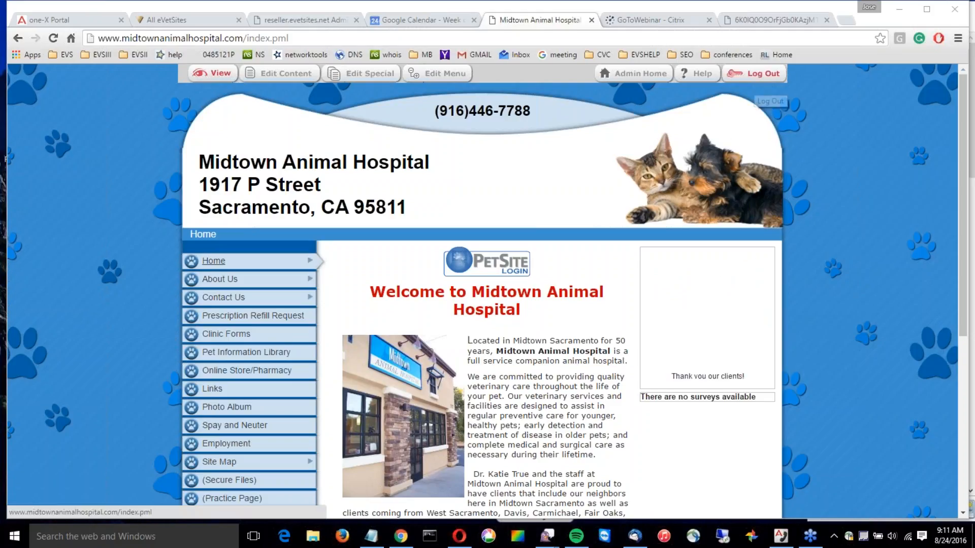
- Close the Google Calendar tab and load google.com in the tab that holds the shared image
left_click(473, 20)
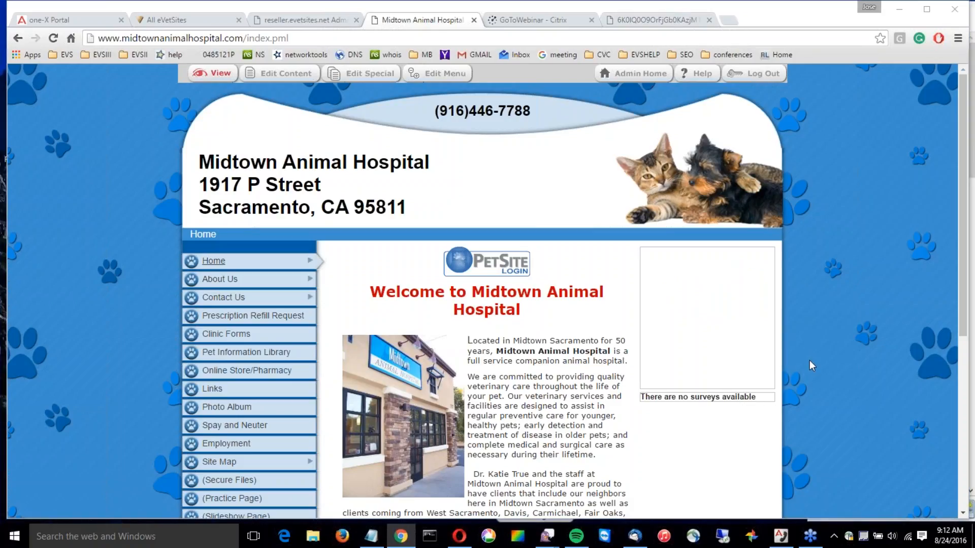
left_click(654, 15)
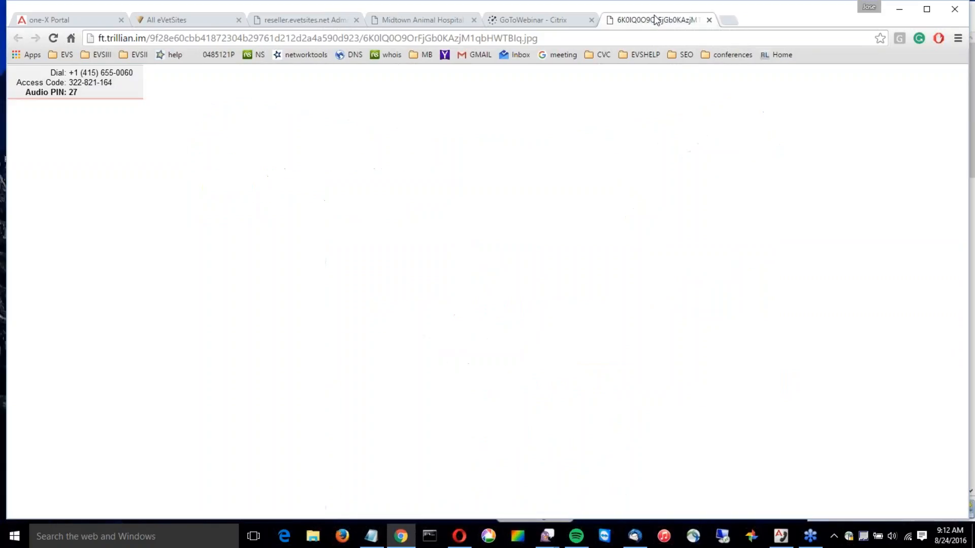
left_click(380, 38)
type("google.com")
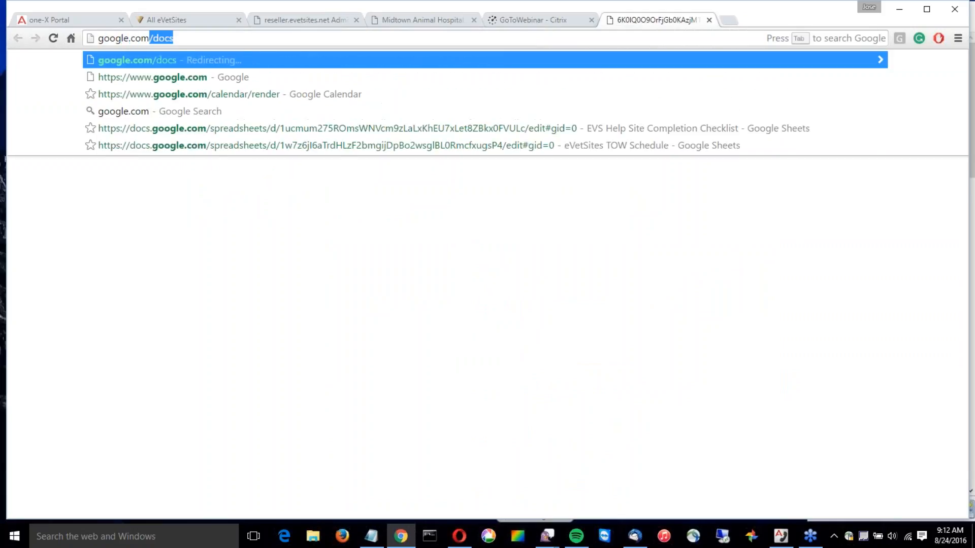
key("Delete")
key("Return")
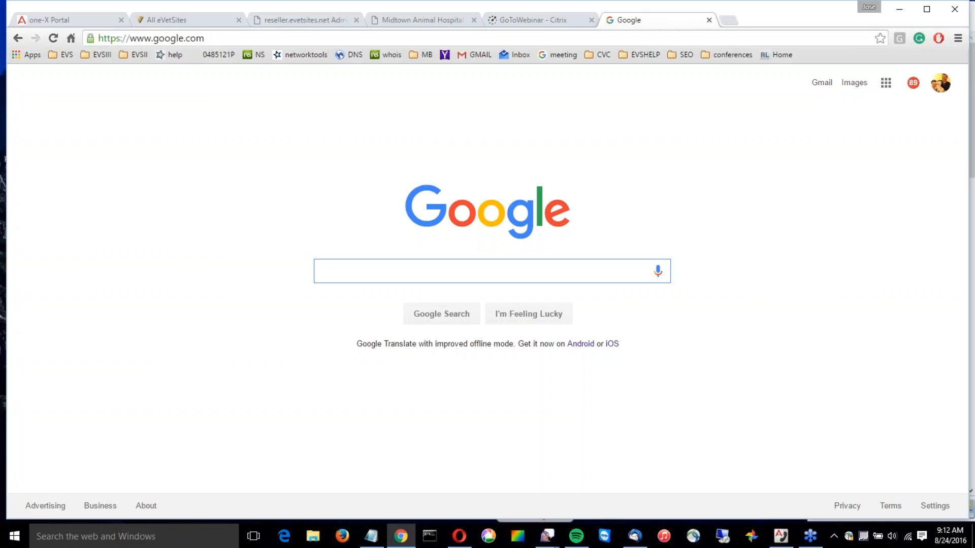
- Check the Midtown Animal Hospital site briefly, then search Google for "Sacramento veterinarian"
left_click(428, 20)
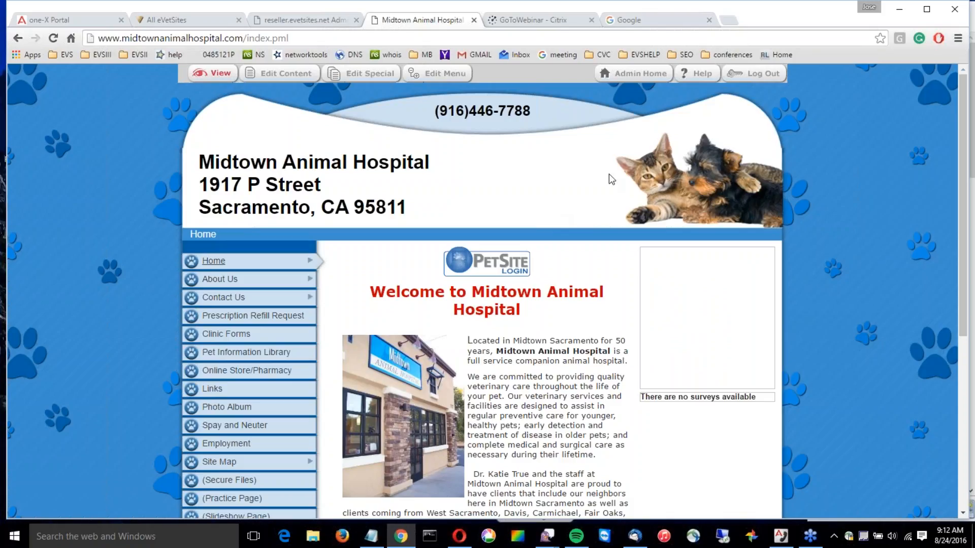
left_click(651, 16)
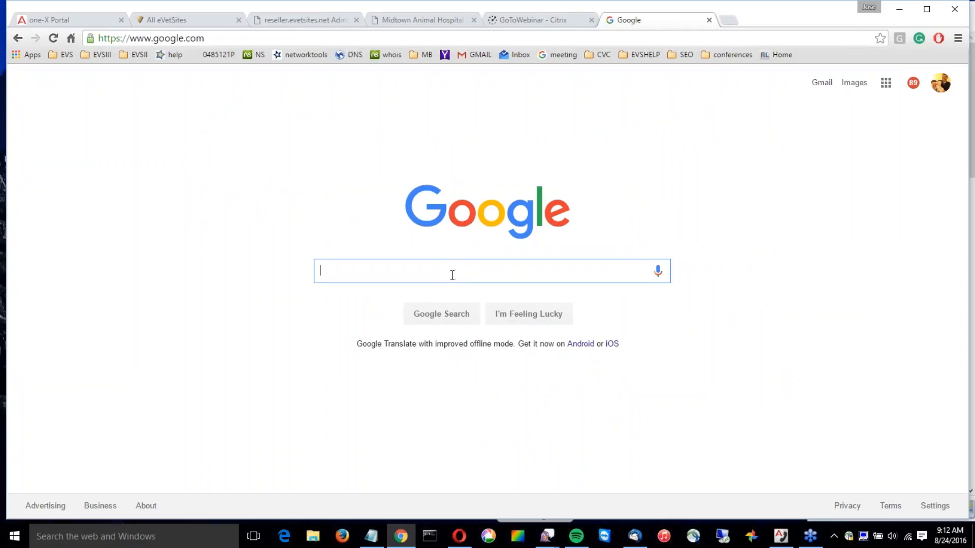
type("Sacramento ")
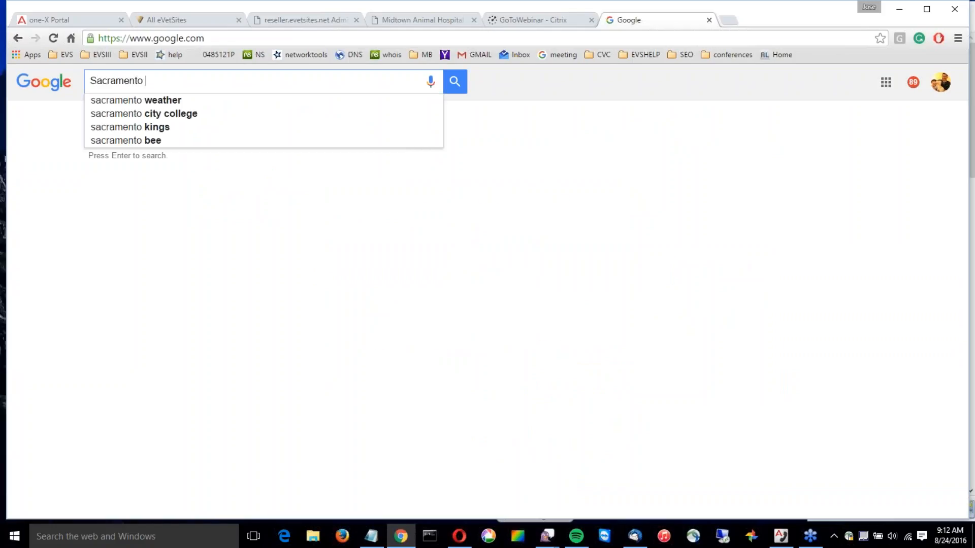
type("veterinarian")
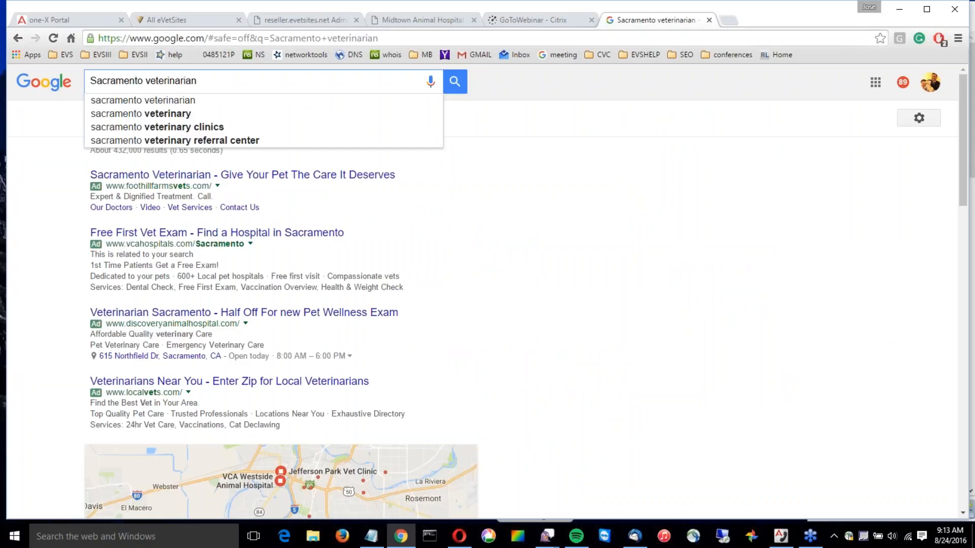
key("Return")
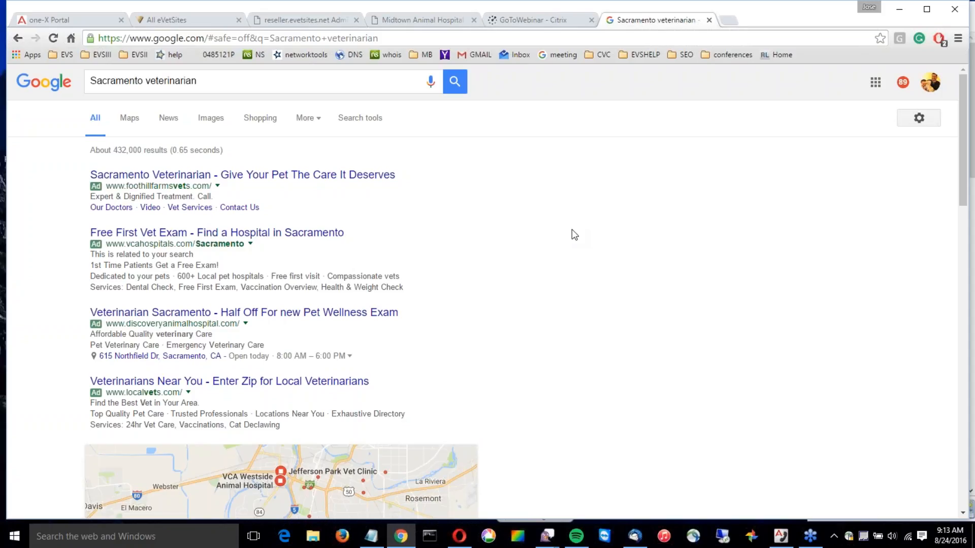
- Open the full map of local veterinarians from the search results and dismiss the new-mail notification
scroll(571, 229, "down", 4)
scroll(571, 230, "up", 3)
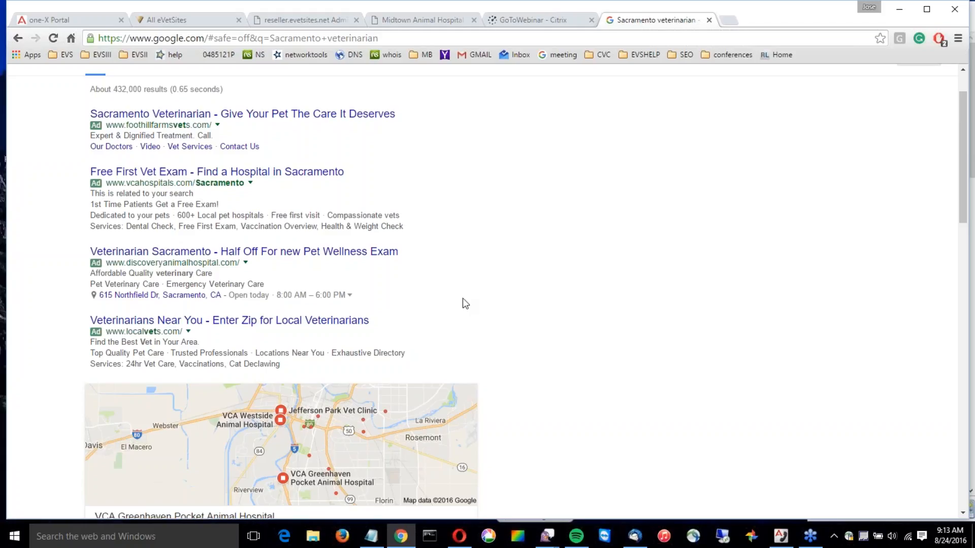
scroll(462, 298, "up", 2)
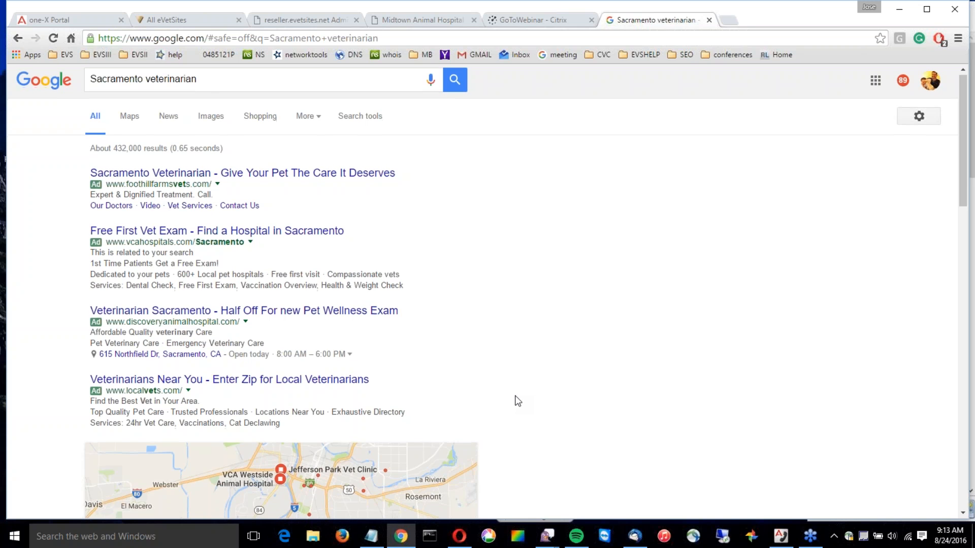
scroll(516, 401, "down", 5)
scroll(516, 401, "down", 4)
scroll(517, 401, "up", 2)
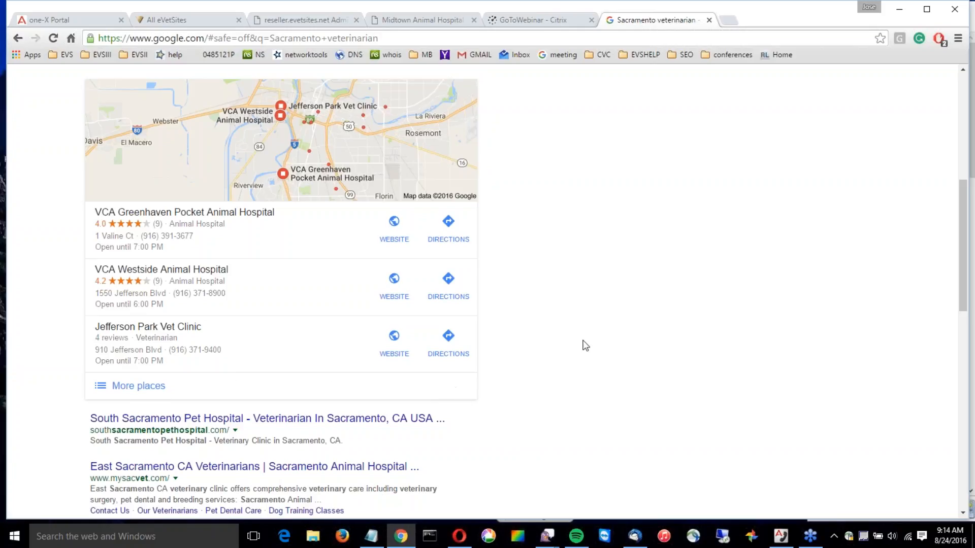
left_click(377, 167)
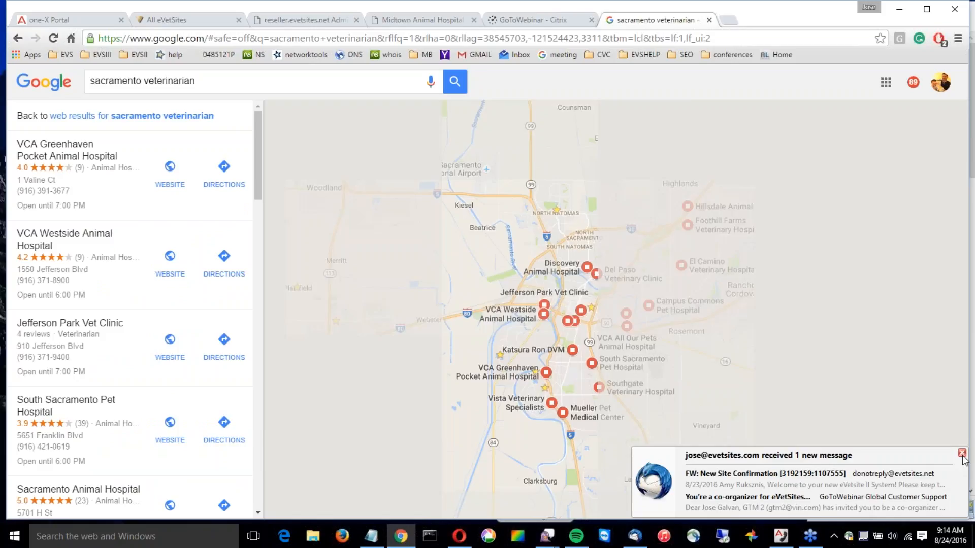
left_click(962, 454)
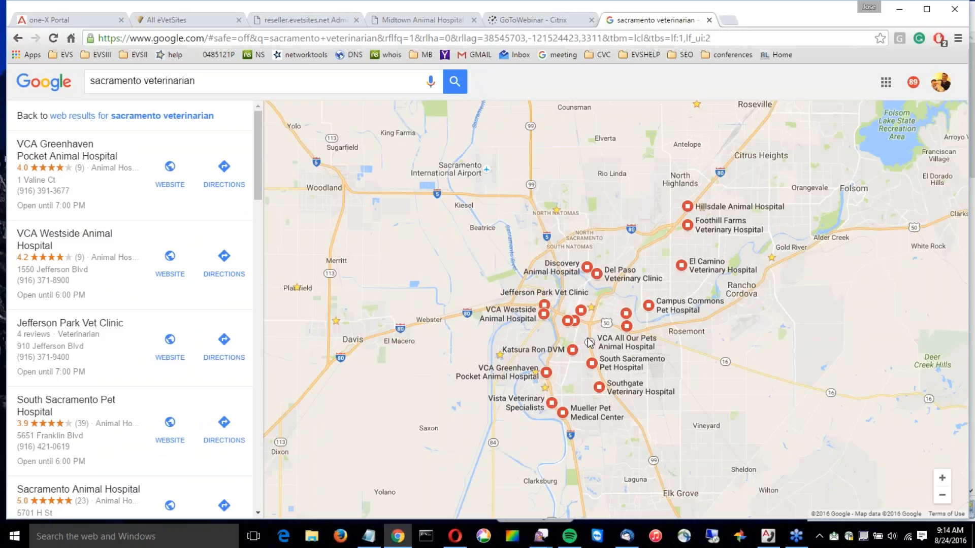
- Examine the Midtown Animal Hospital marker in central Sacramento on the map and the list of local clinics beside it
scroll(589, 344, "up", 1)
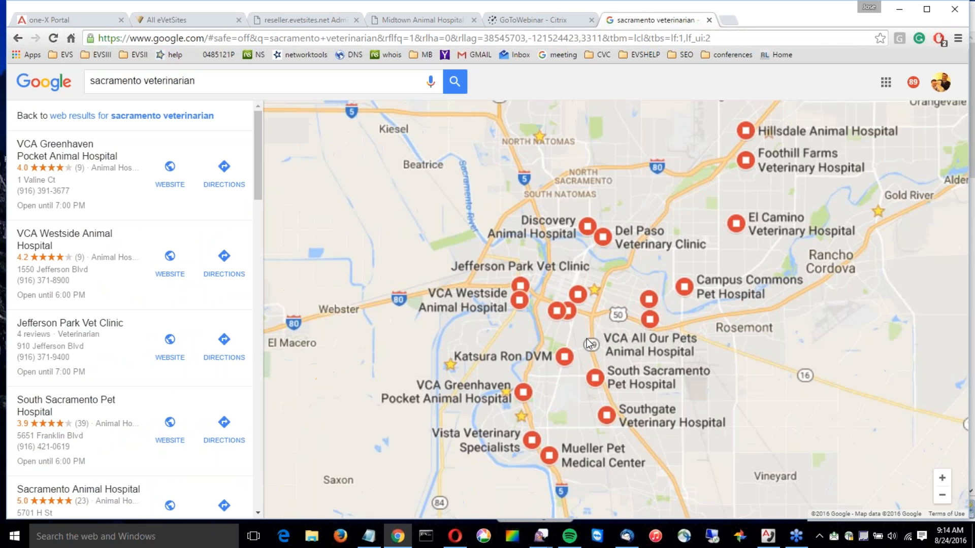
scroll(589, 344, "up", 1)
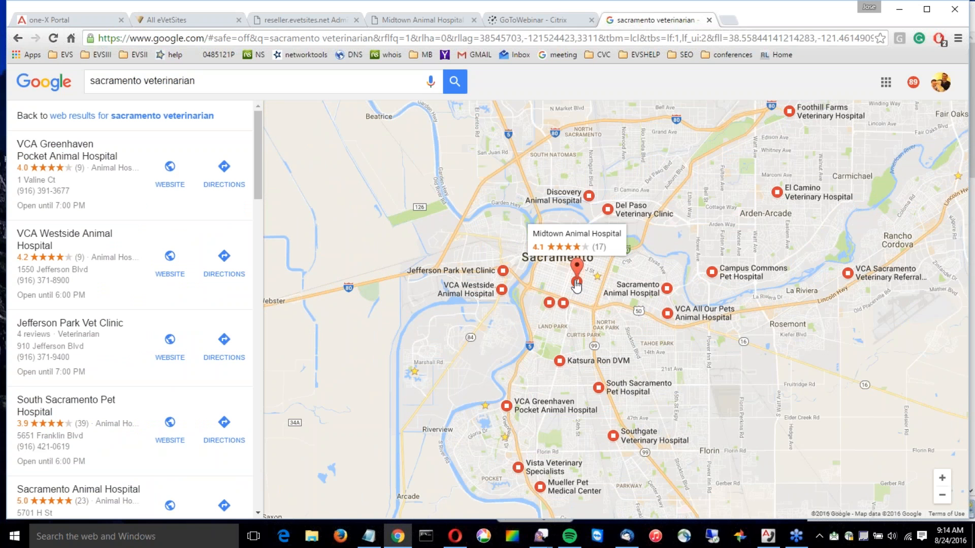
mouse_move(258, 197)
left_mouse_down()
mouse_move(259, 326)
mouse_move(258, 202)
left_mouse_up()
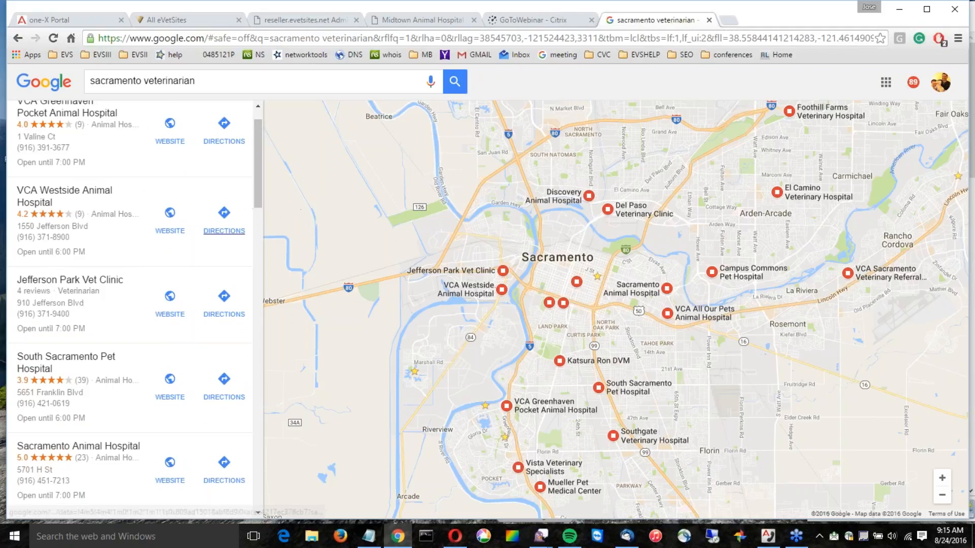
scroll(250, 206, "up", 1)
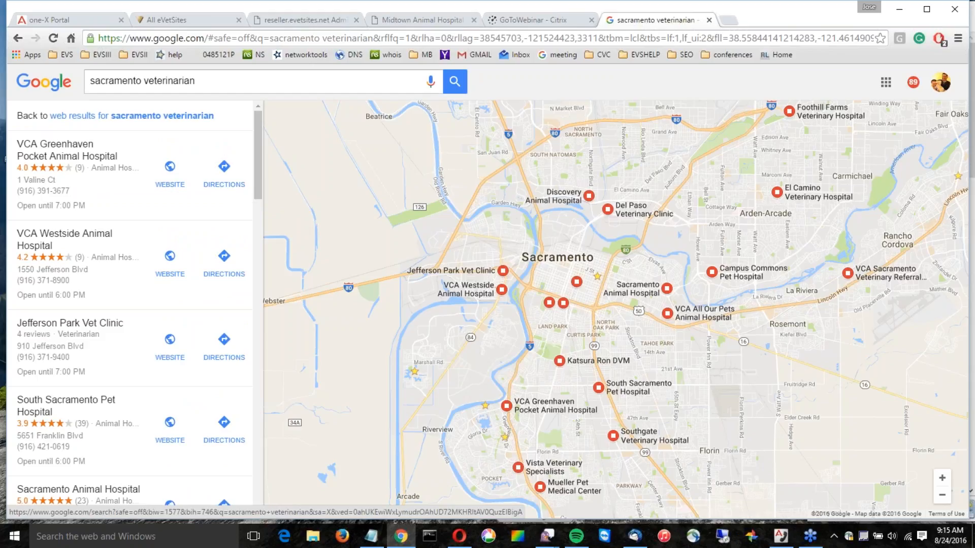
- Return to the web results and examine how Midtown Animal Hospital ranks among the organic listings below the map
left_click(22, 46)
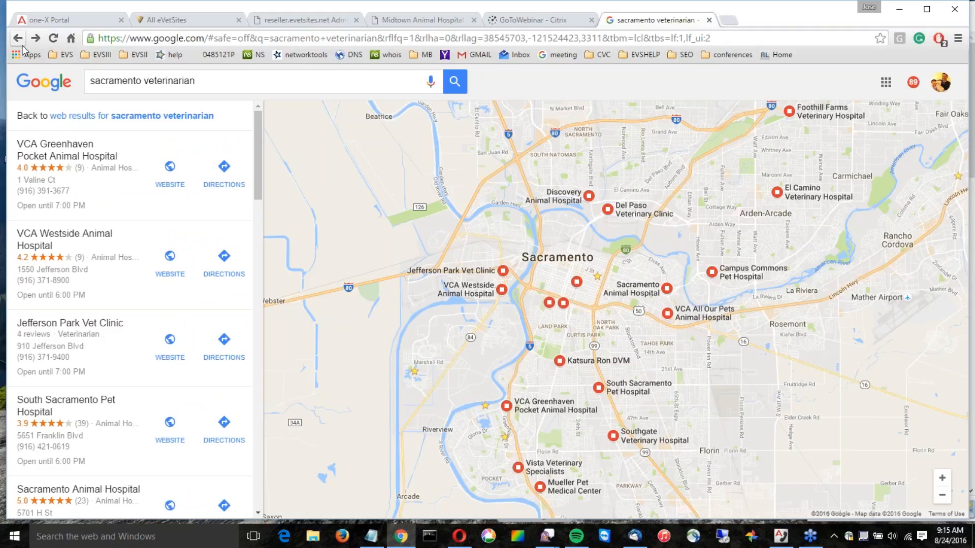
left_click(22, 46)
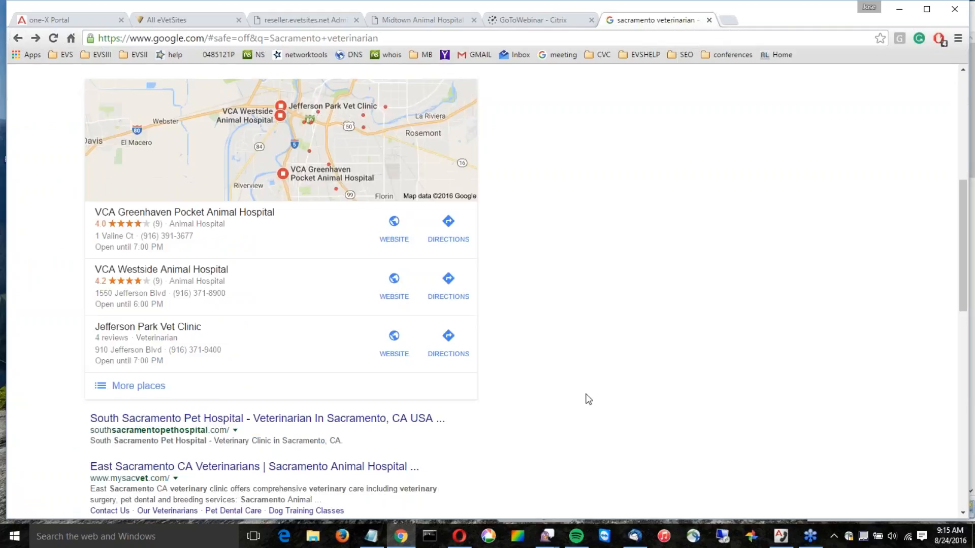
scroll(588, 399, "down", 5)
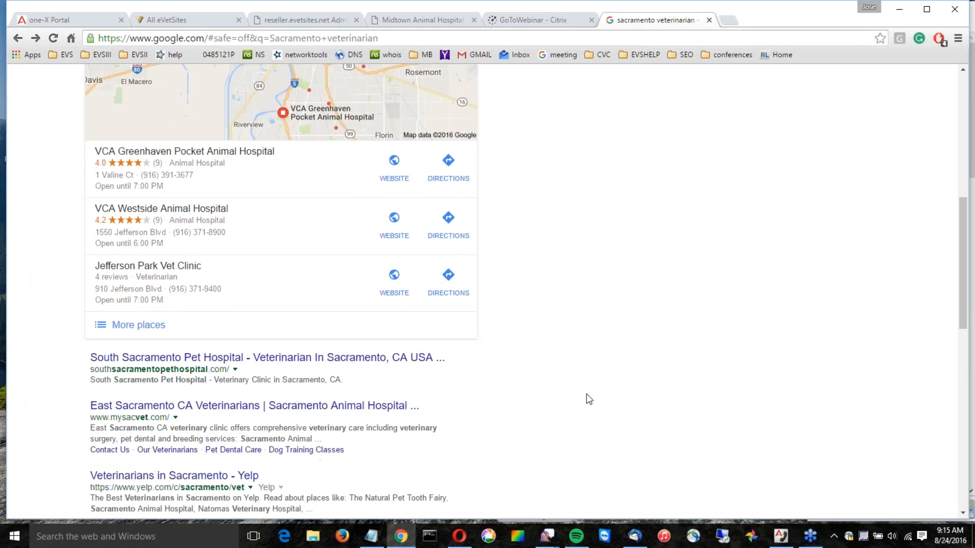
scroll(588, 399, "down", 3)
scroll(589, 399, "up", 1)
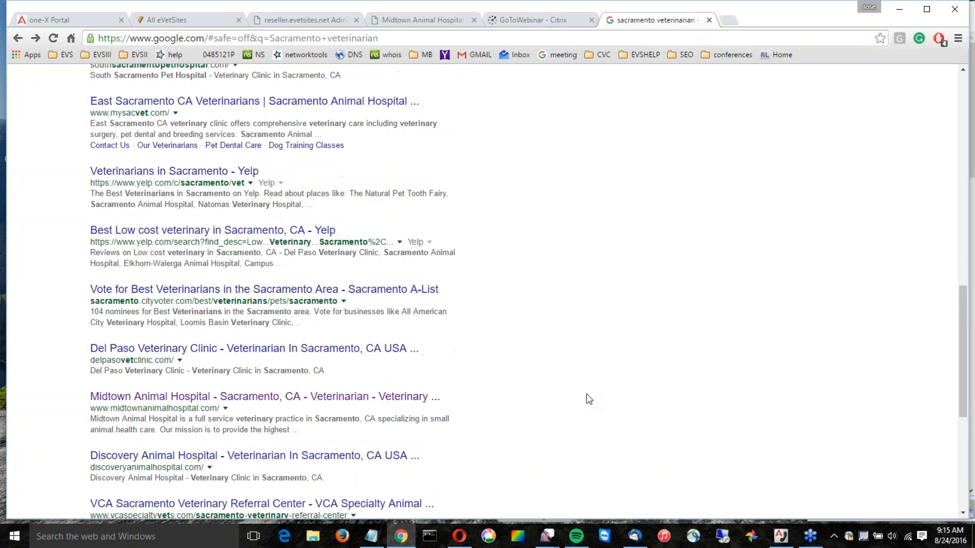
scroll(589, 399, "up", 3)
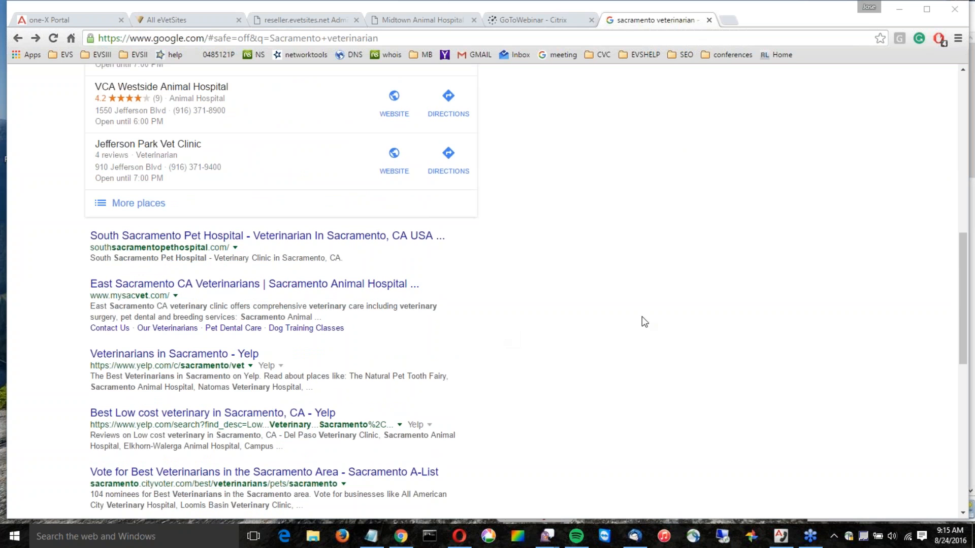
left_click_drag(960, 286, 966, 319)
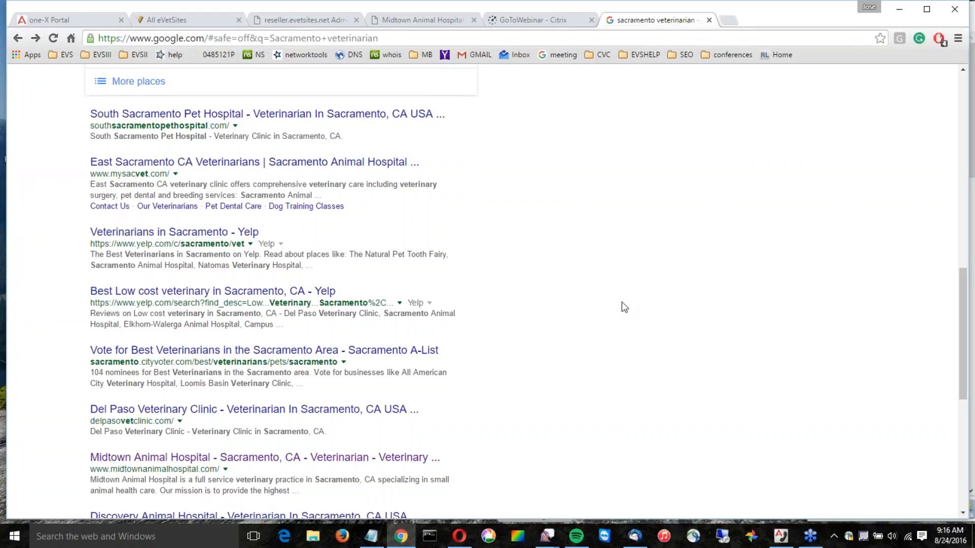
scroll(624, 307, "down", 4)
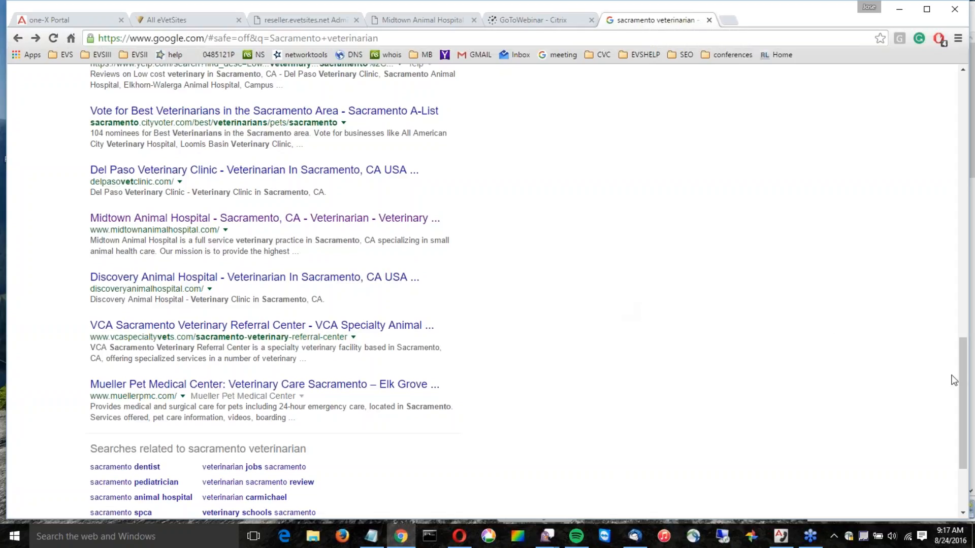
scroll(965, 365, "up", 1)
scroll(966, 364, "up", 6)
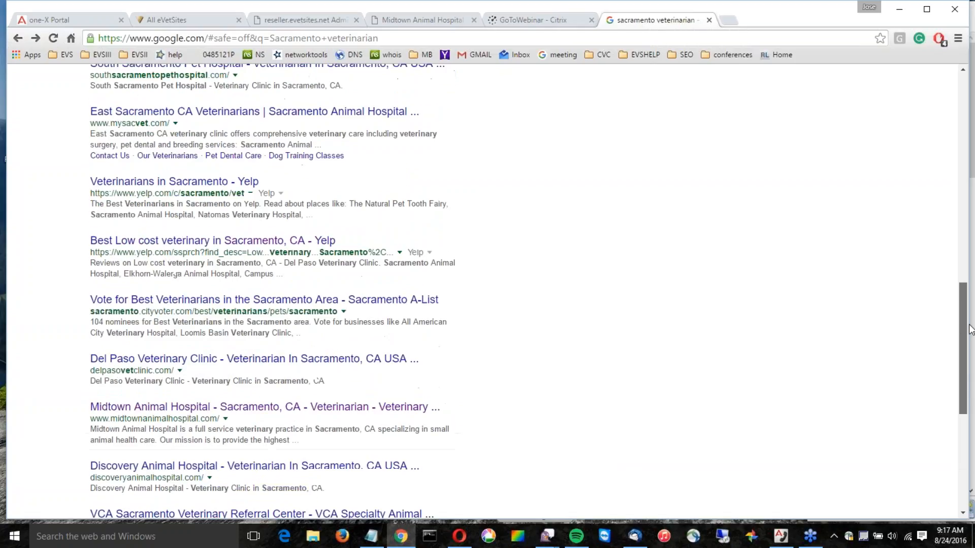
scroll(969, 335, "down", 1)
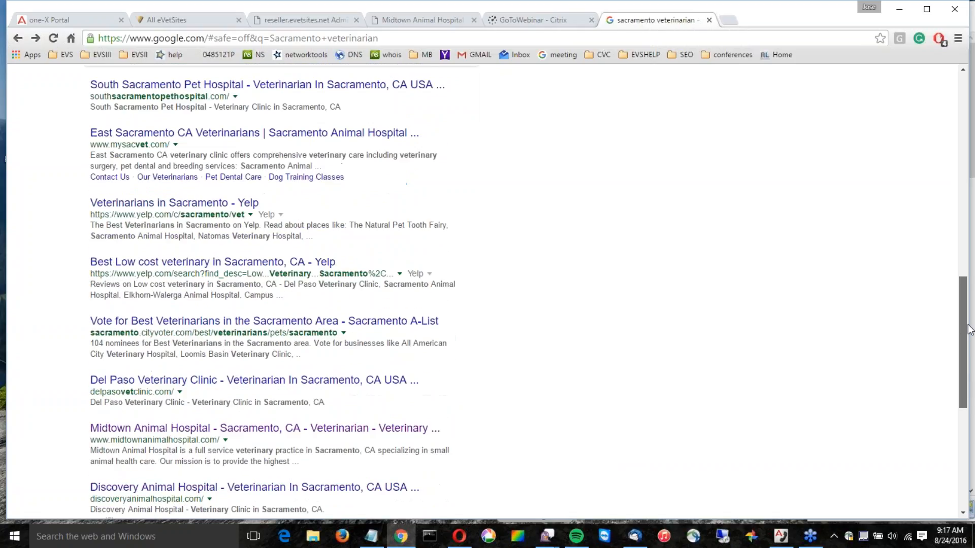
scroll(969, 335, "down", 1)
scroll(969, 341, "down", 1)
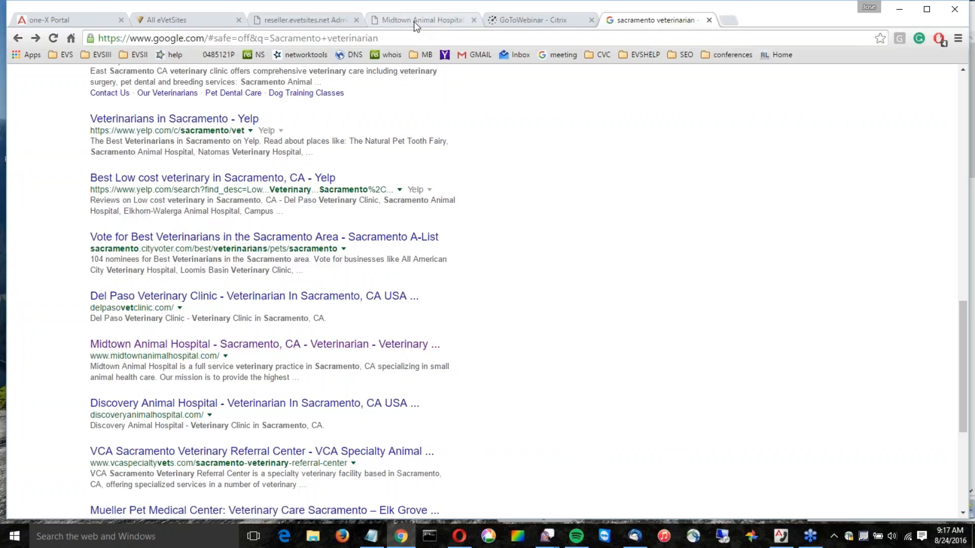
- Open the Midtown Animal Hospital website from its organic listing in the search results
left_click(917, 517)
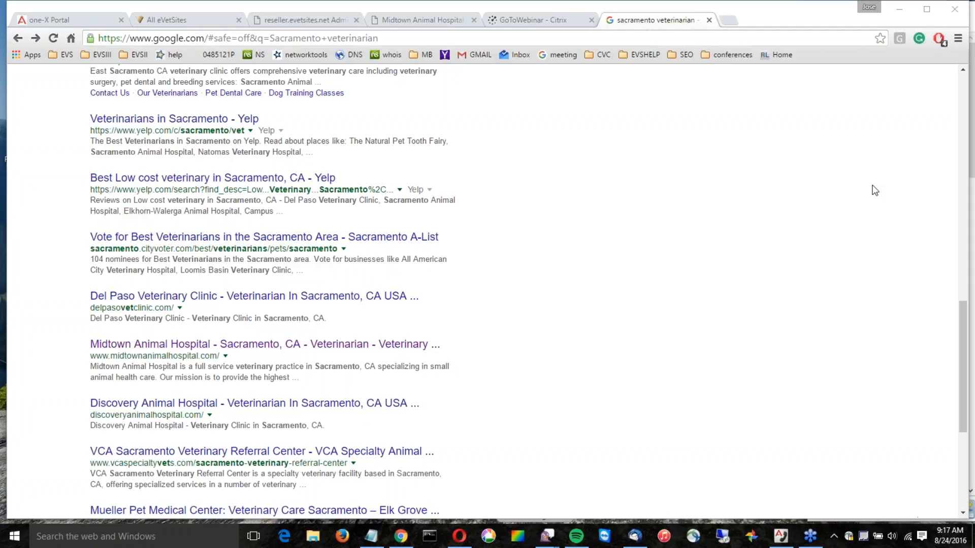
left_click(962, 355)
left_click_drag(962, 354, 962, 344)
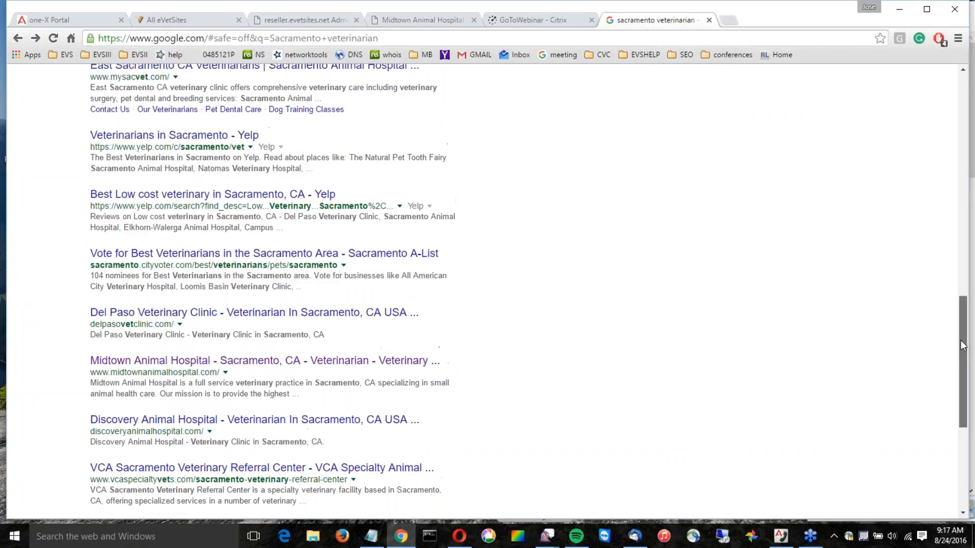
left_click(264, 377)
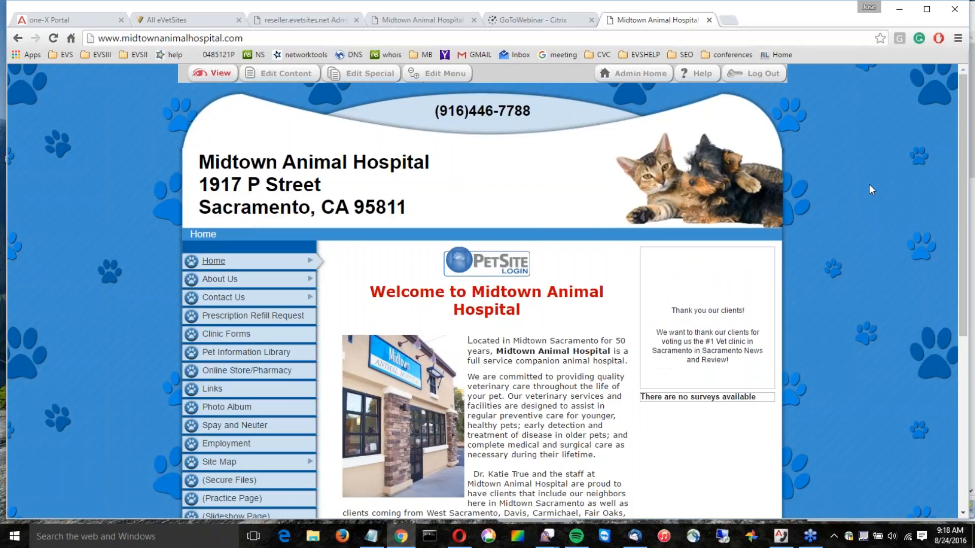
- Find every occurrence of "sacramento" on the Midtown Animal Hospital home page and reveal the About Us subpages
key("ctrl+f")
type("notif")
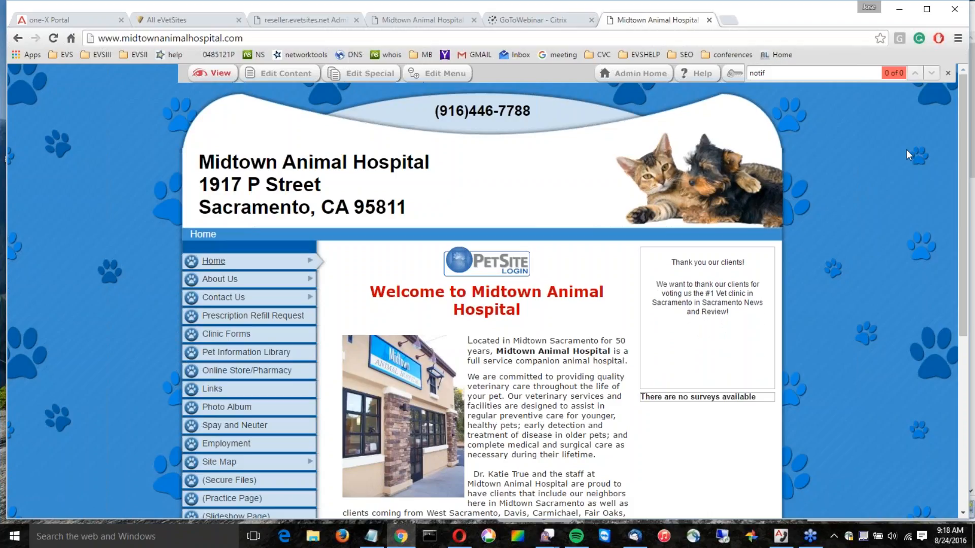
key("ctrl+f")
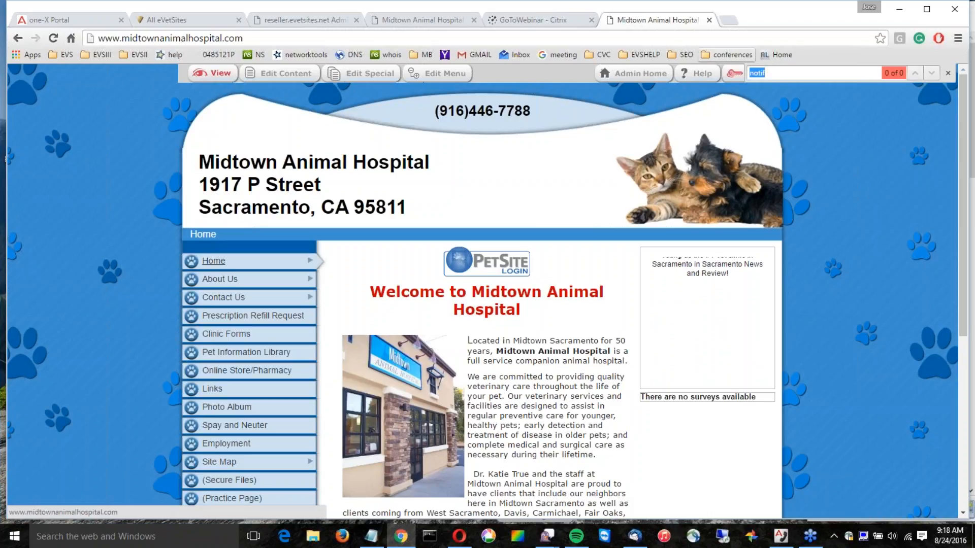
type("sacramento")
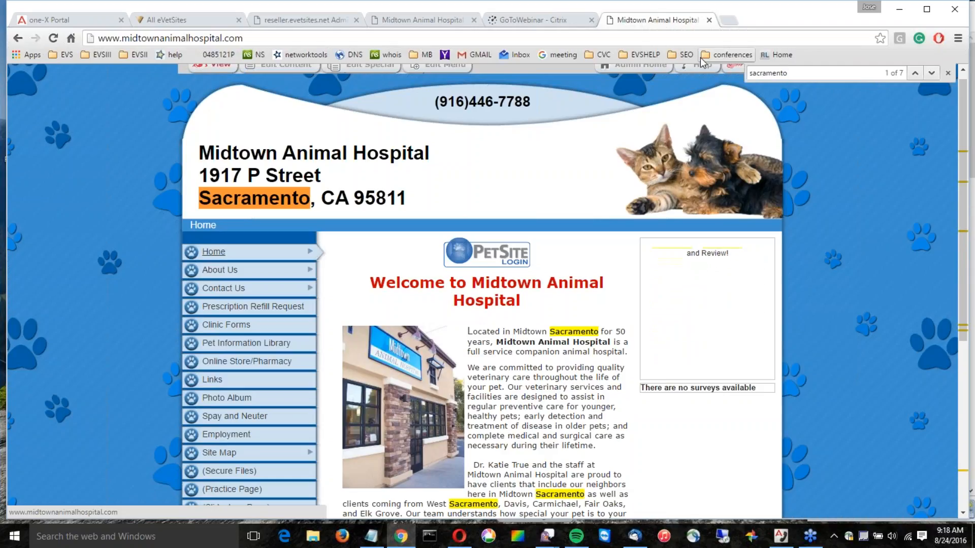
mouse_move(212, 274)
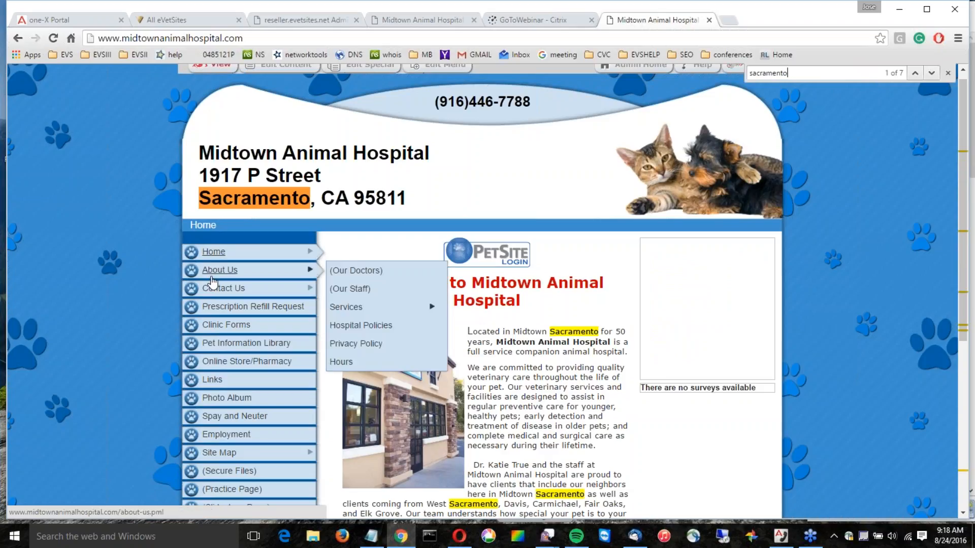
- Examine the highlighted "sacramento" matches in the Midtown Animal Hospital home page's welcome text and news box
scroll(212, 282, "down", 1)
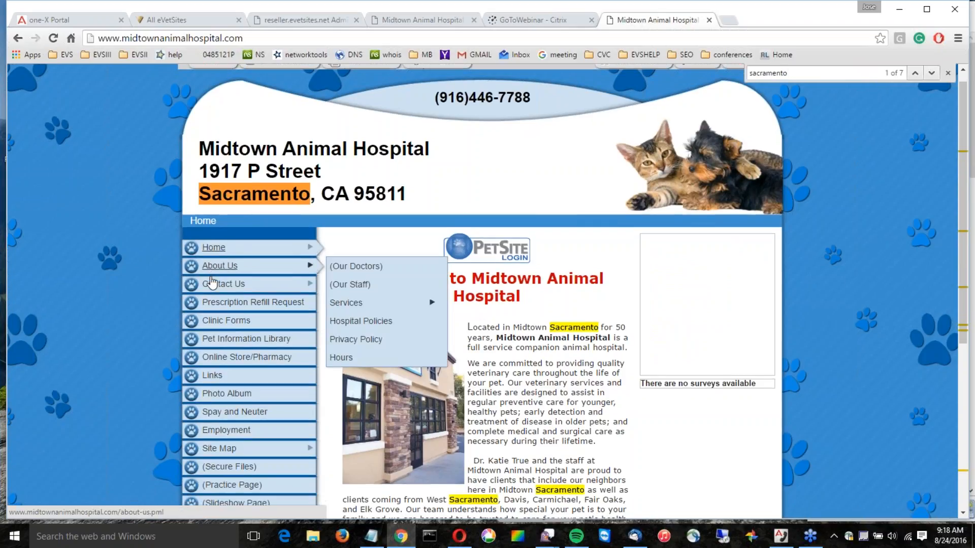
scroll(212, 282, "down", 2)
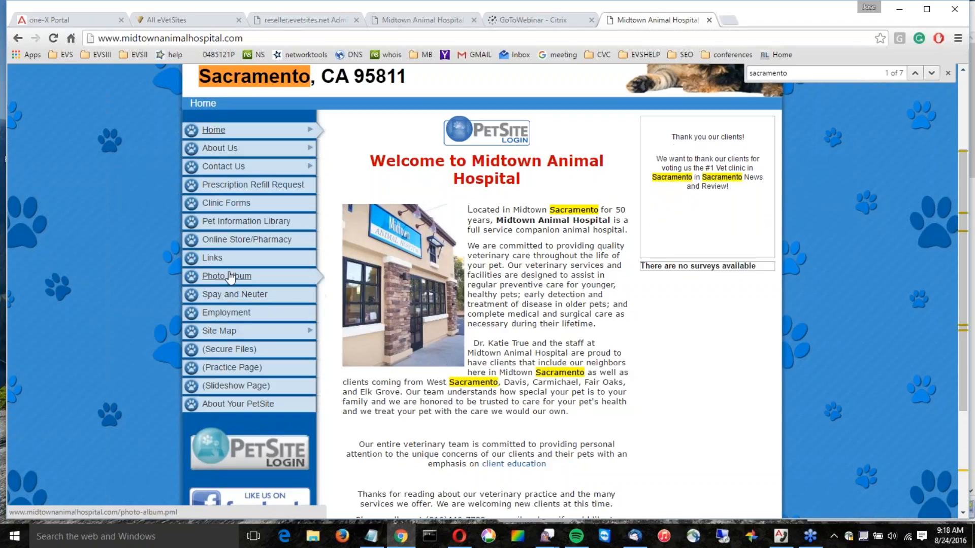
mouse_move(227, 173)
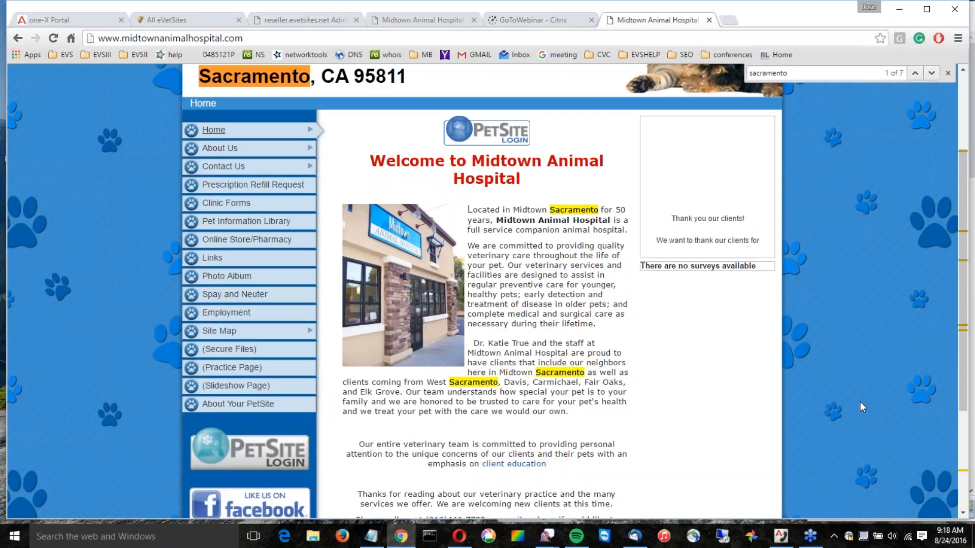
- Go back to Google and run a new search for "sacramento veterinarian"
right_click(18, 40)
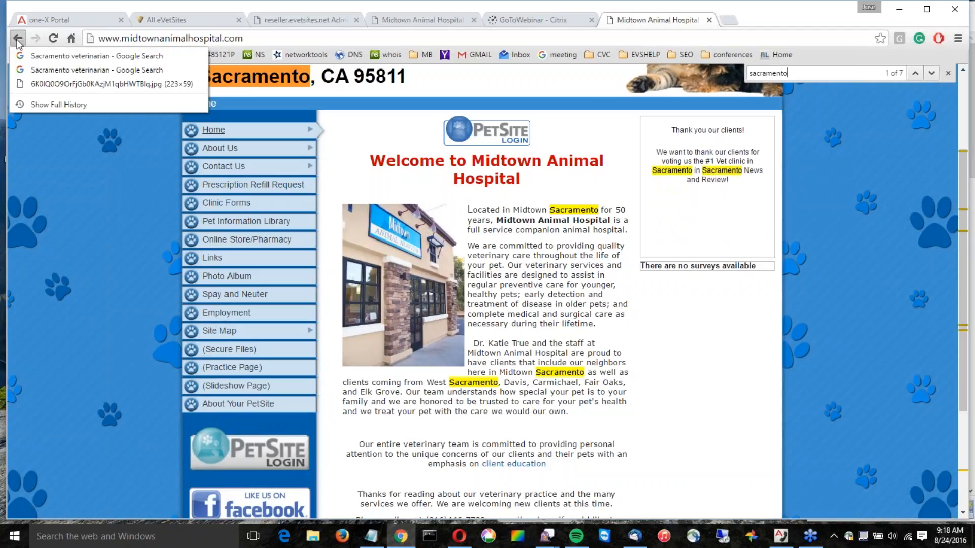
left_click(57, 66)
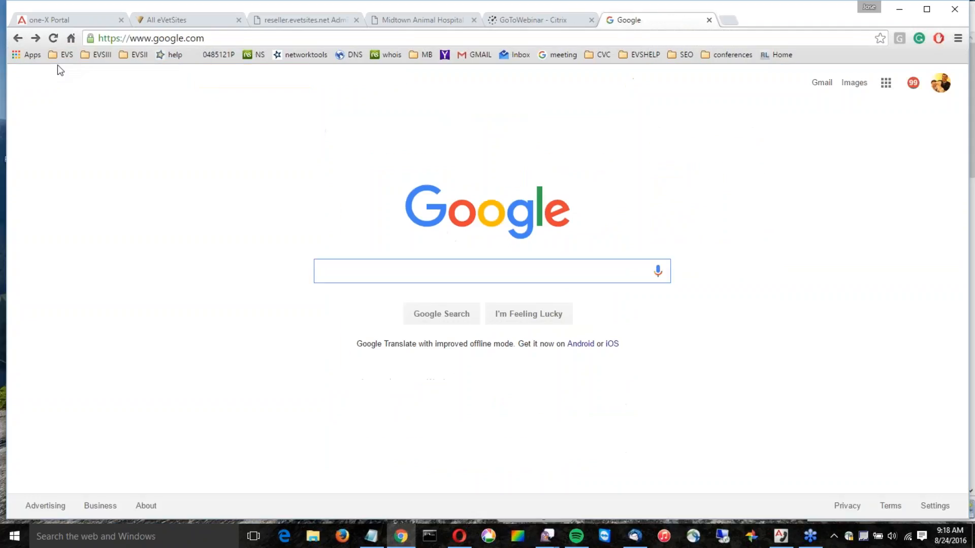
type("da")
key("BackSpace")
key("BackSpace")
type("sacramentoi")
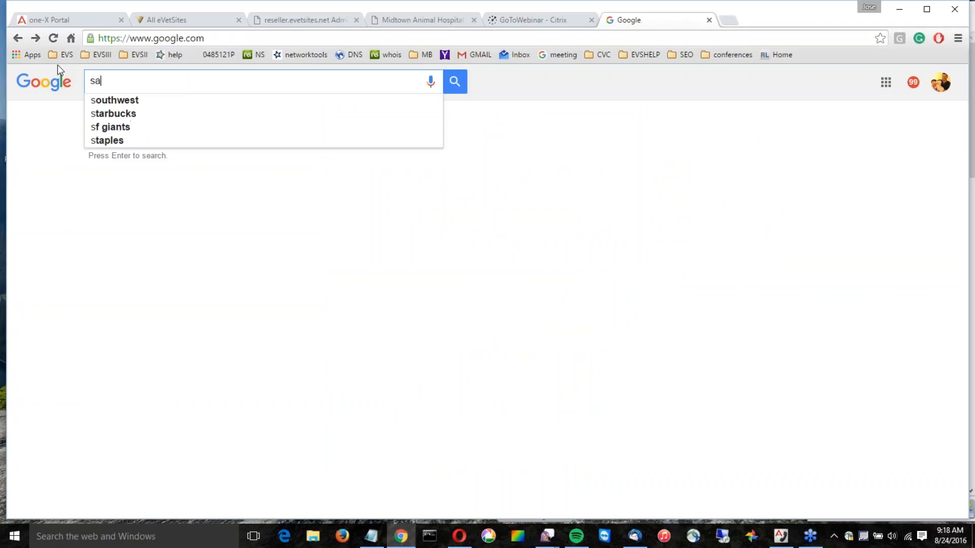
key("BackSpace")
key("BackSpace")
type("vet")
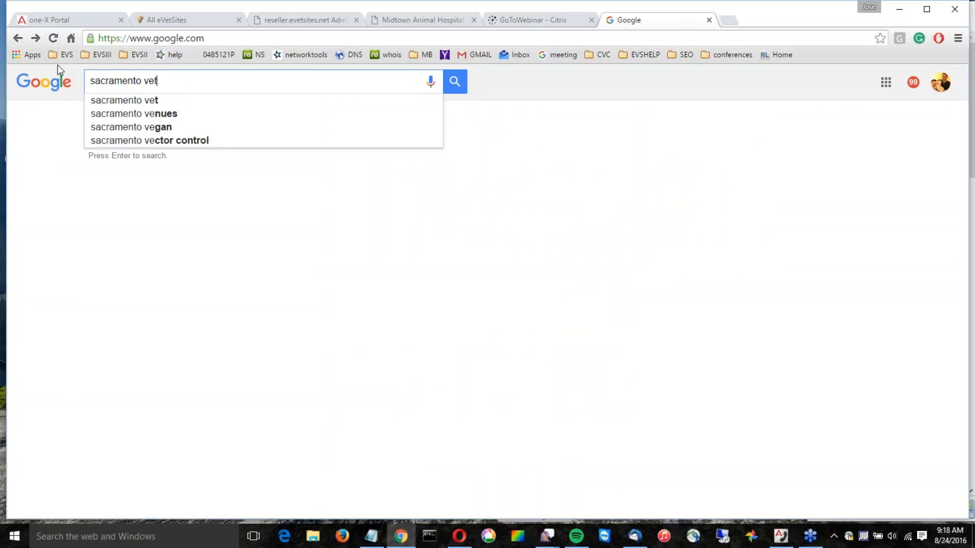
type("erinarian")
key("Return")
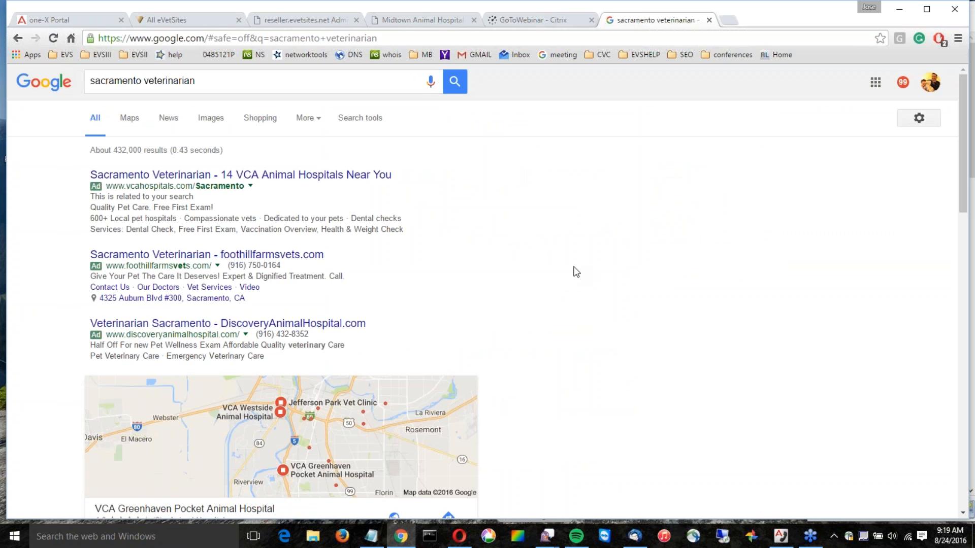
- Examine the Google results, comparing the local map listings with Midtown Animal Hospital's position among the organic listings
scroll(575, 272, "down", 10)
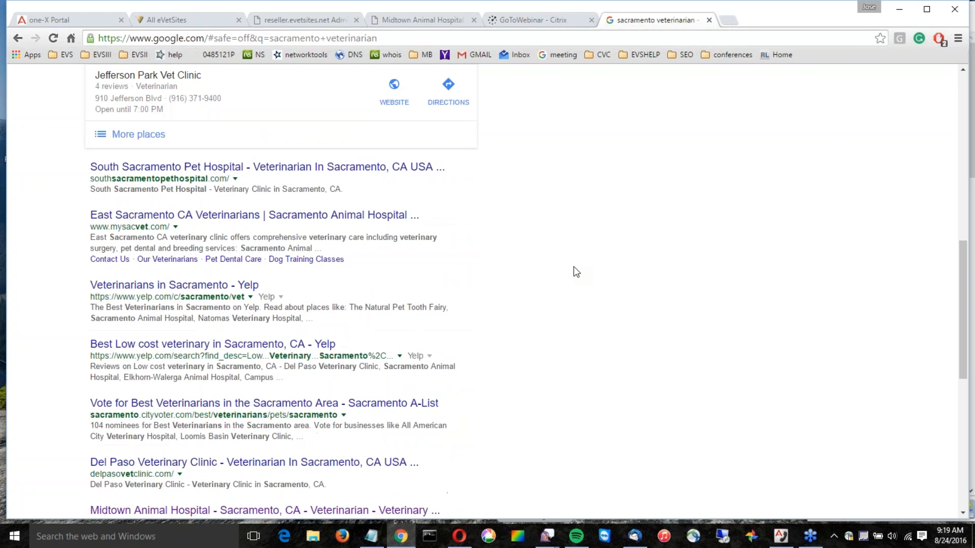
scroll(575, 272, "down", 1)
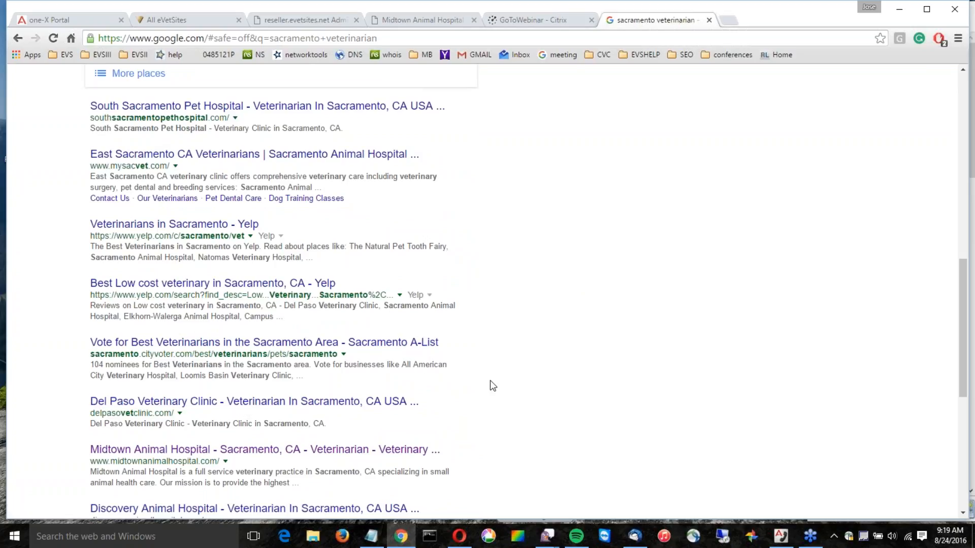
scroll(490, 385, "up", 6)
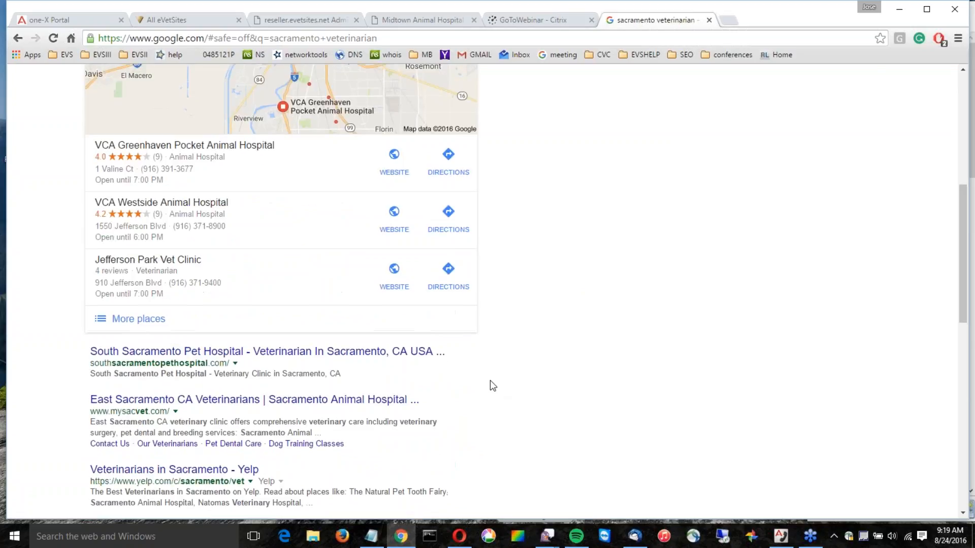
scroll(491, 385, "down", 9)
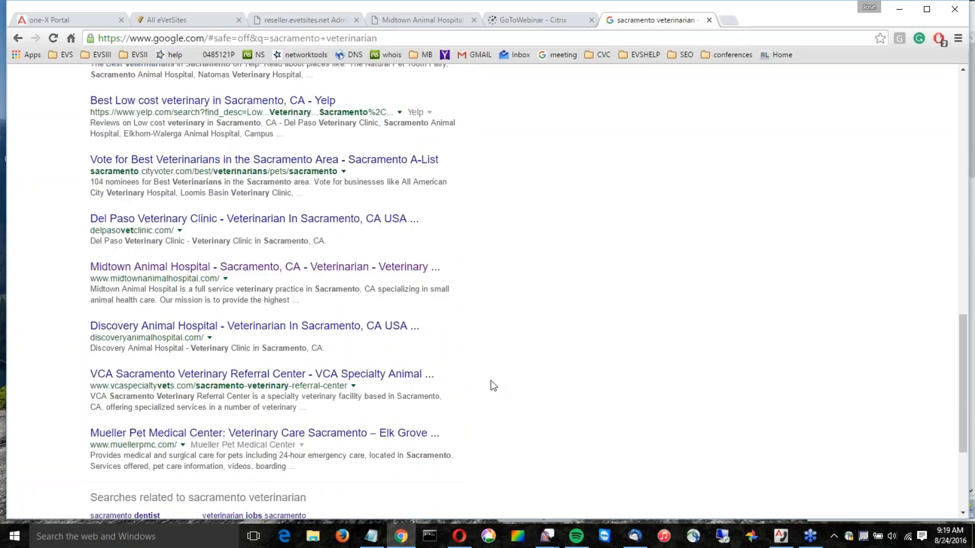
- Switch to the logged-in Midtown Animal Hospital site and review the text and image on its About Us page
left_click(419, 19)
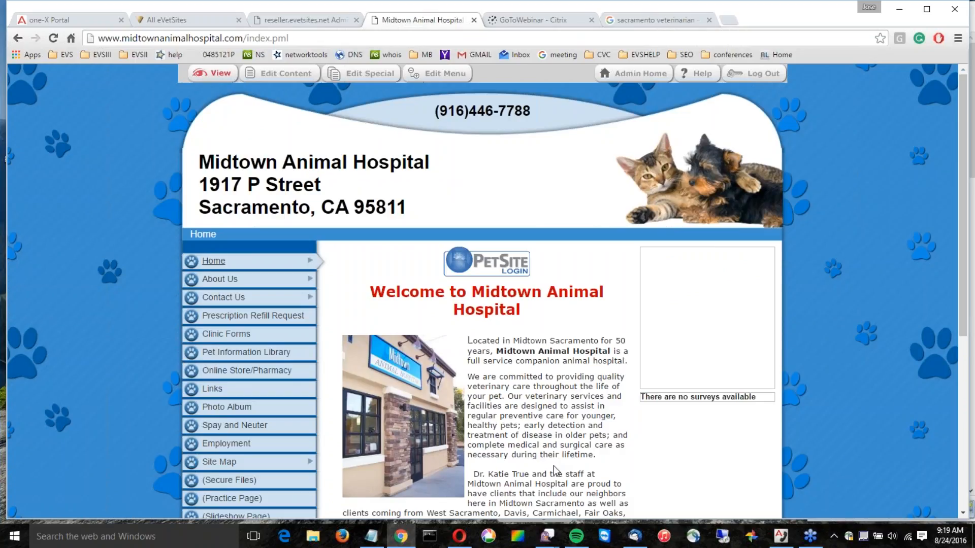
scroll(553, 465, "down", 1)
scroll(555, 470, "down", 2)
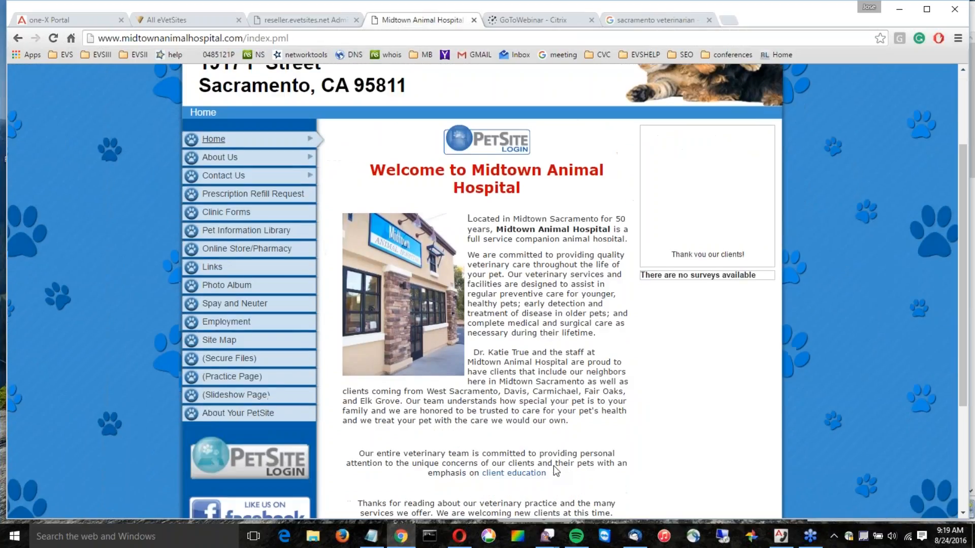
left_click(220, 158)
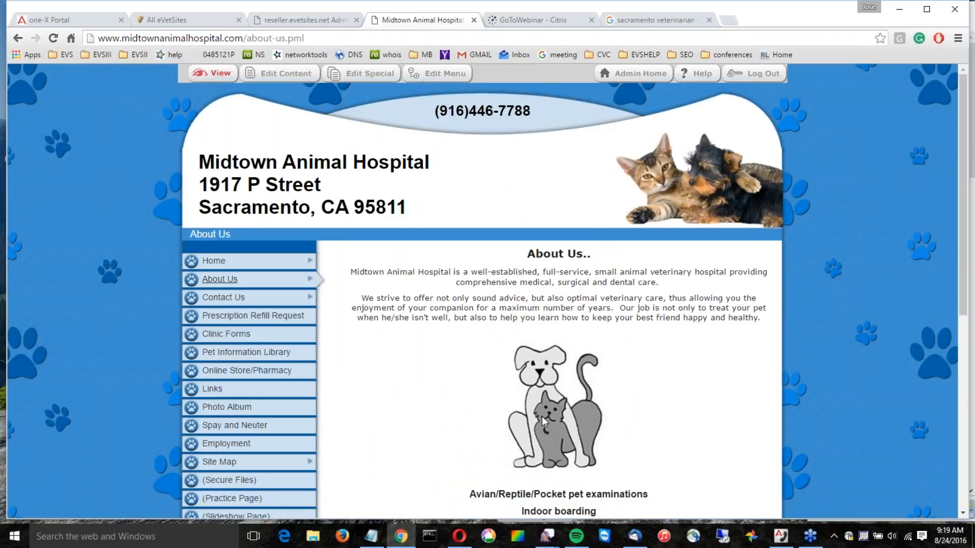
scroll(640, 391, "down", 2)
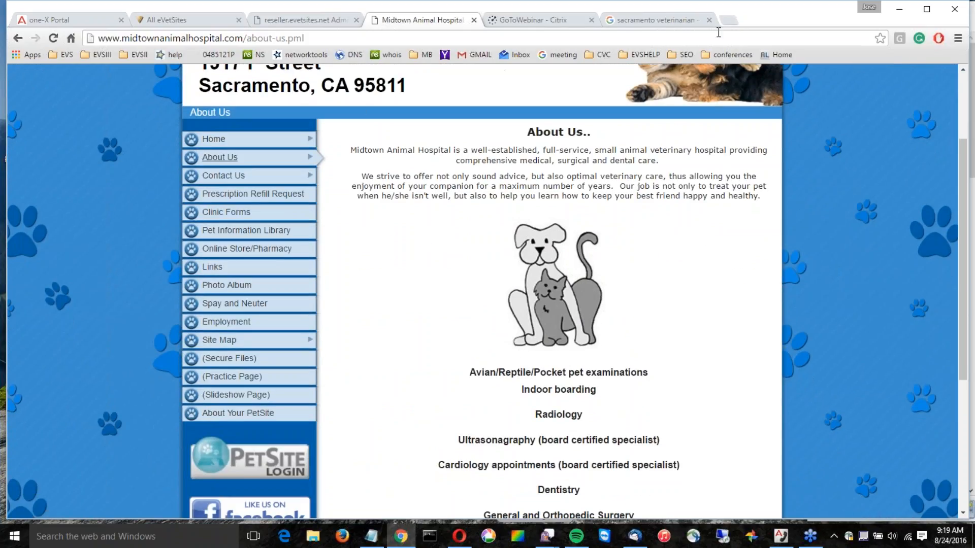
scroll(670, 305, "up", 2)
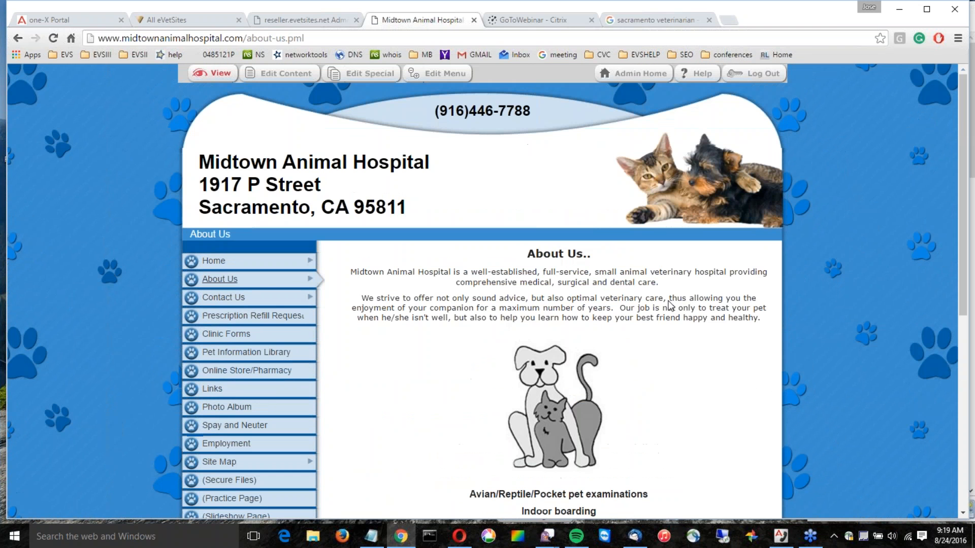
- Open the eVetSites help site, evetsiteshelp.com, in a new browser tab
left_click(726, 20)
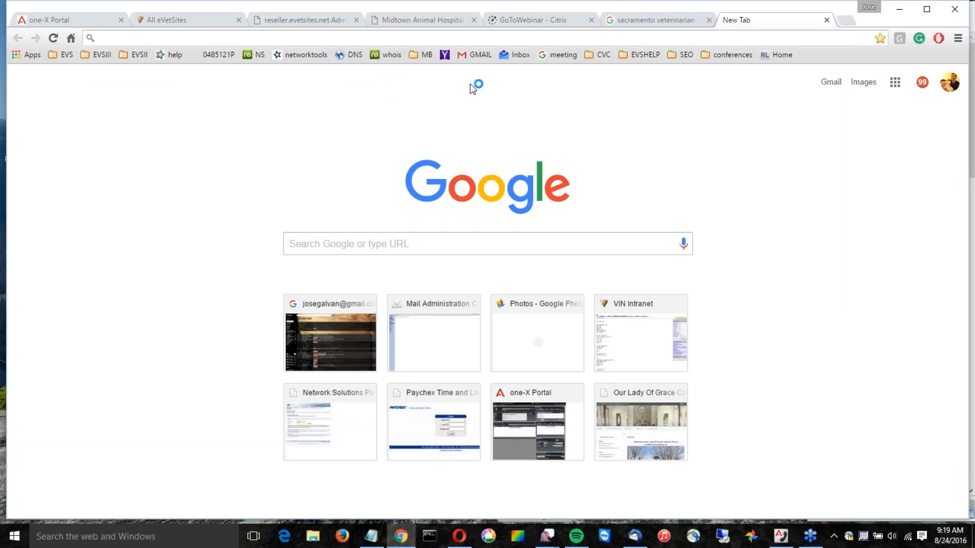
type("evetsites")
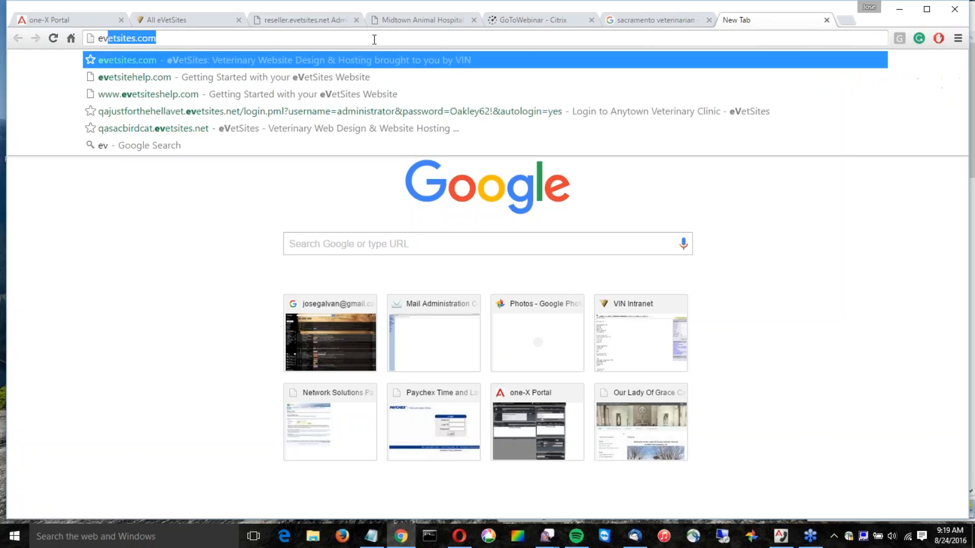
type("help")
key("Return")
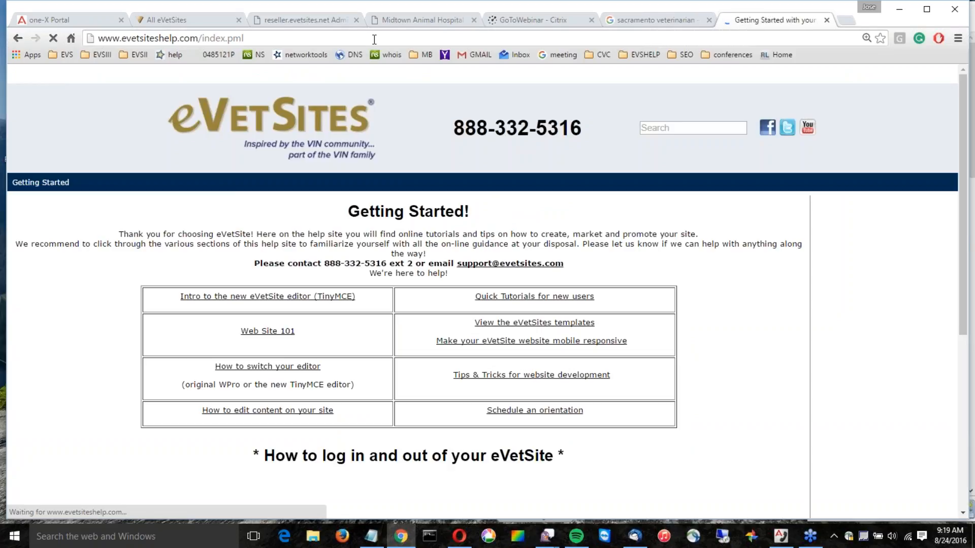
- Open the help site's SEO - Image Descriptions article and review the alt text instructions and examples
mouse_move(473, 81)
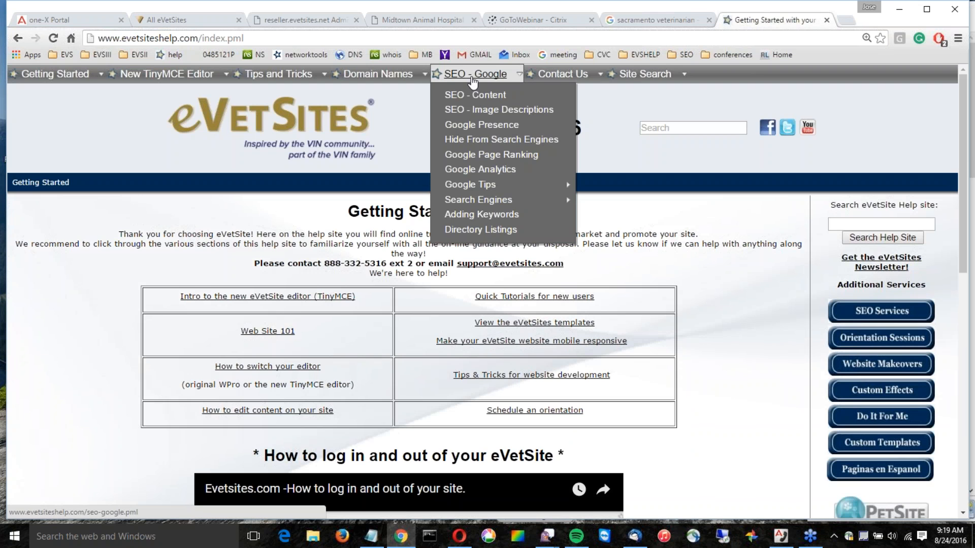
left_click(485, 112)
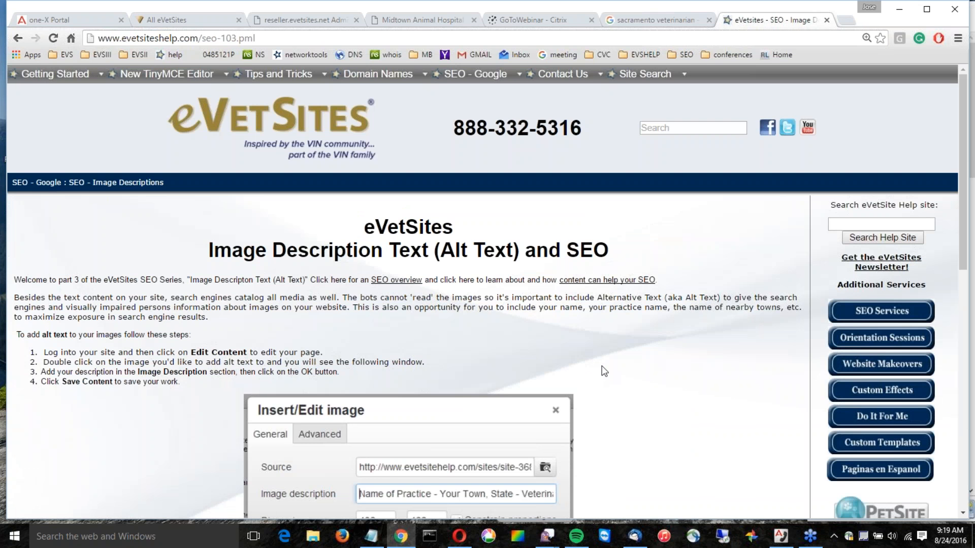
scroll(604, 371, "down", 3)
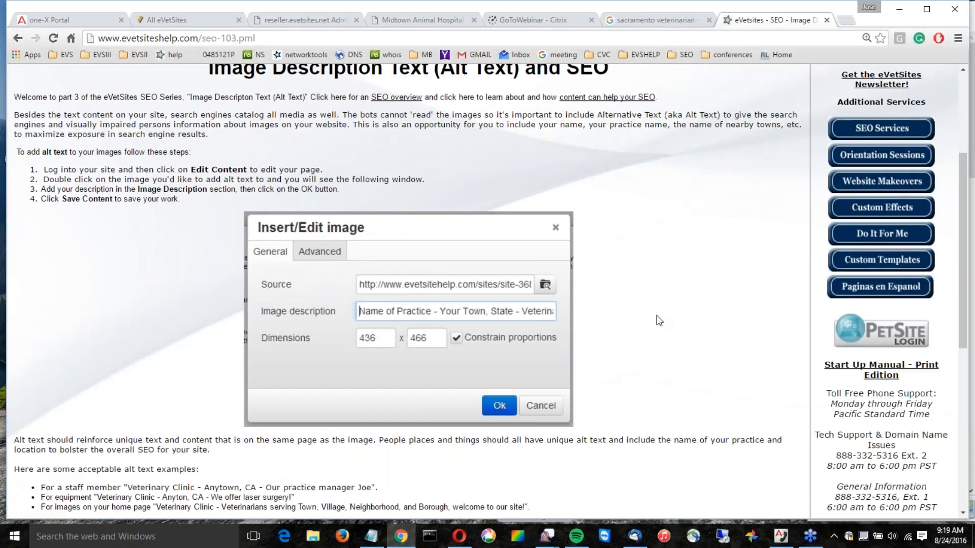
- Return to the Midtown Animal Hospital site, log out of it and load its public home page
left_click(655, 22)
left_click(429, 20)
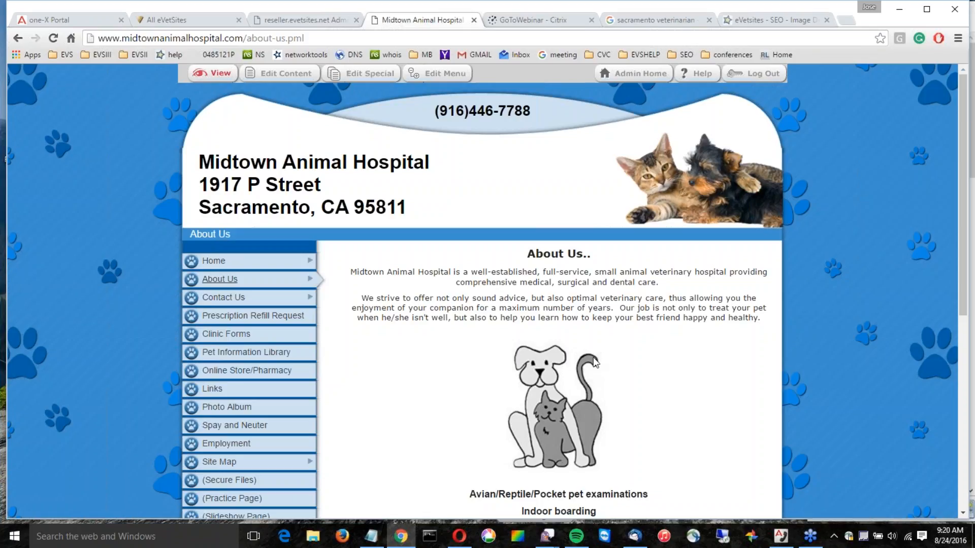
left_click(764, 77)
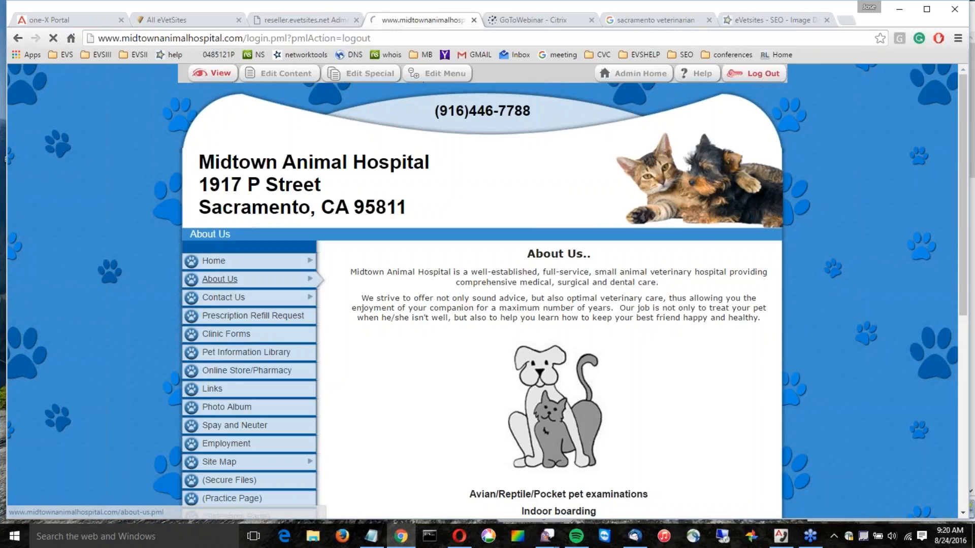
left_click_drag(249, 38, 372, 38)
type("l")
key("BackSpace")
key("Return")
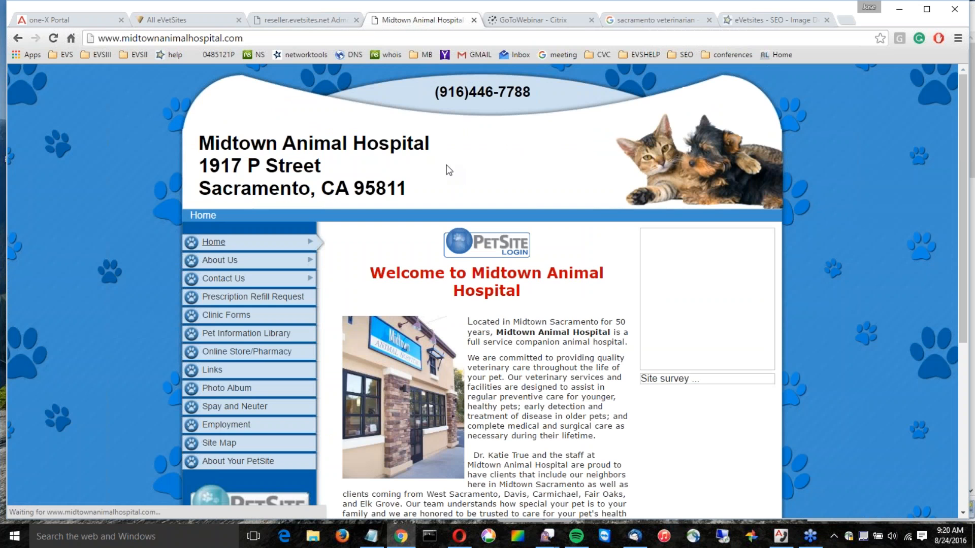
- Open the account login from the home page footer and sign in with the user name and password
scroll(507, 307, "down", 6)
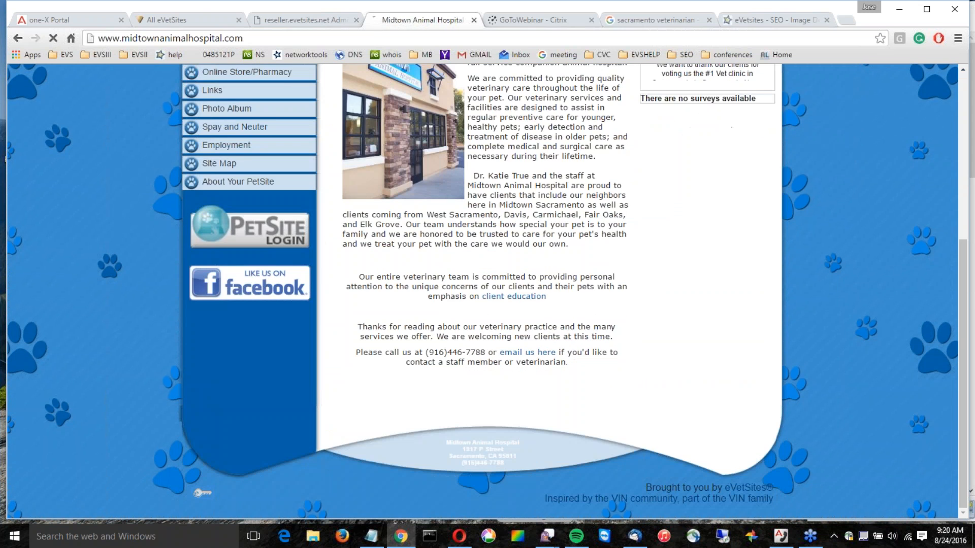
left_click(204, 494)
left_click(629, 305)
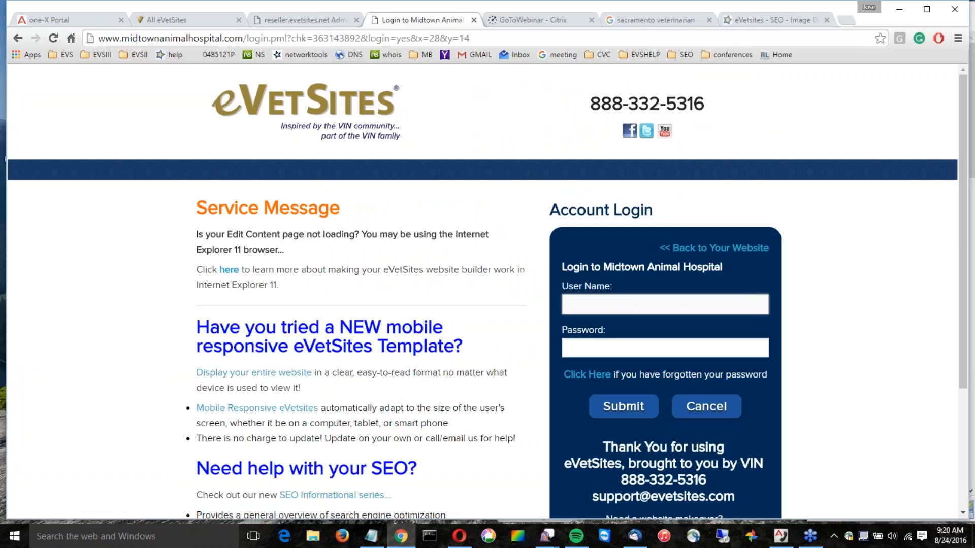
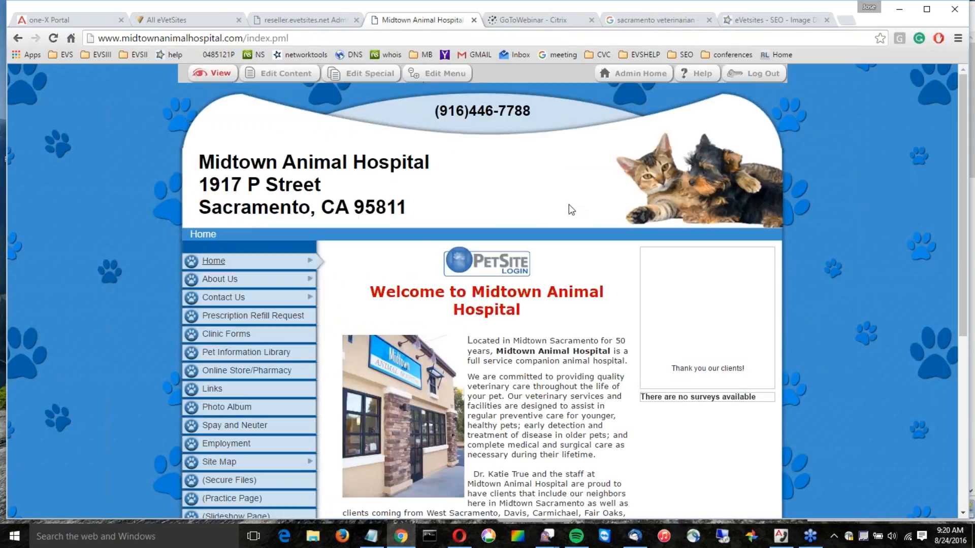
- Go to the About Us page and open its content for editing
mouse_move(215, 284)
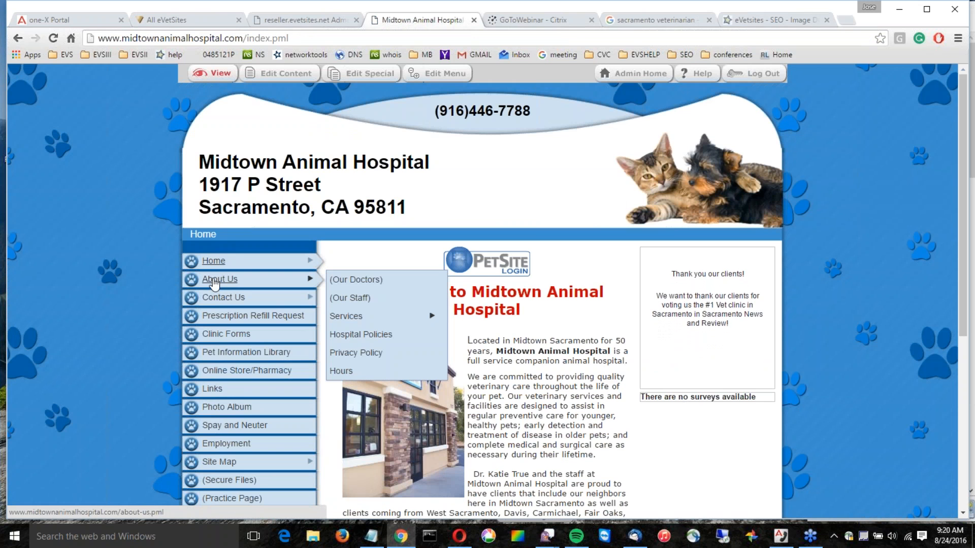
left_click(214, 280)
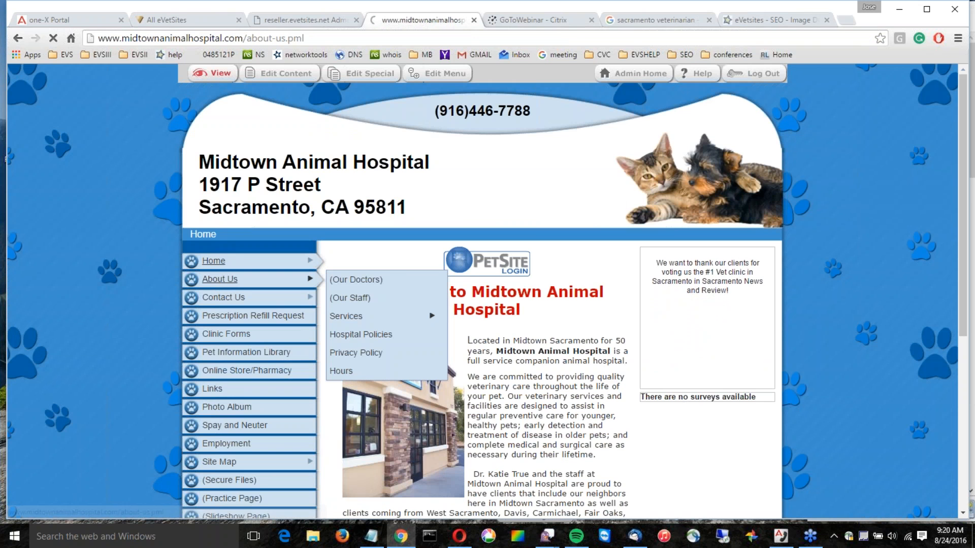
mouse_move(219, 297)
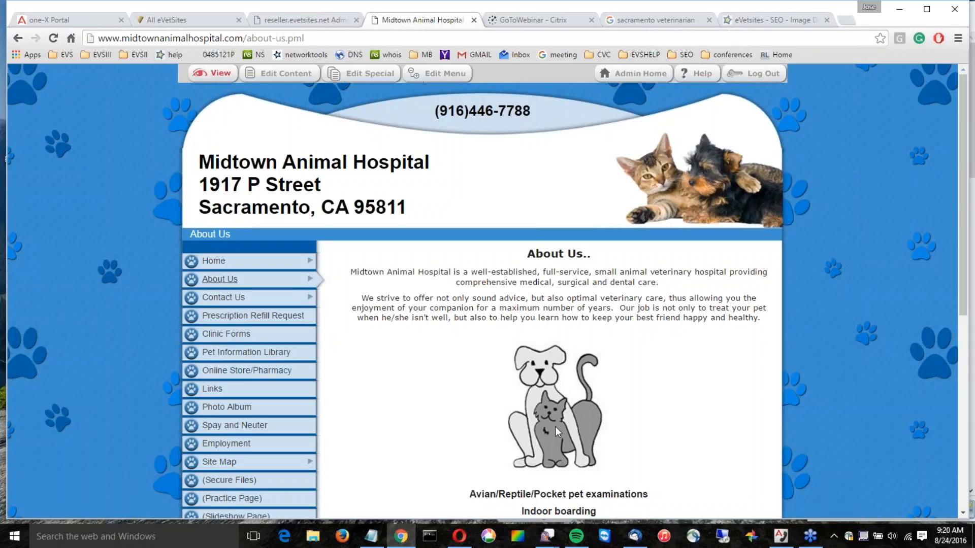
left_click(284, 74)
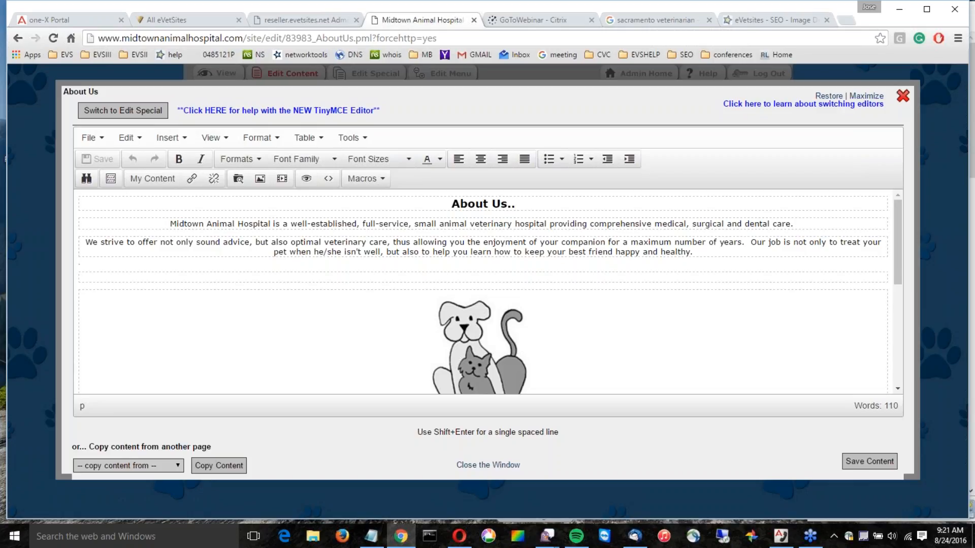
- Inspect the image description setting of the dog and cat picture, then close the image properties without changes
left_click(478, 340)
left_click(260, 179)
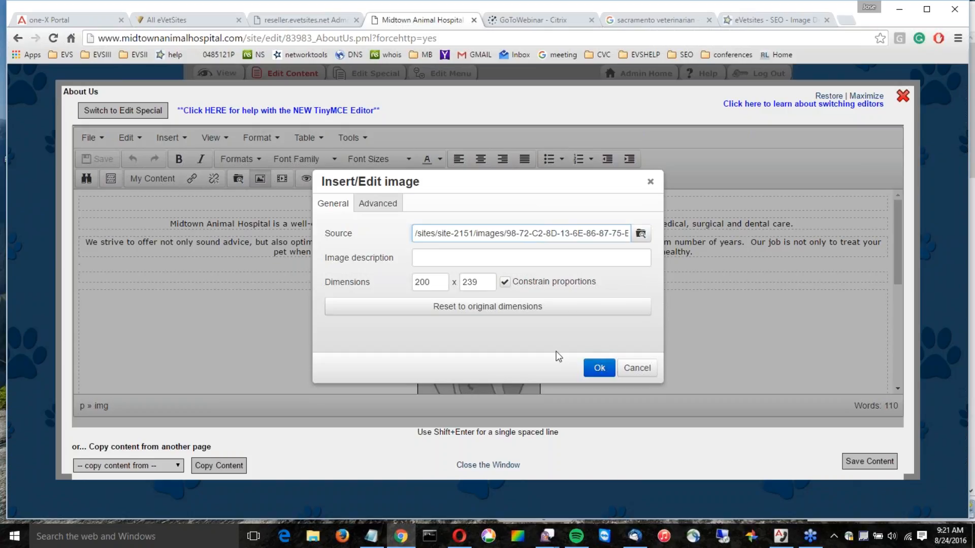
left_click(635, 369)
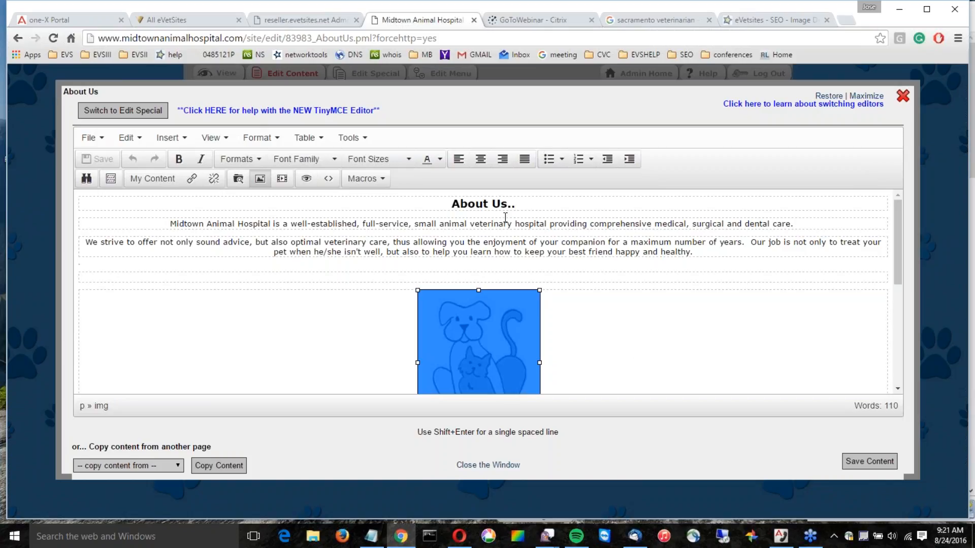
- Copy the opening sentence of the About Us text into the dog and cat picture's image description, keeping only "Midtown Animal Hospital"
left_click_drag(273, 223, 451, 204)
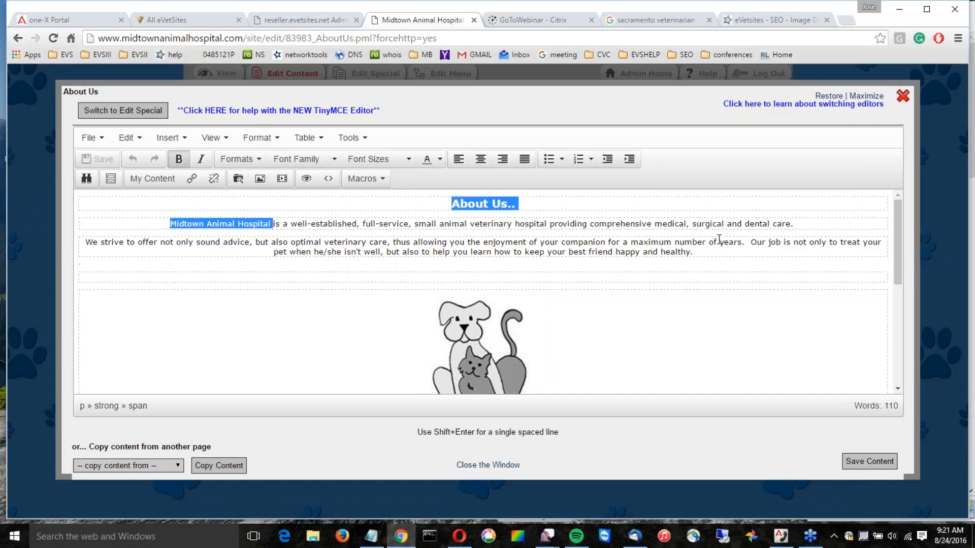
left_click_drag(796, 223, 174, 220)
key("ctrl+c")
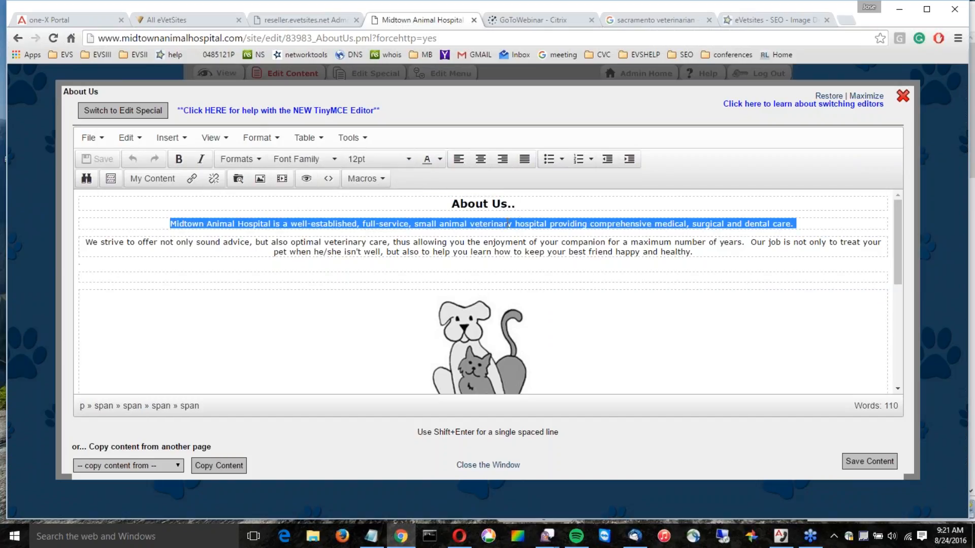
left_click(500, 341)
left_click(260, 178)
left_click(481, 259)
key("ctrl+v")
key("Left")
key("Left")
key("Left")
key("Left")
key("Left")
key("Left")
key("Left")
key("Left")
key("Left")
key("Left")
key("Left")
key("Left")
key("Left")
key("Left")
key("Left")
key("Left")
key("Left")
key("Left")
key("Left")
key("Left")
key("BackSpace")
key("BackSpace")
key("BackSpace")
key("BackSpace")
key("BackSpace")
key("BackSpace")
key("BackSpace")
key("BackSpace")
key("BackSpace")
key("BackSpace")
key("BackSpace")
key("BackSpace")
key("BackSpace")
key("BackSpace")
key("BackSpace")
key("BackSpace")
key("BackSpace")
key("BackSpace")
key("BackSpace")
key("BackSpace")
key("BackSpace")
key("BackSpace")
key("BackSpace")
key("BackSpace")
key("BackSpace")
key("BackSpace")
key("BackSpace")
key("BackSpace")
key("BackSpace")
key("BackSpace")
key("BackSpace")
key("BackSpace")
key("BackSpace")
key("BackSpace")
key("BackSpace")
key("BackSpace")
key("BackSpace")
key("BackSpace")
key("BackSpace")
key("BackSpace")
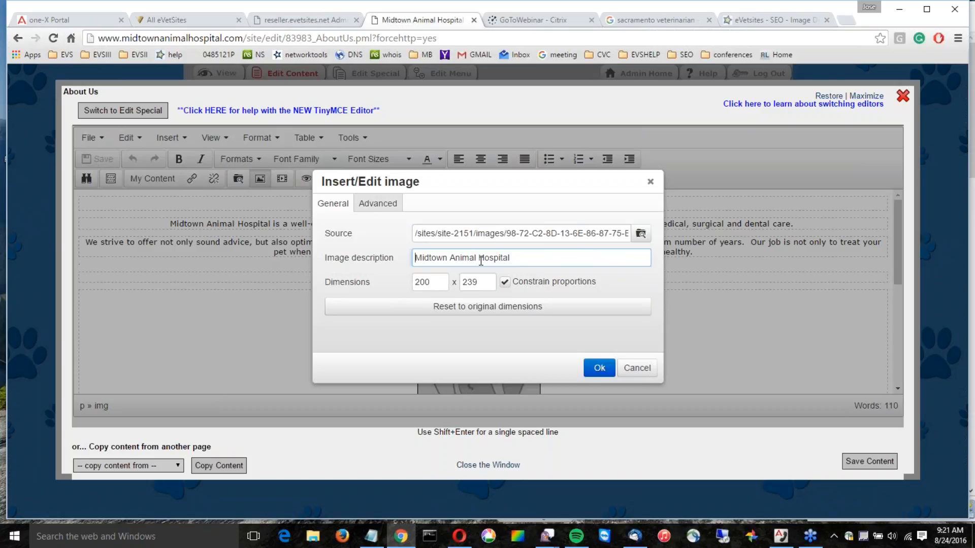
- Set the picture's image description to "About Midtown Animal Hospital in Sacramento, CA" and apply the image properties
key("Home")
type("About")
key("End")
type("in Sacramento, CA")
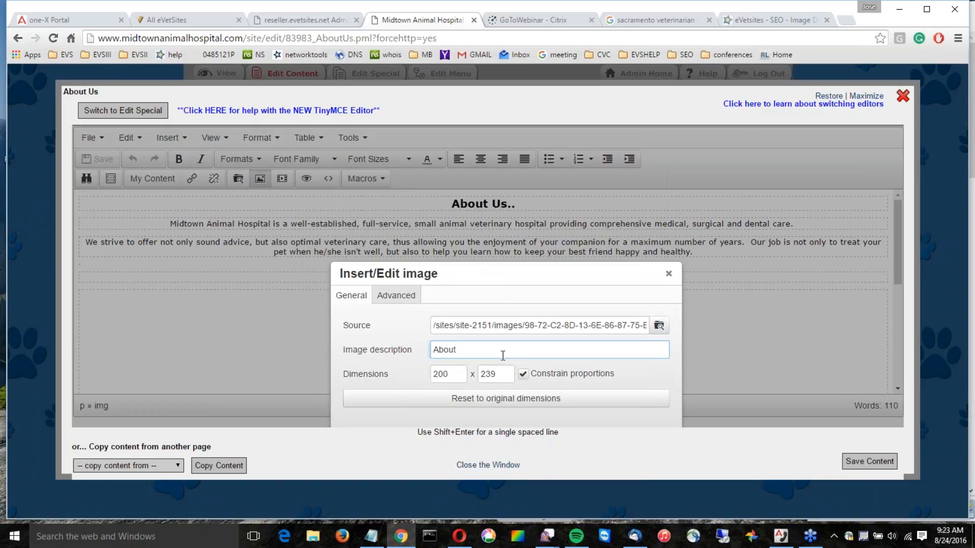
type("Midtown Animal Hospital in Sacramento, CA")
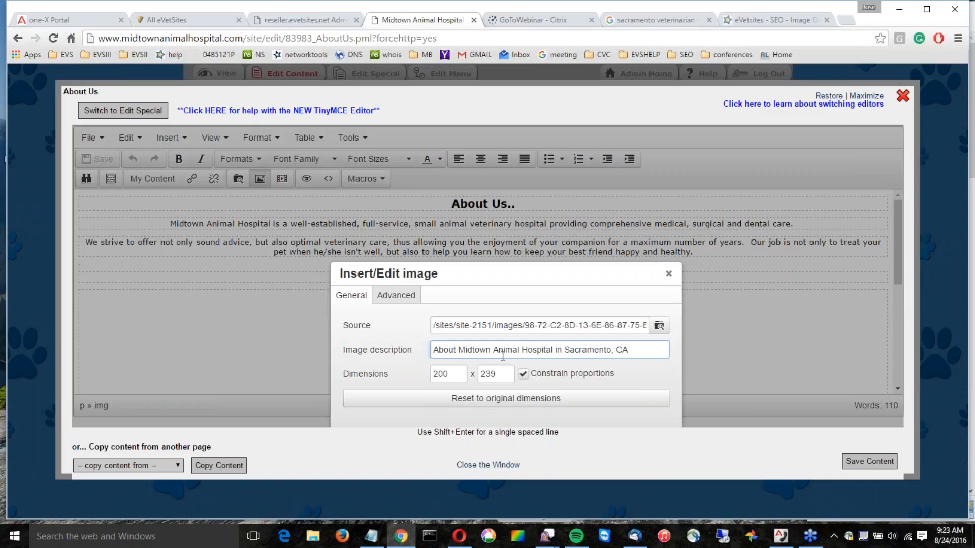
left_click_drag(570, 279, 575, 216)
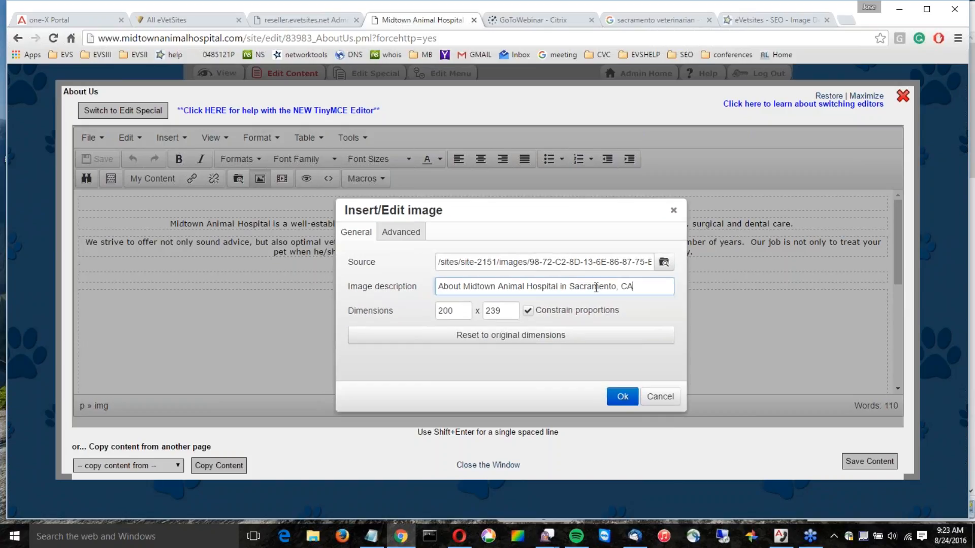
left_click(622, 397)
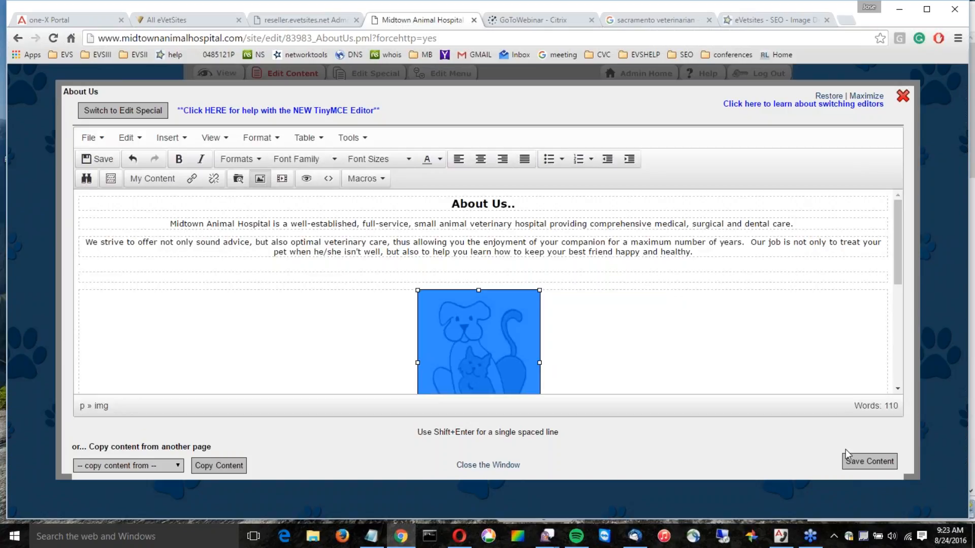
- Save the About Us content, close the editor and check the picture's description on the live page
left_click(871, 462)
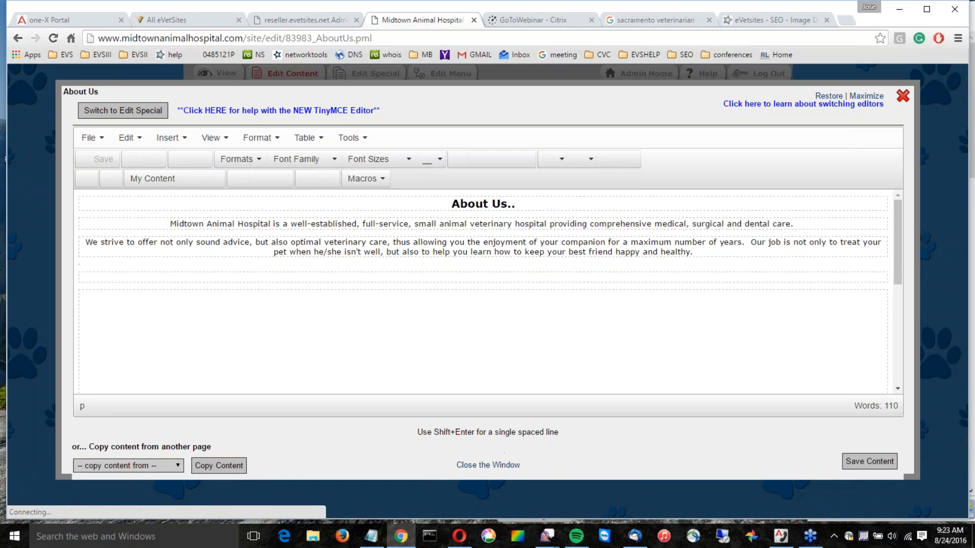
left_click(493, 468)
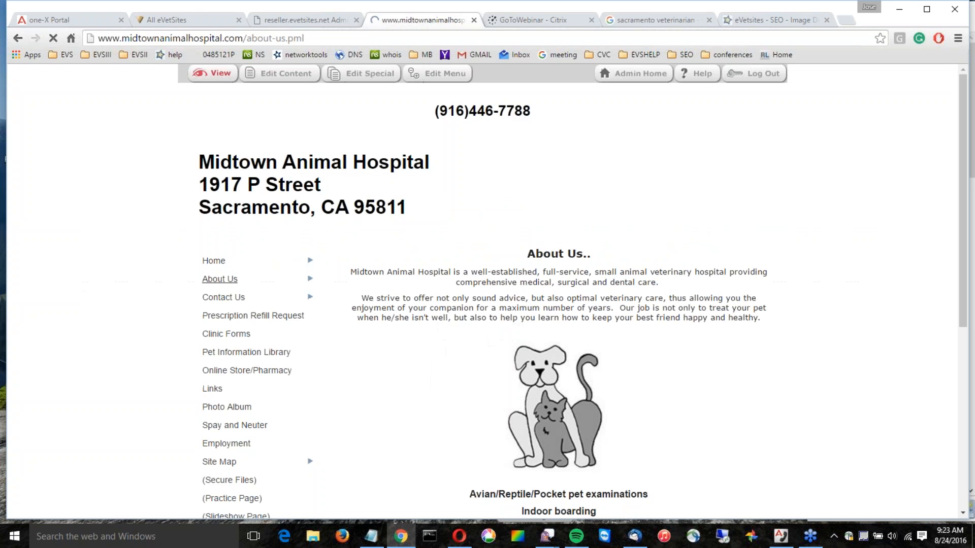
scroll(708, 371, "down", 2)
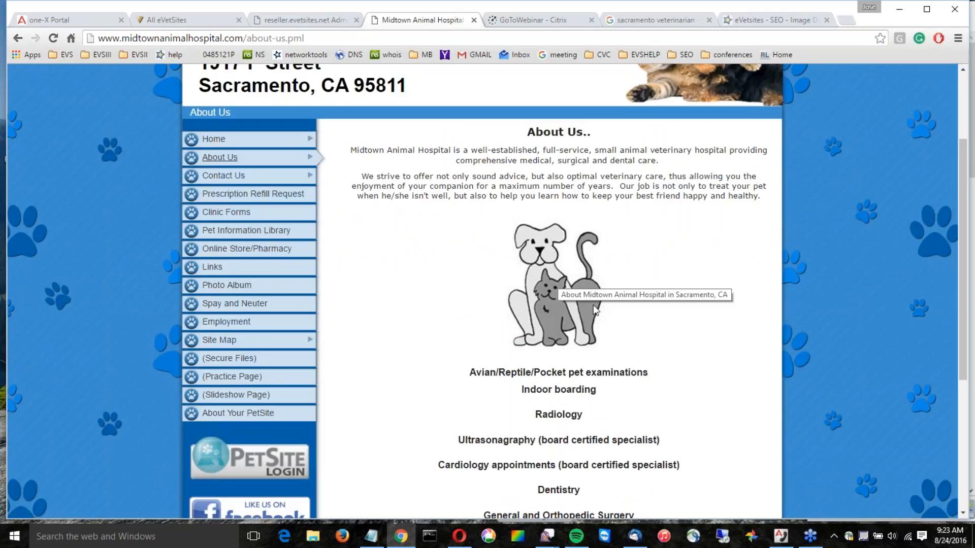
- Look at the Google results for "sacramento veterinarian", then return to the About Us page and review its text
left_click(645, 20)
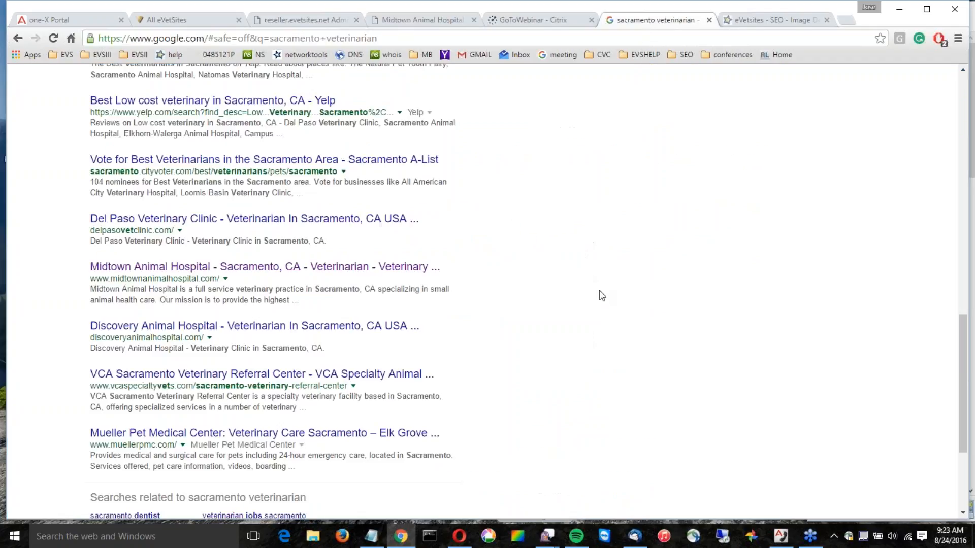
left_click(553, 22)
left_click(450, 20)
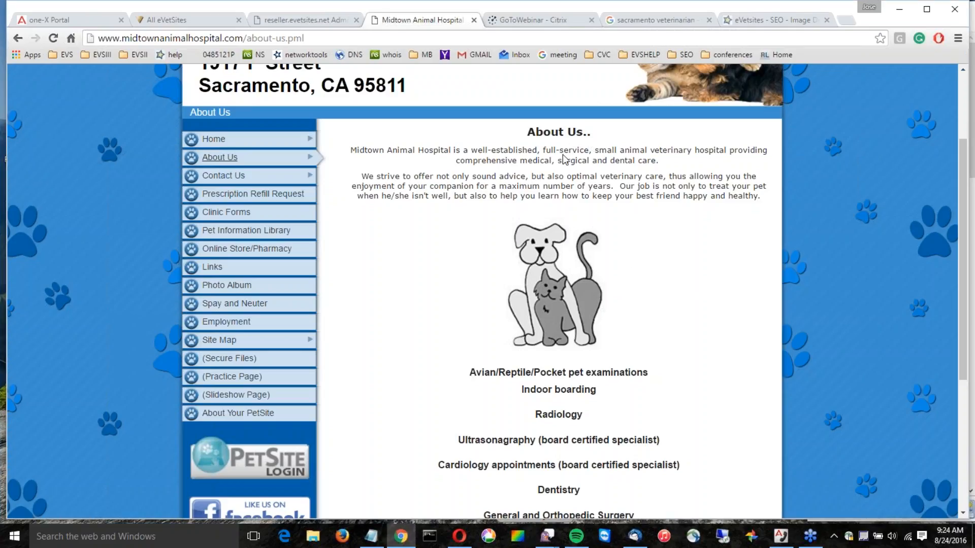
scroll(603, 254, "up", 3)
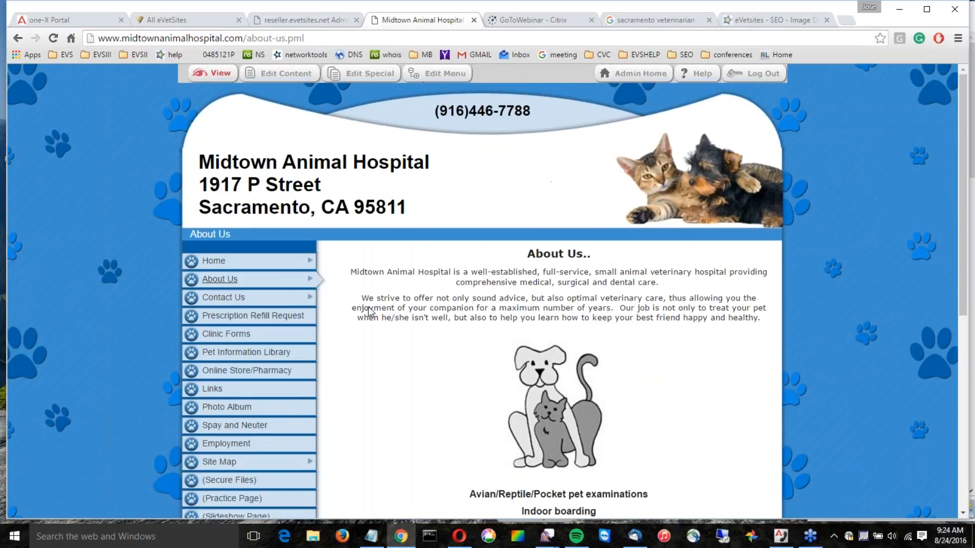
scroll(374, 284, "down", 1)
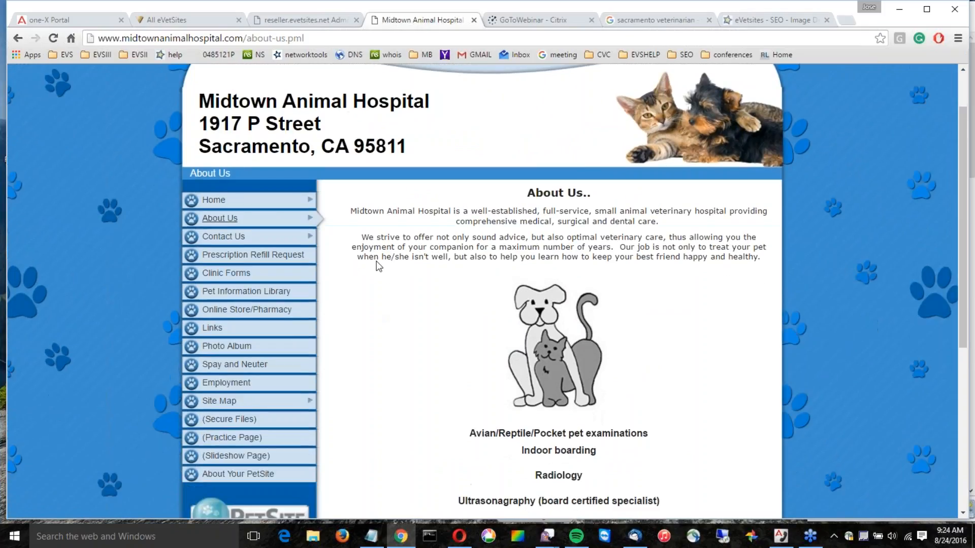
scroll(376, 275, "up", 1)
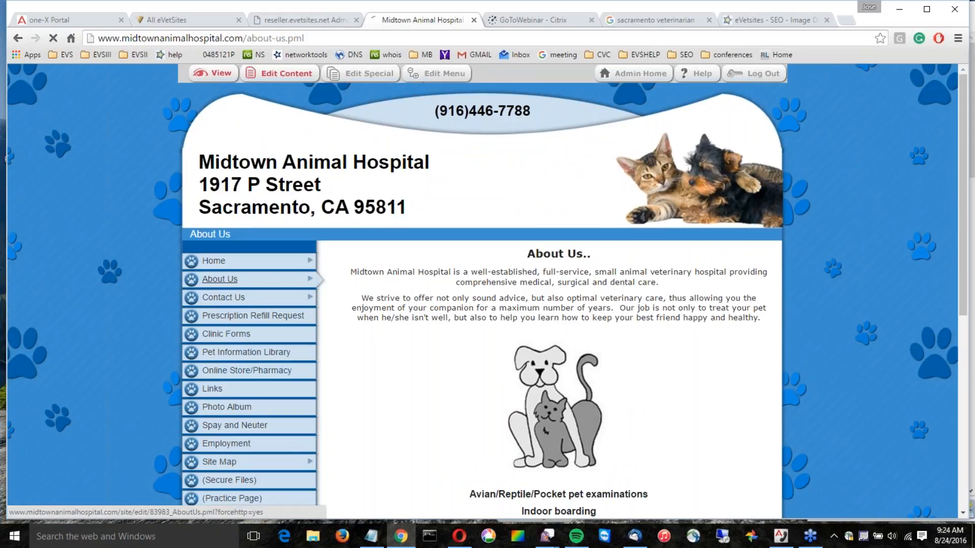
- Reopen the About Us content for editing and change the heading to "About Midtown Animal Hospital..."
left_click(291, 76)
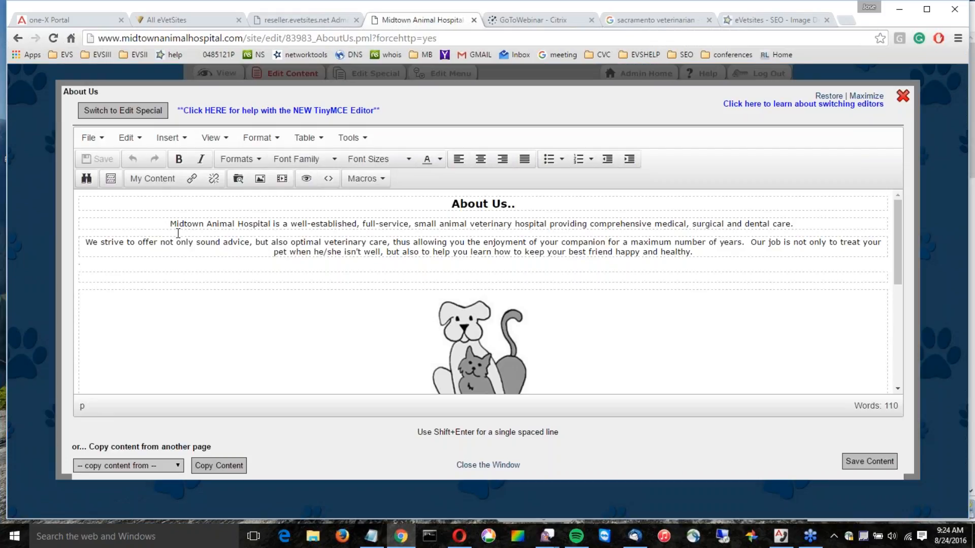
left_click(513, 209)
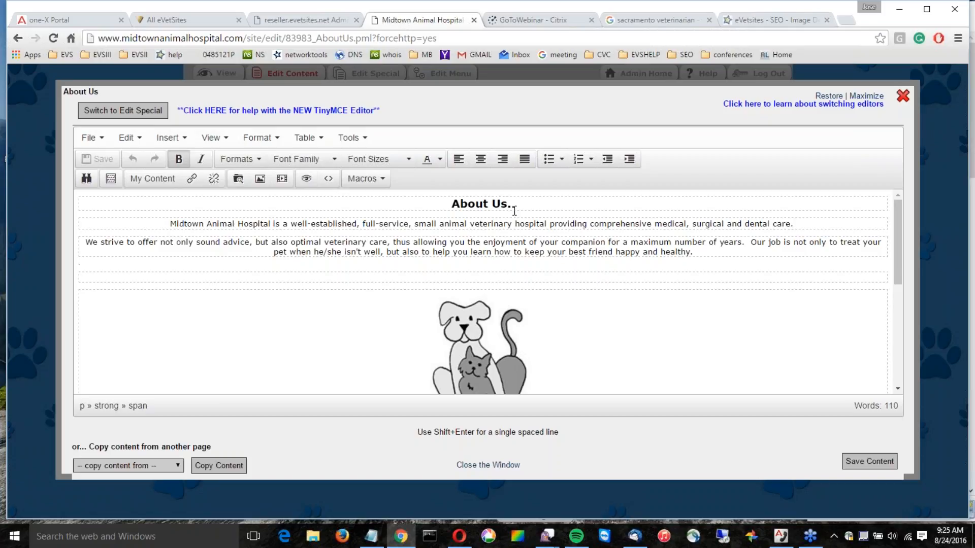
key("BackSpace")
key("BackSpace")
type("..")
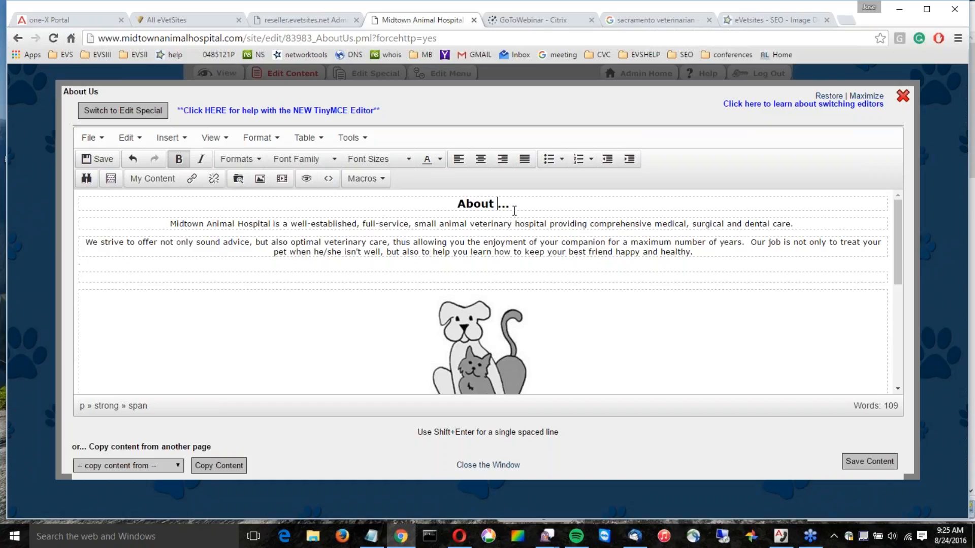
type("Midtown ")
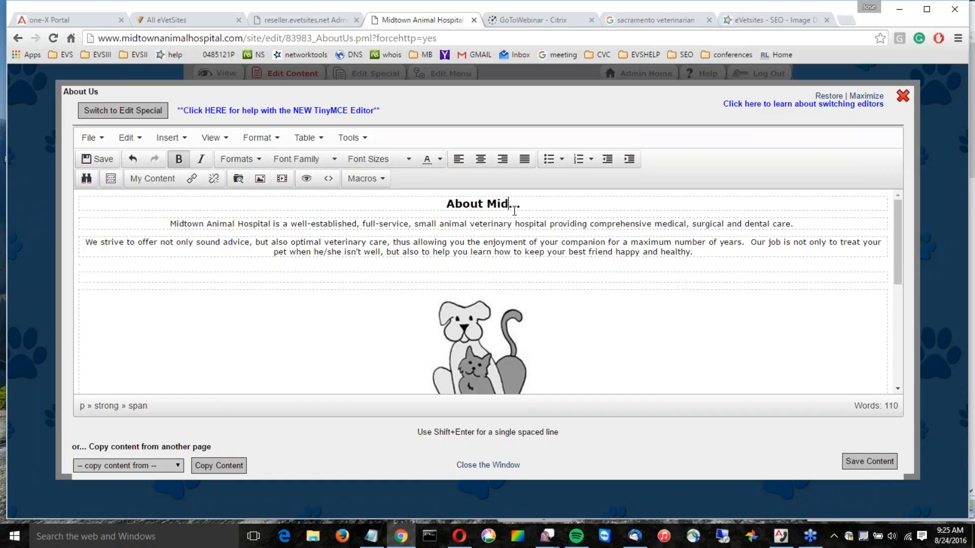
type("Animal Hospital")
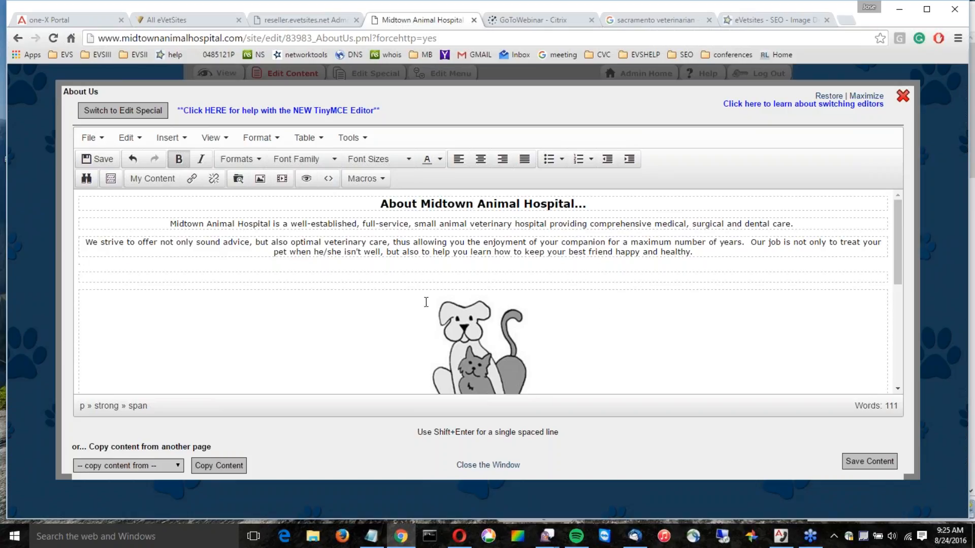
- Replace "We" at the start of the second paragraph with "Our veterinarians and veterinary staff", save the content and close the editor
left_click(97, 242)
double_click(97, 243)
type("Our veterinarians and veterinary staff")
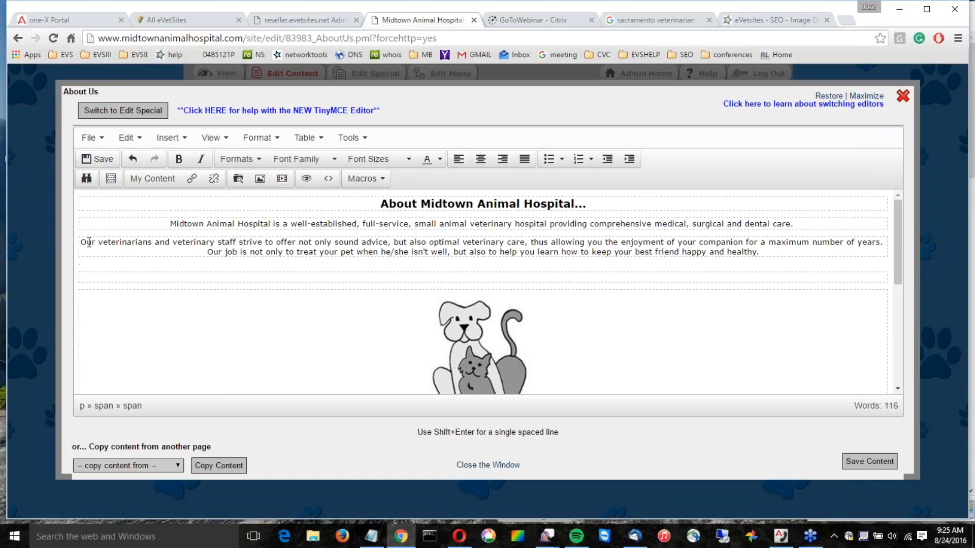
left_click(868, 466)
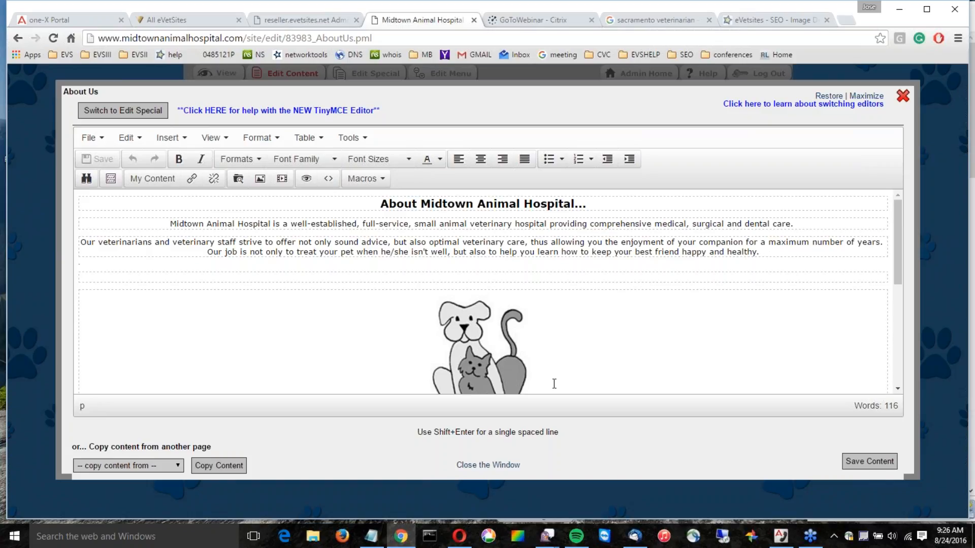
left_click(495, 465)
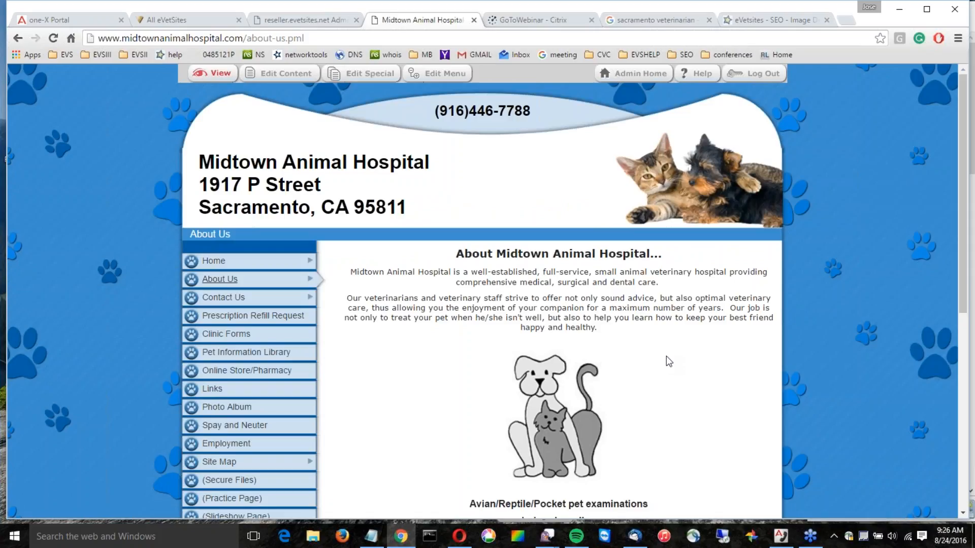
- Review the About Us page's heading, text and picture description on the live page
scroll(669, 362, "down", 3)
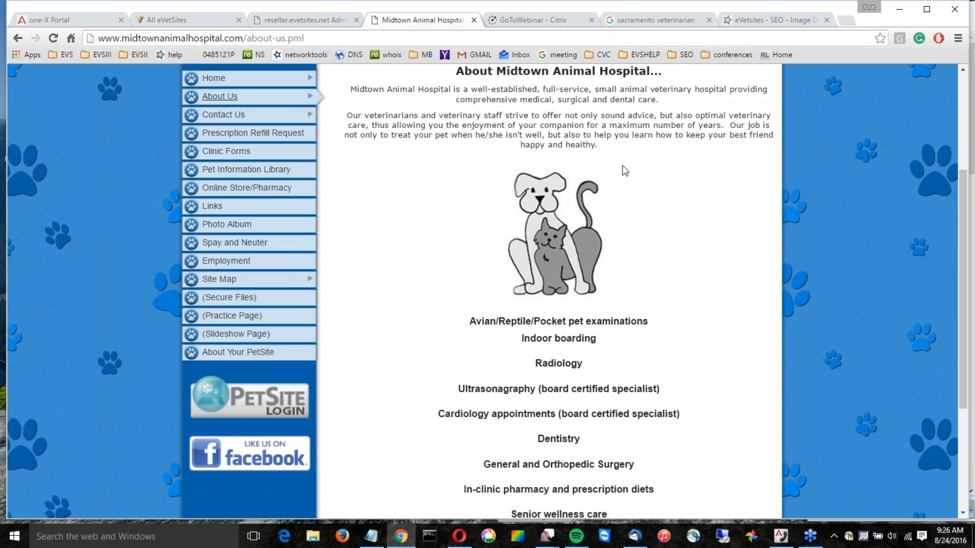
scroll(624, 170, "up", 3)
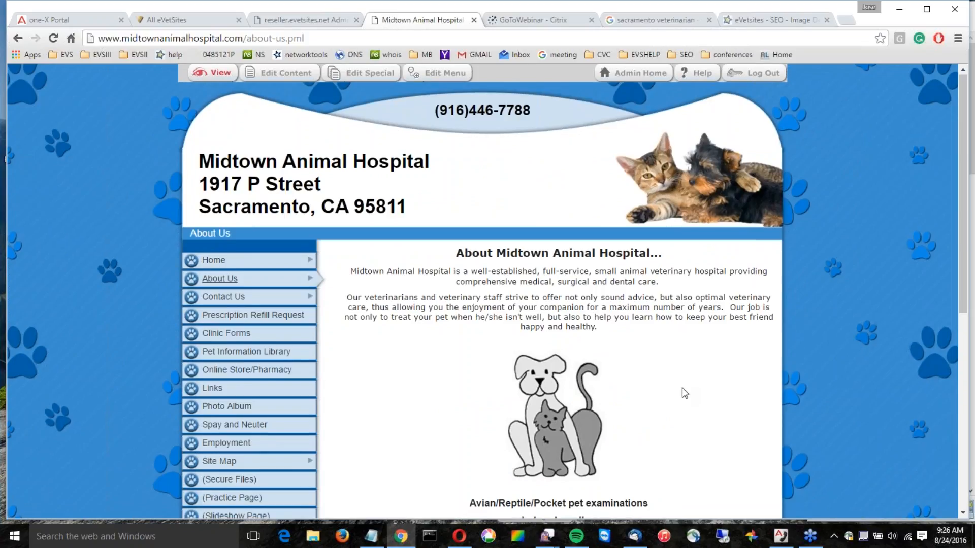
scroll(681, 388, "down", 5)
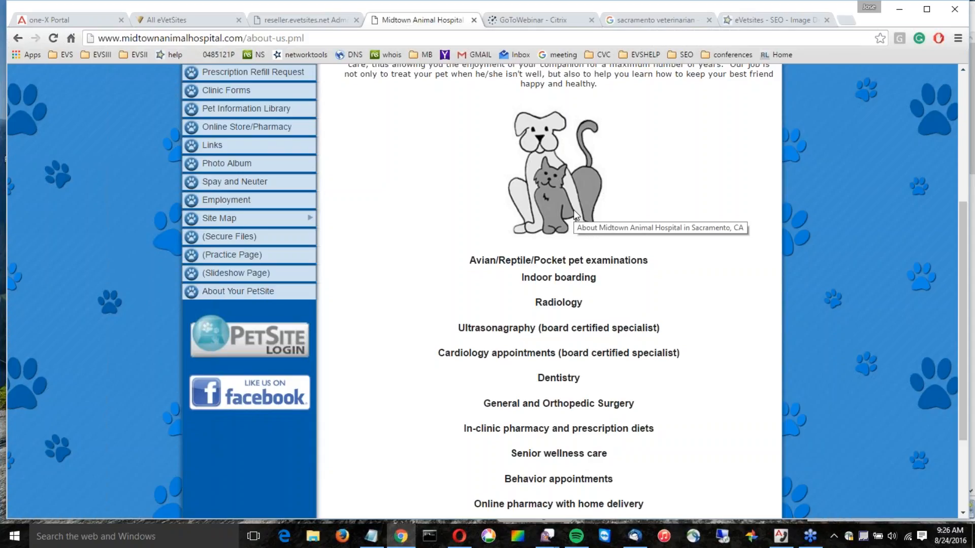
scroll(576, 214, "up", 5)
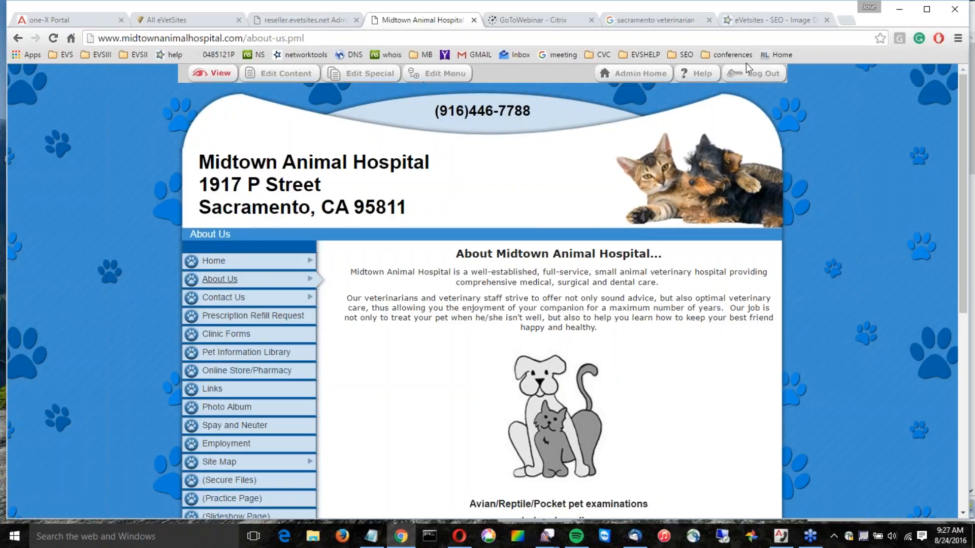
- Open Google's cached copy of the Midtown Animal Hospital result and examine its snapshot date and page content
left_click(663, 24)
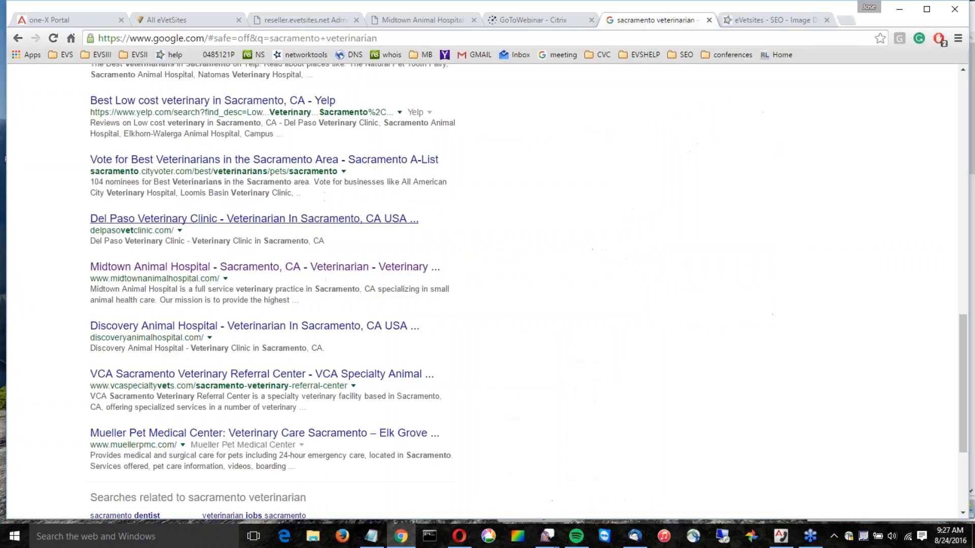
left_click(225, 280)
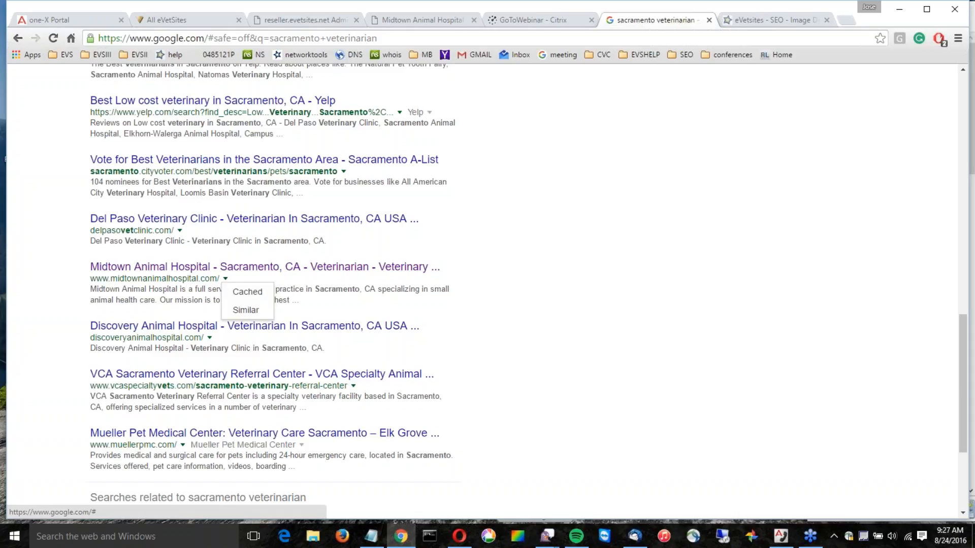
left_click(248, 293)
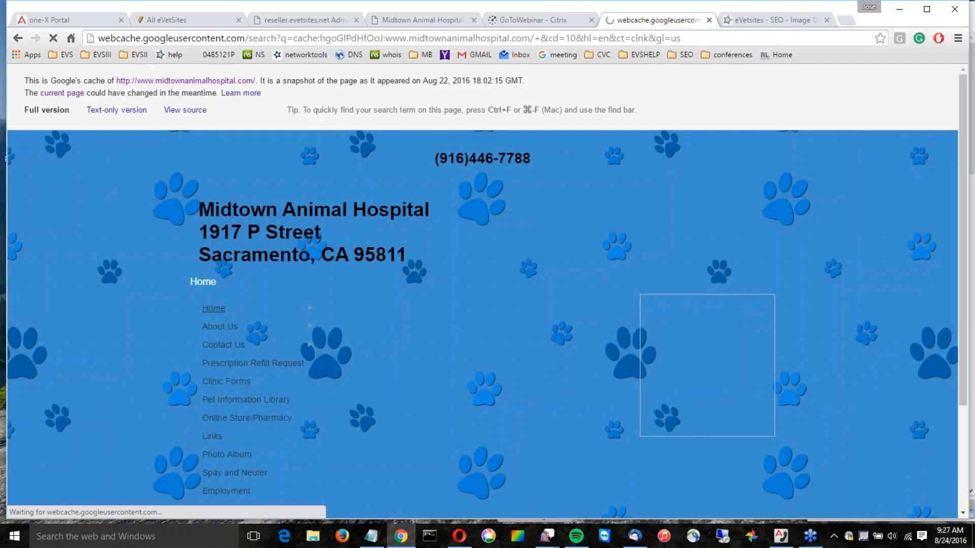
left_click_drag(424, 82, 474, 85)
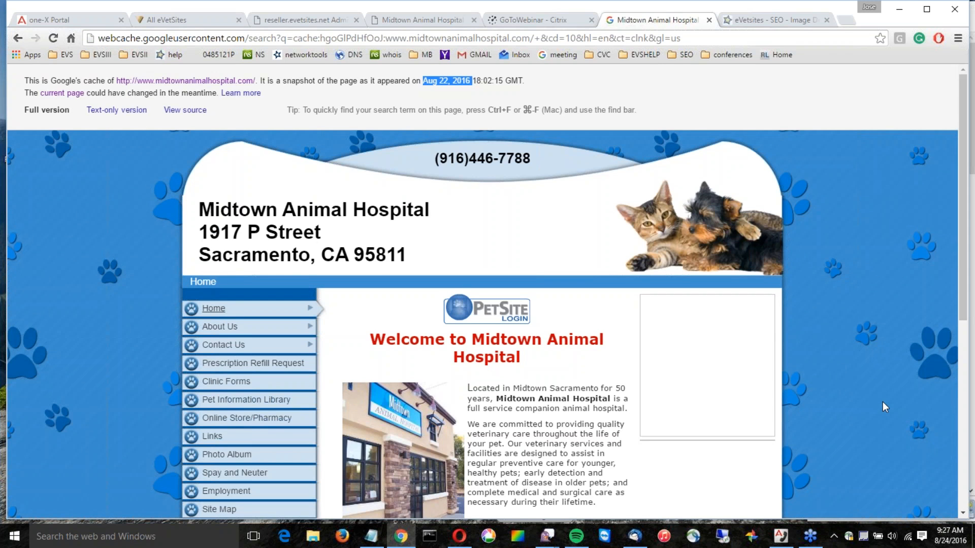
scroll(882, 402, "down", 4)
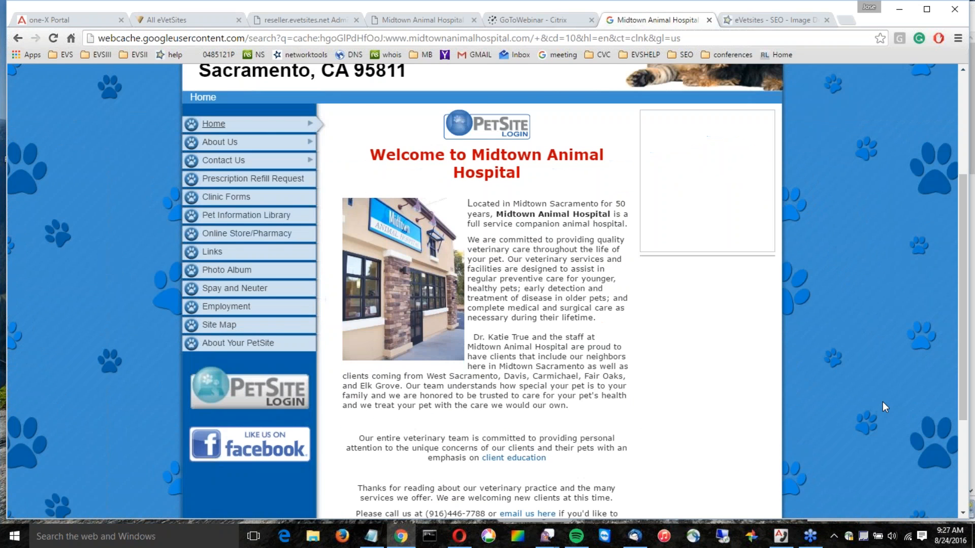
scroll(883, 403, "down", 3)
scroll(882, 406, "up", 7)
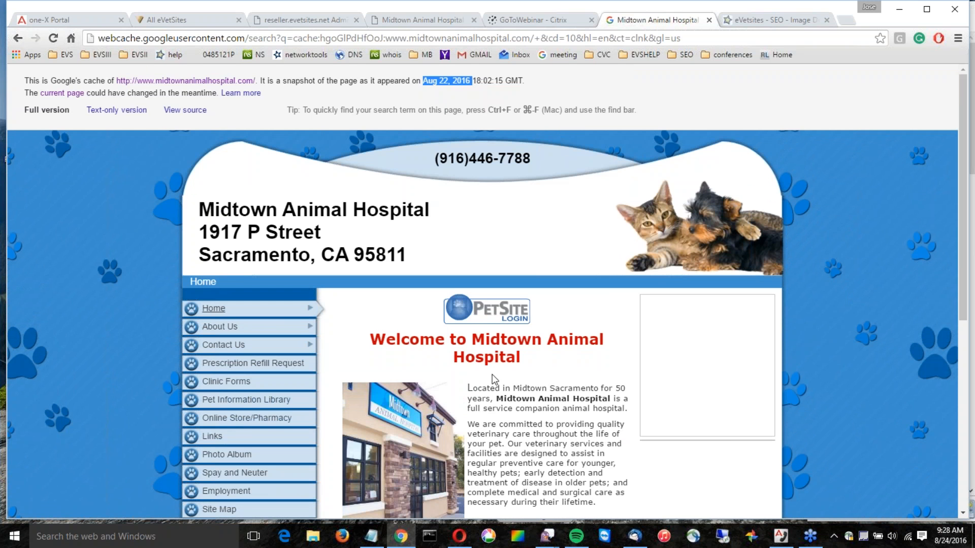
- Switch to Google Search Console in Opera, find "midtown" in the property list and open the midtownanimalhospital.com property
left_click(458, 537)
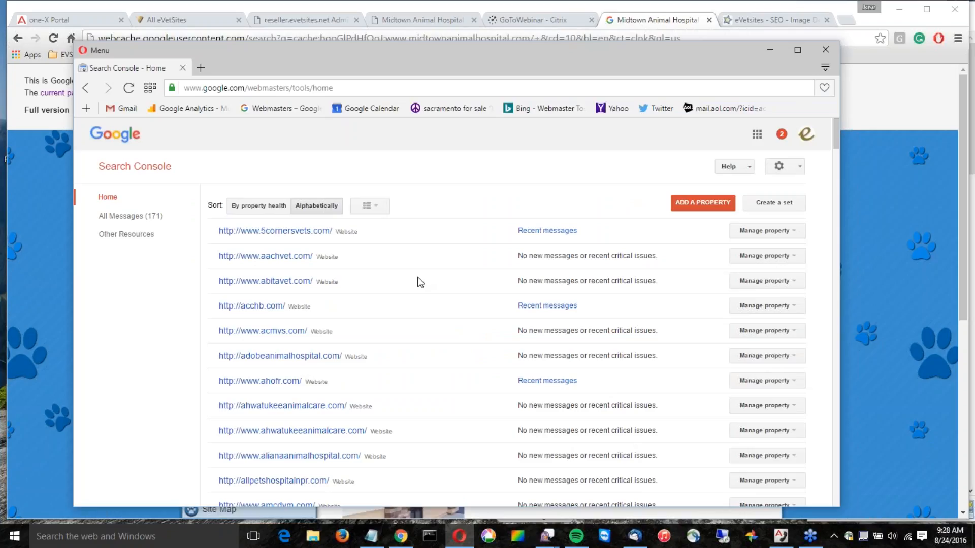
key("ctrl+f")
type("midtwo")
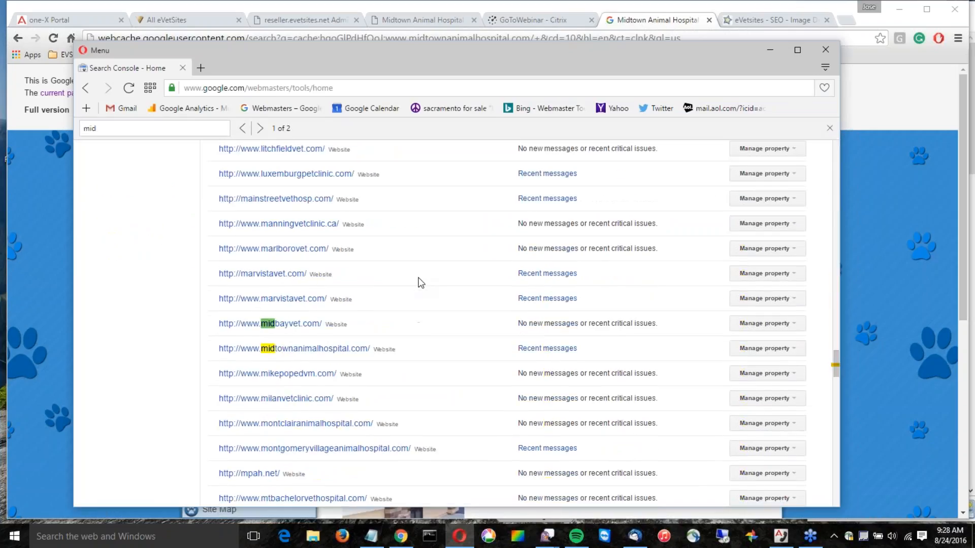
key("BackSpace")
key("BackSpace")
type("own")
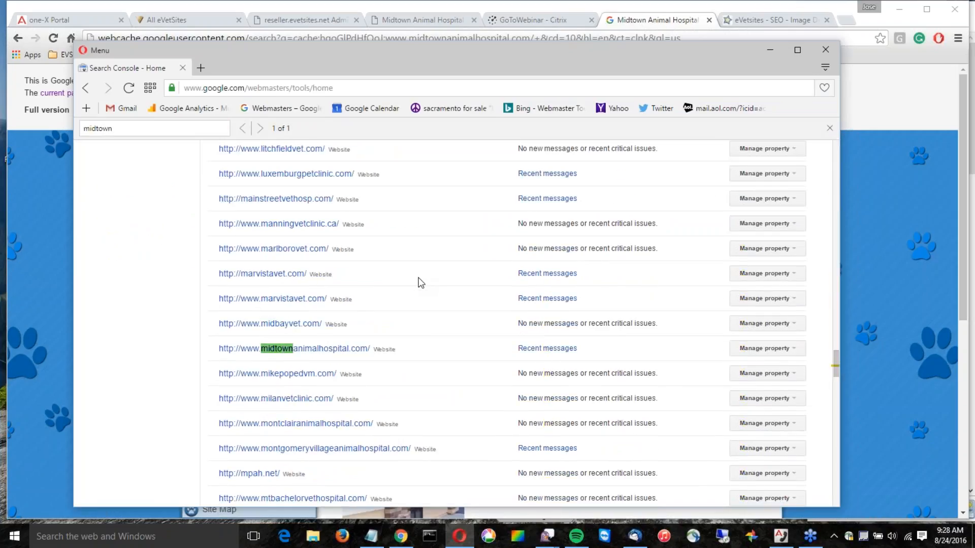
left_click(332, 348)
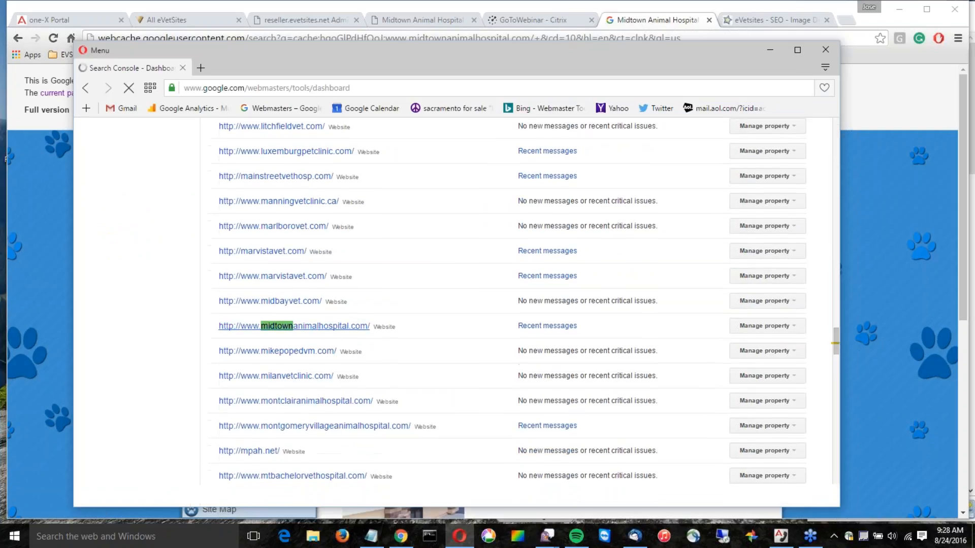
- Open the Fetch as Google crawl tool for the site and move the browser window aside to reveal the one behind
left_click(99, 285)
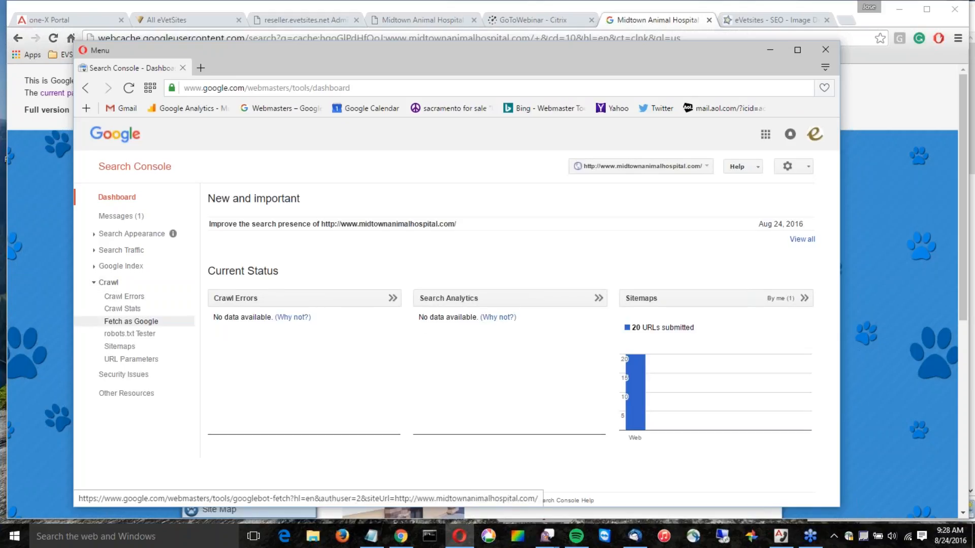
left_click(131, 322)
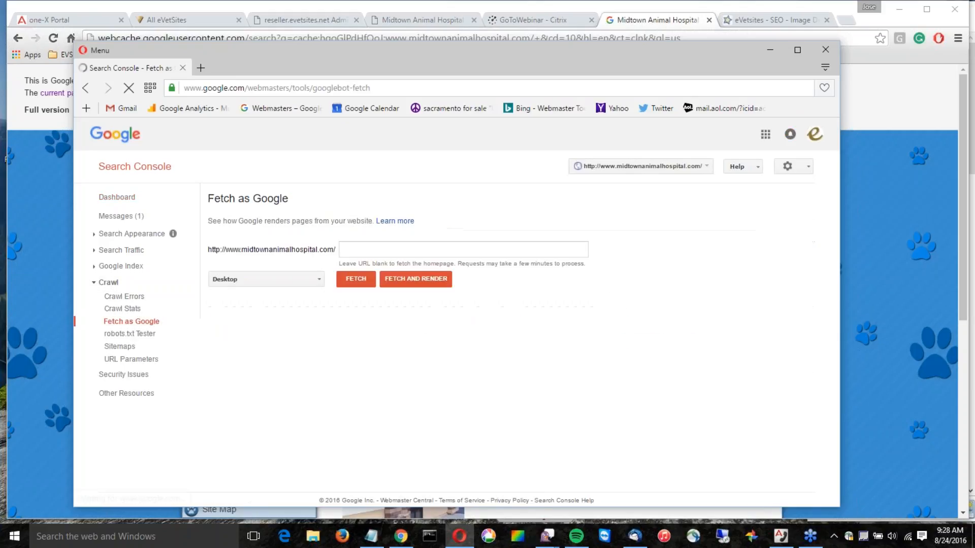
left_click(378, 252)
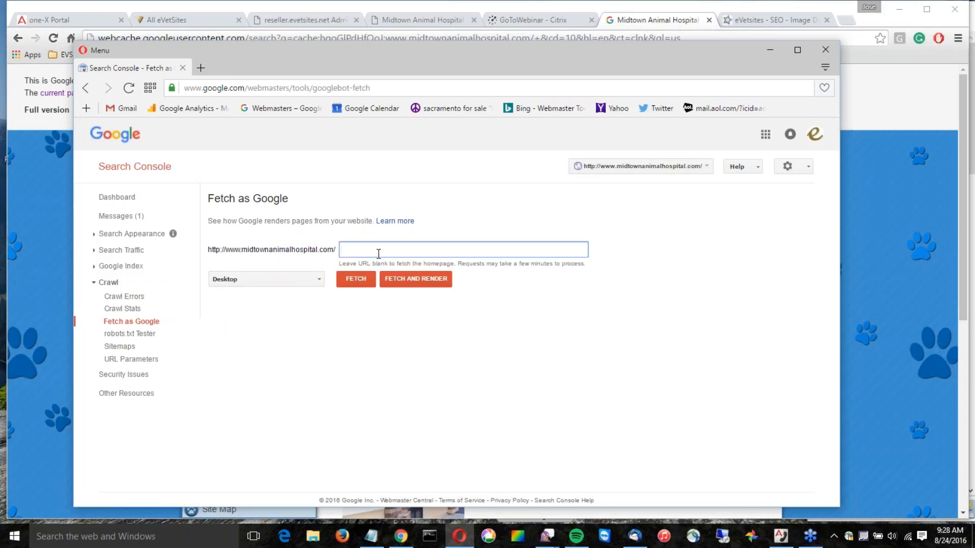
left_click_drag(666, 57, 792, 64)
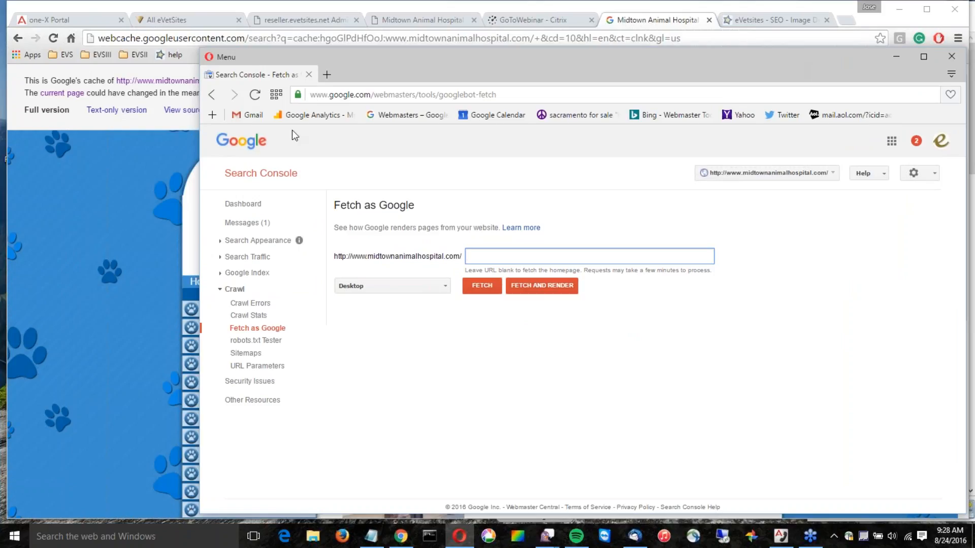
- Copy "about-us.pml" from the live About Us page's address into the Fetch as Google URL, then minimize Search Console
left_click(133, 161)
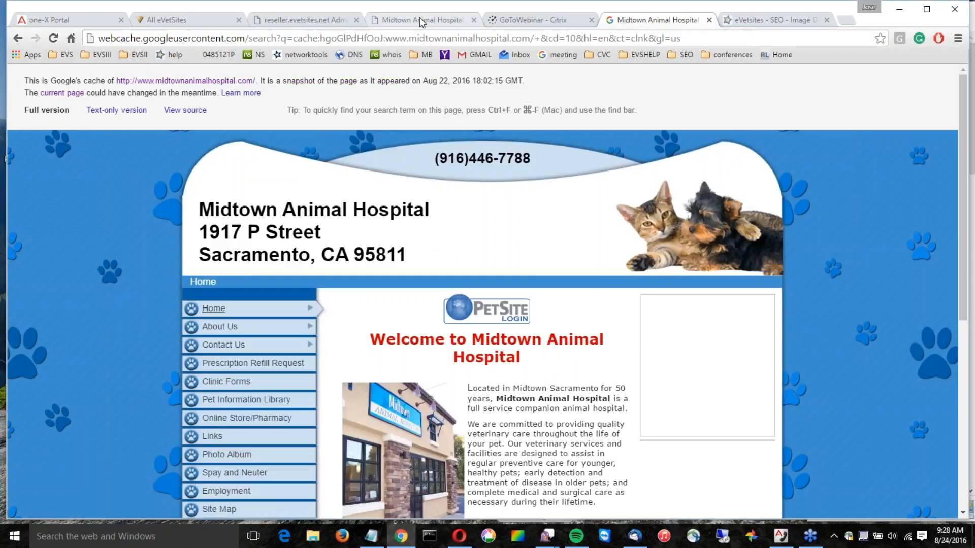
left_click(420, 22)
left_click_drag(247, 39, 328, 43)
key("ctrl+c")
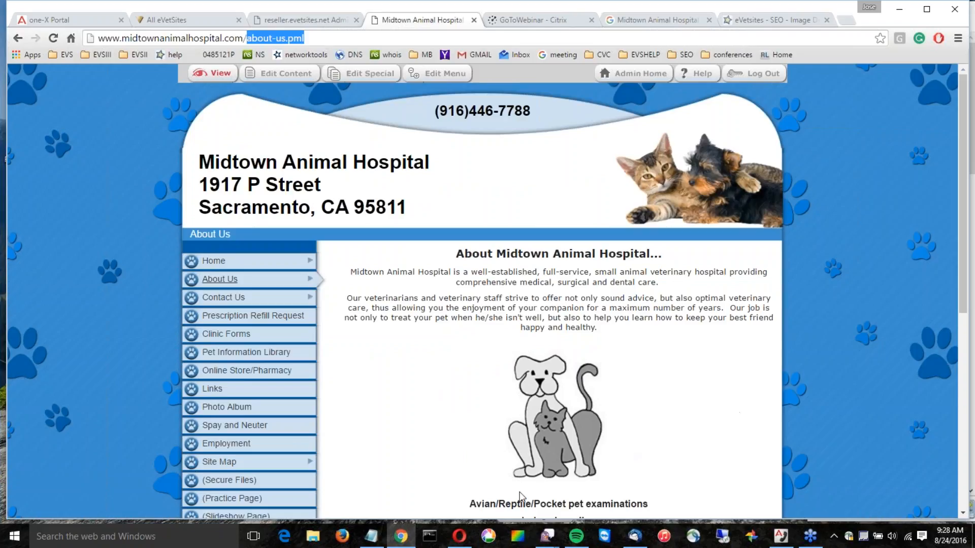
left_click(459, 537)
key("ctrl+v")
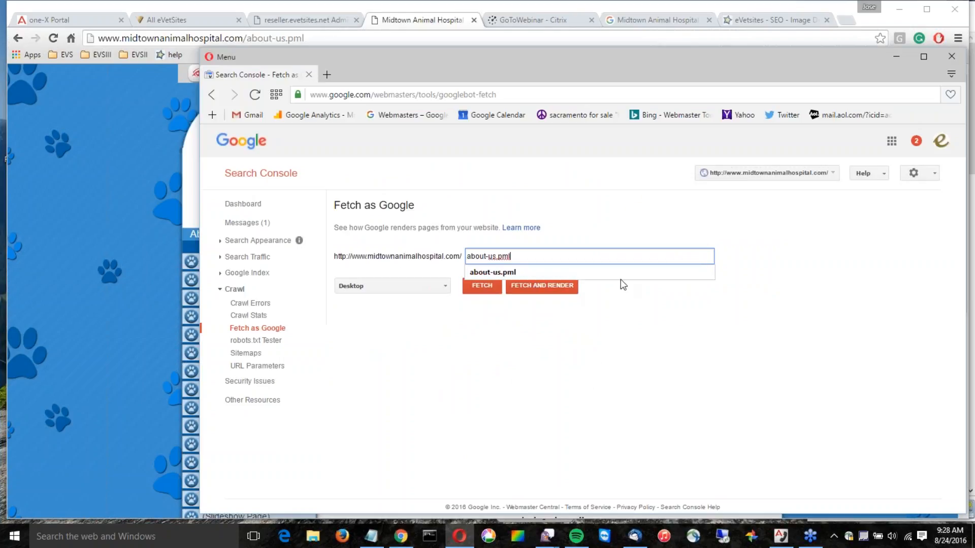
left_click(780, 321)
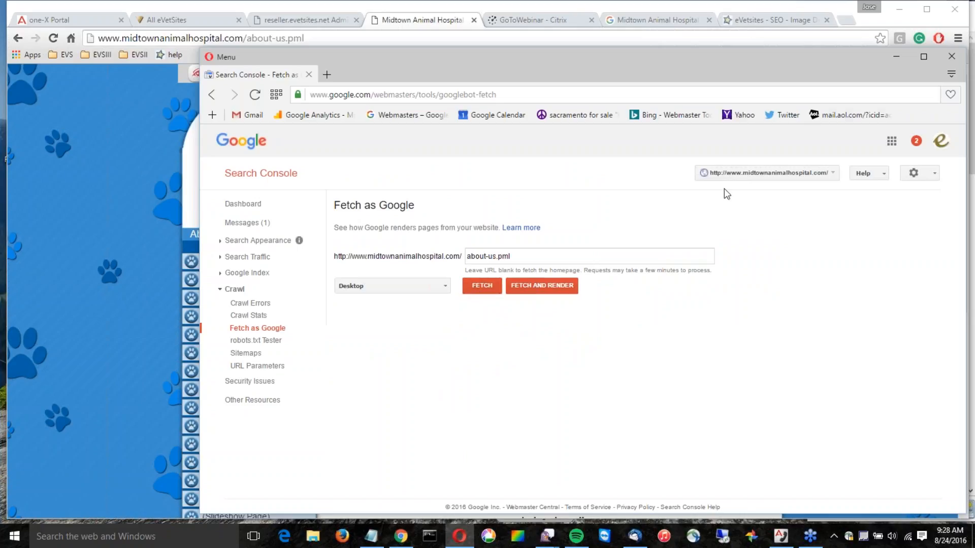
left_click(900, 59)
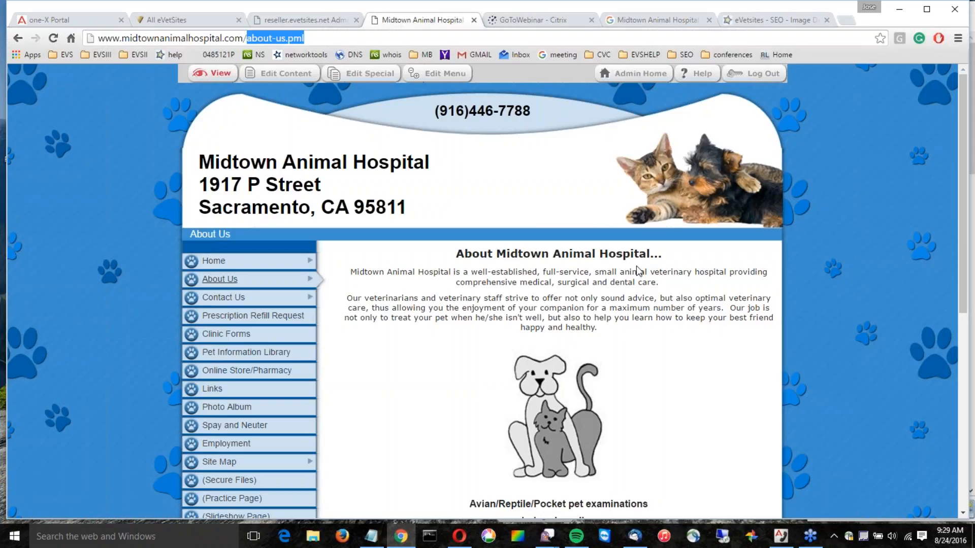
- Review the About Us page's heading, introductory paragraphs and list of services
mouse_move(456, 254)
left_mouse_down()
mouse_move(500, 283)
mouse_move(641, 337)
left_mouse_up()
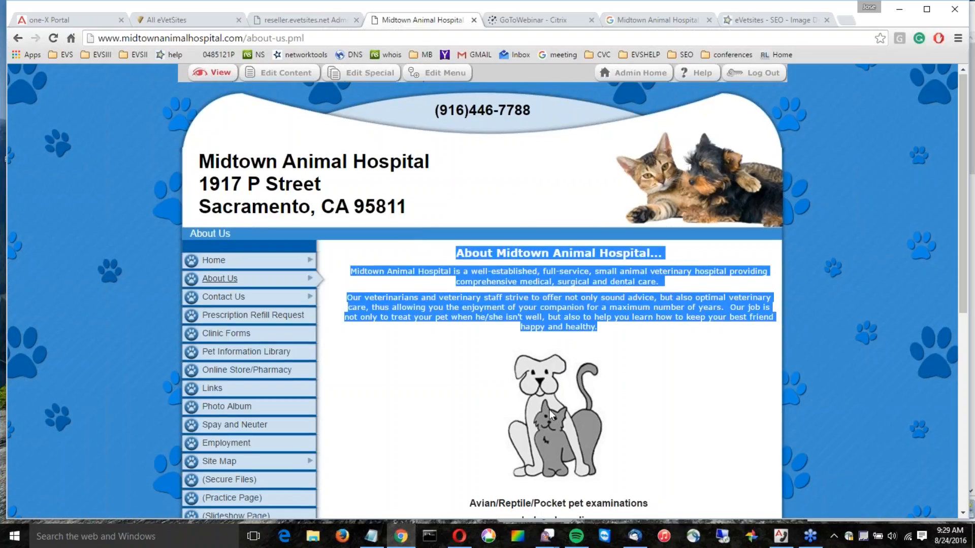
scroll(549, 409, "down", 6)
left_click_drag(659, 457, 489, 197)
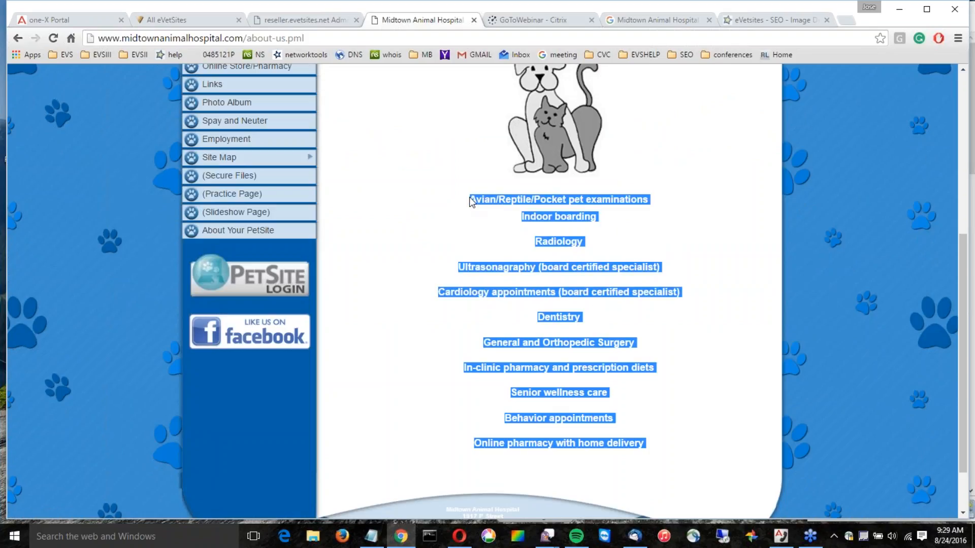
scroll(596, 218, "up", 1)
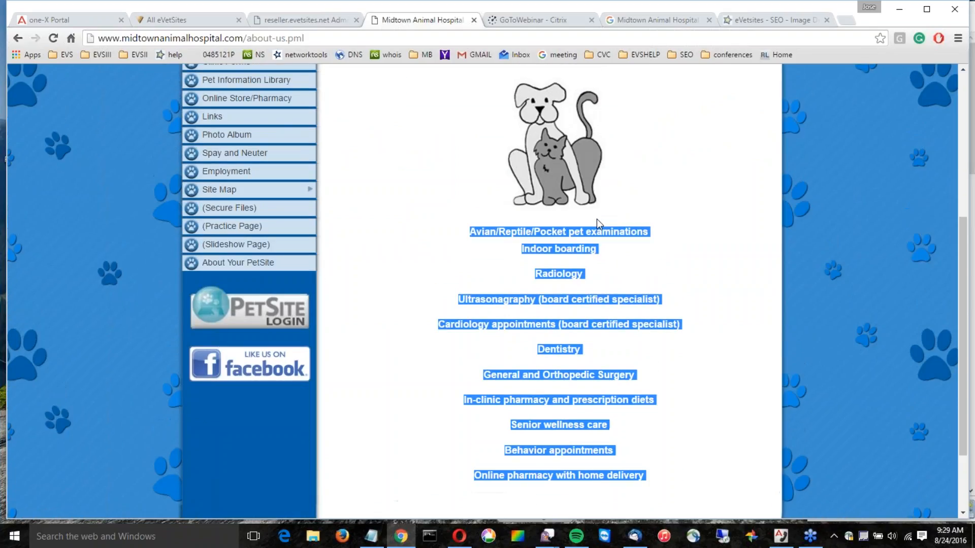
scroll(665, 247, "up", 3)
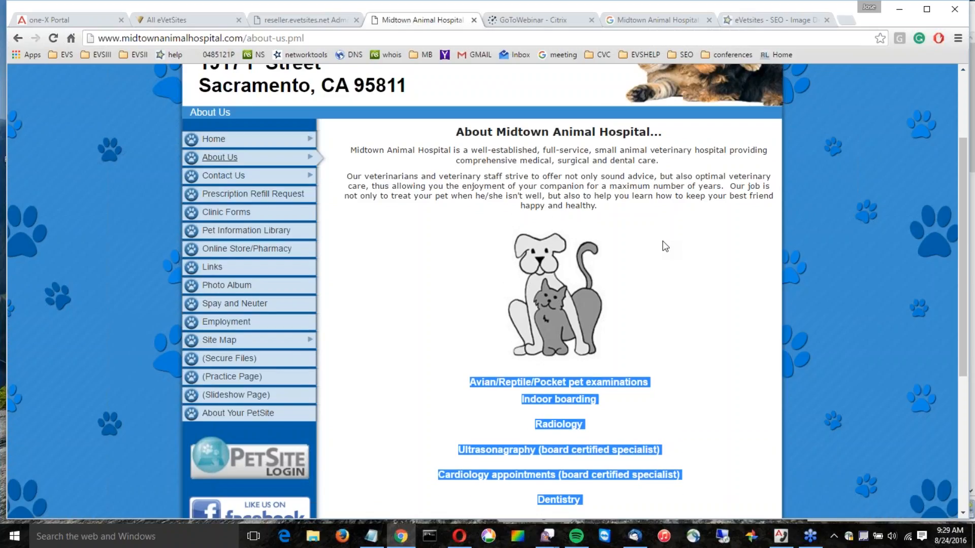
scroll(665, 246, "up", 3)
- Go back from the cached copy to the Google results for "sacramento veterinarian" and check the search phrase
left_click(649, 20)
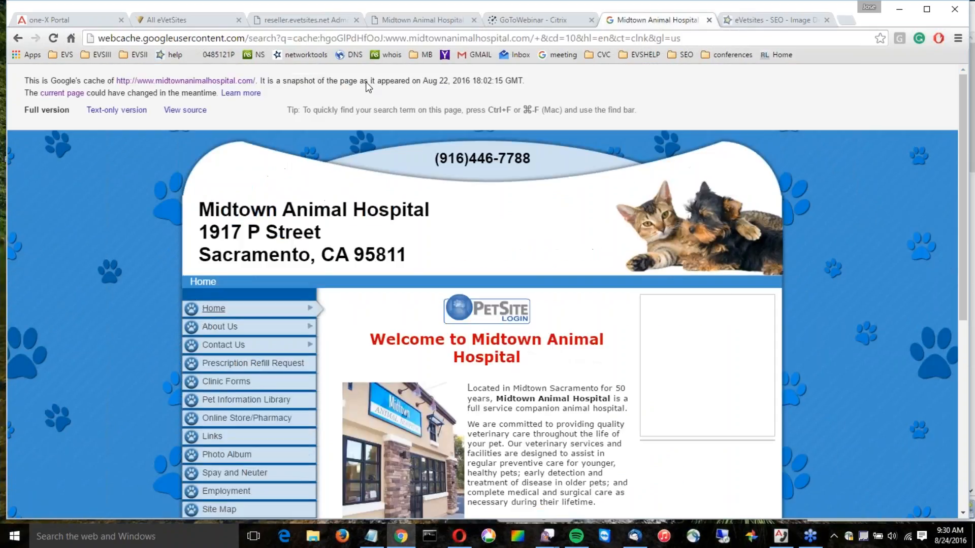
left_click(17, 38)
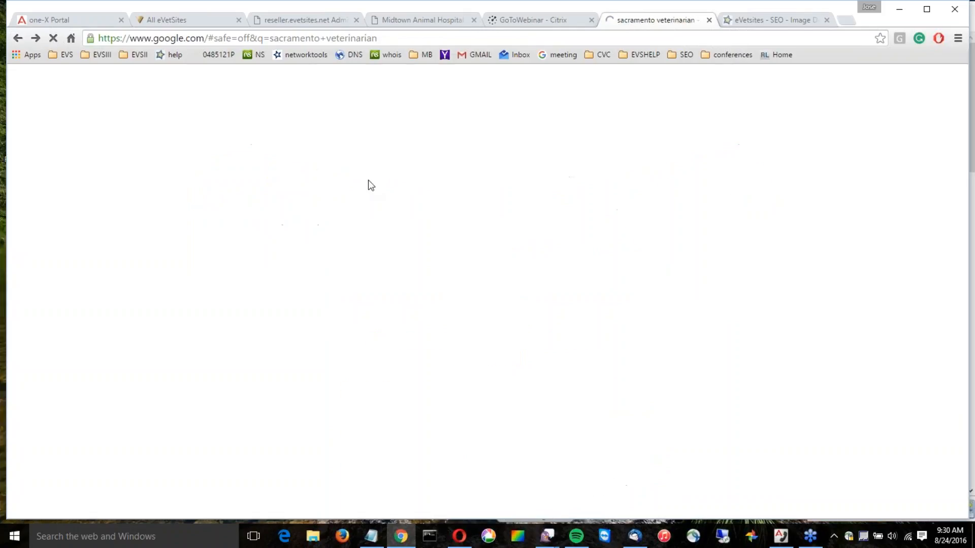
left_click(257, 79)
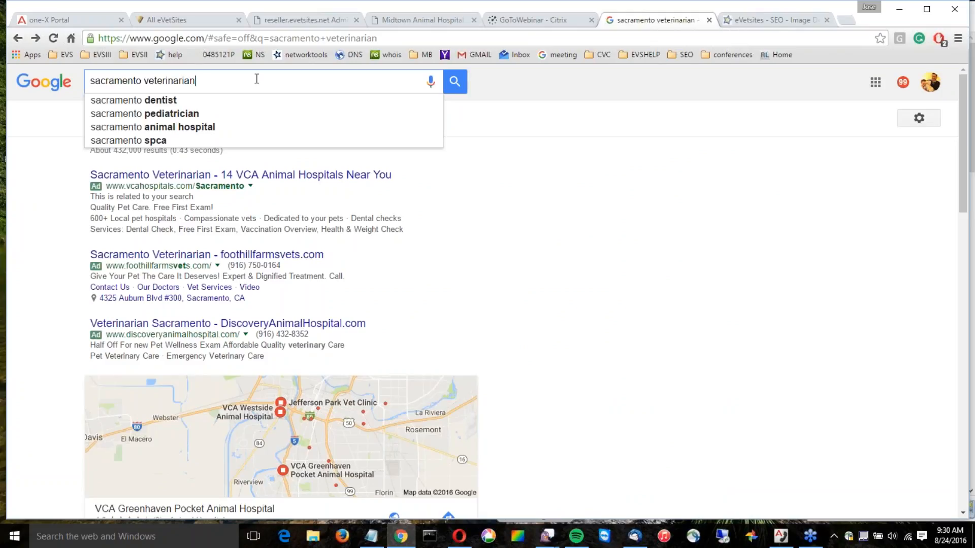
- Open the Midtown Animal Hospital home page and examine its wording on nearby towns and years in Midtown Sacramento
left_click(441, 24)
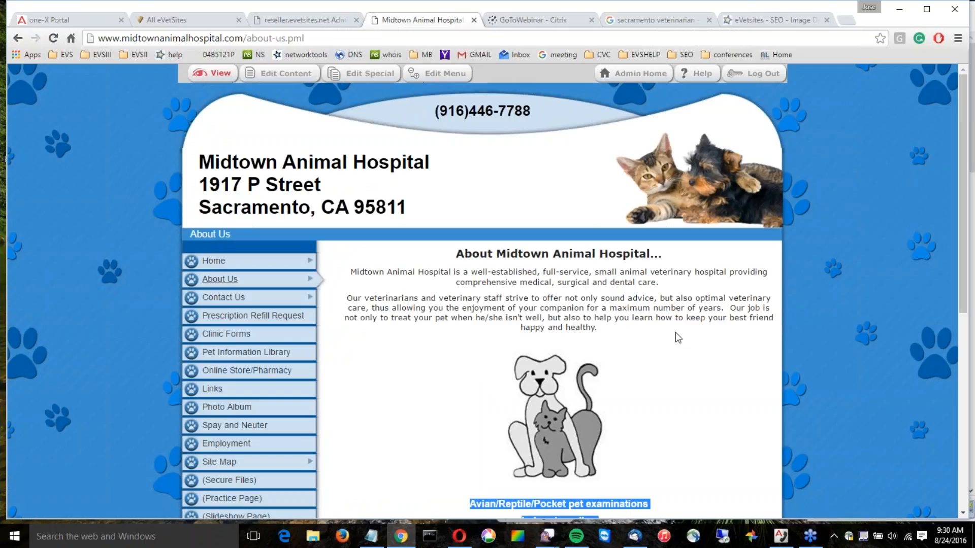
left_click(224, 262)
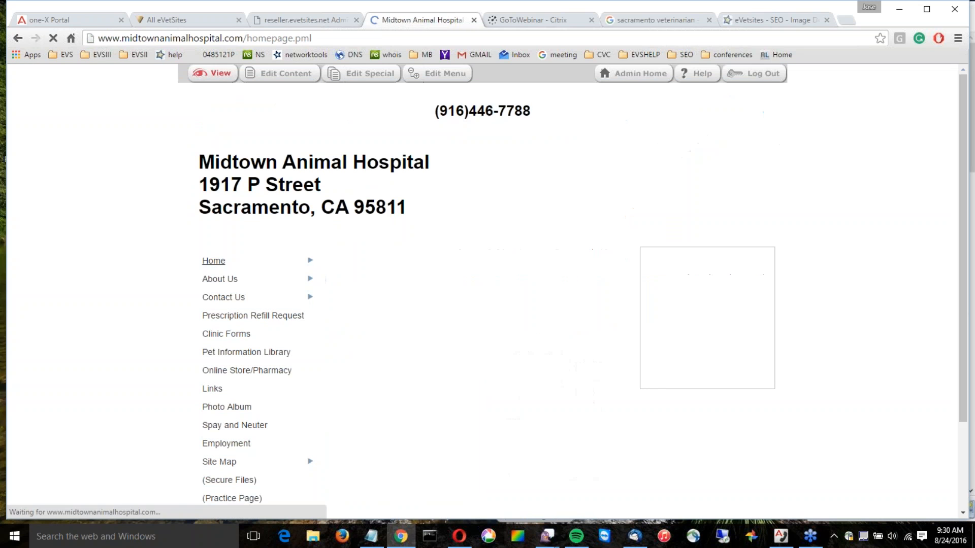
scroll(546, 422, "down", 2)
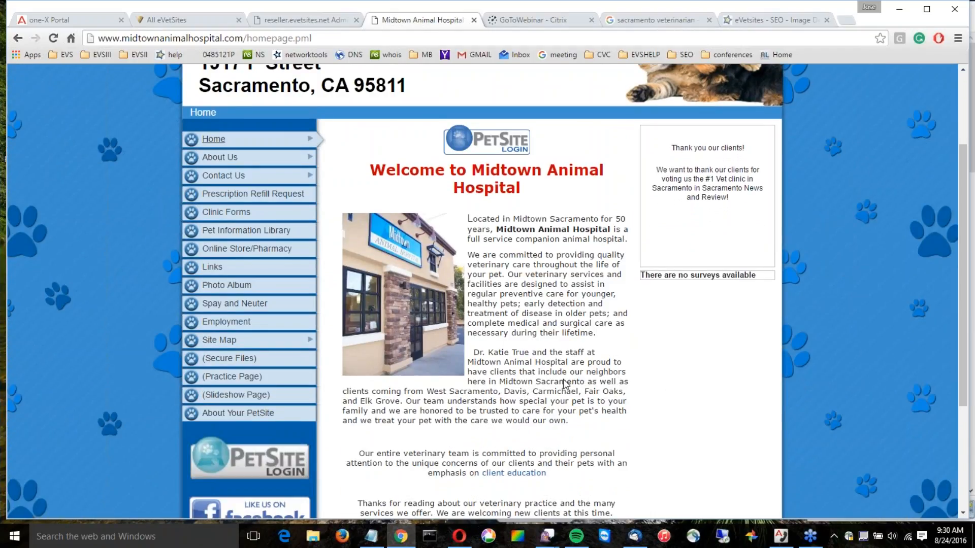
left_click_drag(499, 382, 406, 408)
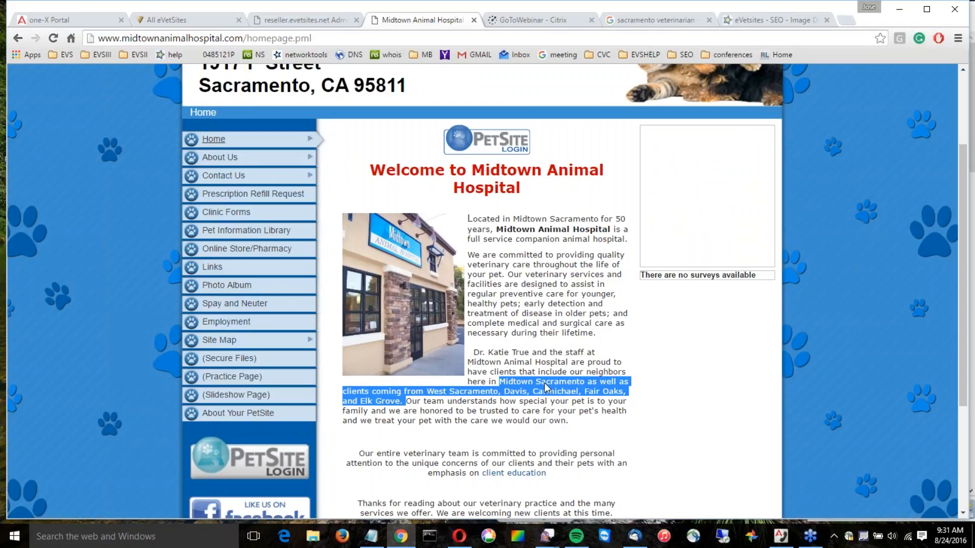
left_click(615, 225)
left_click_drag(616, 224, 615, 233)
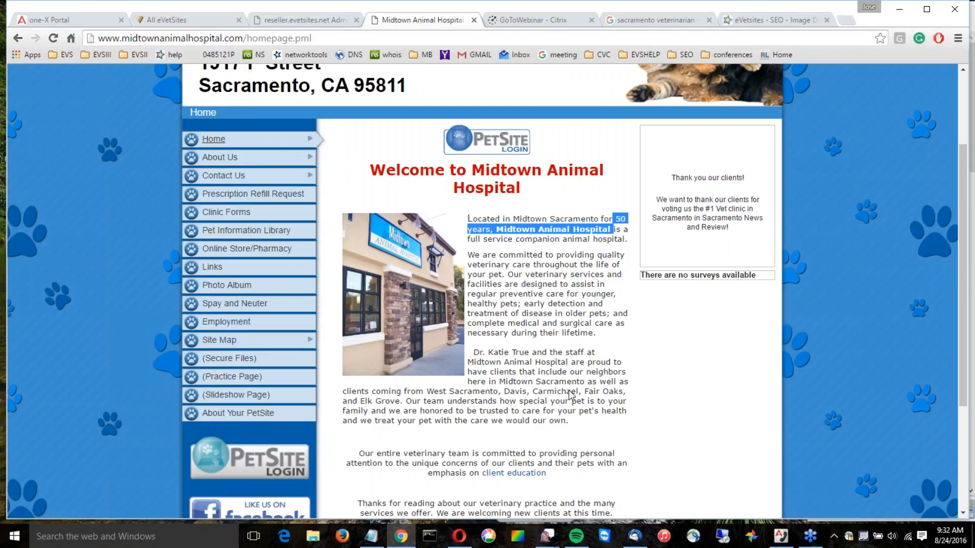
scroll(571, 395, "up", 3)
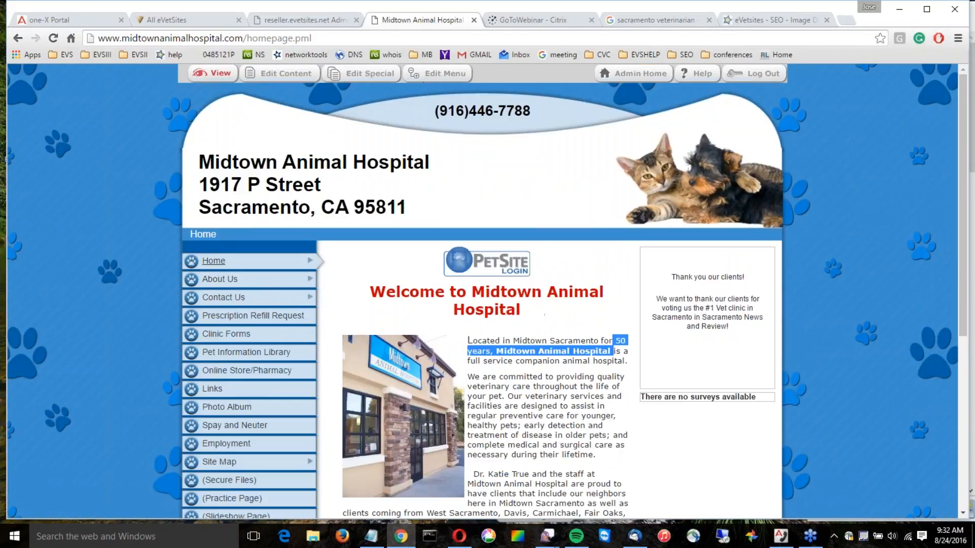
- View the home page's text in the content editor, close it without changes and look over the live page
left_click(287, 73)
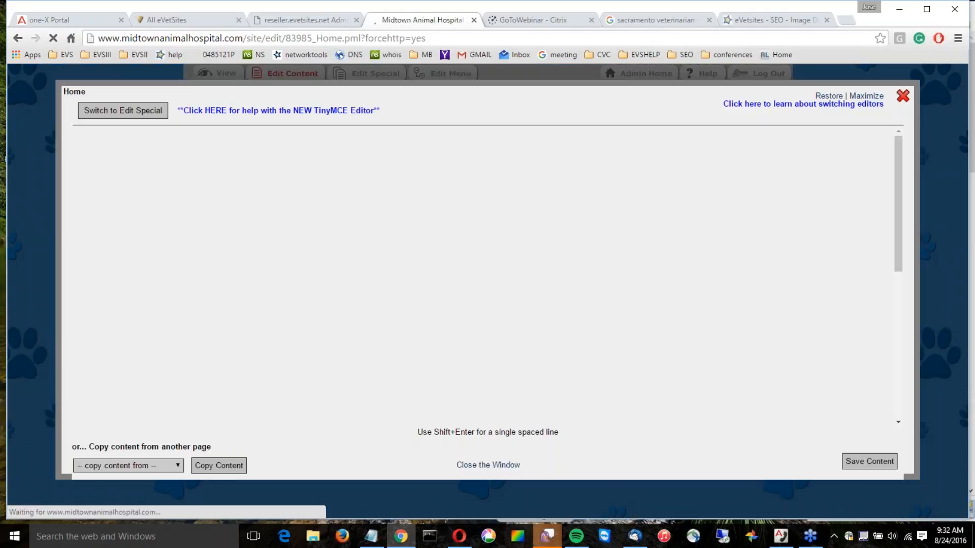
scroll(716, 292, "down", 1)
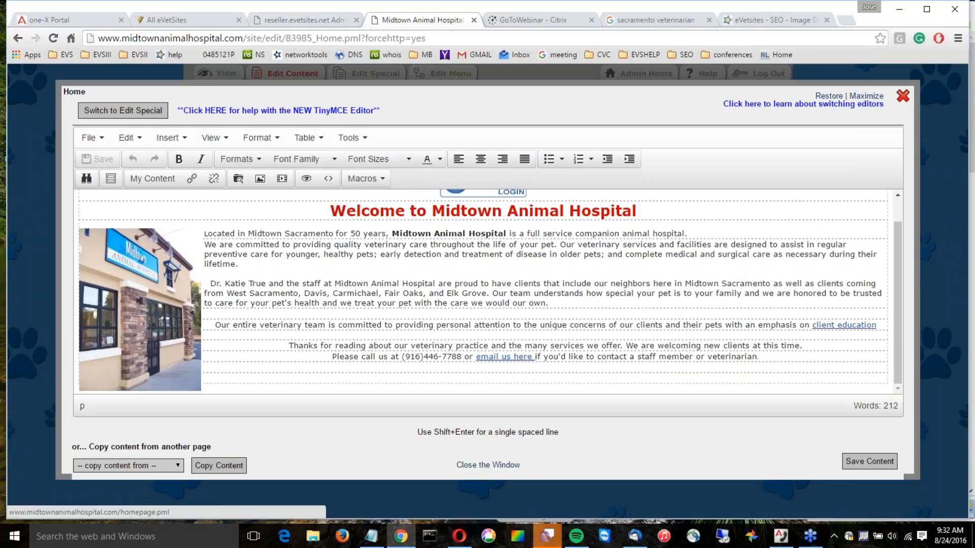
left_click(907, 104)
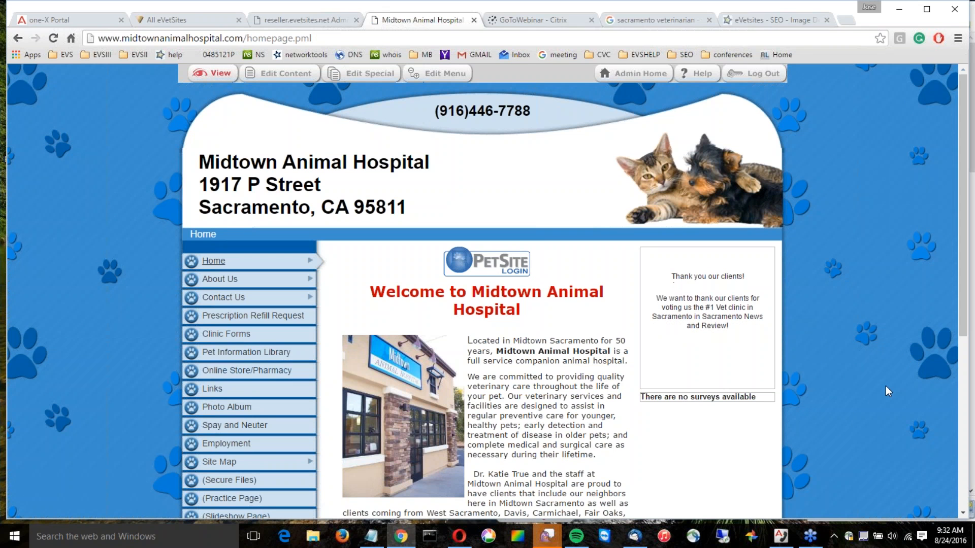
scroll(885, 385, "down", 4)
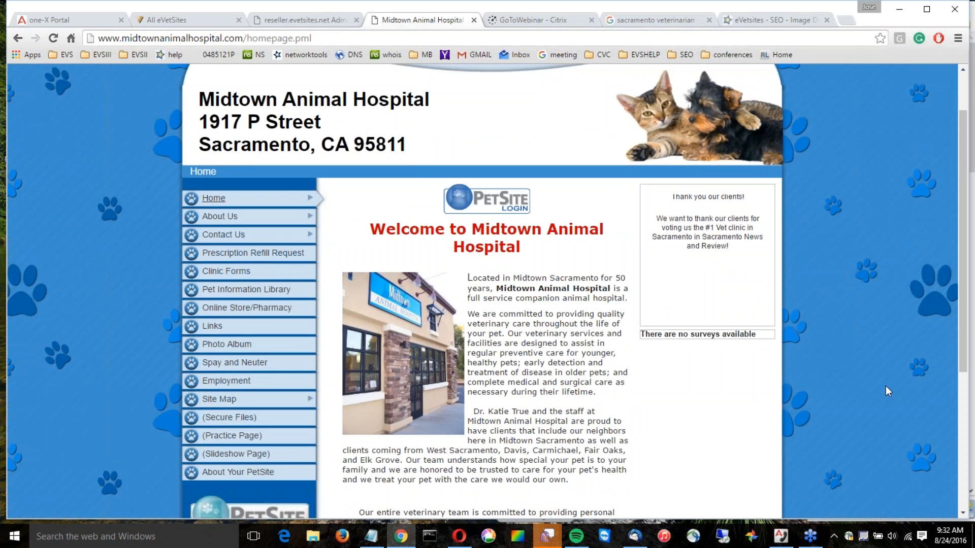
scroll(885, 390, "up", 4)
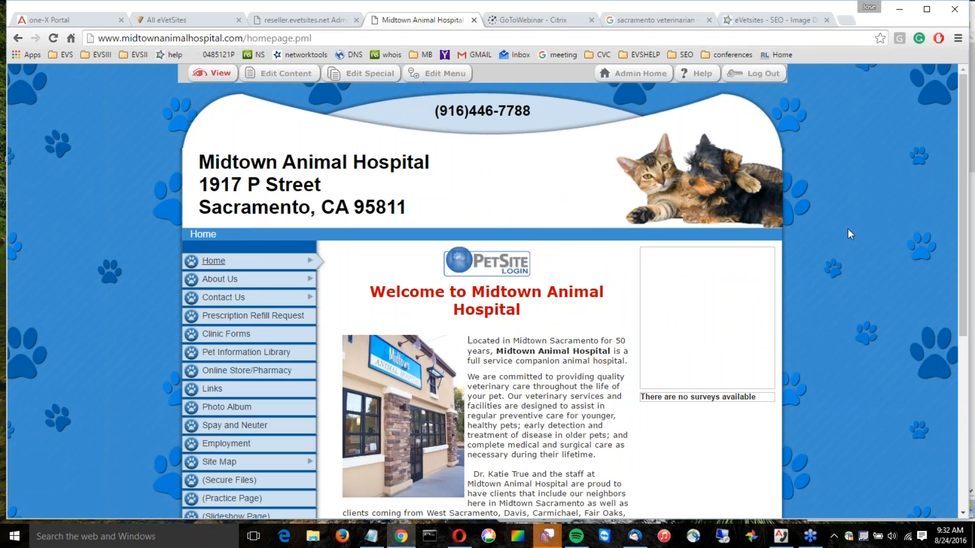
- Review the eVetSites help page on Image Description Text (Alt Text) and SEO, including its alt text examples
left_click(790, 20)
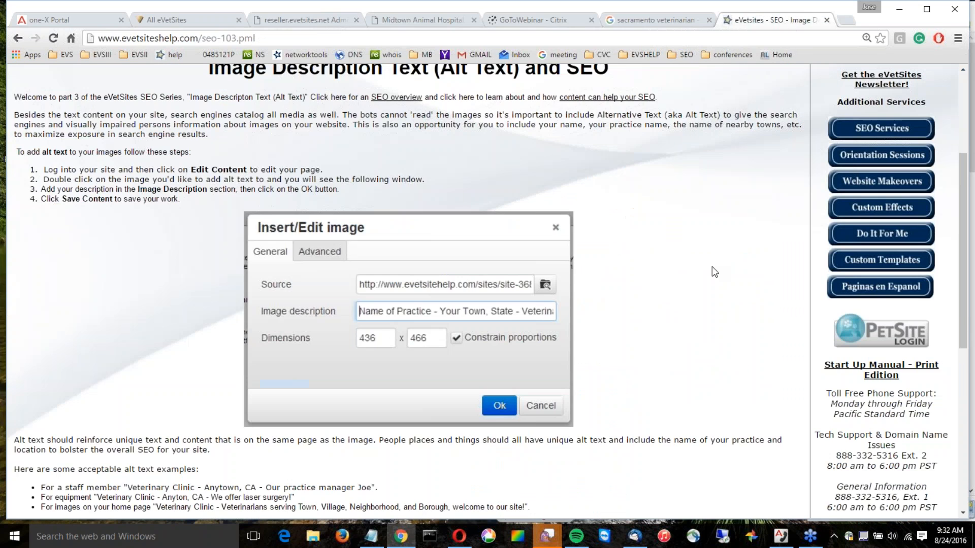
scroll(711, 266, "up", 4)
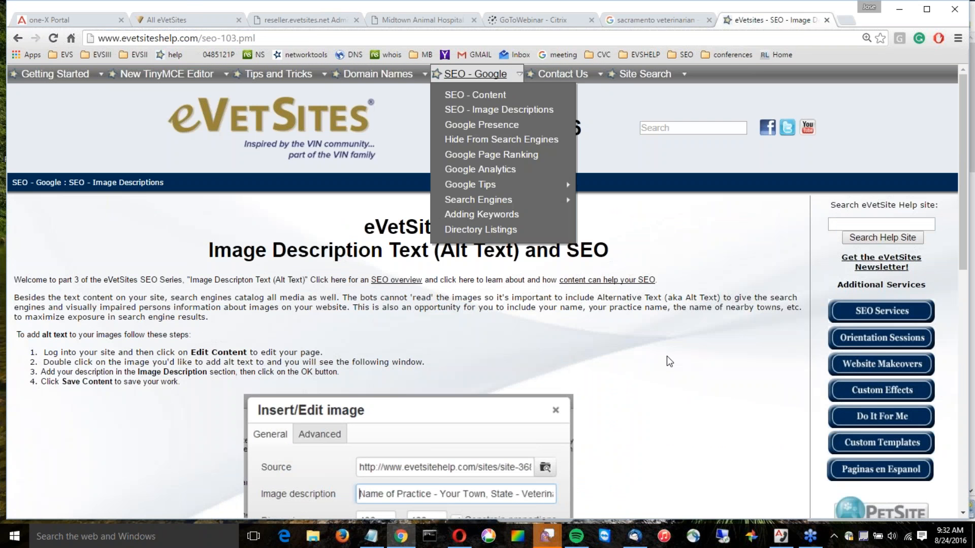
scroll(666, 359, "down", 5)
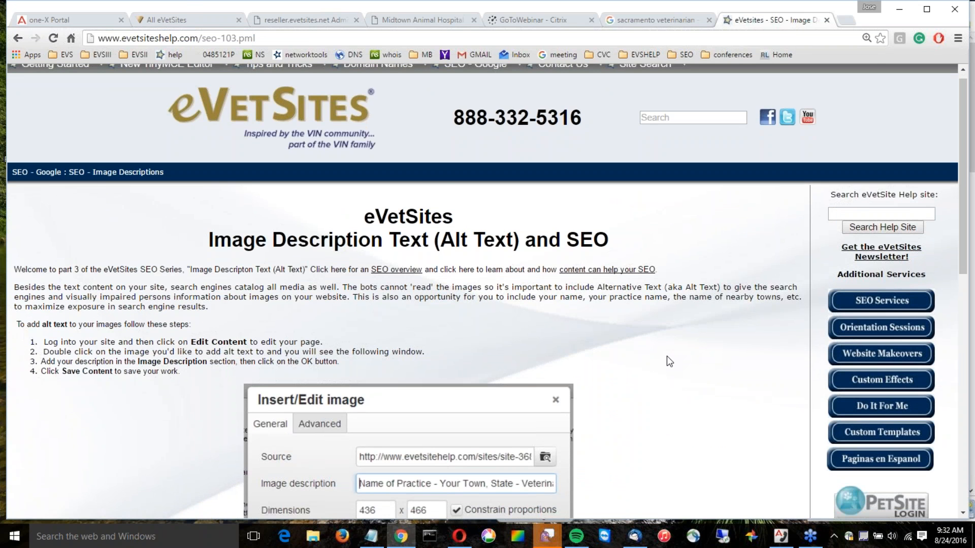
scroll(666, 357, "down", 5)
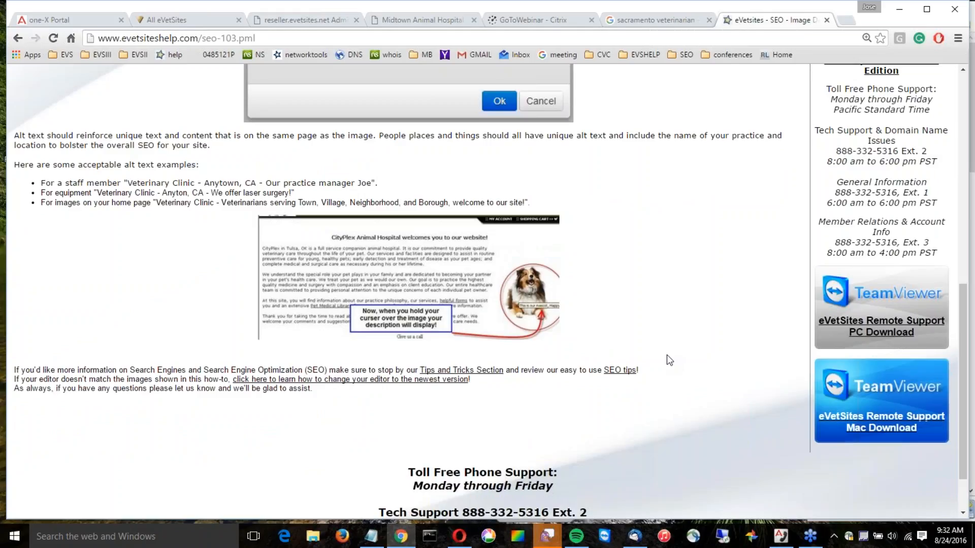
- Highlight the staff-member and laser surgery alt text examples on the help page and review its Insert/Edit image instructions
left_click_drag(380, 177, 131, 184)
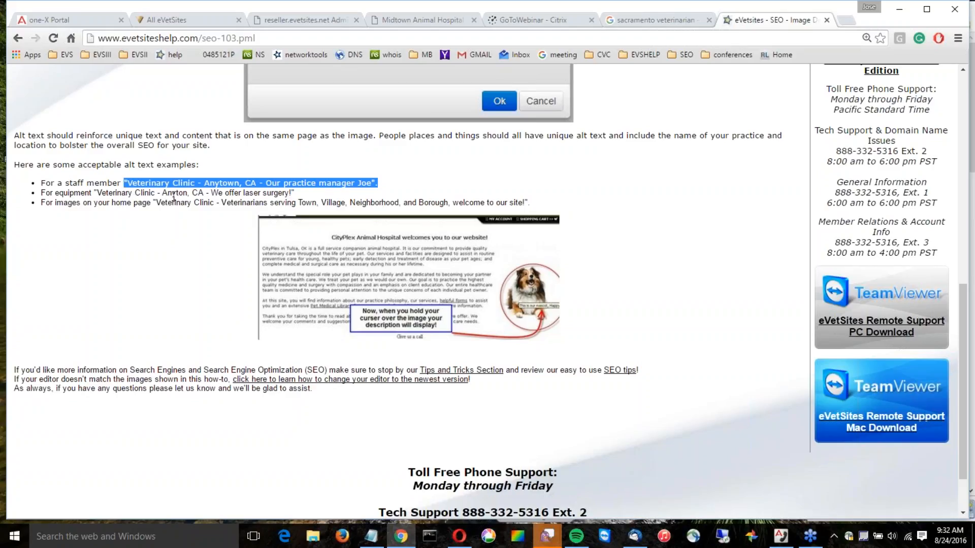
left_click_drag(289, 192, 215, 195)
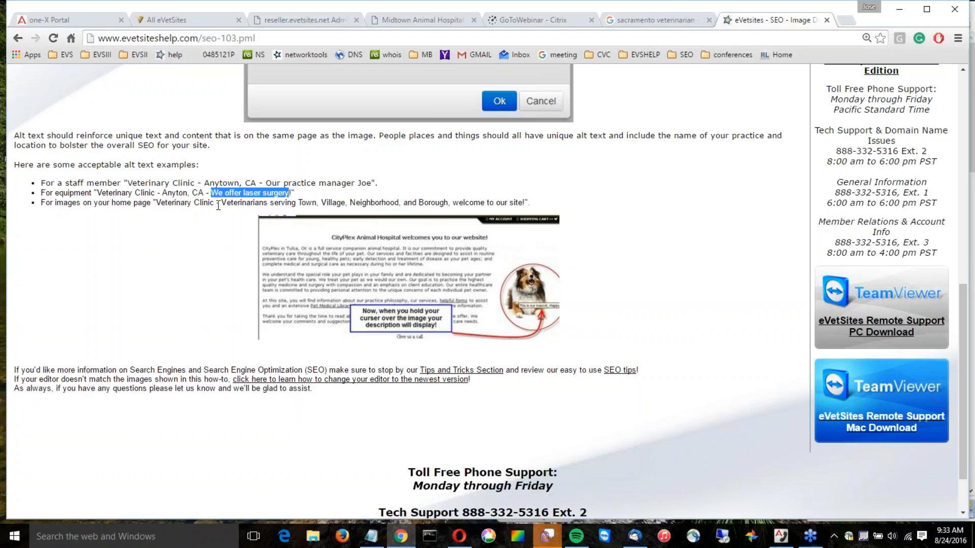
left_click(264, 204)
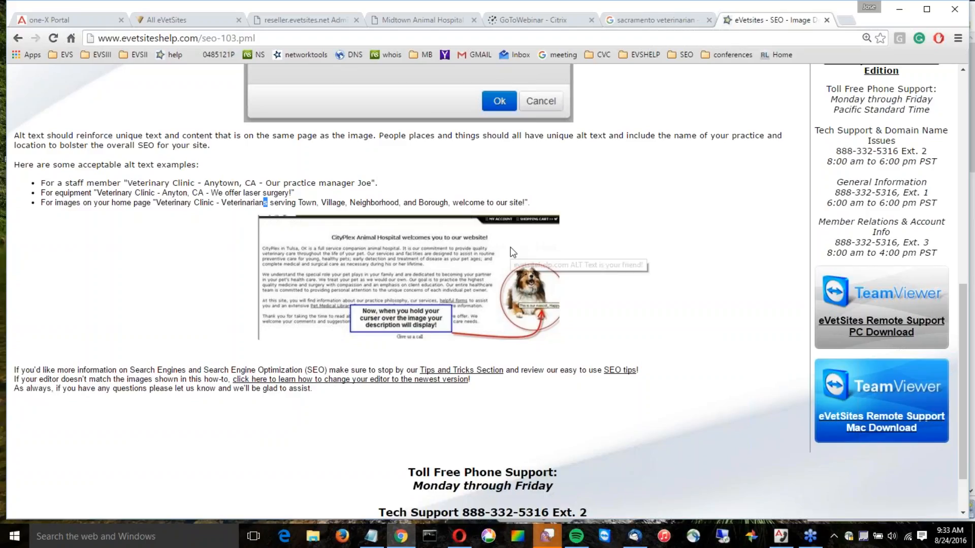
scroll(706, 340, "up", 1)
scroll(707, 340, "up", 6)
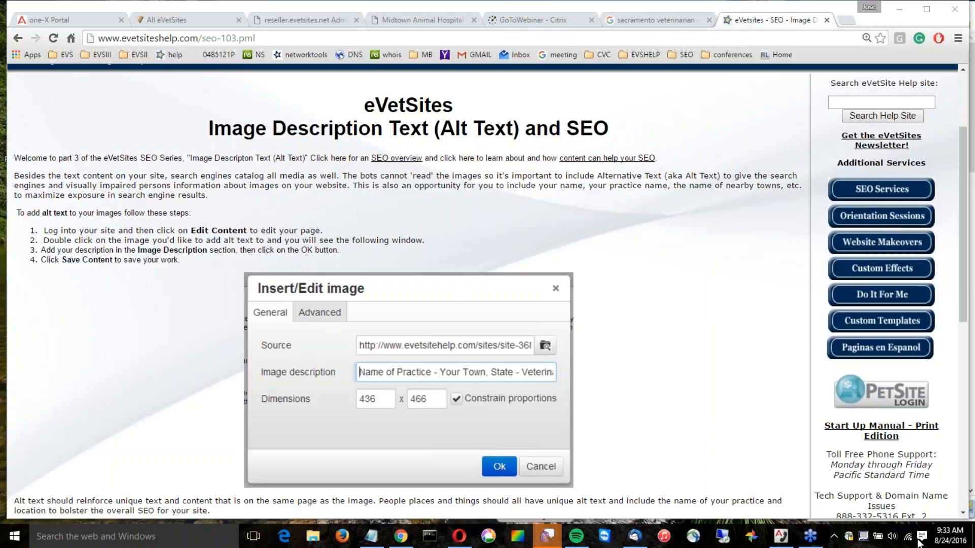
- Switch to the Opera window showing Search Console and open the Google Analytics accounts list in a new tab
left_click(371, 536)
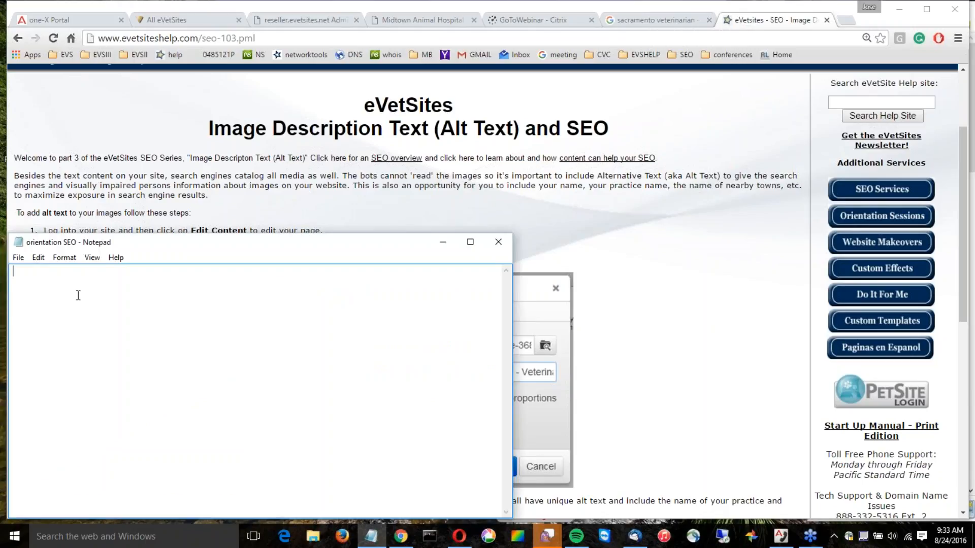
left_click(443, 242)
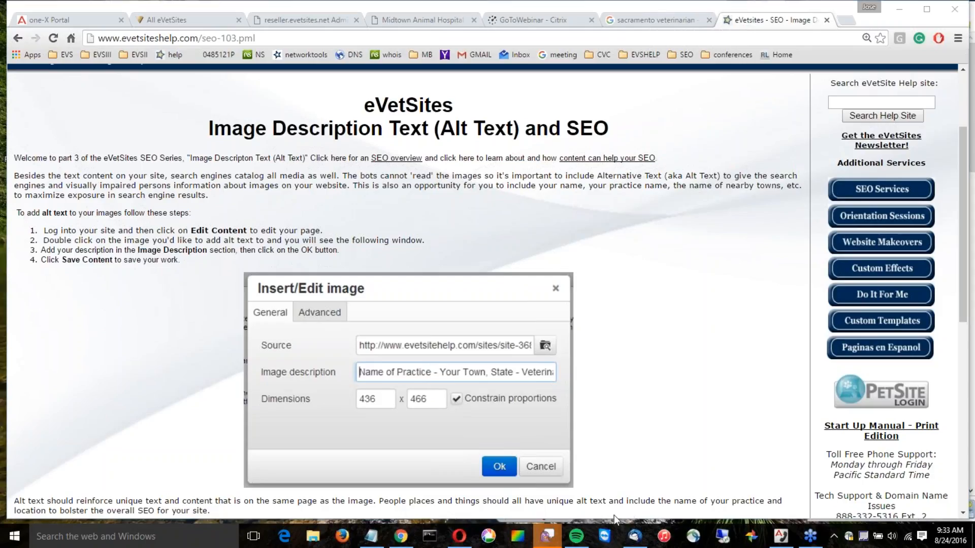
mouse_move(461, 541)
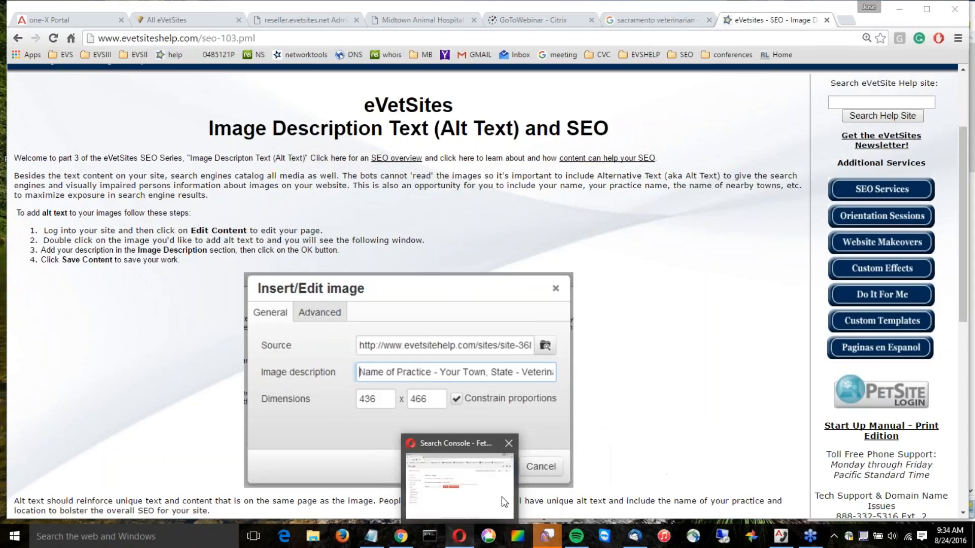
left_click(466, 546)
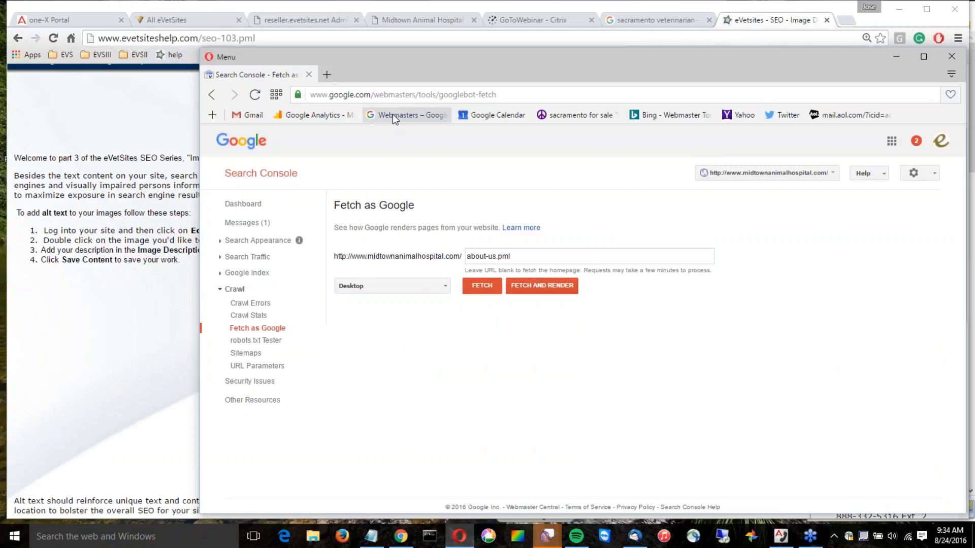
left_click(327, 75)
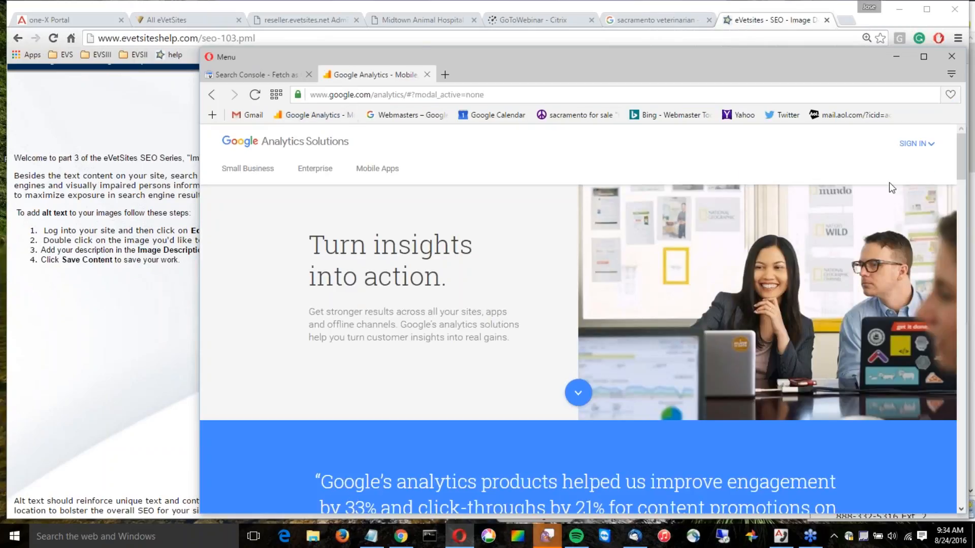
left_click(910, 146)
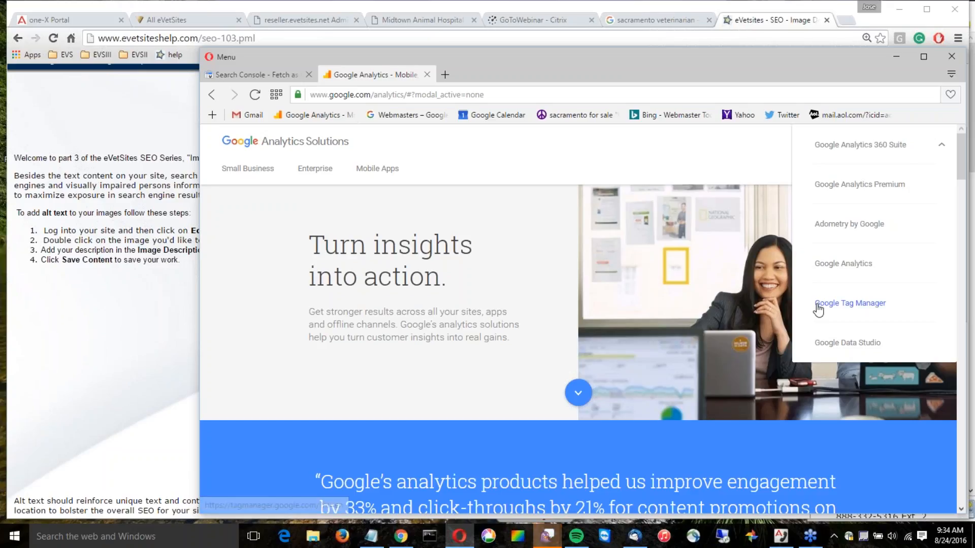
left_click(842, 264)
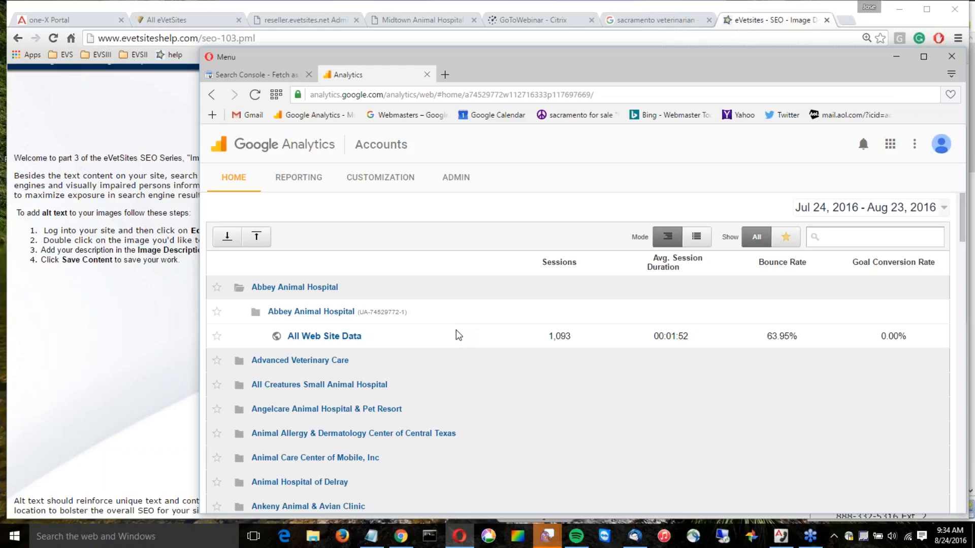
- Expand the Animal Care Center of Mobile, Inc account and reposition and lengthen the browser window
left_click(666, 455)
left_click_drag(756, 62, 755, 17)
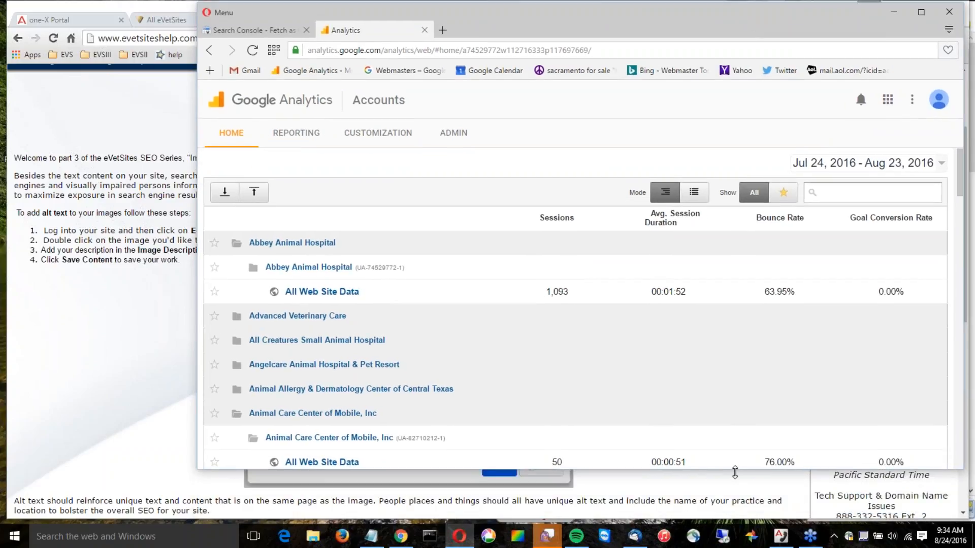
left_click_drag(735, 470, 739, 505)
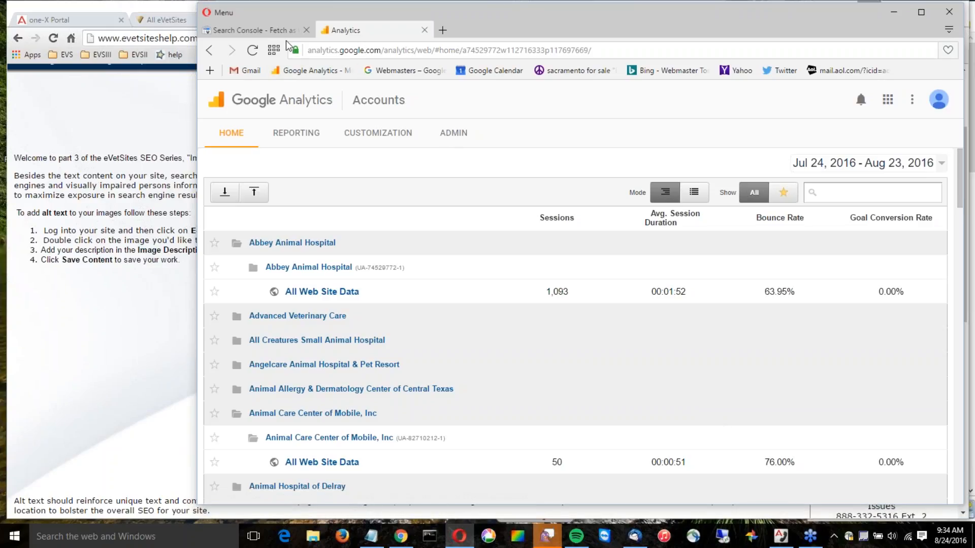
- Return to Search Console for midtownanimalhospital.com and expand the Search Appearance and Google Index sections
left_click(253, 30)
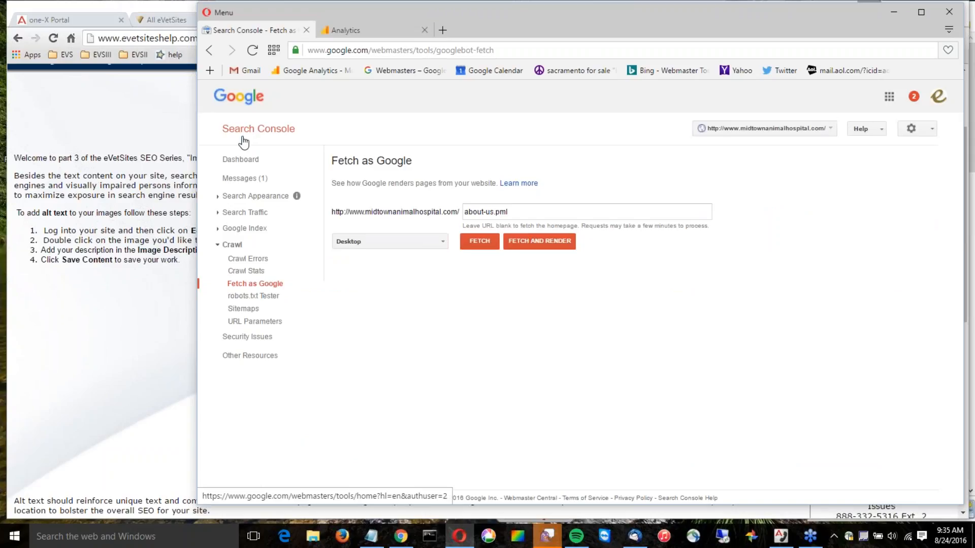
left_click(222, 198)
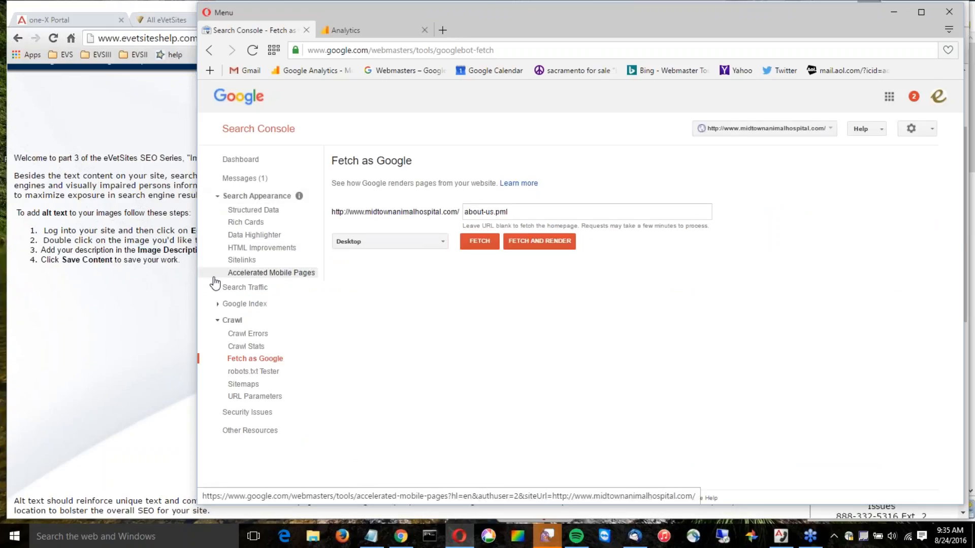
left_click(222, 308)
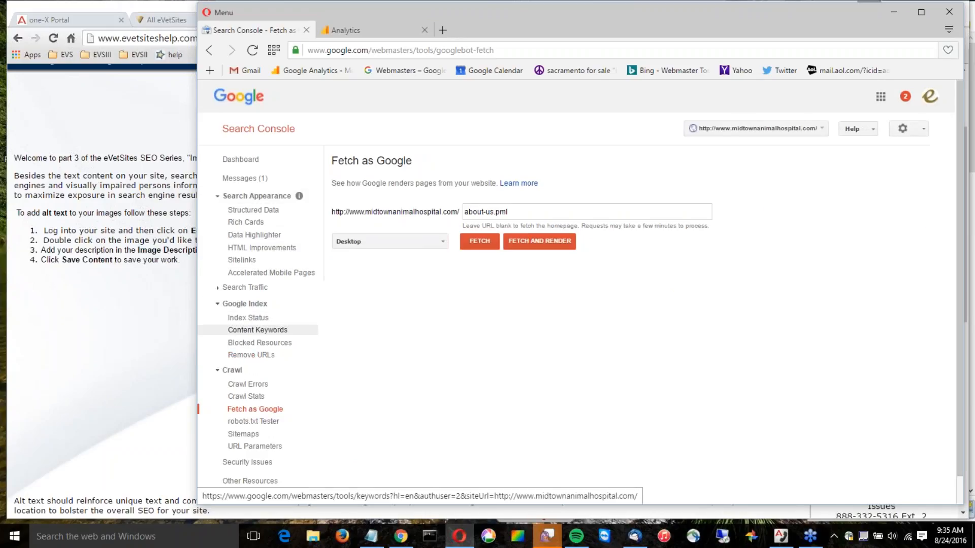
- Review one practice's Audience Overview report in Google Analytics, including its sessions, demographics and available audience reports, and return to the eVetSites help page
left_click(370, 32)
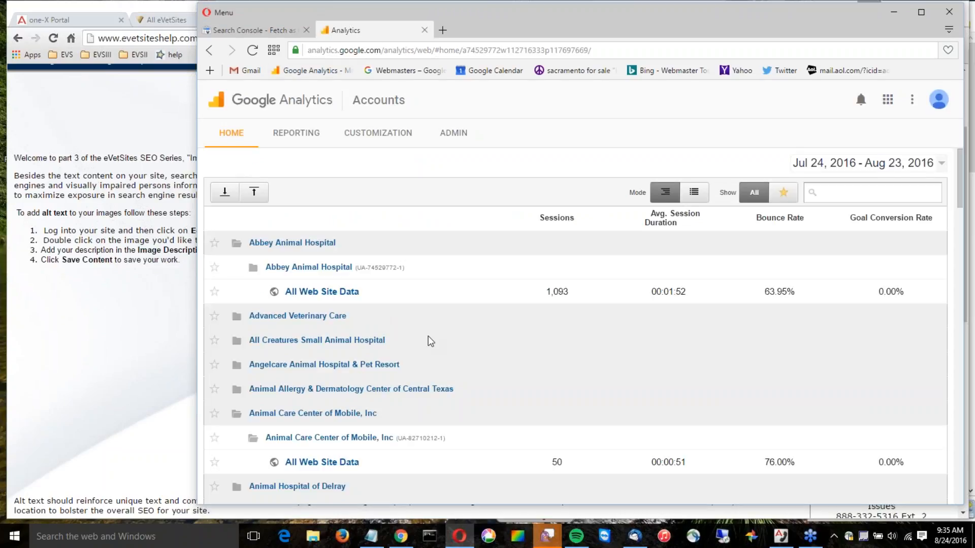
scroll(430, 341, "down", 15)
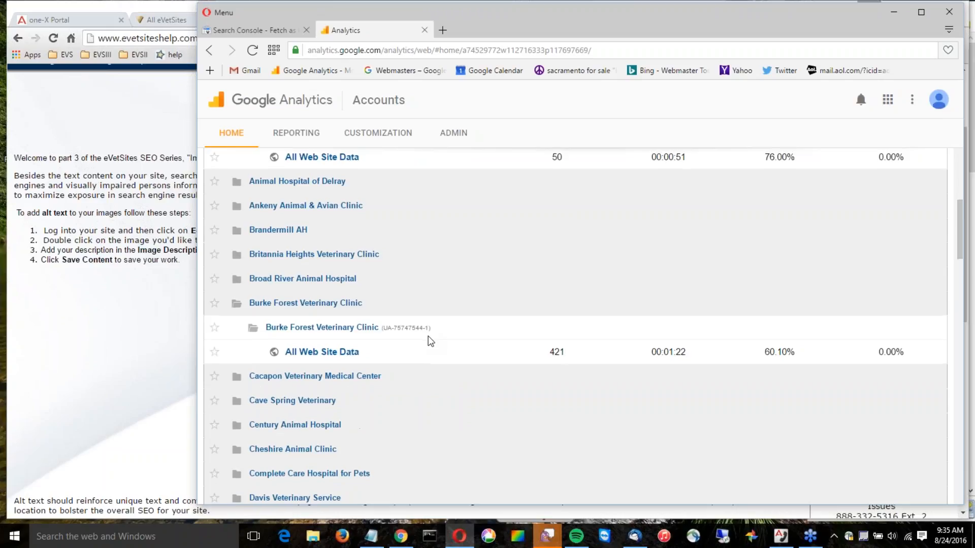
scroll(429, 340, "up", 5)
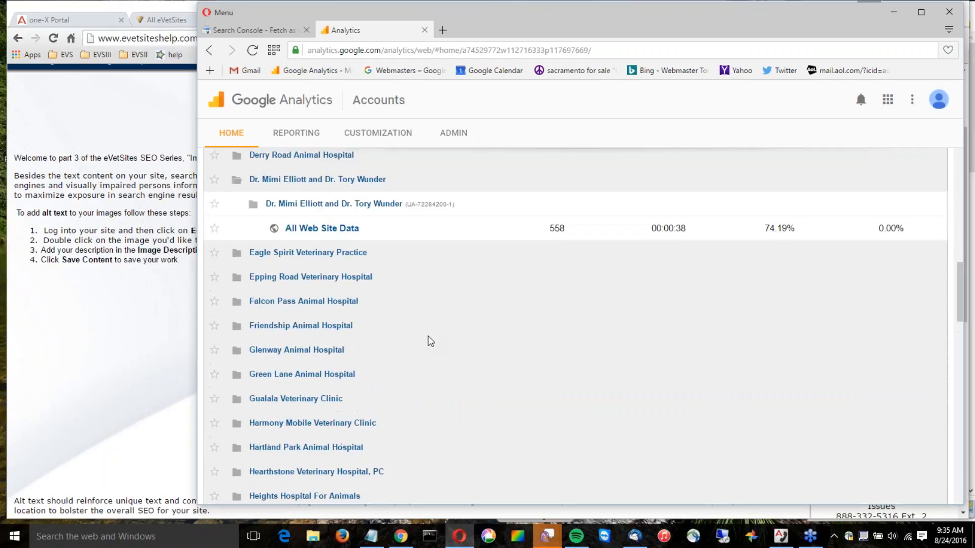
left_click(340, 413)
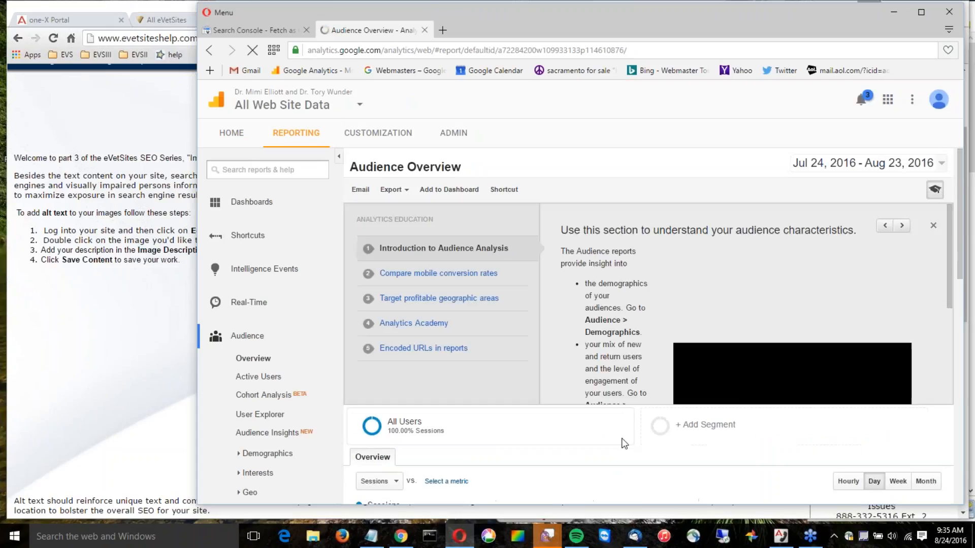
scroll(584, 446, "down", 4)
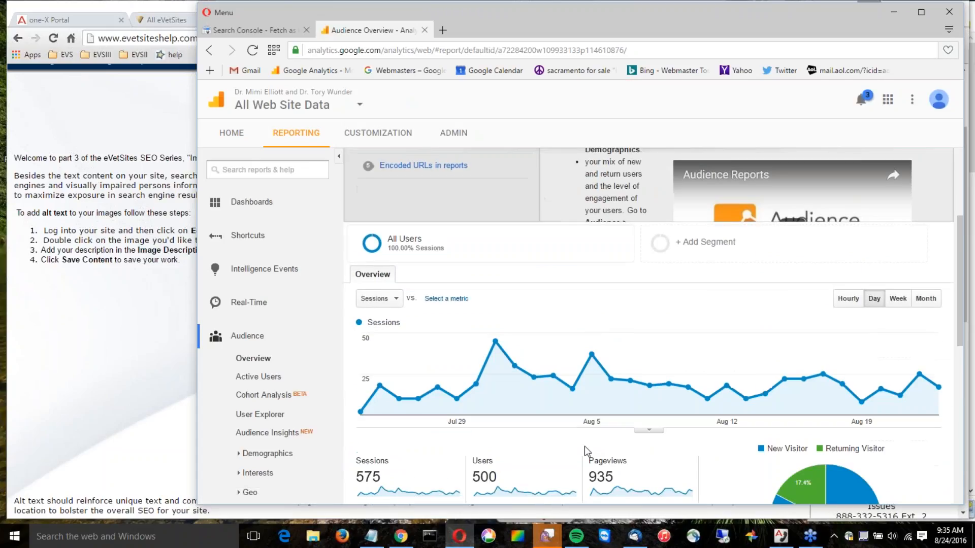
scroll(584, 446, "down", 2)
scroll(572, 443, "down", 3)
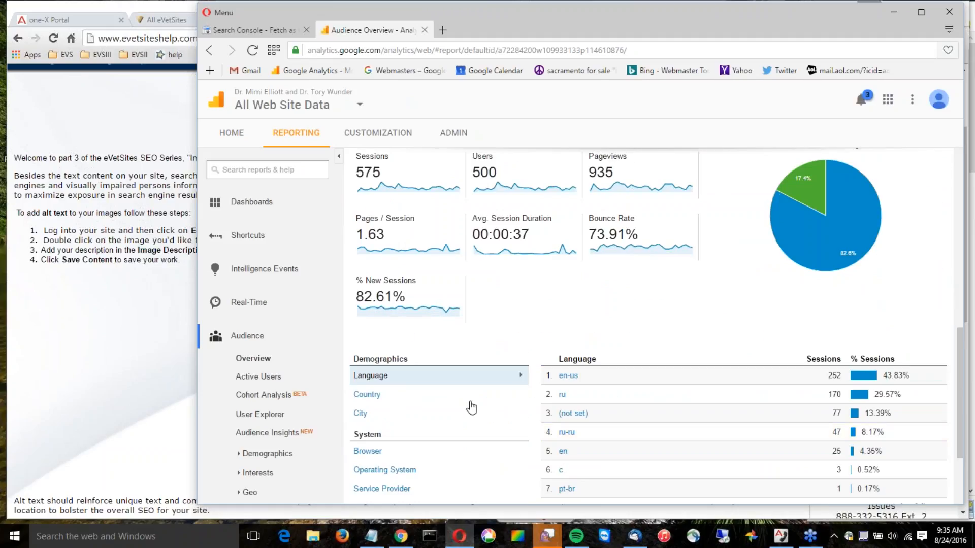
scroll(472, 407, "down", 2)
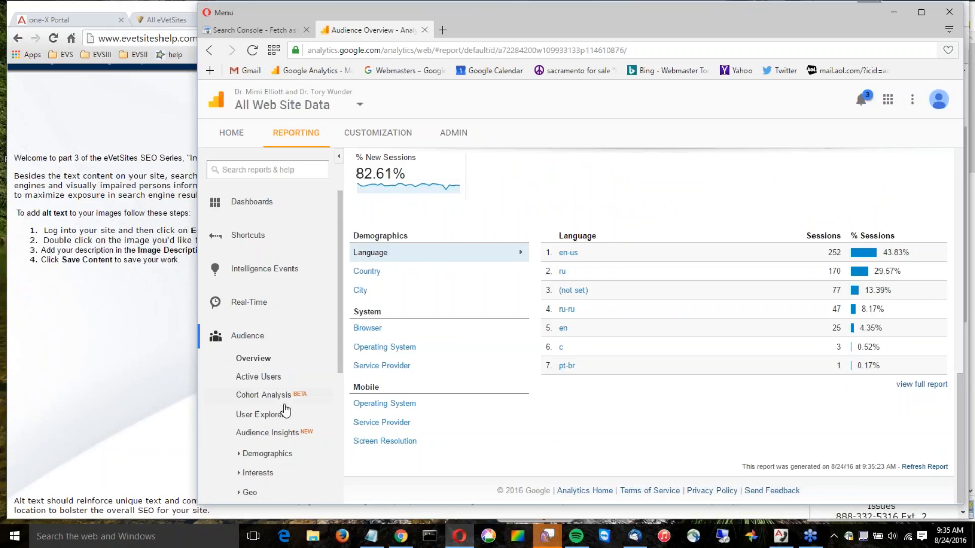
scroll(294, 406, "down", 2)
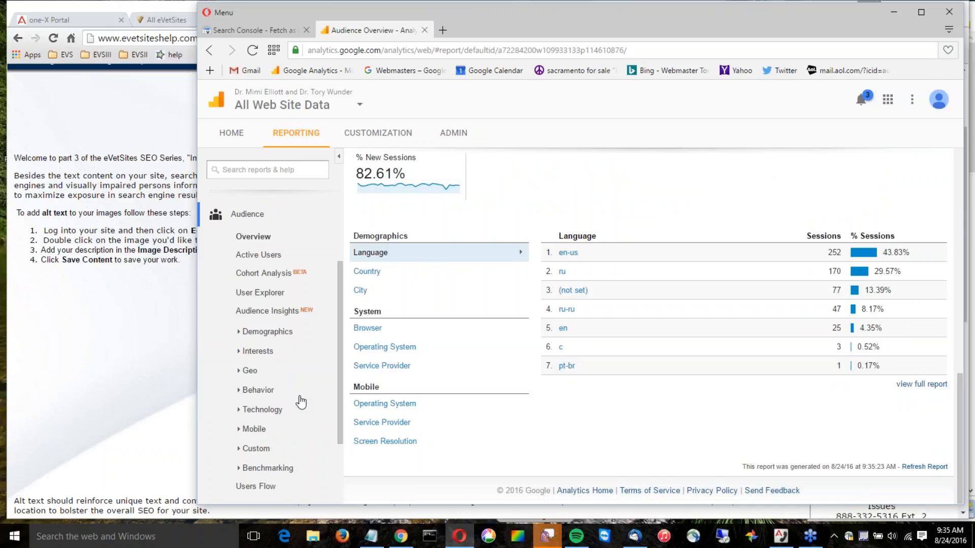
left_click(273, 33)
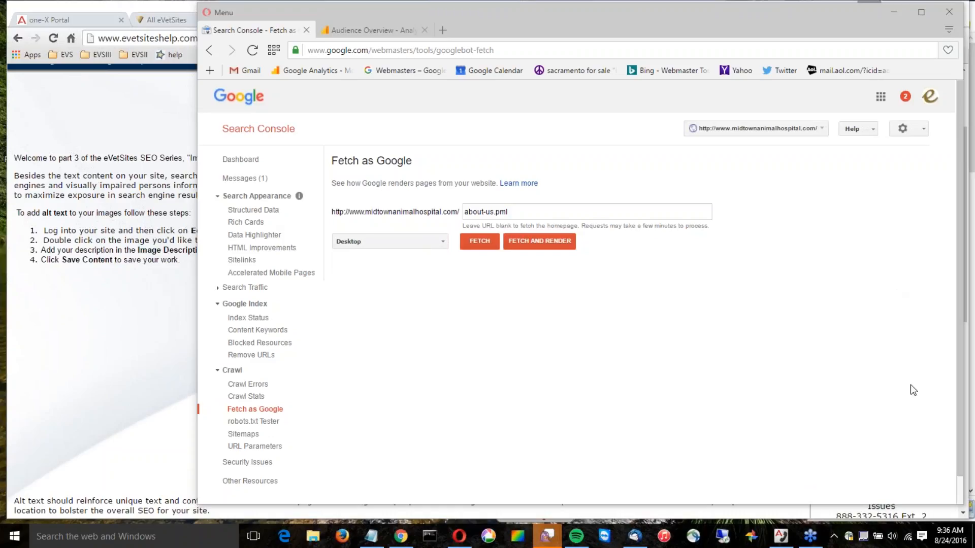
left_click(894, 14)
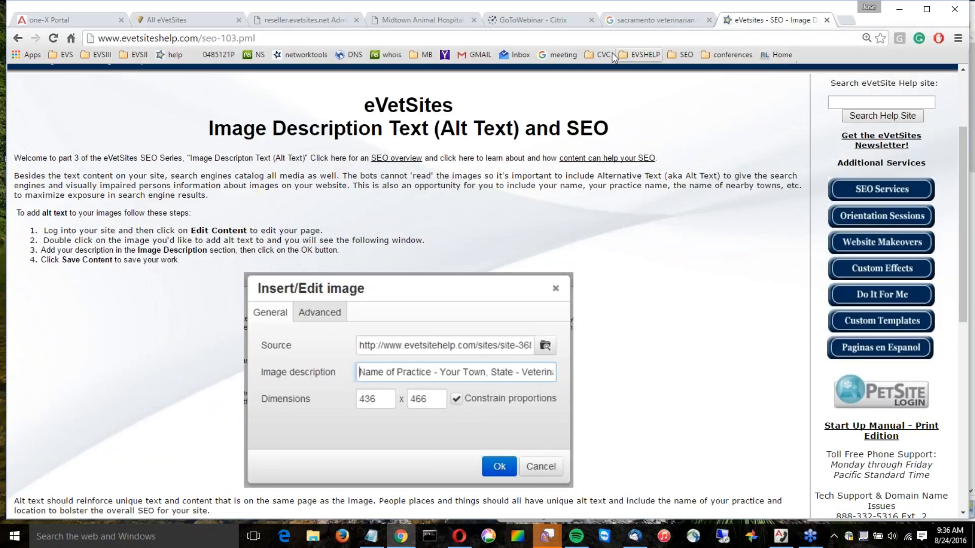
- Look over the Midtown Animal Hospital home page, open its About Us page and examine the Our Staff page beneath it
left_click(422, 14)
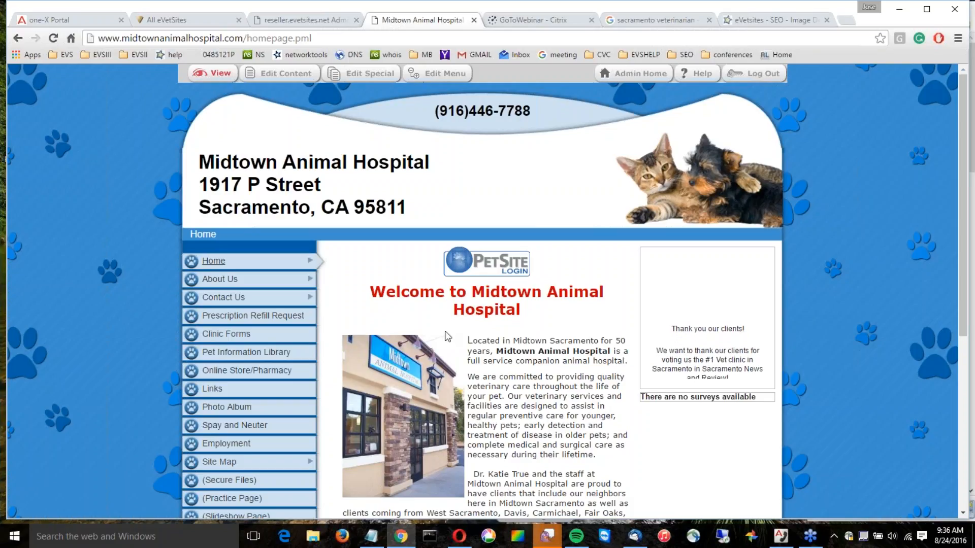
scroll(542, 391, "down", 1)
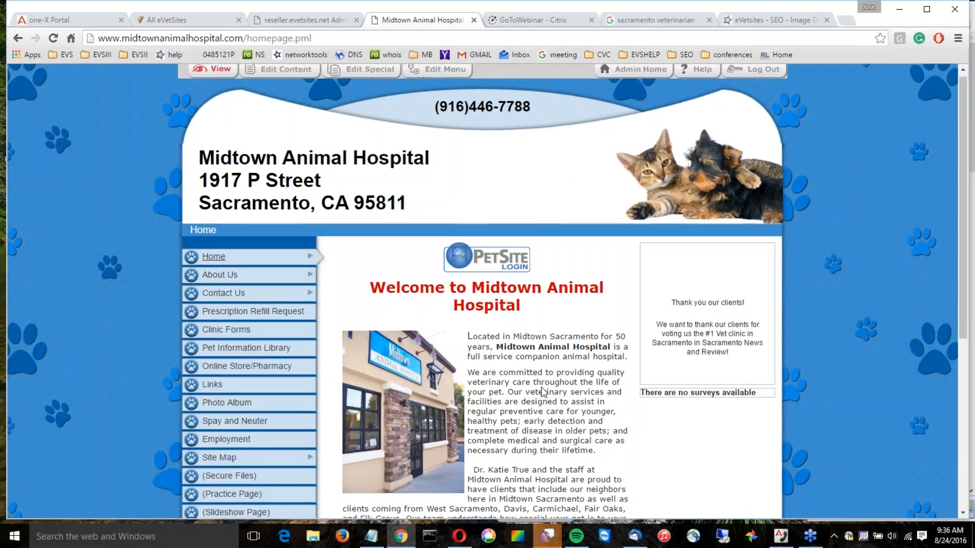
scroll(542, 391, "down", 2)
left_click(219, 157)
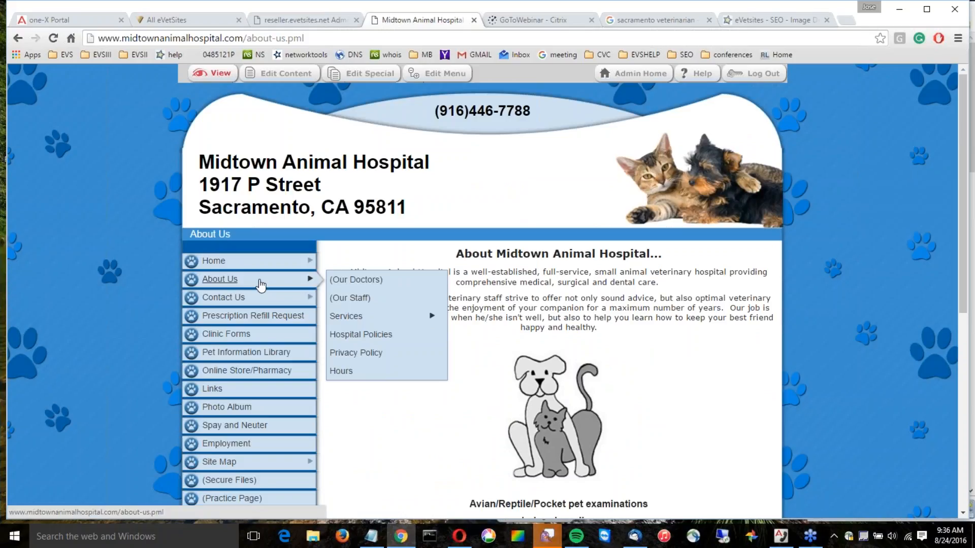
left_click(369, 303)
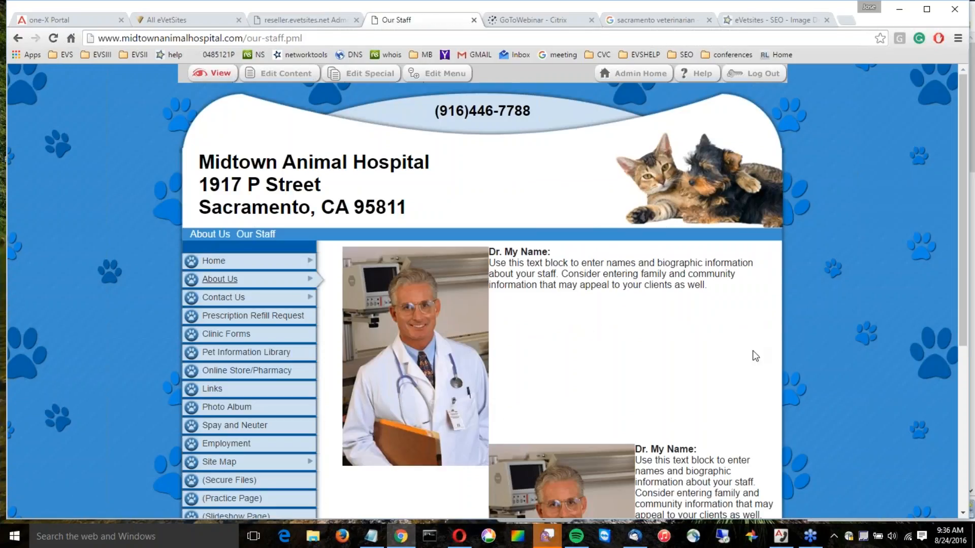
scroll(756, 357, "down", 1)
scroll(752, 356, "up", 1)
- Search Google for "sacramento veterinarian" from the tab holding the alt text help page
left_click(790, 23)
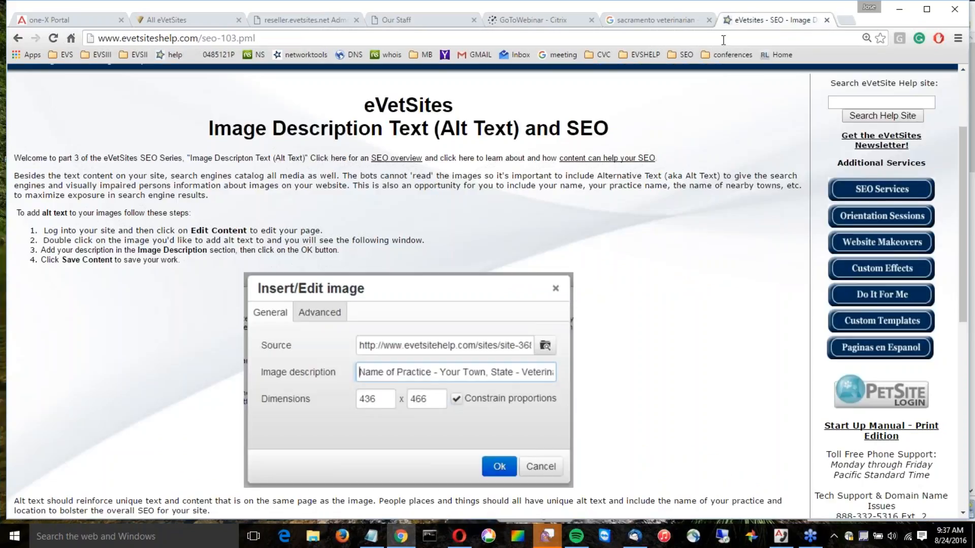
left_click(723, 40)
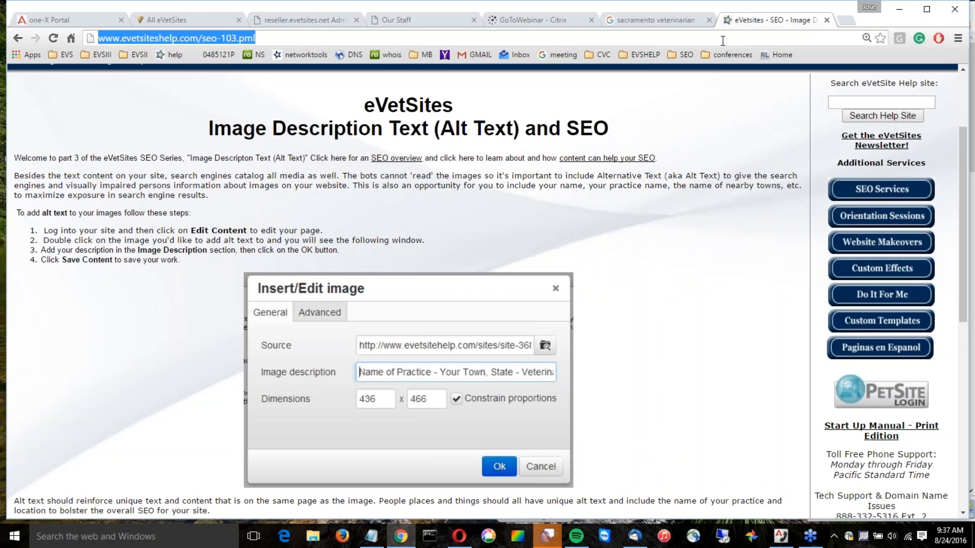
type("sacram")
key("Return")
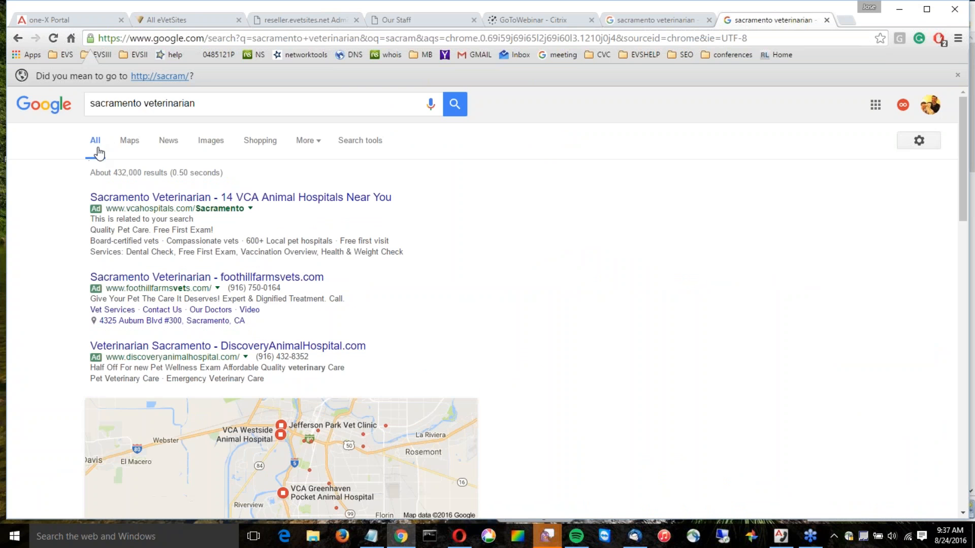
- Show the image results for the search and open the preview of the Midtown Animal Hospital building photo
left_click(208, 143)
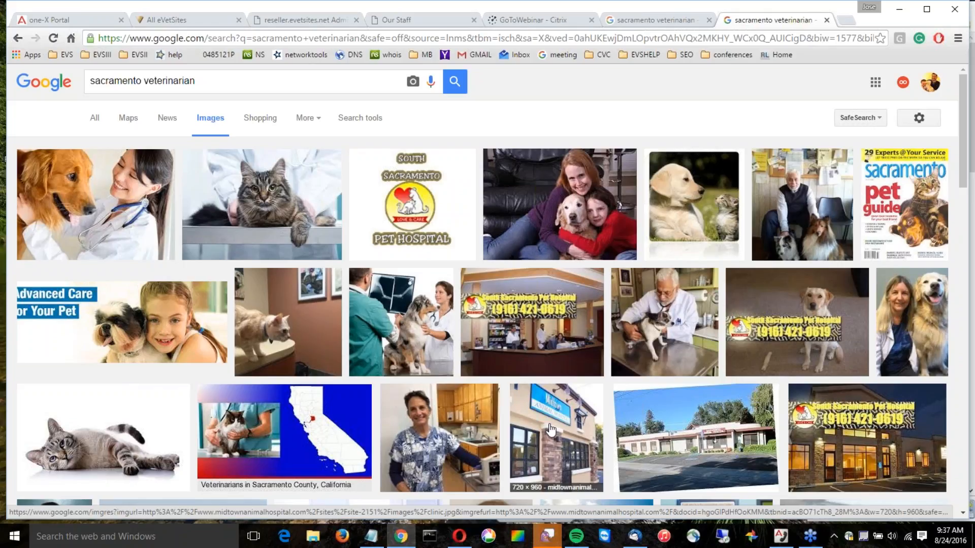
scroll(572, 402, "down", 1)
left_click(573, 401)
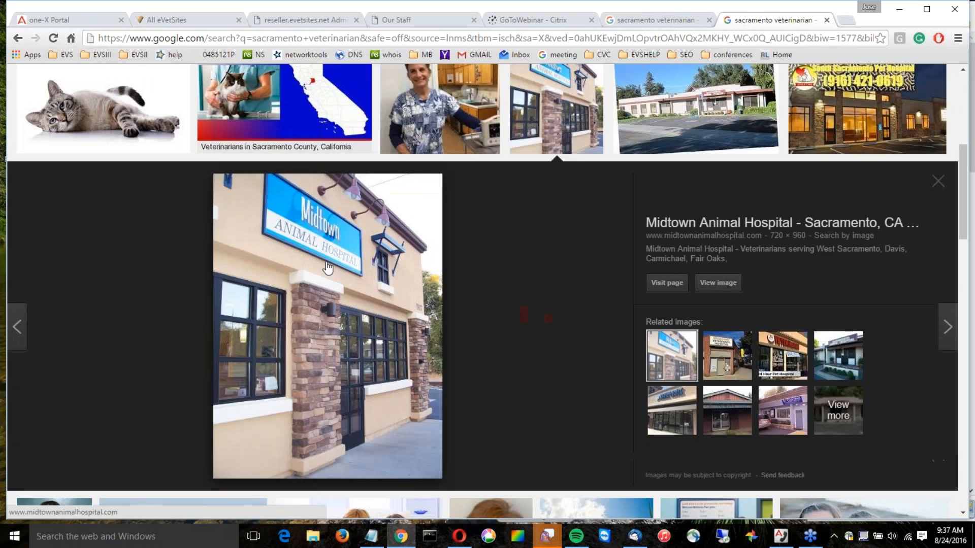
- Visit the web page behind the Midtown Animal Hospital building photo and return to the image results
left_click(666, 282)
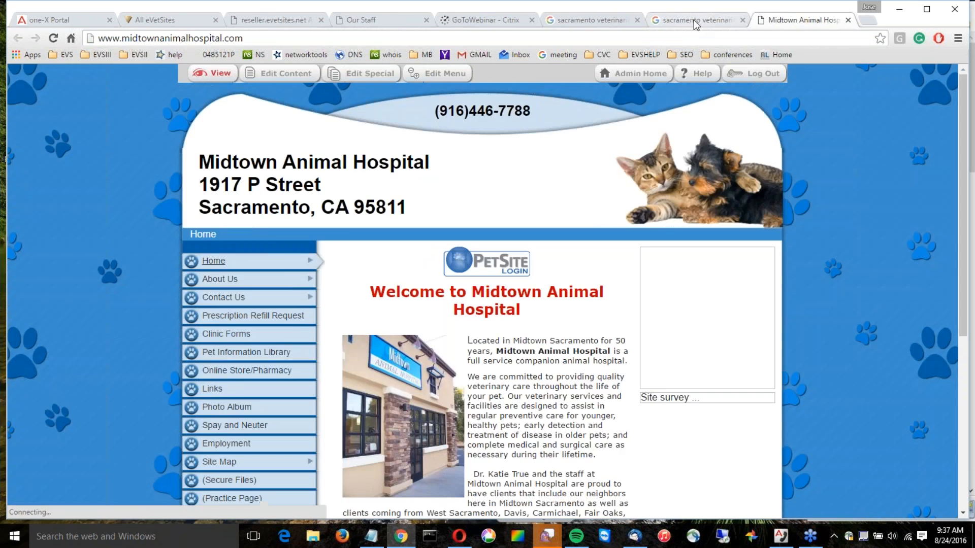
left_click(694, 20)
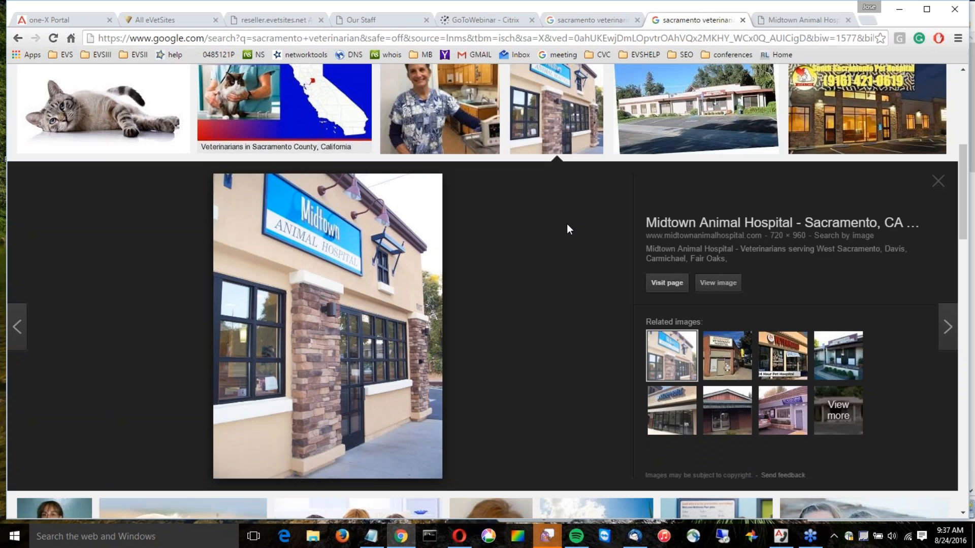
- Search Google Images for "sacramento pet boarding" and look through the resulting pictures
scroll(566, 224, "up", 4)
double_click(272, 75)
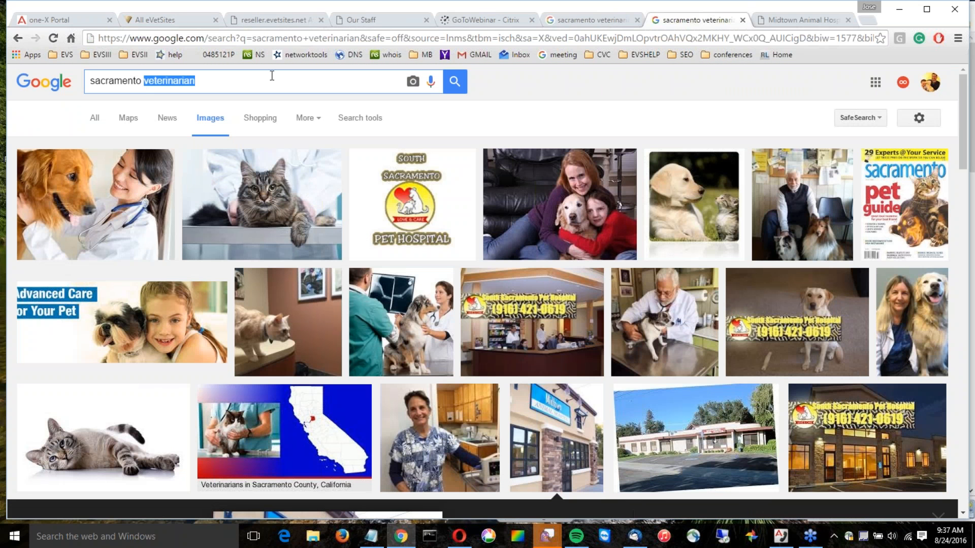
key("BackSpace")
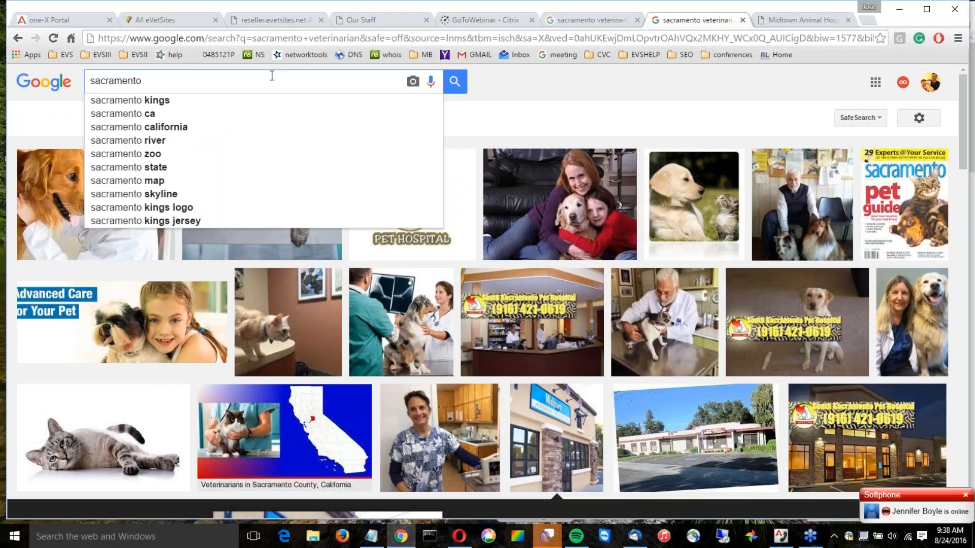
type("d")
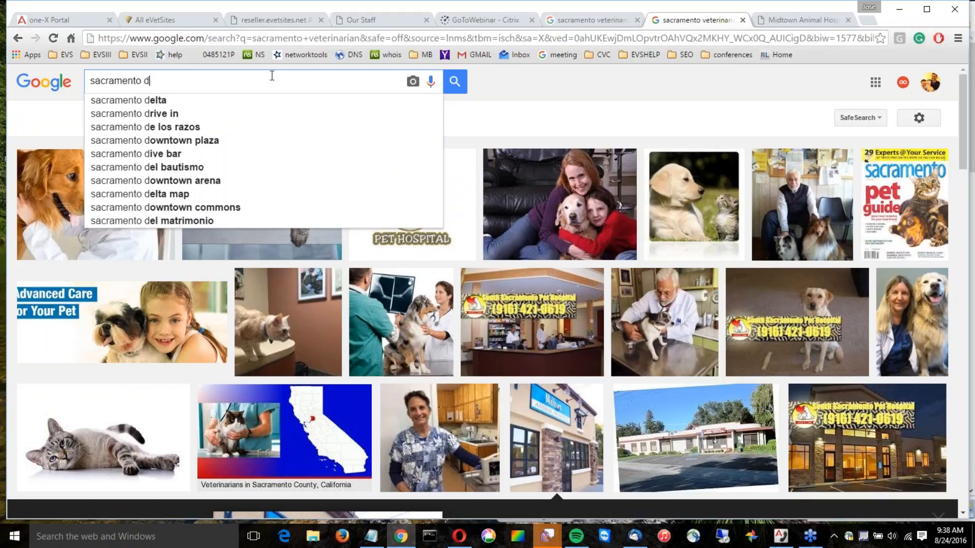
key("BackSpace")
type("pet boarding")
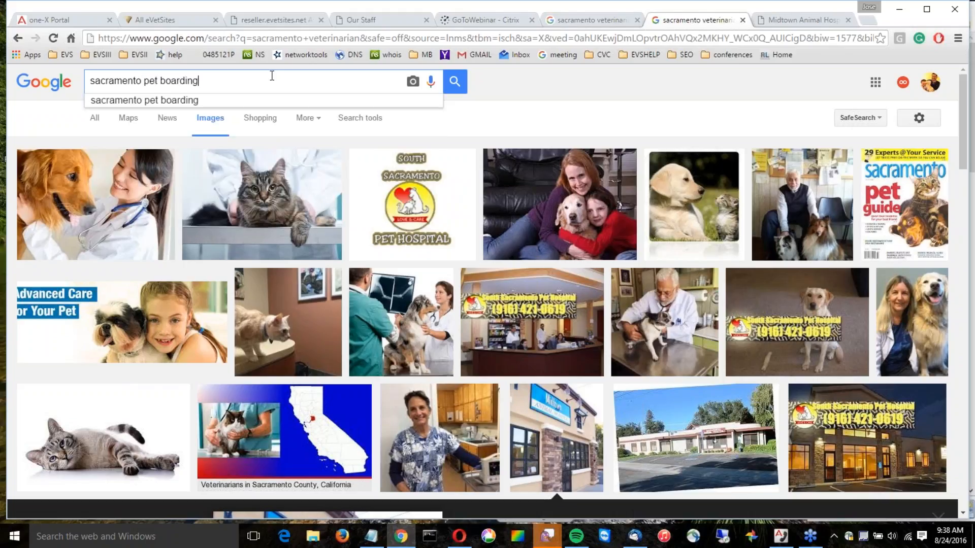
key("Return")
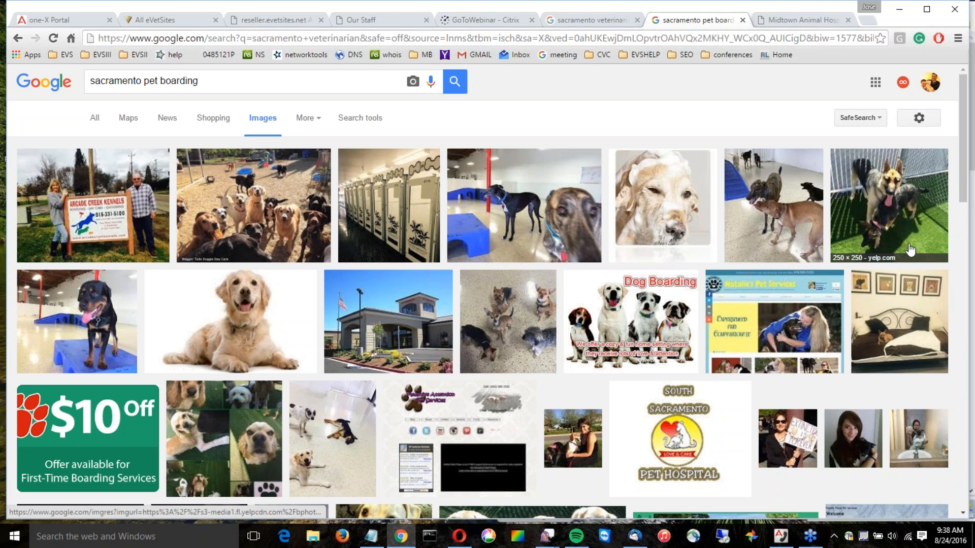
scroll(910, 249, "down", 3)
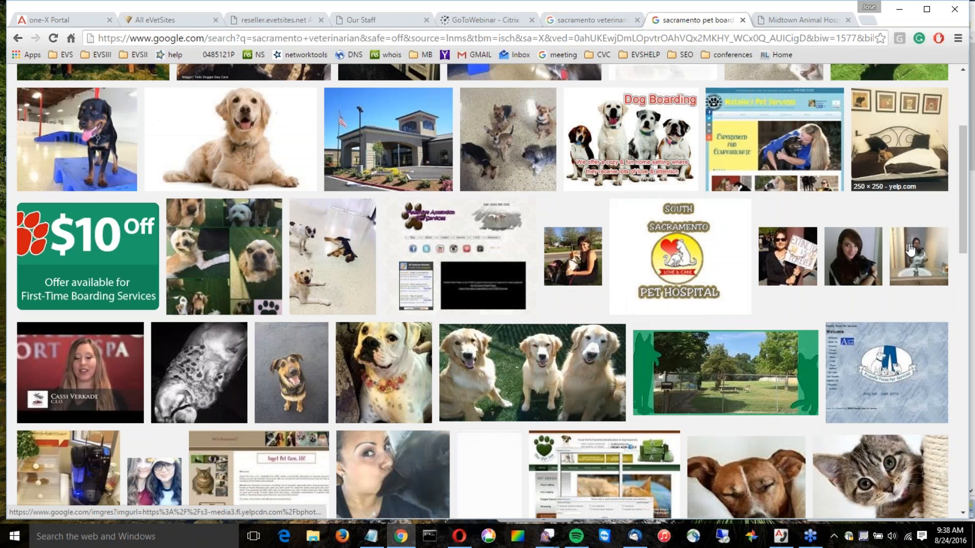
scroll(911, 250, "down", 5)
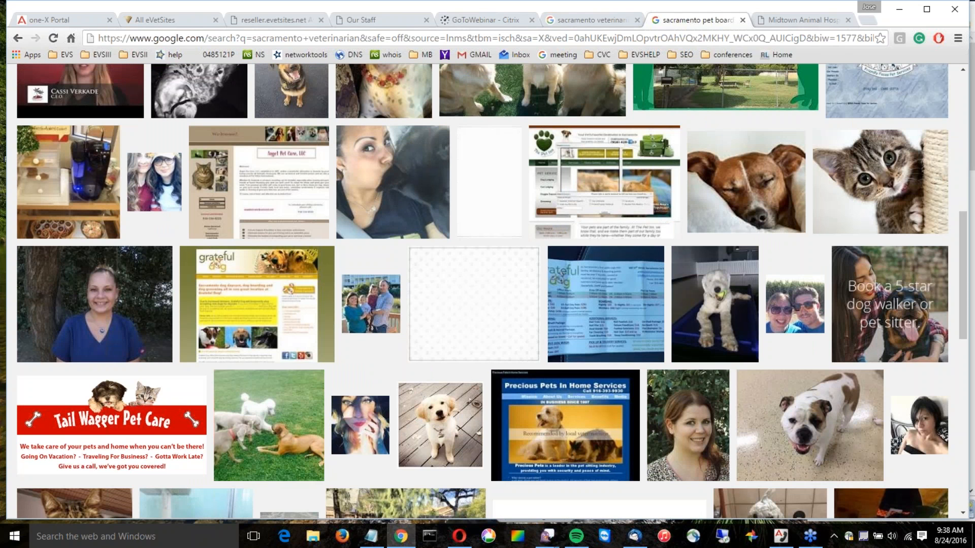
scroll(910, 250, "up", 8)
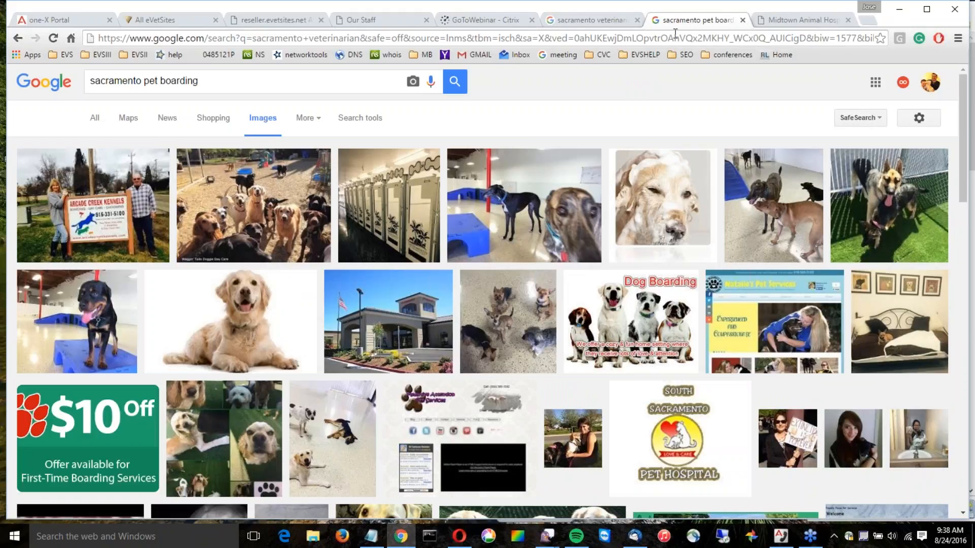
- Close the pet boarding image results and return from the Our Staff page to the Midtown Animal Hospital home page
left_click(592, 21)
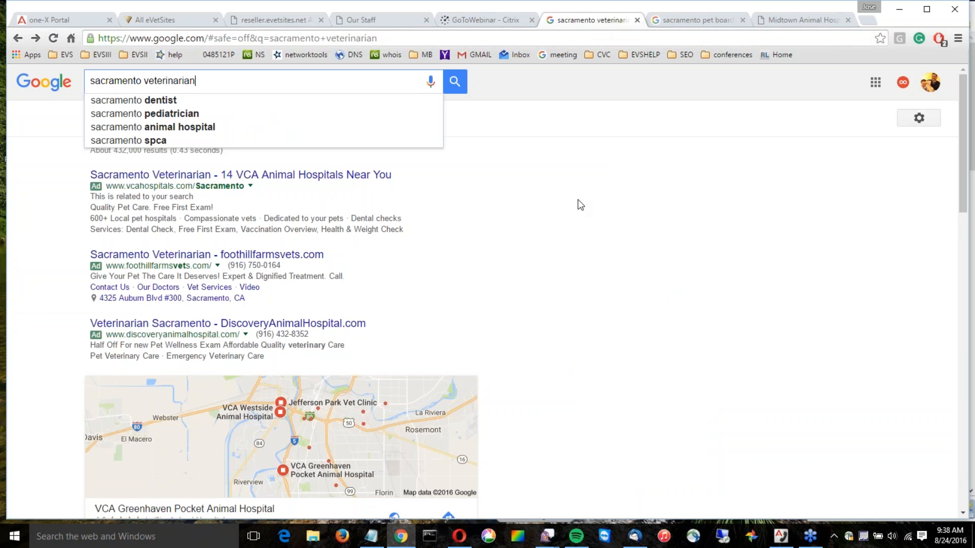
left_click(742, 20)
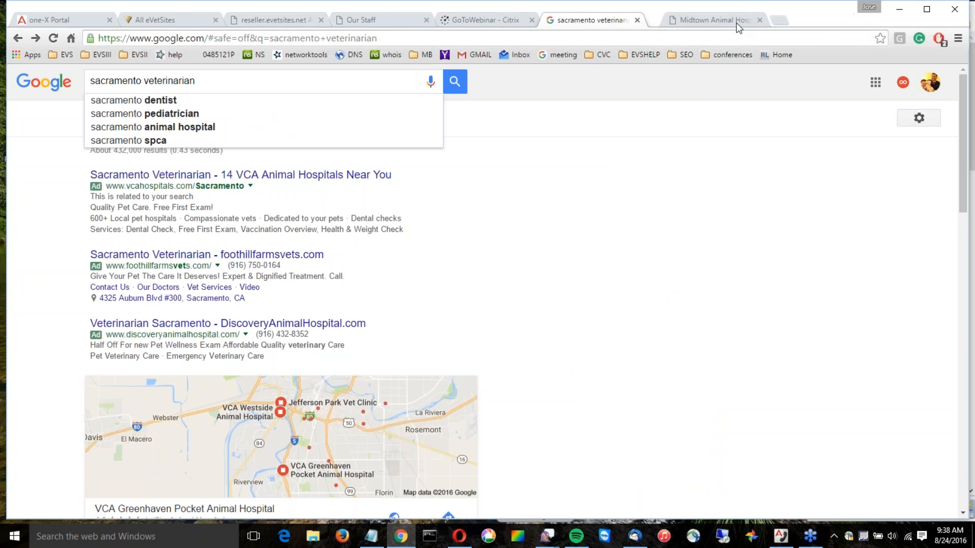
left_click(386, 24)
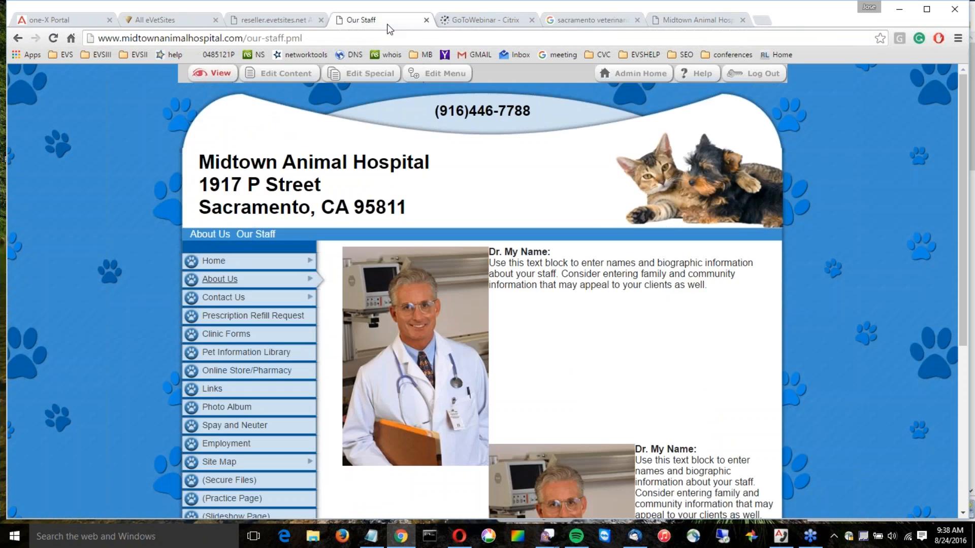
left_click(213, 261)
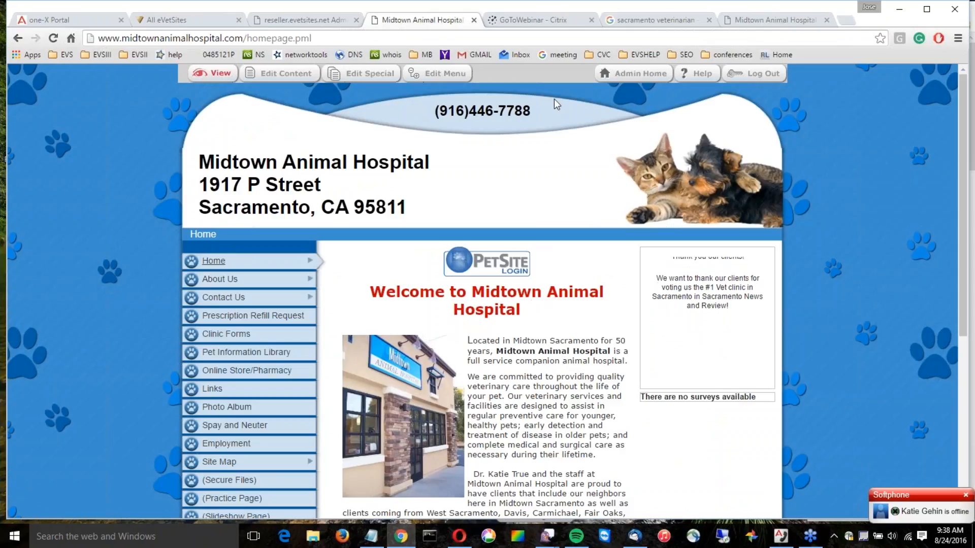
- Look through the "sacramento veterinarian" web results for the Midtown Animal Hospital listing
left_click(665, 20)
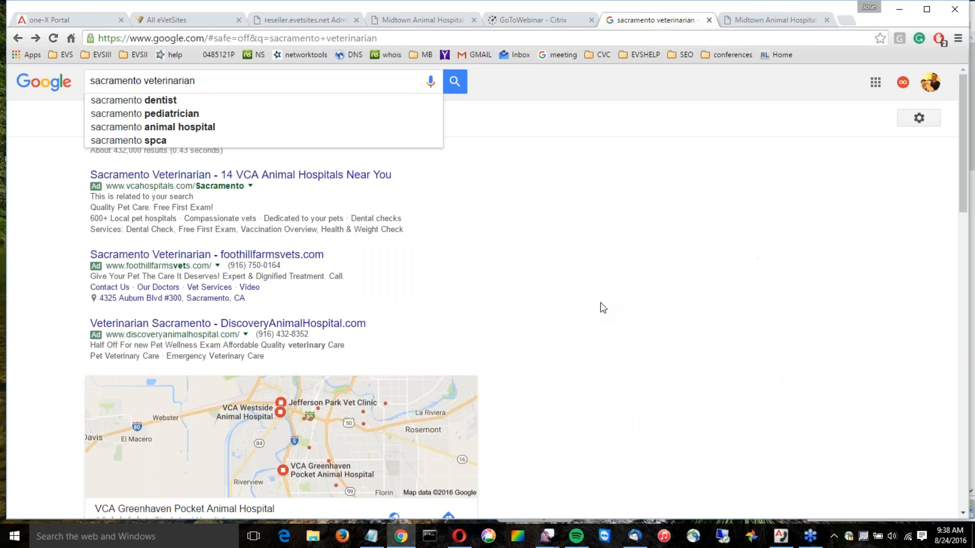
scroll(602, 308, "down", 10)
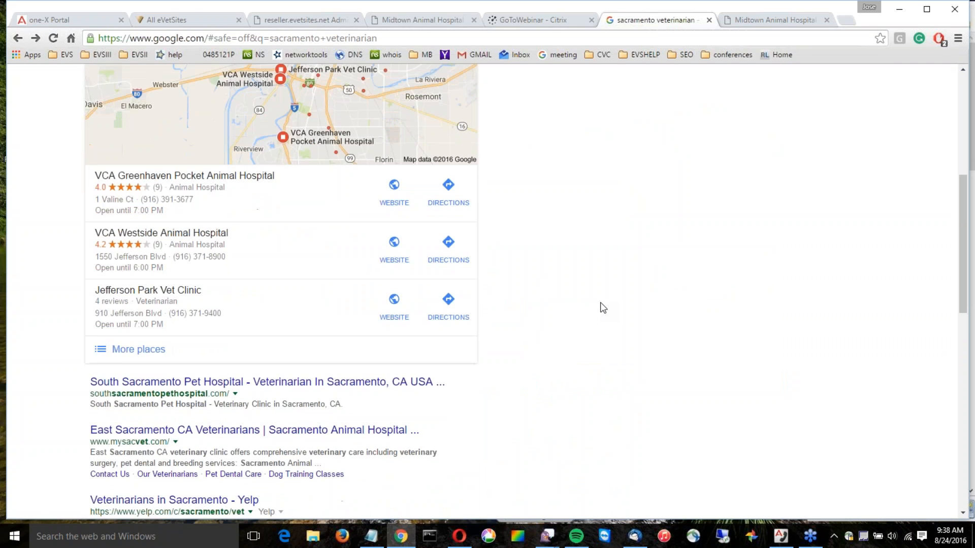
scroll(602, 308, "down", 4)
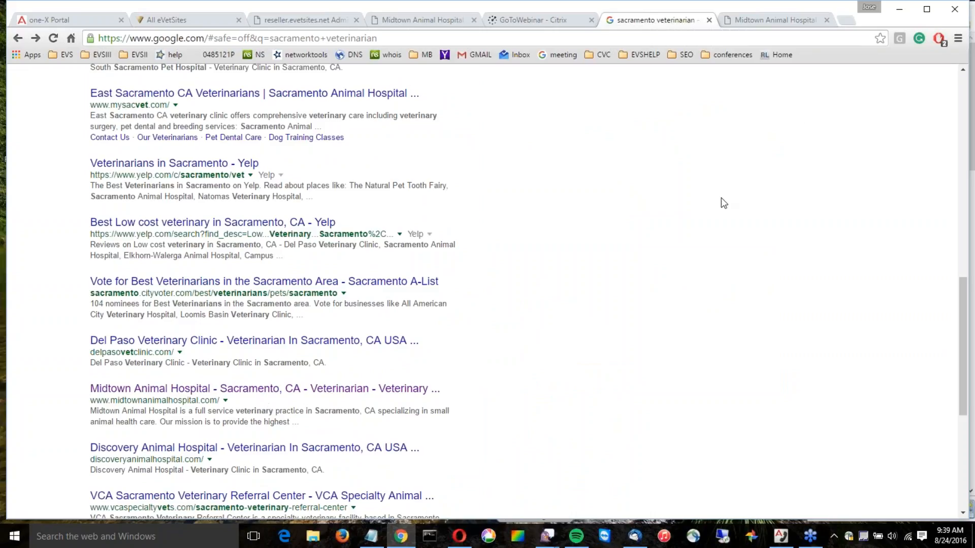
- Separate the Google results into their own narrower browser window and place it along one side of the screen
left_click_drag(672, 22, 670, 137)
left_click_drag(963, 184, 408, 219)
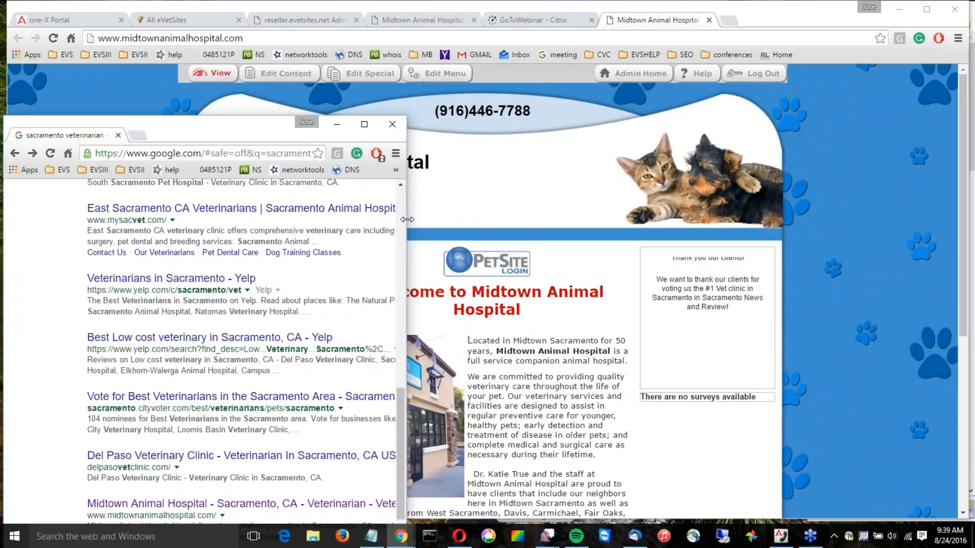
left_click_drag(290, 120, 973, 82)
left_click(422, 20)
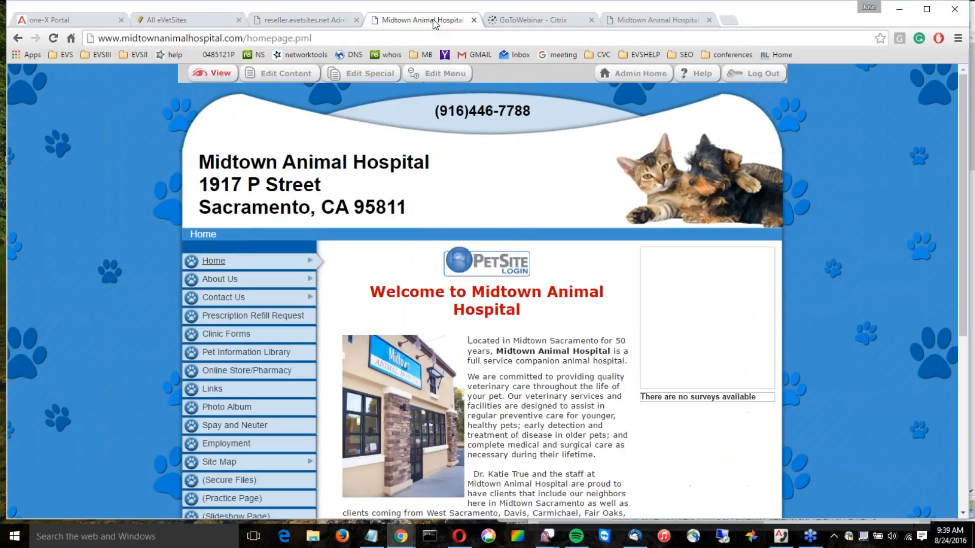
left_click(416, 534)
left_click(492, 489)
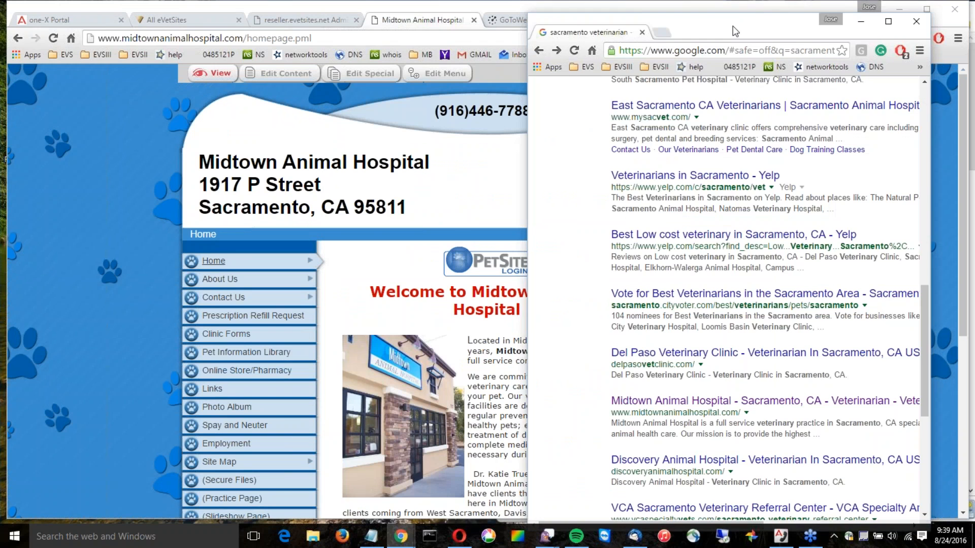
left_click_drag(733, 26, 203, 13)
- Separate the Midtown Animal Hospital home page into its own window and size it to fit beside the Google results
left_click(430, 25)
left_click_drag(430, 27, 547, 59)
left_click_drag(75, 248, 459, 248)
mouse_move(401, 537)
left_click(444, 472)
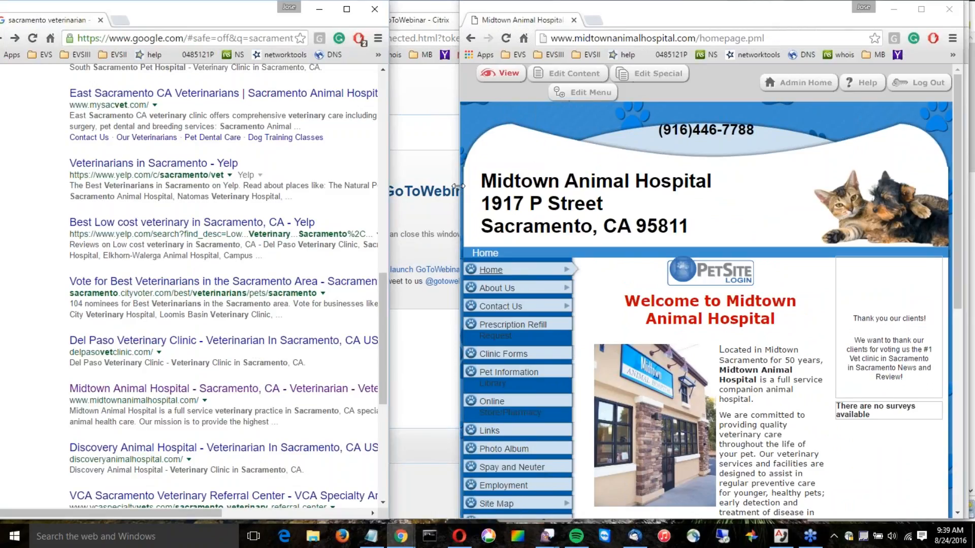
left_click_drag(458, 187, 398, 195)
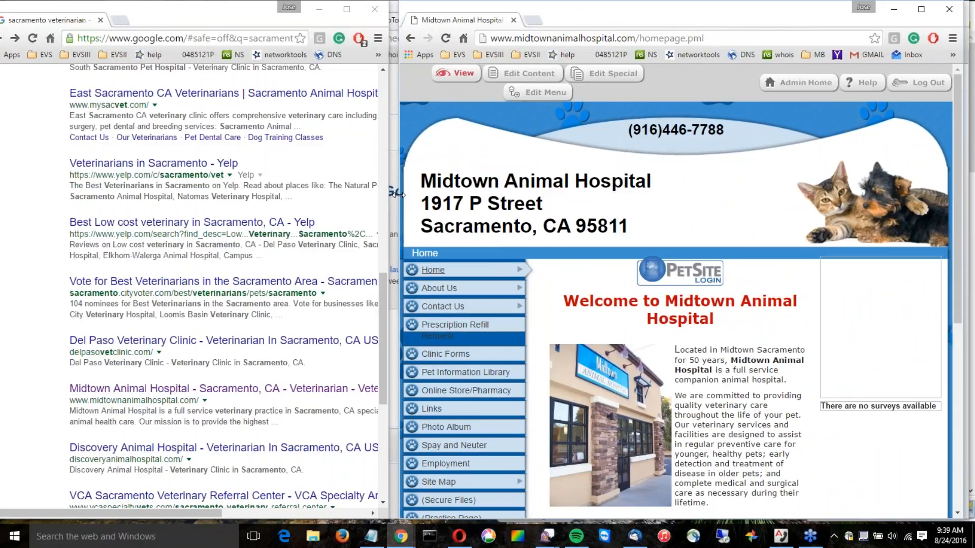
- Open the menu editor for the Midtown site's Home page and expand the About Us entry to show its subpages
left_click(546, 97)
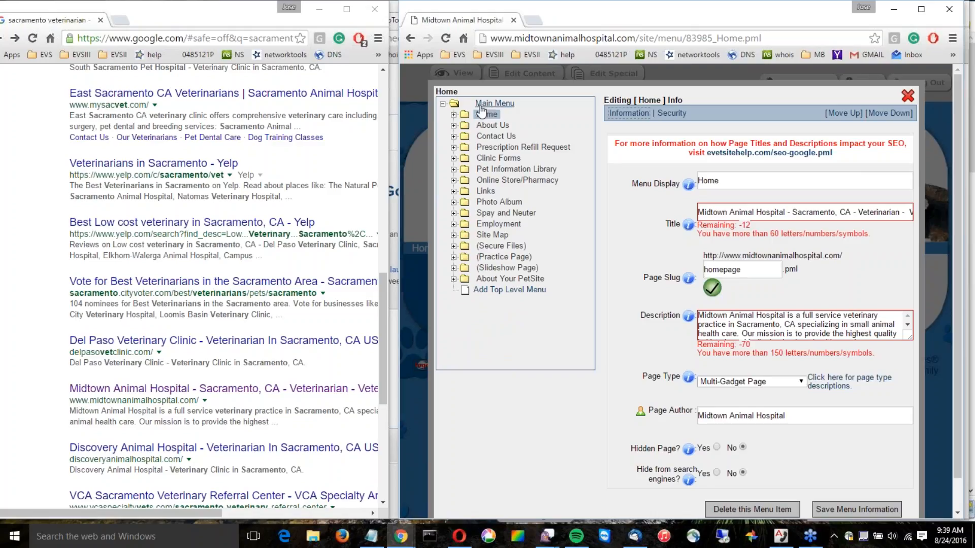
left_click(454, 125)
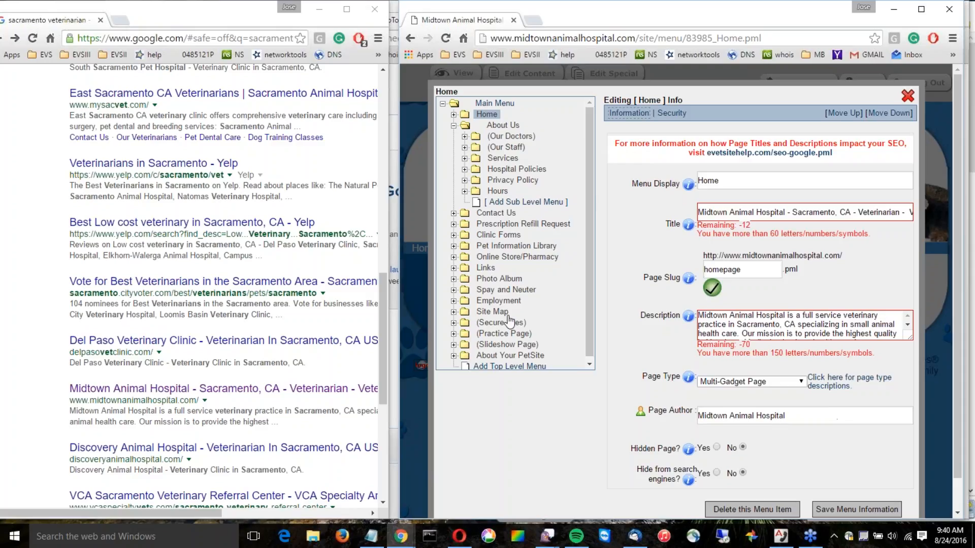
left_click_drag(589, 254, 593, 290)
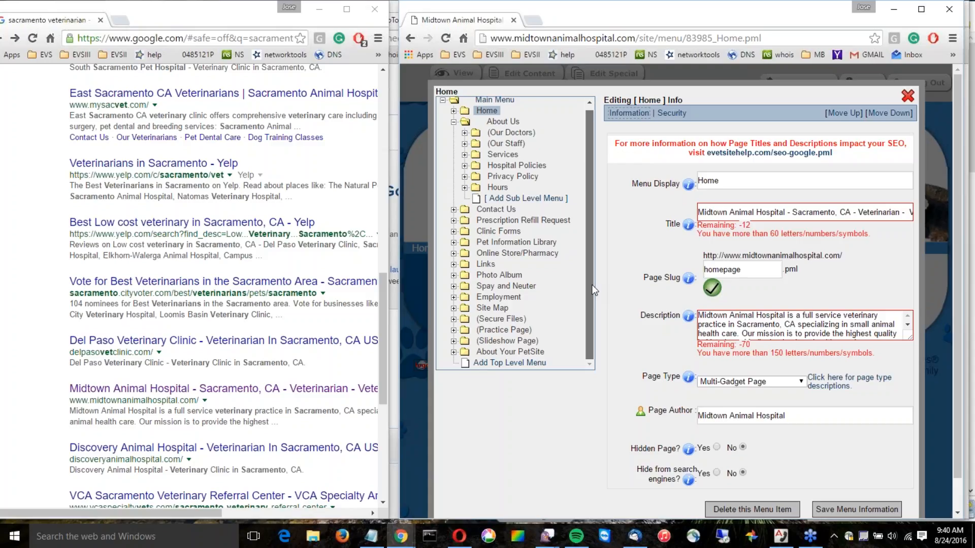
- Compare the Home page's full Title with the heading of the Midtown Animal Hospital listing in the Google results
left_click_drag(770, 211, 769, 212)
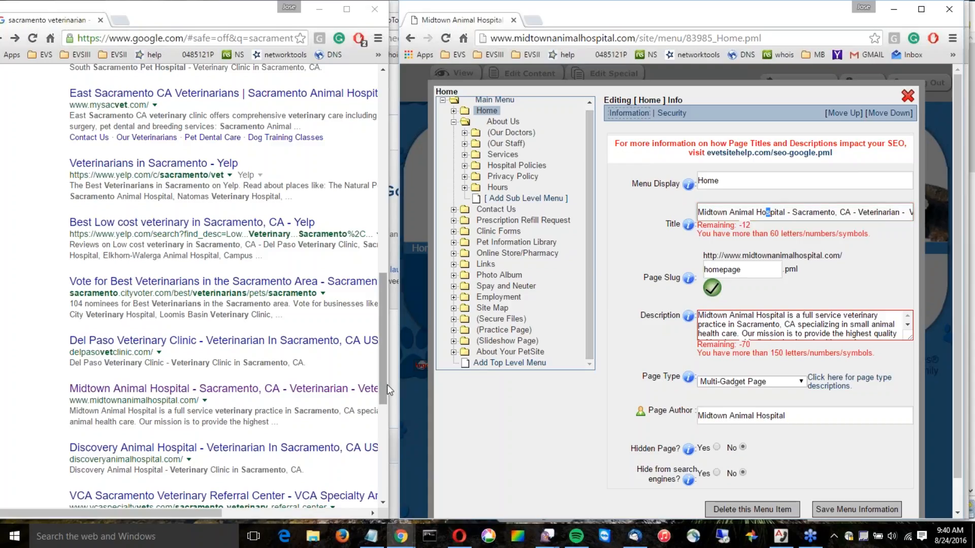
scroll(382, 384, "down", 3)
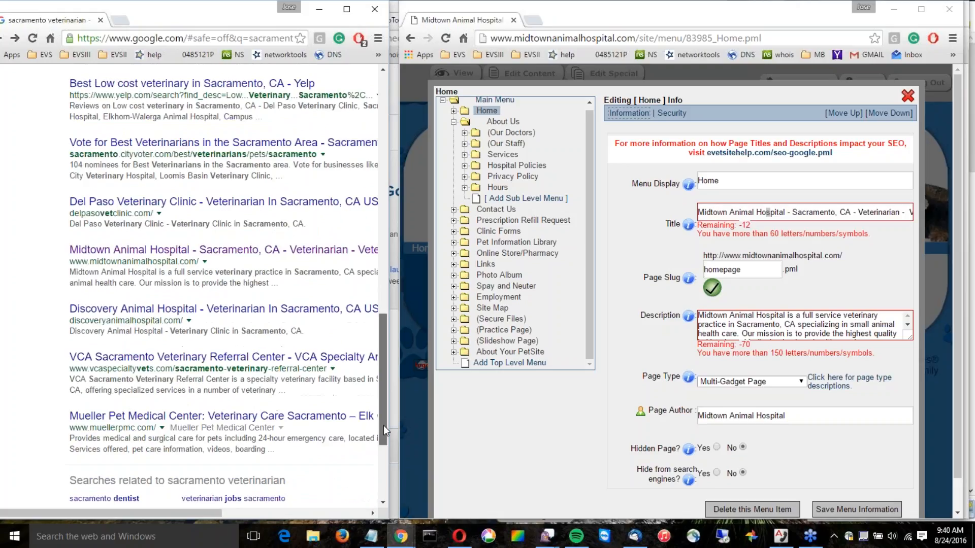
left_click_drag(179, 513, 215, 515)
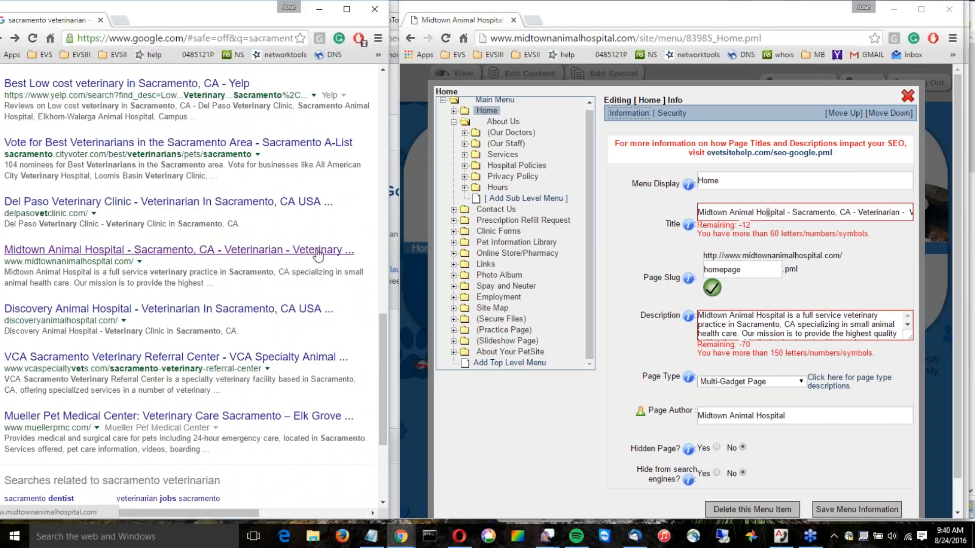
left_click_drag(756, 212, 937, 218)
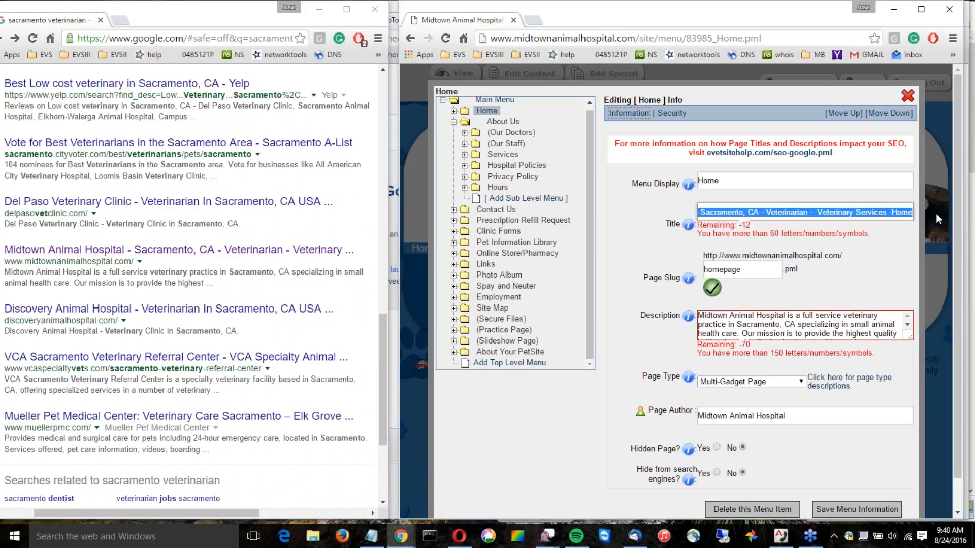
left_click(853, 209)
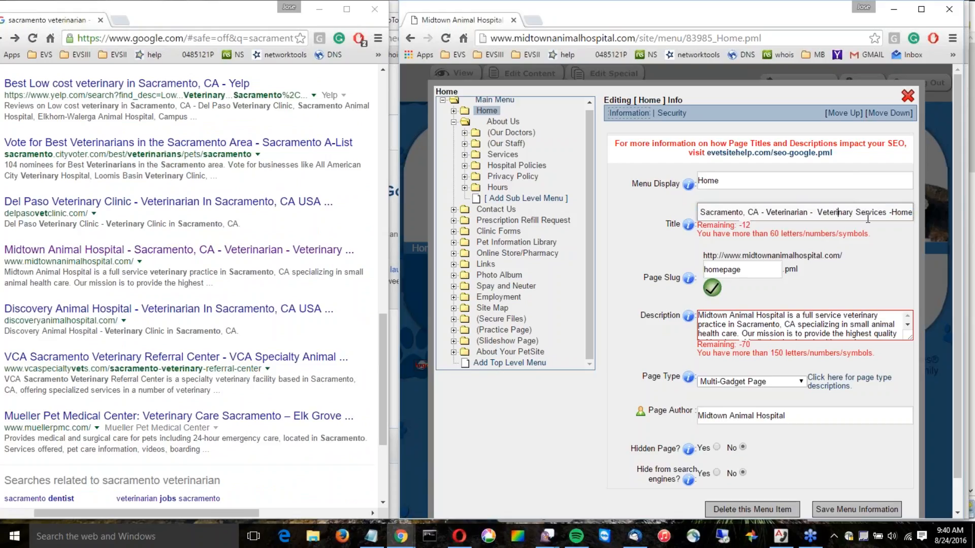
key("Left")
key("Left")
key("Left")
key("Left")
key("Left")
key("Left")
key("Left")
key("Left")
key("Left")
key("Left")
key("Left")
key("Left")
key("Left")
key("Left")
key("Left")
key("Left")
key("Left")
key("Left")
key("Left")
key("Left")
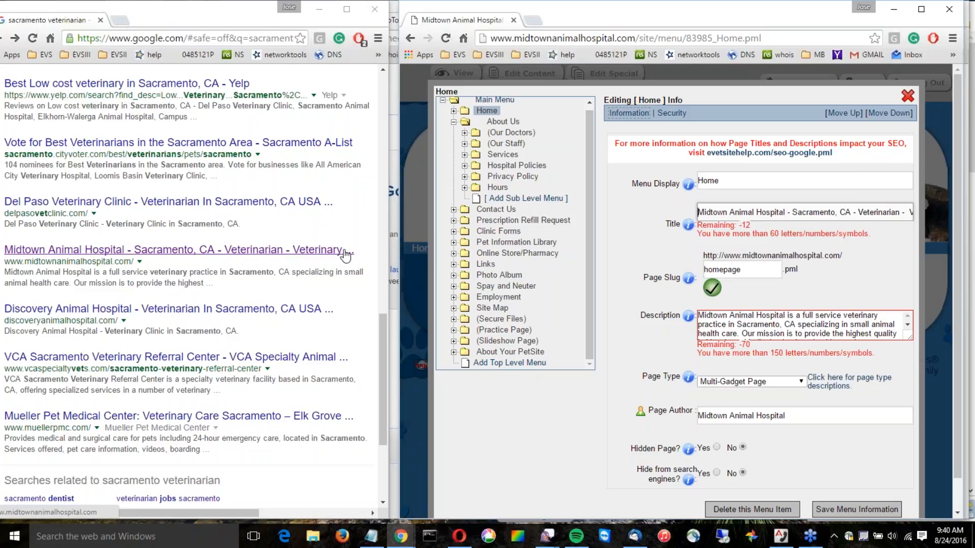
- Highlight the parts of the Home page's Title in turn: the service keywords, the name with location, and the practice name
left_click_drag(856, 212, 897, 213)
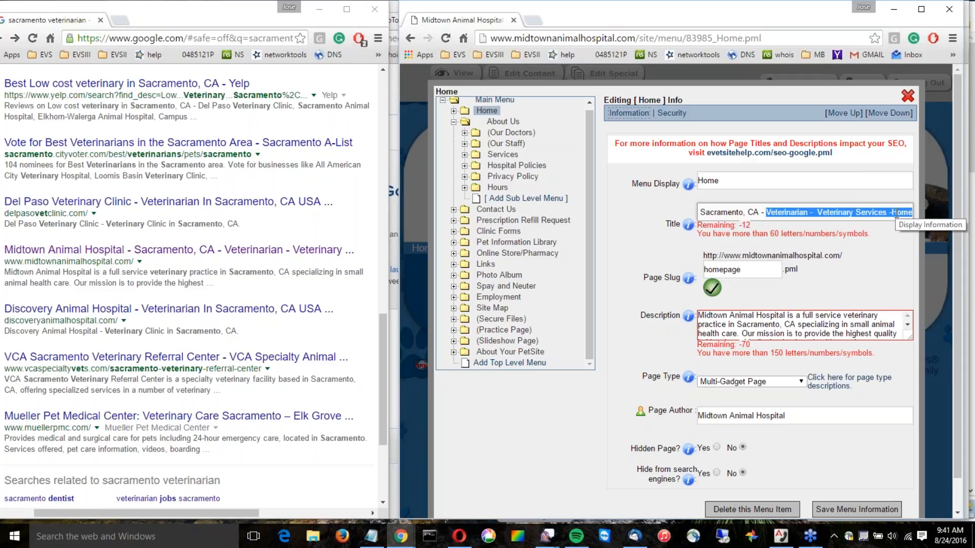
left_click_drag(764, 212, 698, 212)
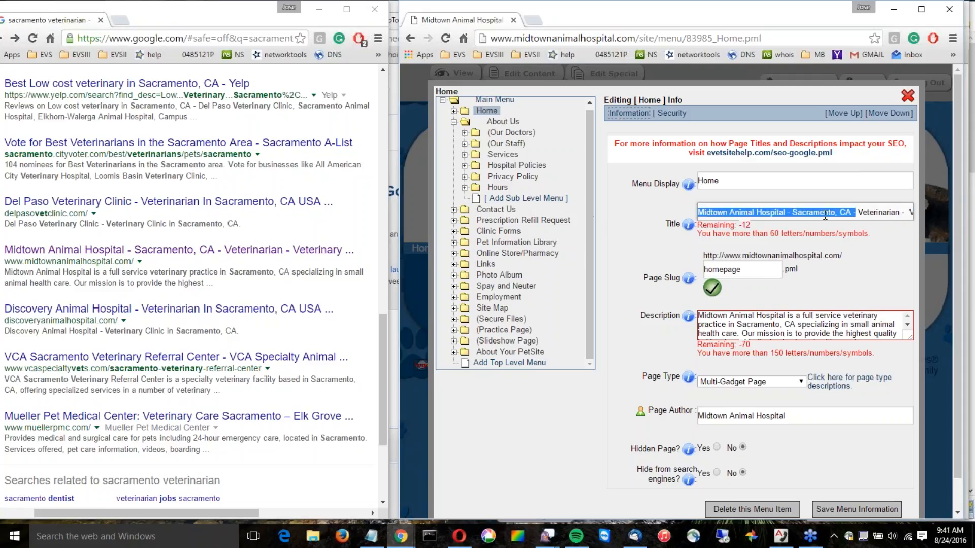
left_click(866, 212)
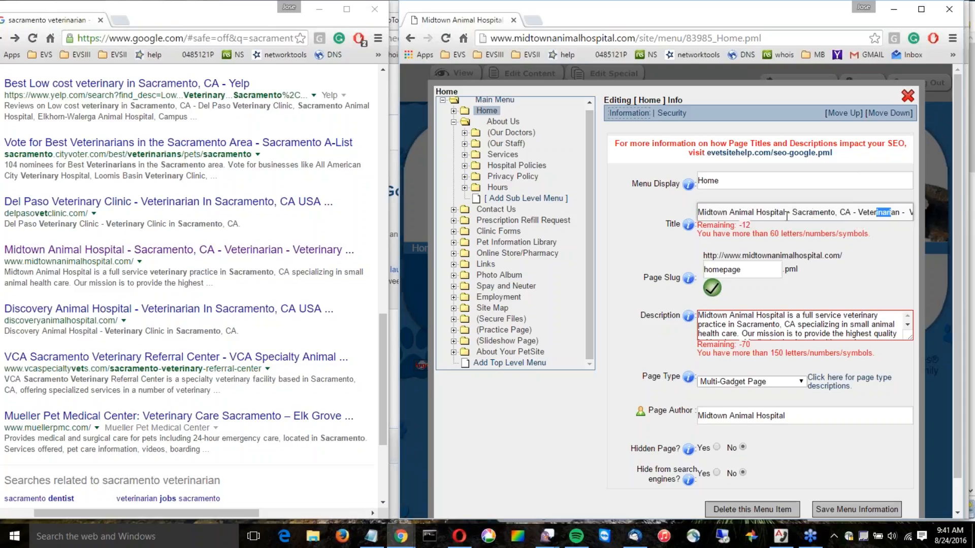
left_click_drag(786, 212, 645, 215)
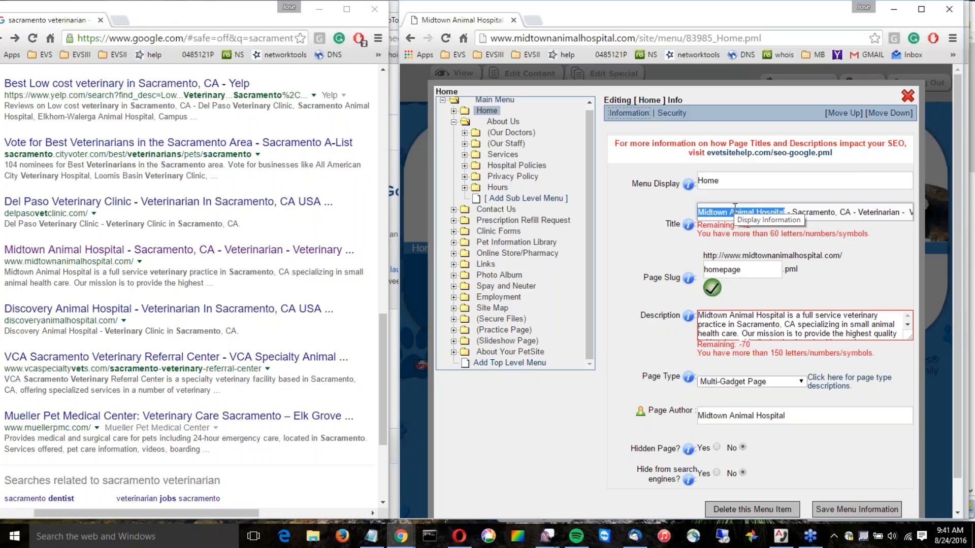
- Open the menu info for About Us and then Contact Us, and copy "Midtown Animal Hospital" from the Contact Us Description
left_click(503, 121)
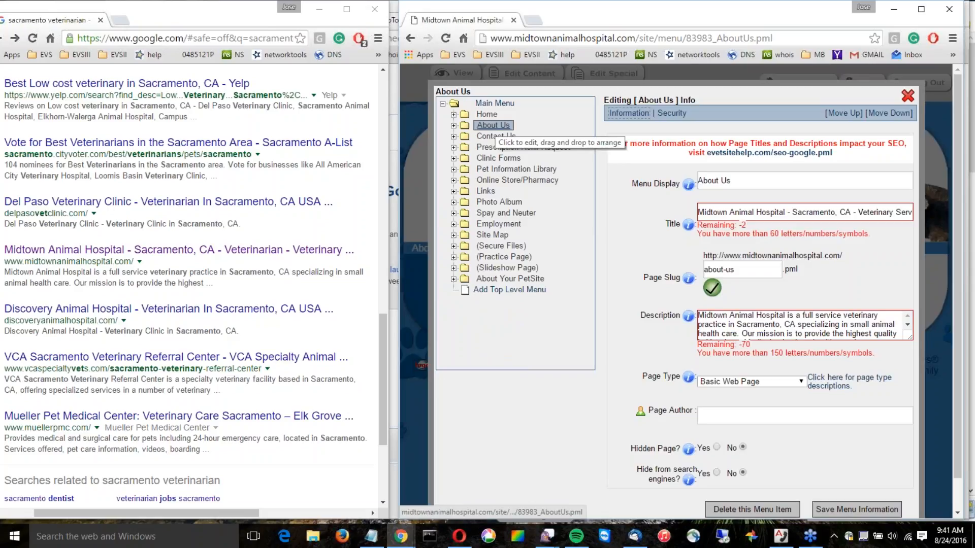
left_click(495, 136)
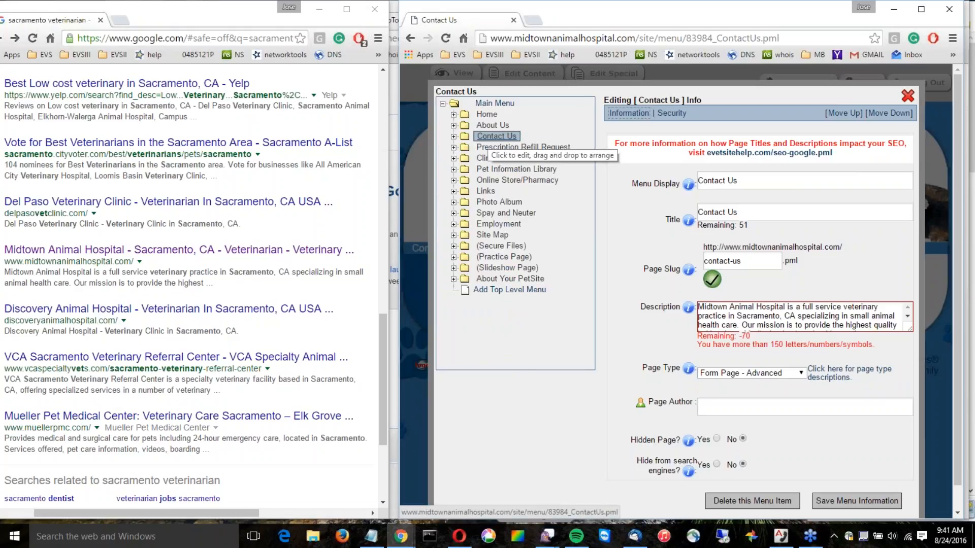
left_click(112, 256)
left_click_drag(133, 260, 33, 266)
left_click(785, 307)
left_click_drag(785, 307, 699, 306)
key("ctrl+c")
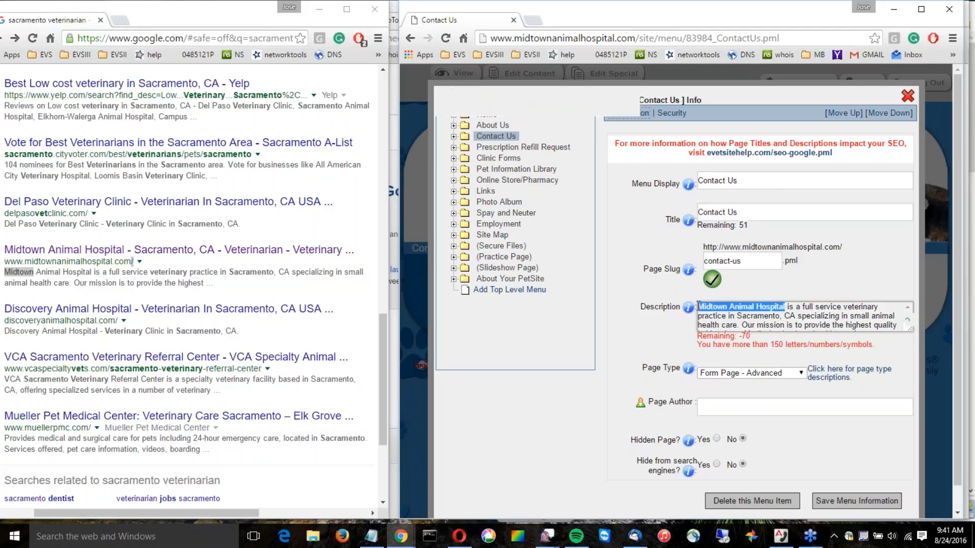
- Insert the copied practice name and a vertical bar separator before "Contact Us" in the page's Title
left_click(699, 212)
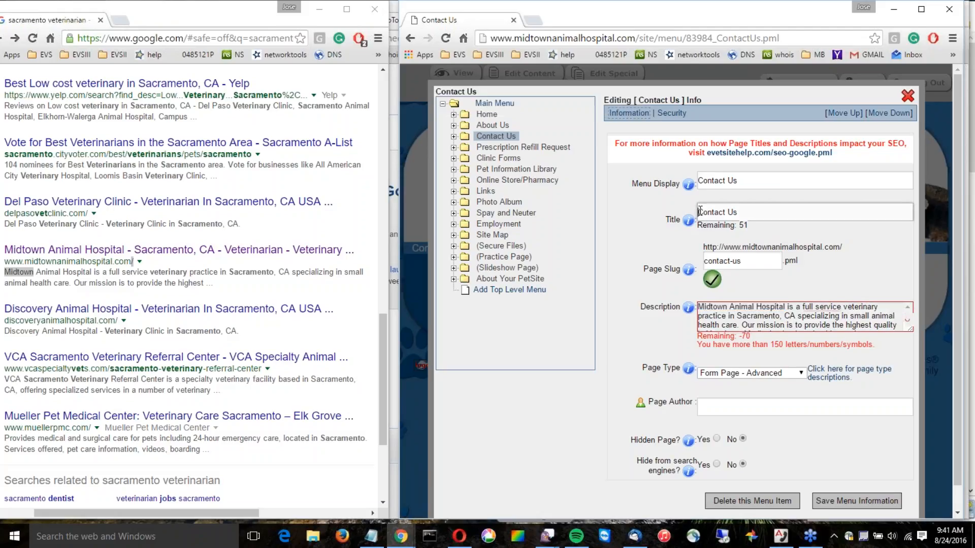
key("ctrl+v")
type("-")
key("BackSpace")
key("BackSpace")
type("| ")
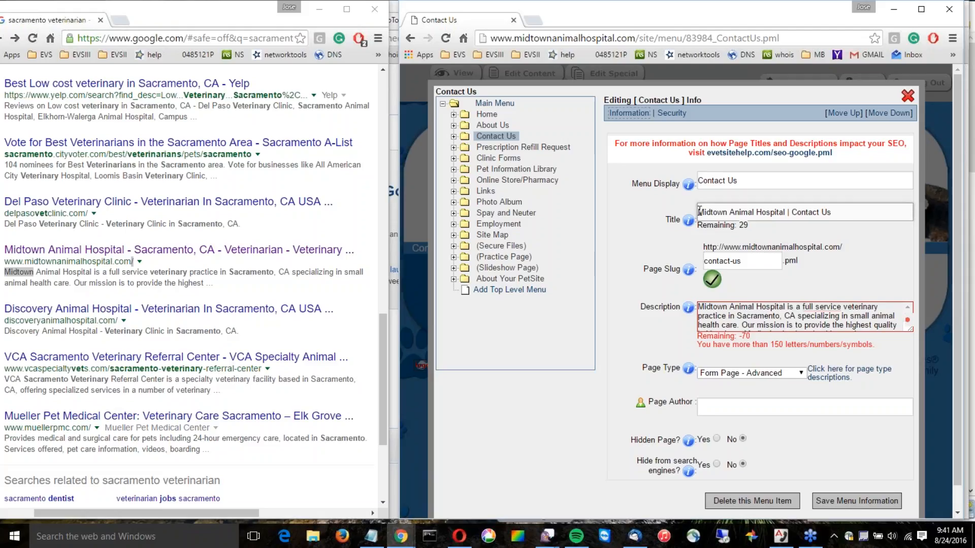
- Complete the Title as "Midtown Animal Hospital - Sacramento, CA - Contact Us", save the menu information and close the menu editor
type("\\")
key("BackSpace")
type("-")
key("BackSpace")
type("|")
type("Sacramento")
type(", CA -")
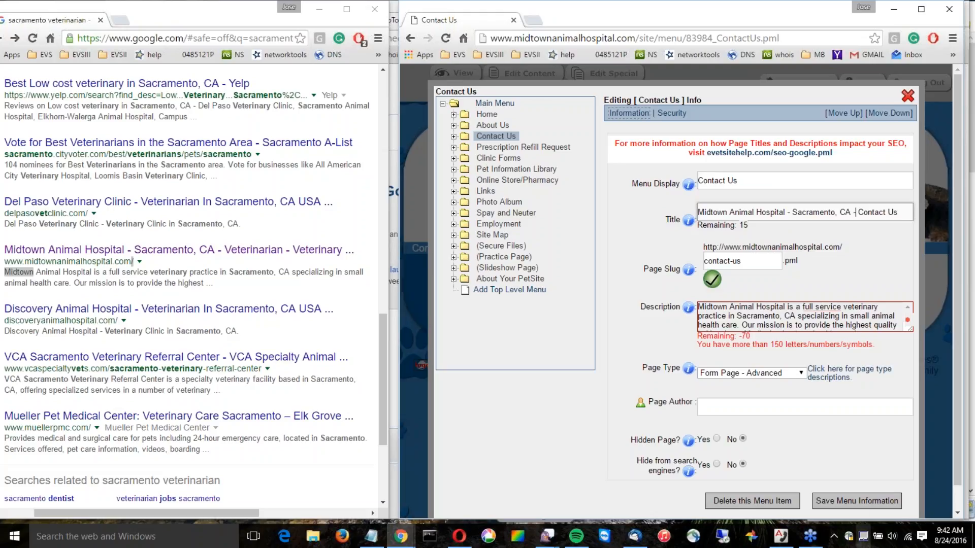
left_click(864, 502)
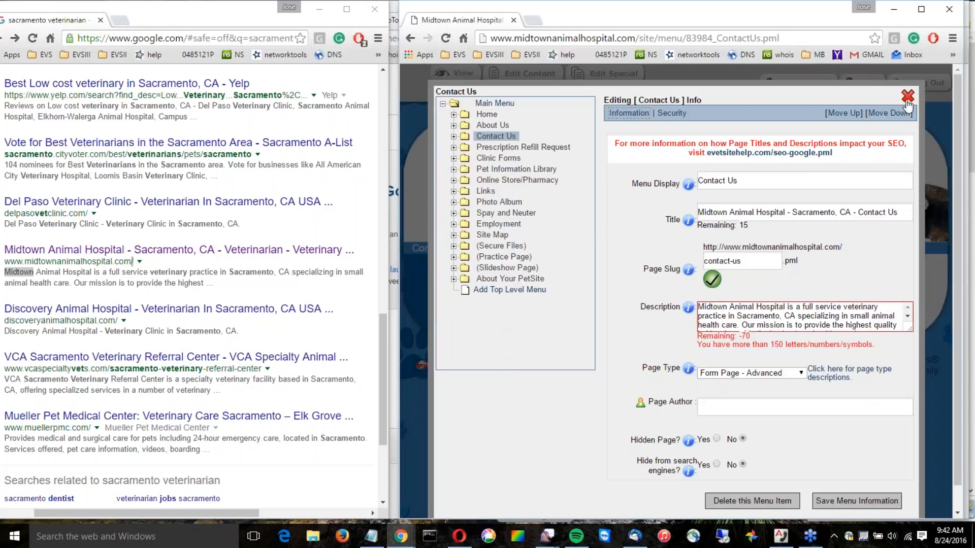
left_click(907, 97)
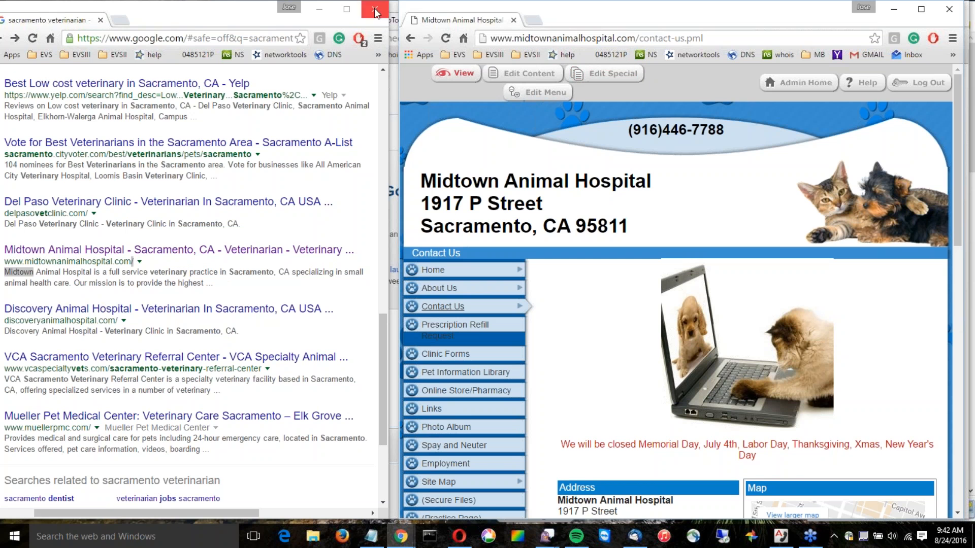
- Minimize the Google results window and open the eVetSites help site in a new tab of the main browser window
left_click(328, 14)
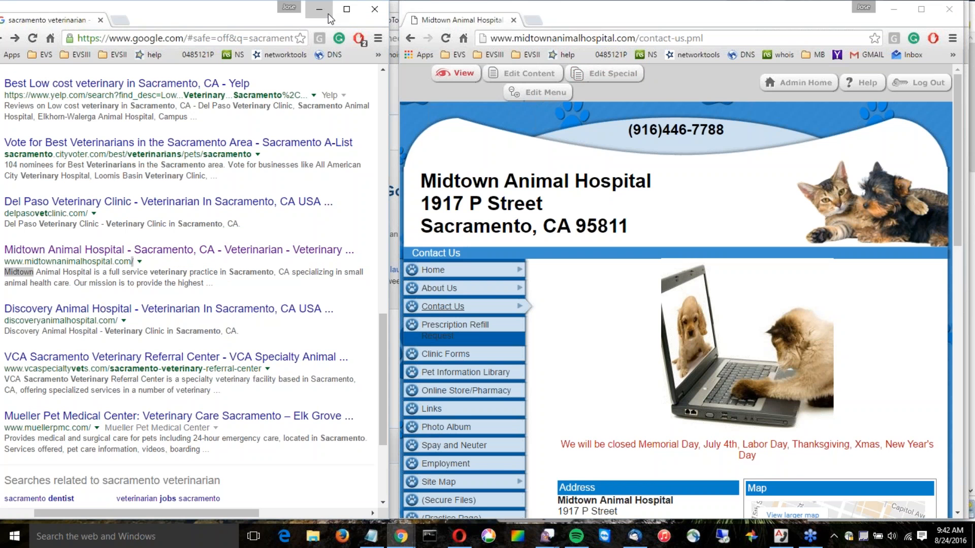
left_click(359, 79)
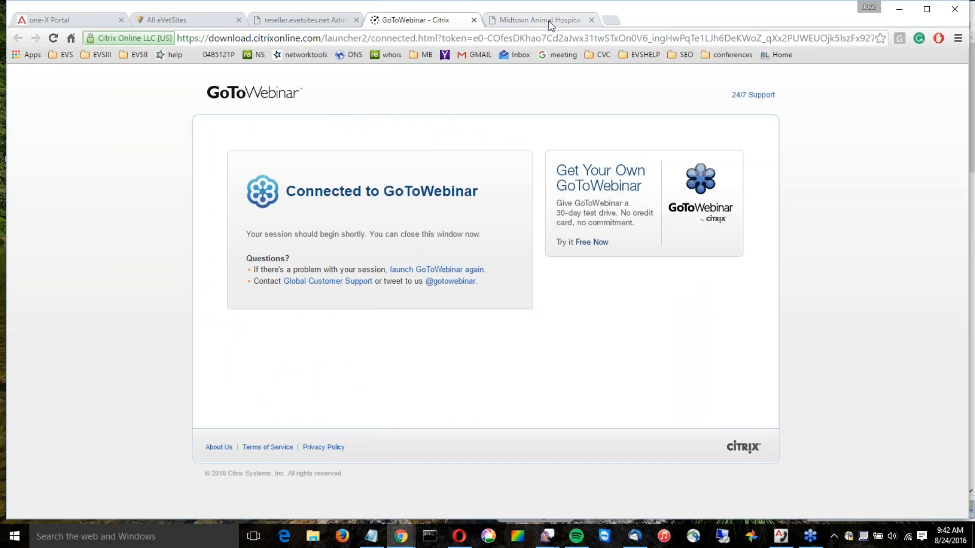
left_click(548, 20)
left_click(611, 20)
left_click(164, 53)
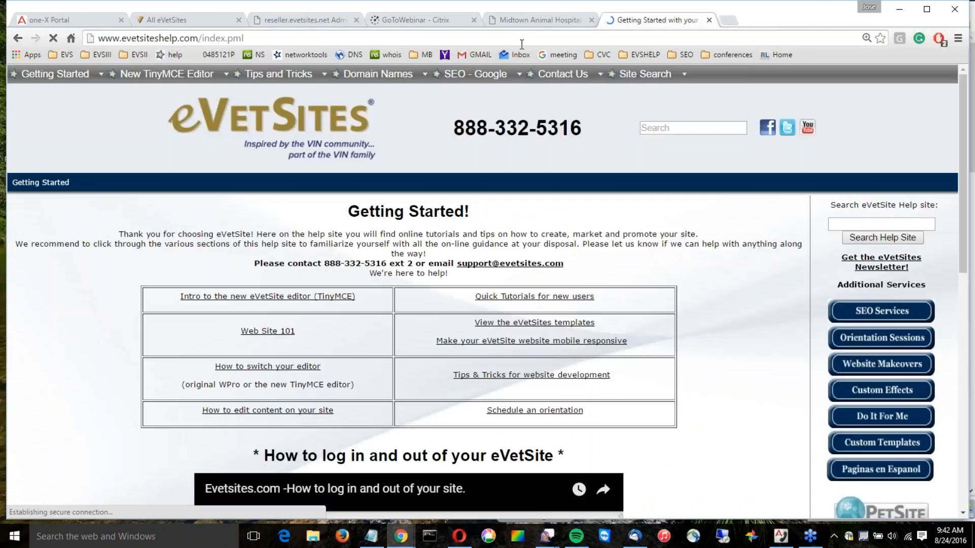
- Open the Google Presence article from the help site's SEO - Google section and clear the browser's address field
mouse_move(623, 80)
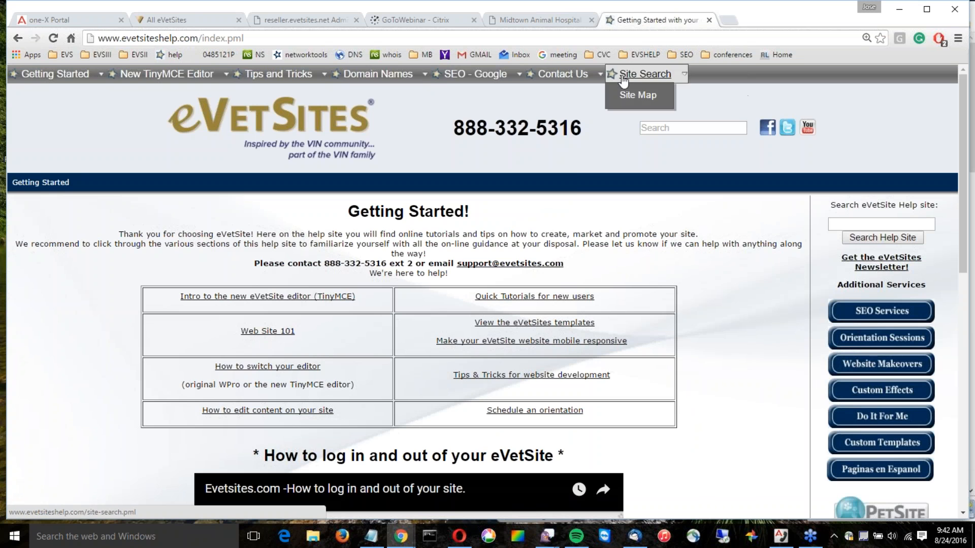
mouse_move(472, 76)
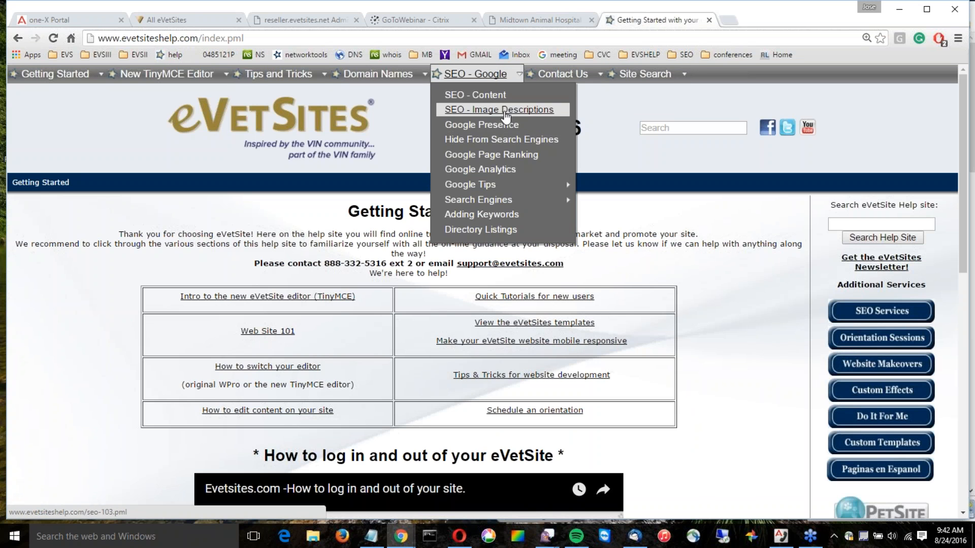
left_click(500, 125)
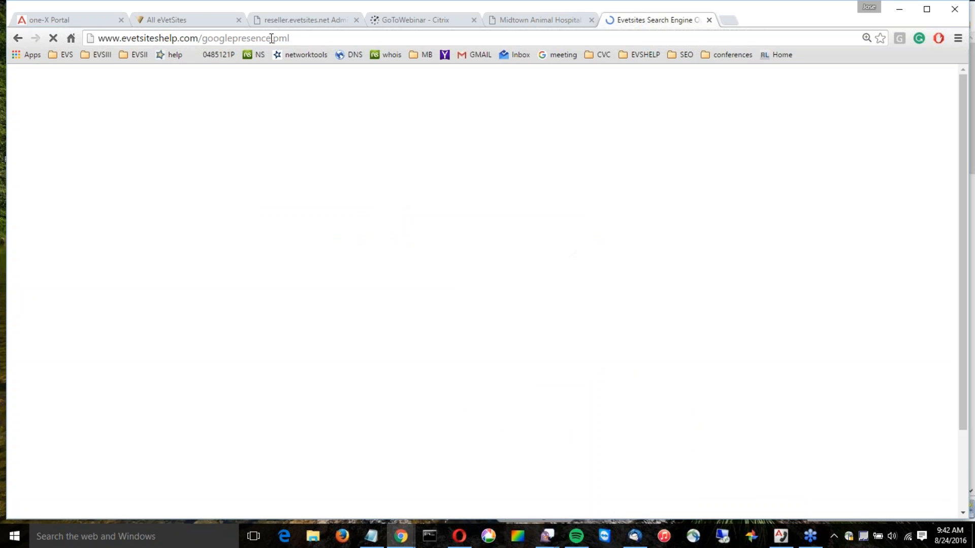
left_click(271, 39)
key("BackSpace")
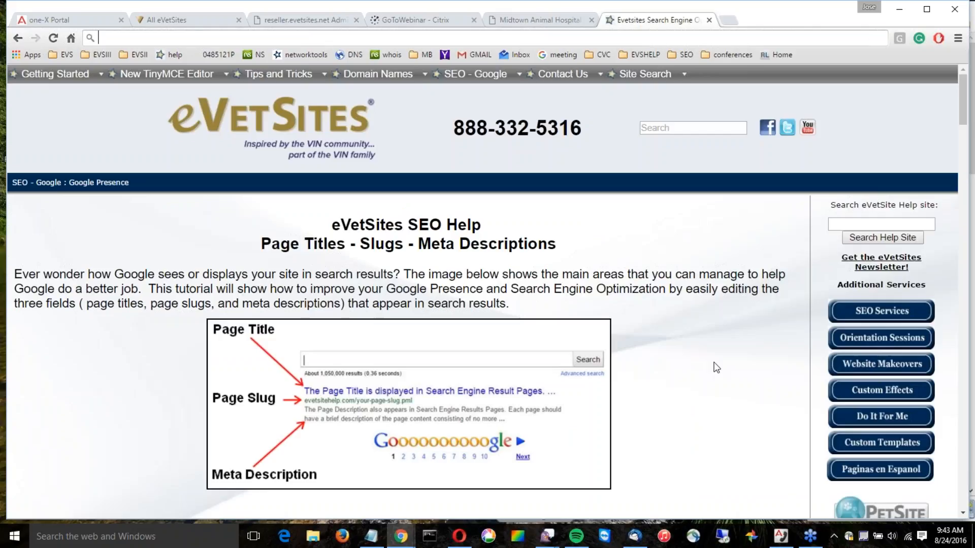
left_click(929, 516)
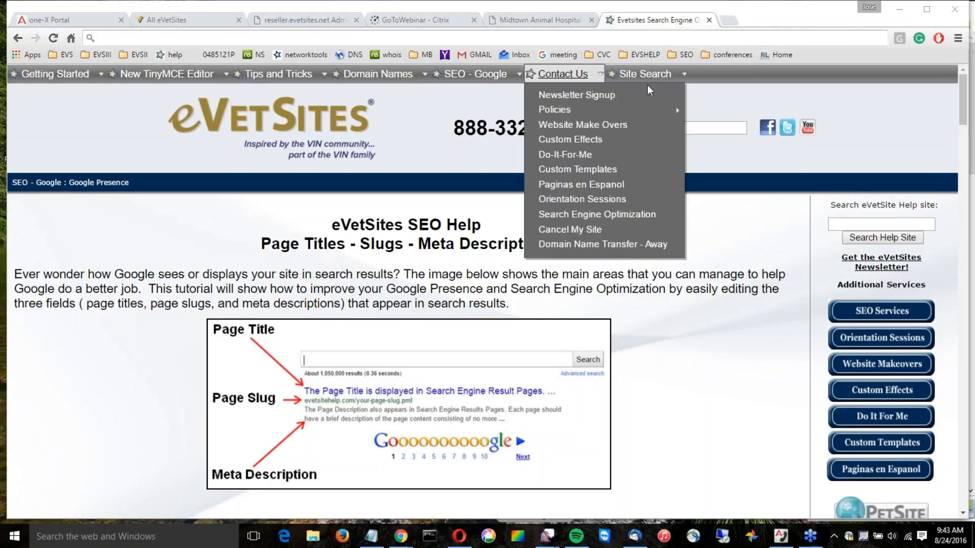
- View the SEO - Image Descriptions article on the help site and return to the Google Presence article
mouse_move(503, 79)
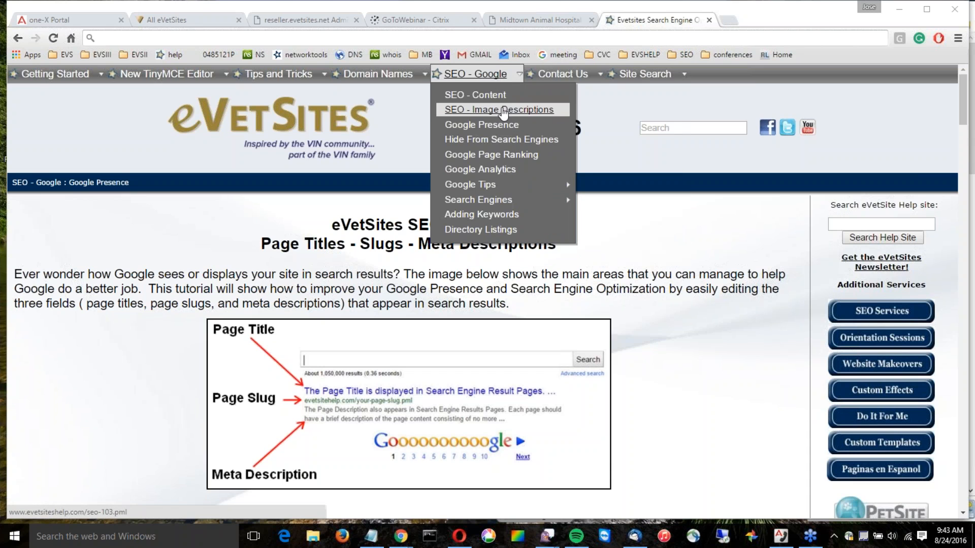
left_click(487, 110)
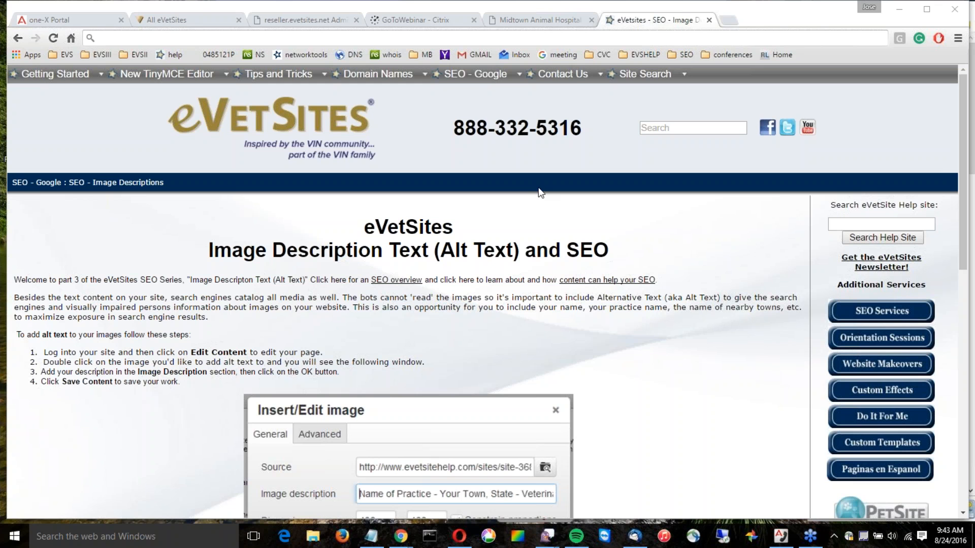
mouse_move(488, 75)
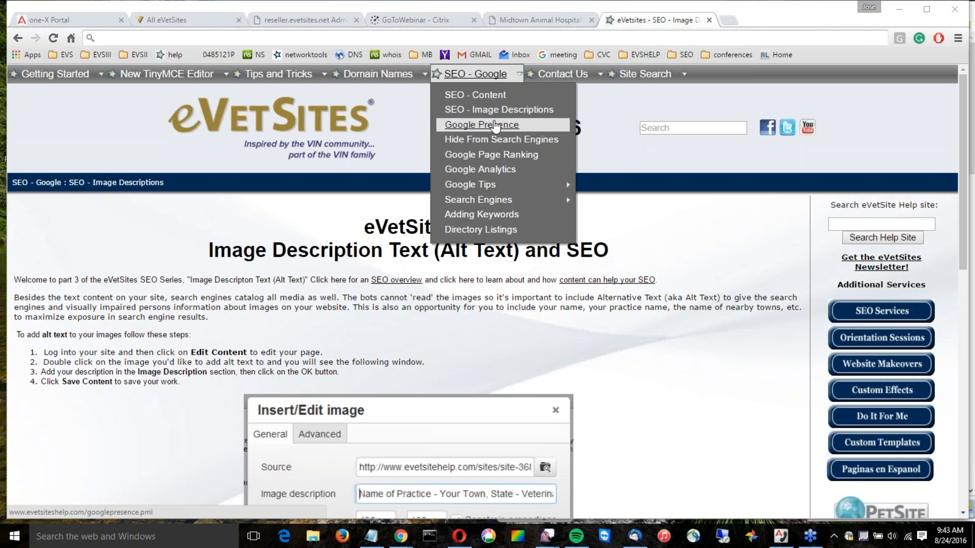
left_click(496, 125)
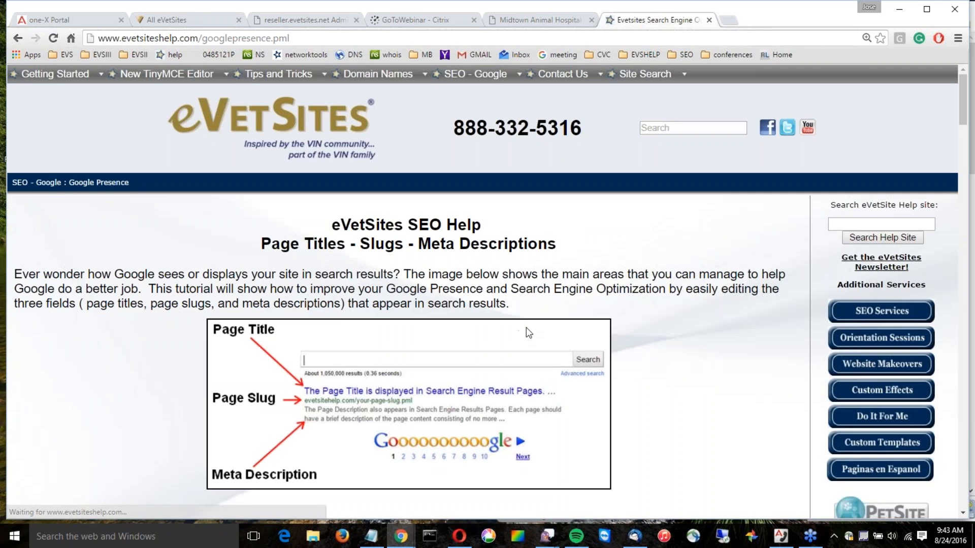
- Review the article's page title tips, highlighting the example titles for the home, Our Doctors and prescription refill pages in turn
scroll(526, 327, "down", 4)
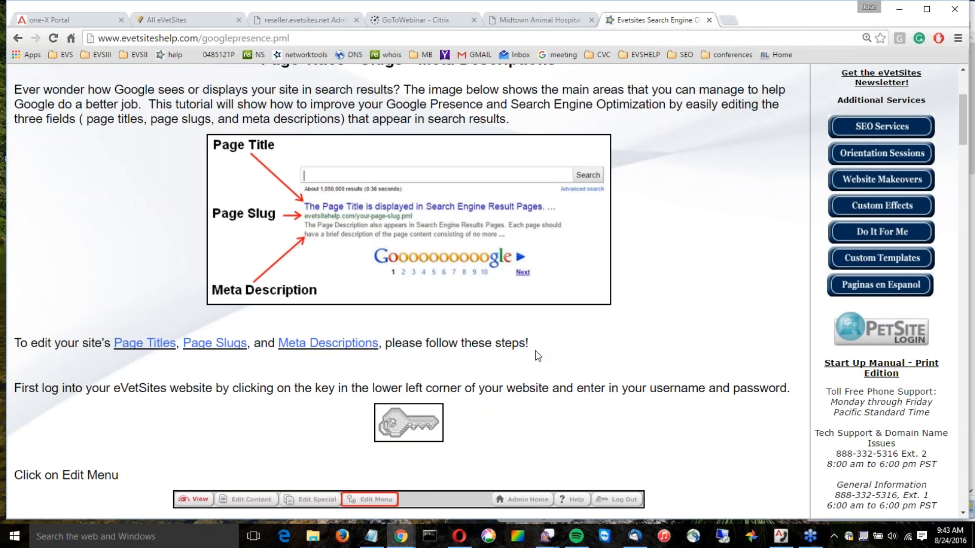
scroll(535, 350, "down", 8)
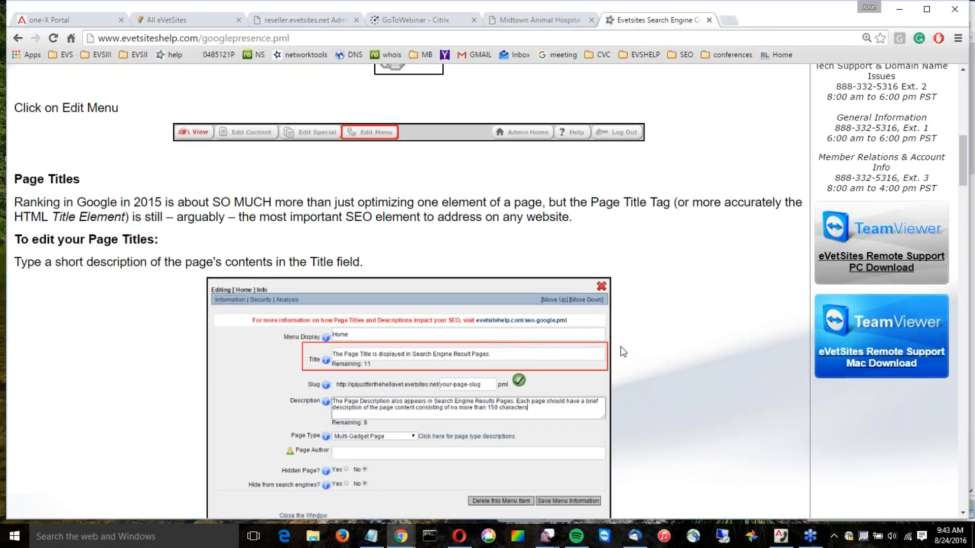
scroll(620, 347, "down", 1)
scroll(620, 352, "down", 2)
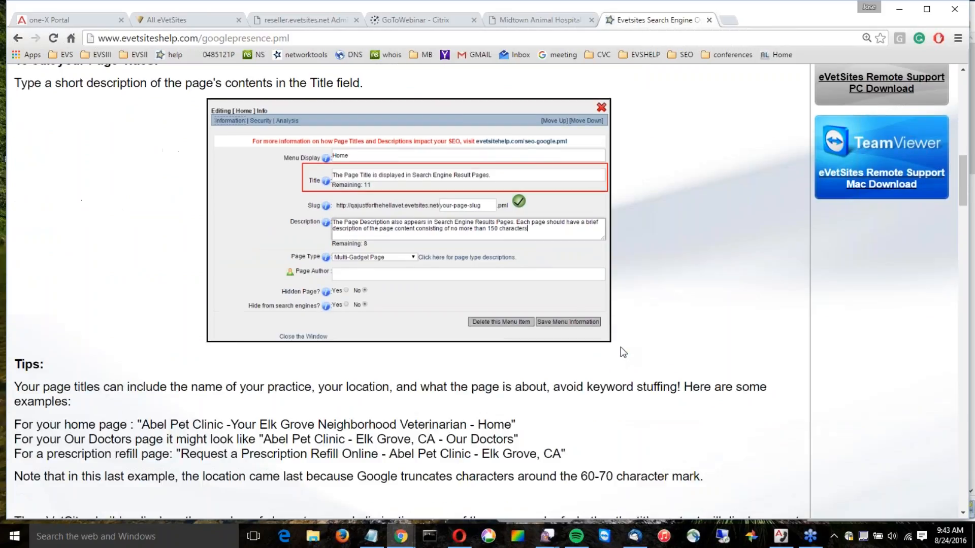
scroll(623, 353, "down", 1)
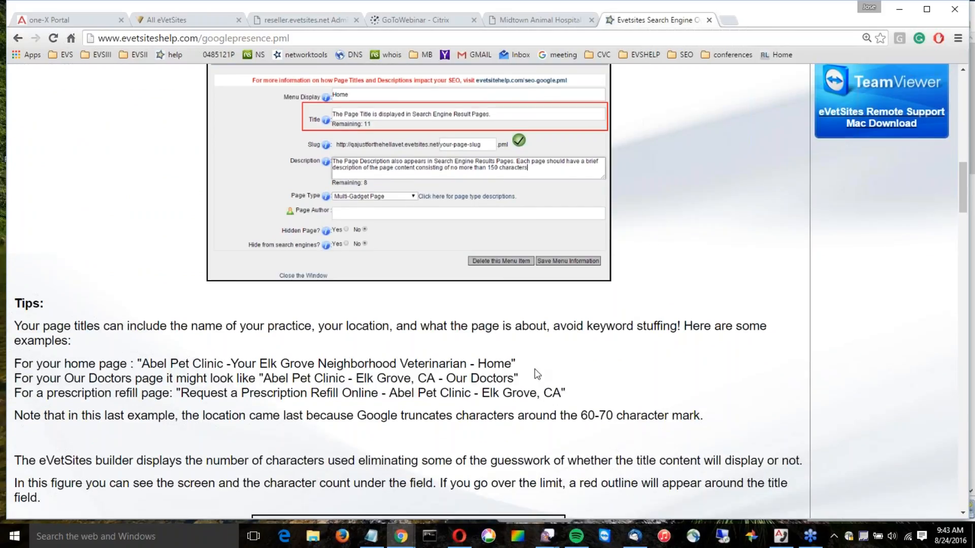
left_click_drag(141, 364, 509, 366)
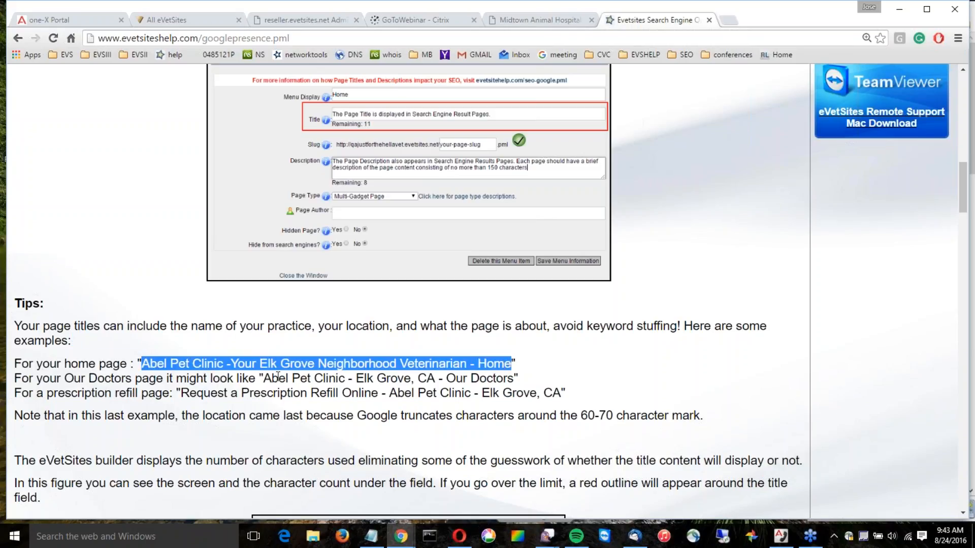
left_click_drag(264, 378, 513, 379)
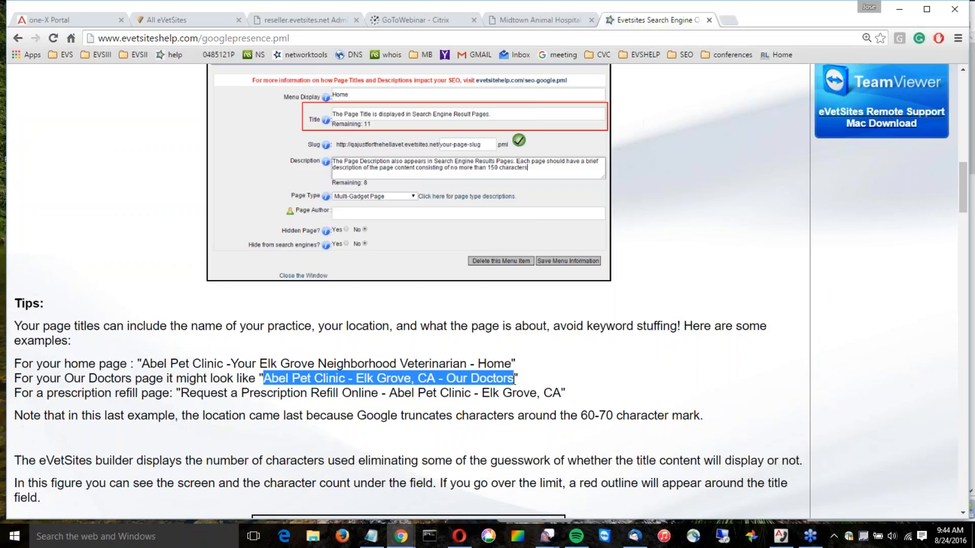
left_click_drag(560, 392, 183, 399)
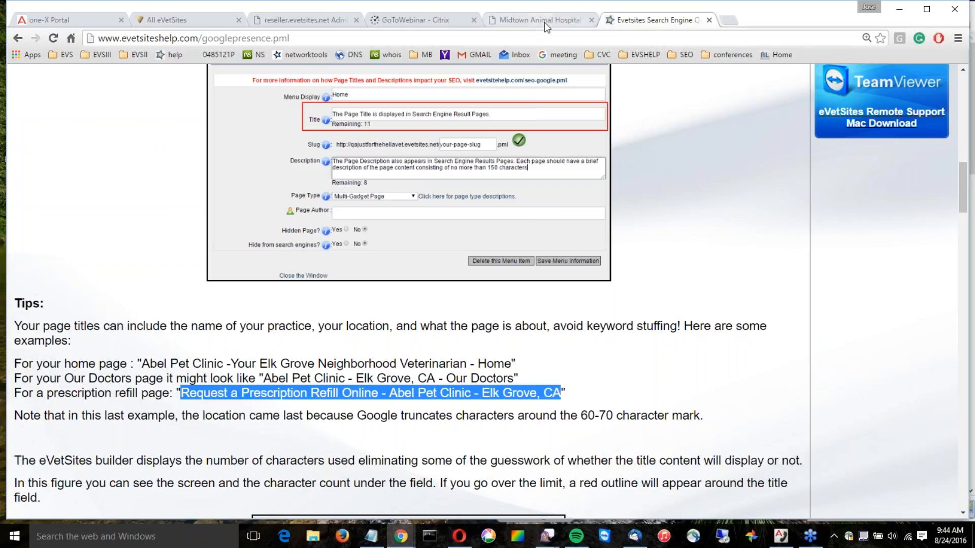
- Switch back to the Midtown Animal Hospital browser window and open the menu editor for its Contact Us page
left_click(401, 537)
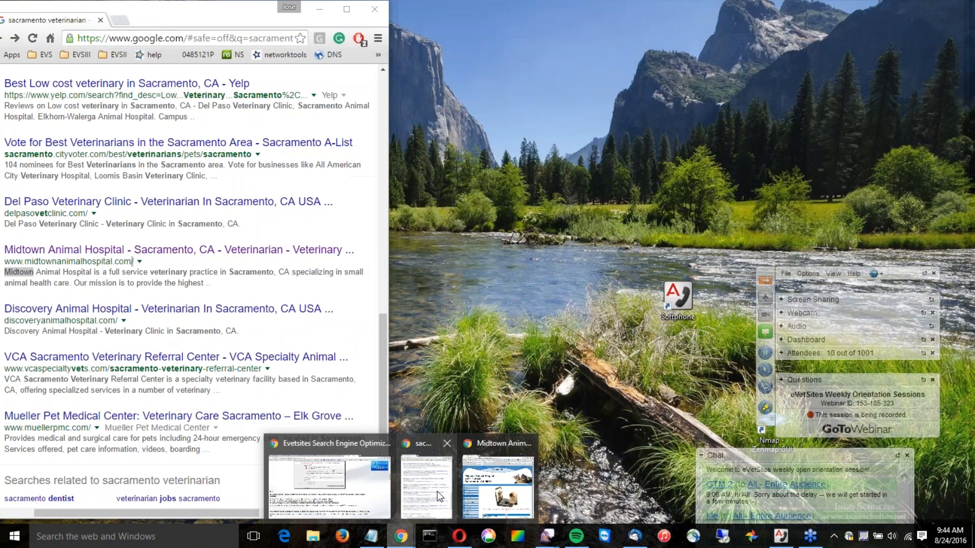
left_click(498, 488)
left_click(553, 93)
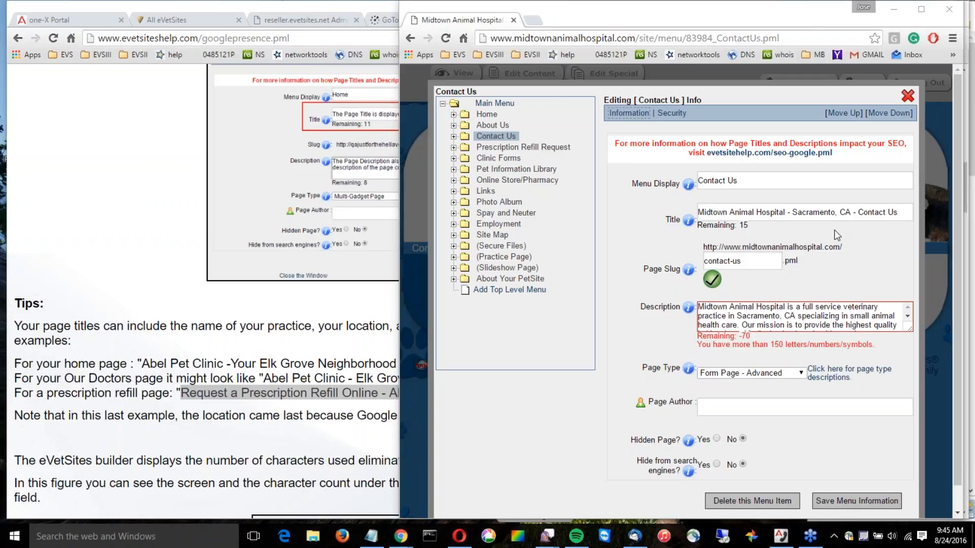
- Append "Hello hello hello" to the Contact Us Title to test the 60-character limit
left_click(902, 213)
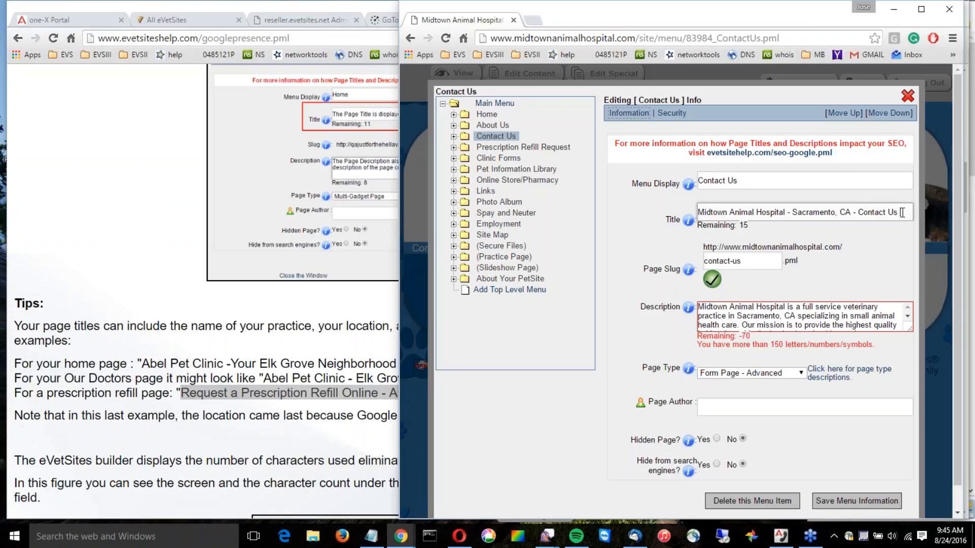
type("Hello hel")
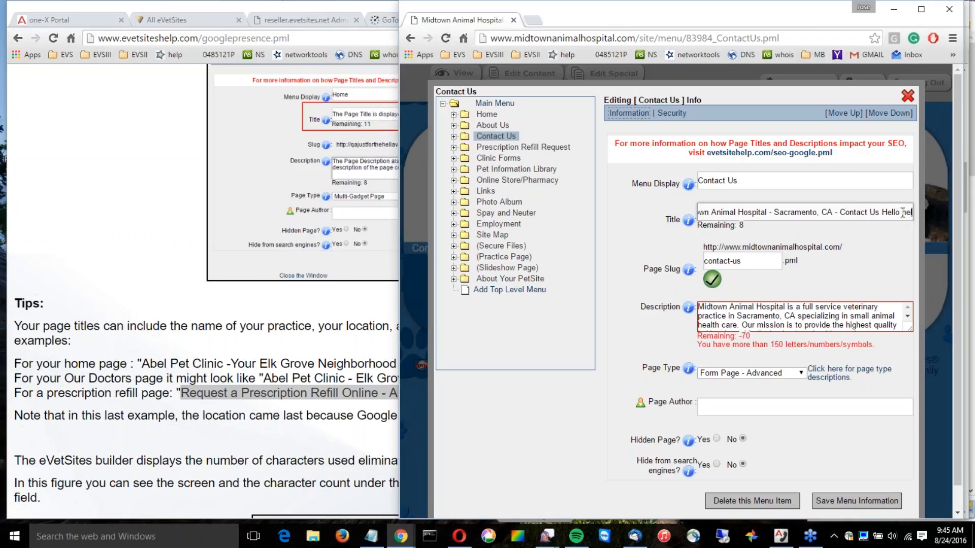
type("lo hello")
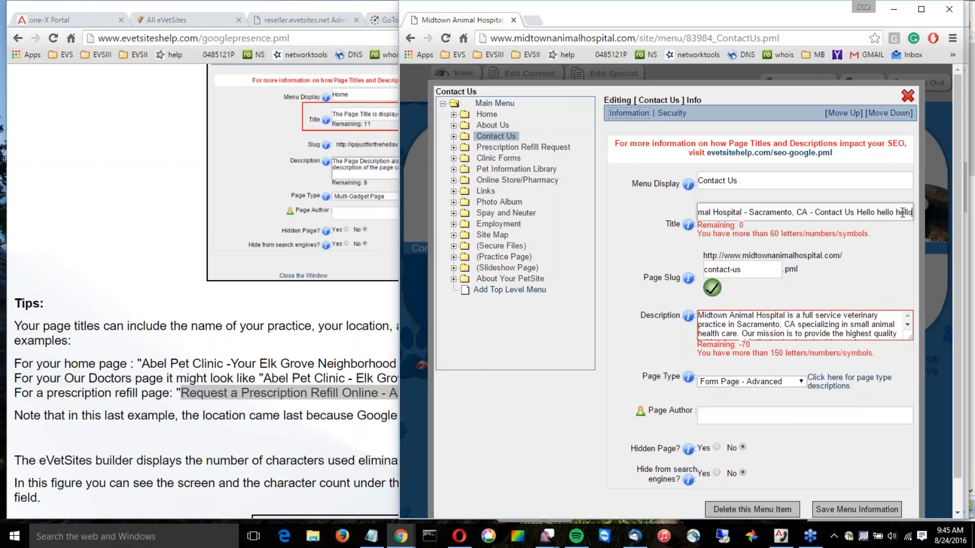
- Remove the test words from the Contact Us Title, leaving "Midtown Animal Hospital - Sacramento, CA - Contact Us"
key("BackSpace")
key("BackSpace")
key("BackSpace")
key("BackSpace")
key("BackSpace")
key("BackSpace")
key("BackSpace")
key("BackSpace")
key("BackSpace")
key("BackSpace")
key("BackSpace")
key("BackSpace")
key("BackSpace")
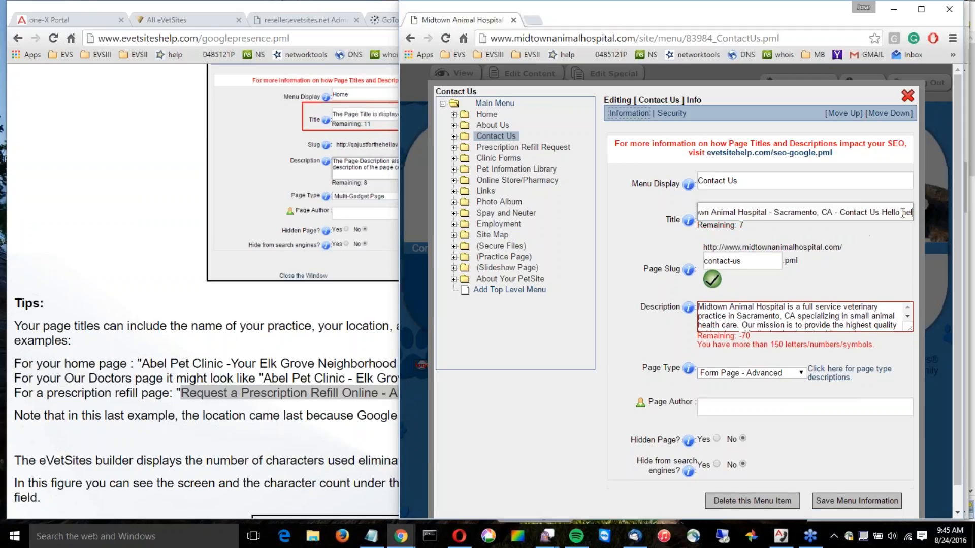
key("BackSpace")
key("BackSpace")
key("BackSpace")
key("BackSpace")
key("BackSpace")
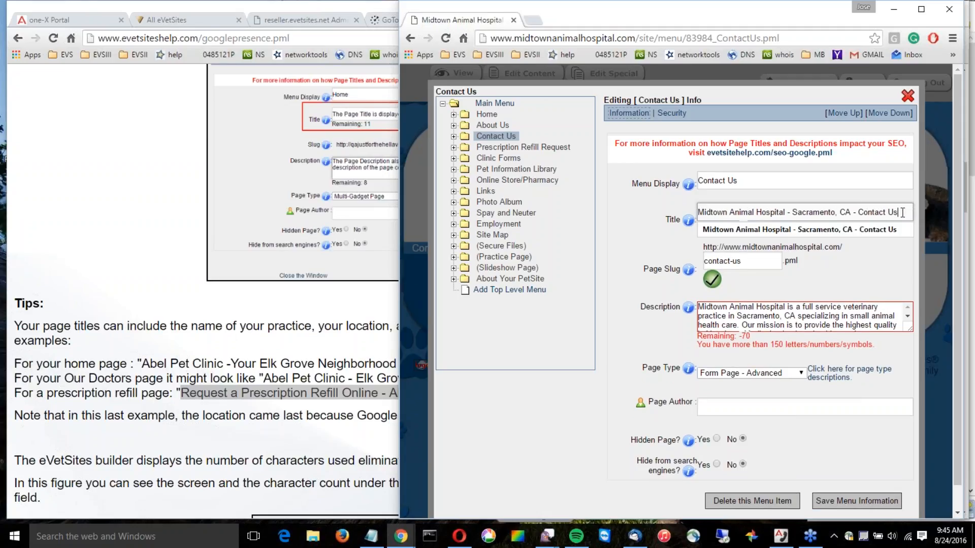
left_click(876, 275)
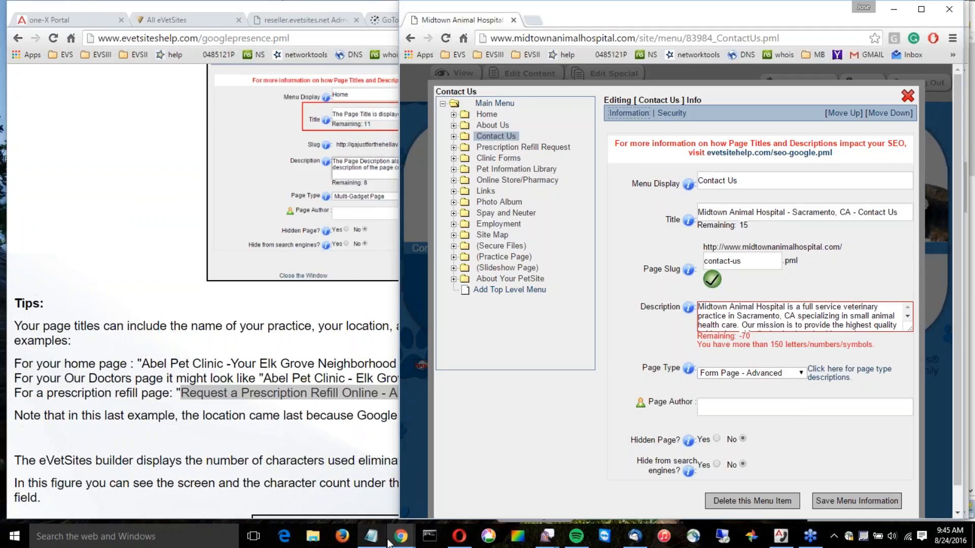
- Switch to the Google results for sacramento veterinarian and copy the domain midtownanimalhospital.com from the Midtown Animal Hospital listing
left_click(429, 497)
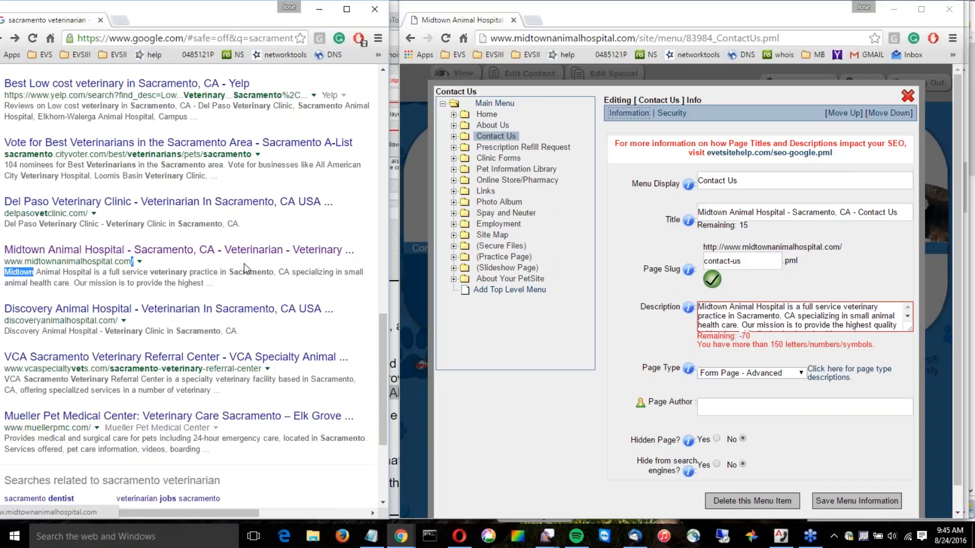
scroll(241, 272, "up", 1)
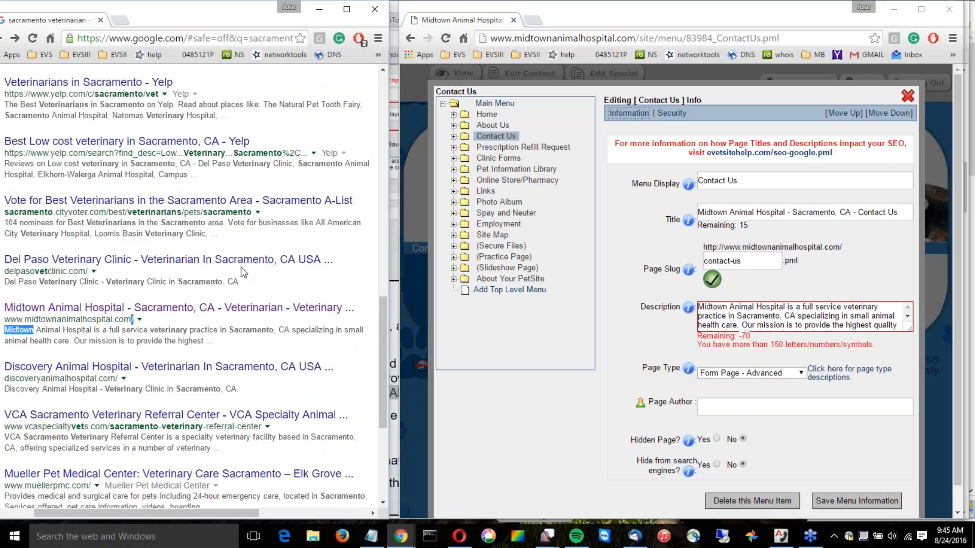
scroll(241, 273, "up", 10)
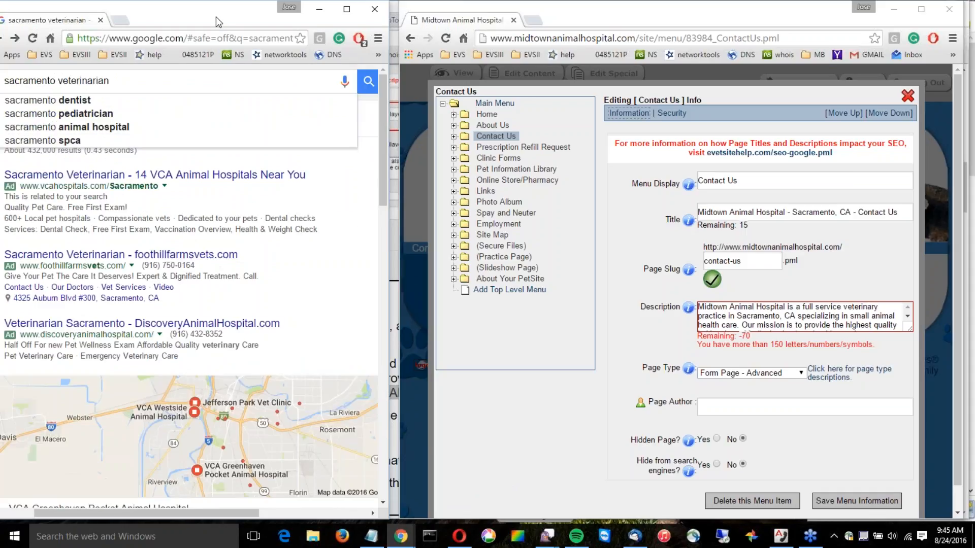
left_click_drag(220, 14, 236, 14)
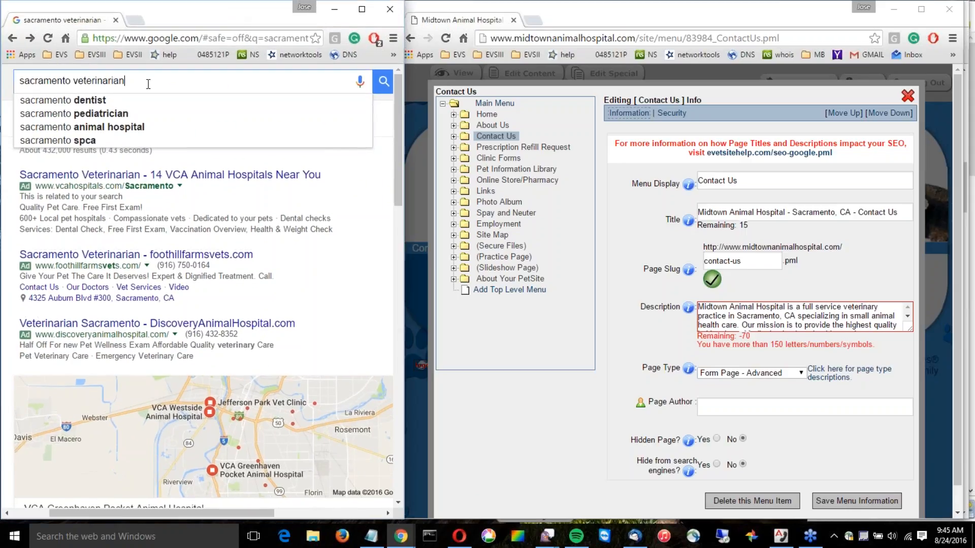
left_click_drag(125, 81, 6, 81)
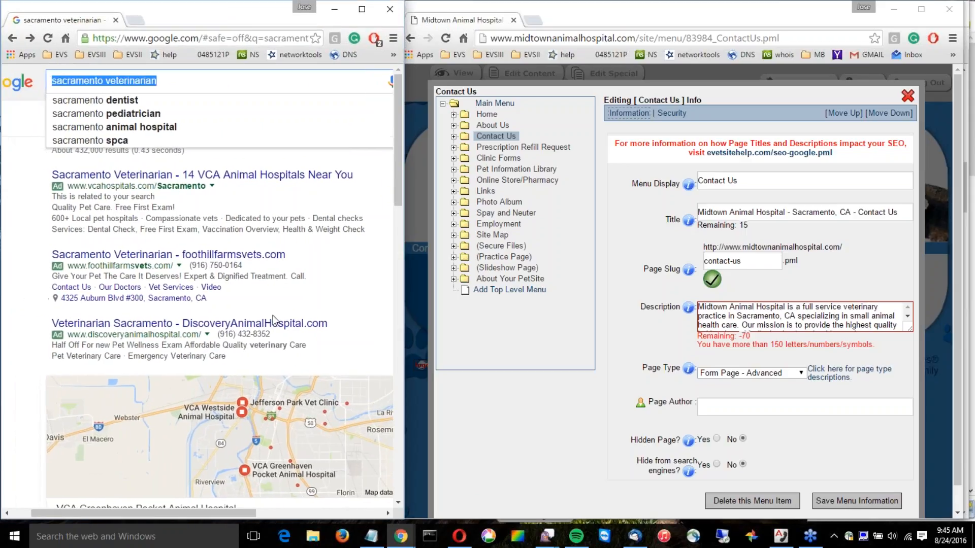
scroll(274, 273, "down", 6)
scroll(275, 273, "down", 10)
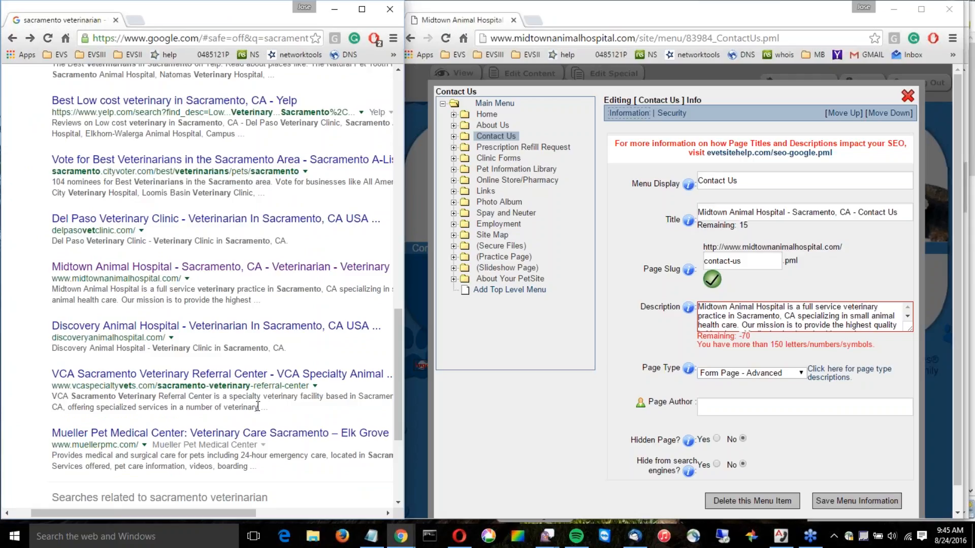
left_click_drag(179, 278, 71, 278)
key("ctrl+c")
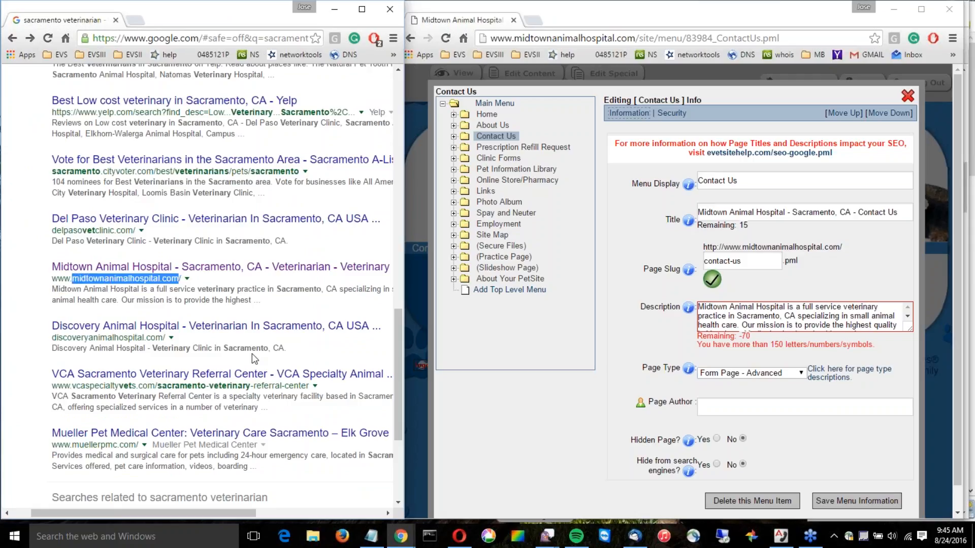
- Replace the Google search query with "site:midtownanimalhospital.com" and highlight it
scroll(308, 390, "up", 1)
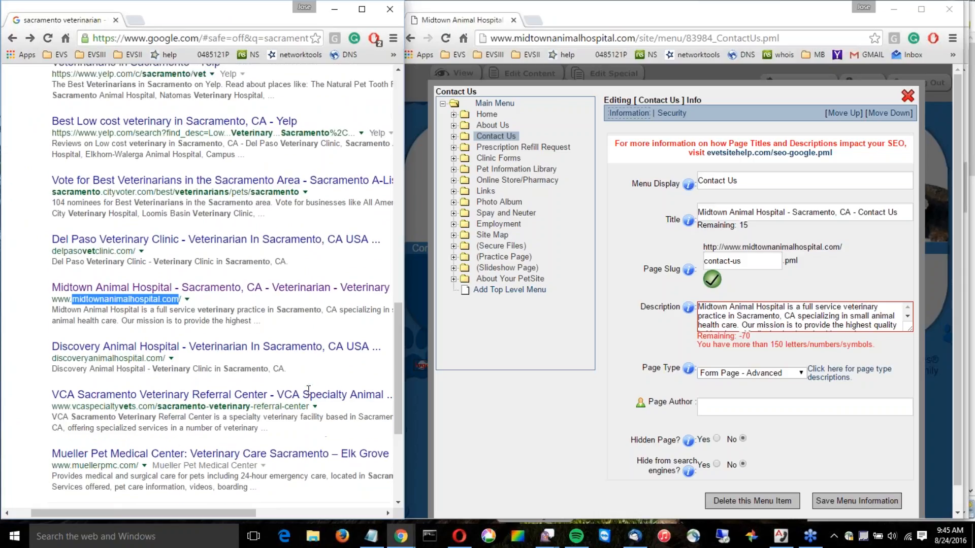
scroll(308, 389, "up", 10)
left_click(50, 90)
key("ctrl+a")
type("s")
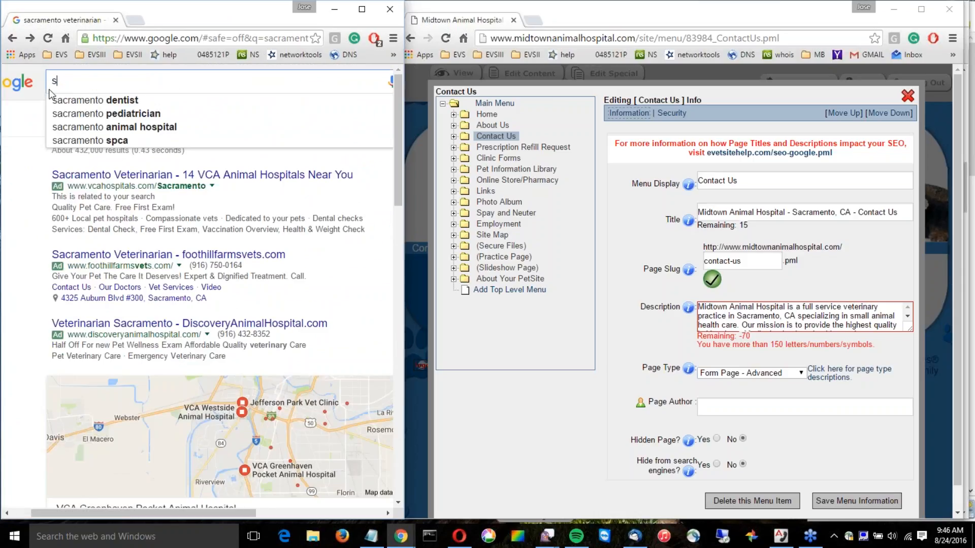
type("ite:")
key("ctrl+v")
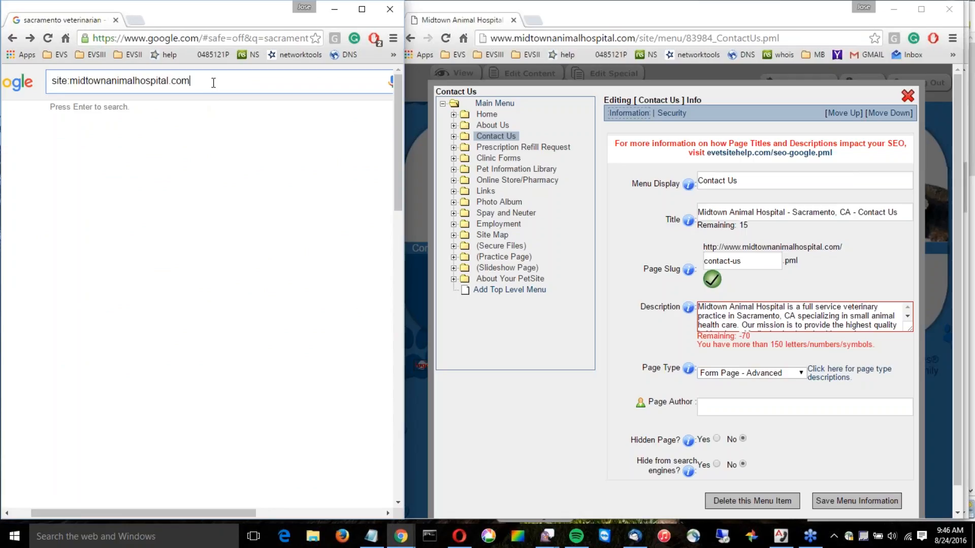
left_click_drag(189, 81, 22, 87)
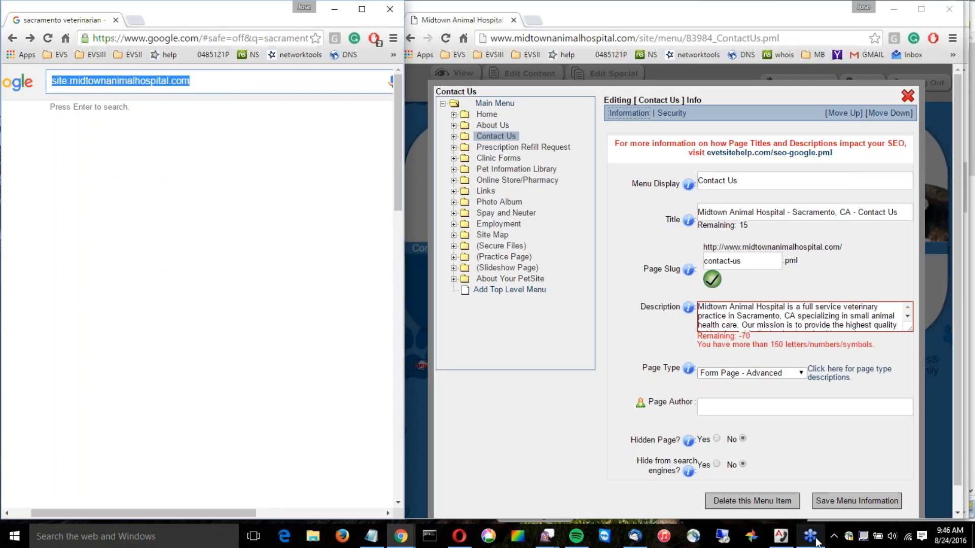
left_click(935, 516)
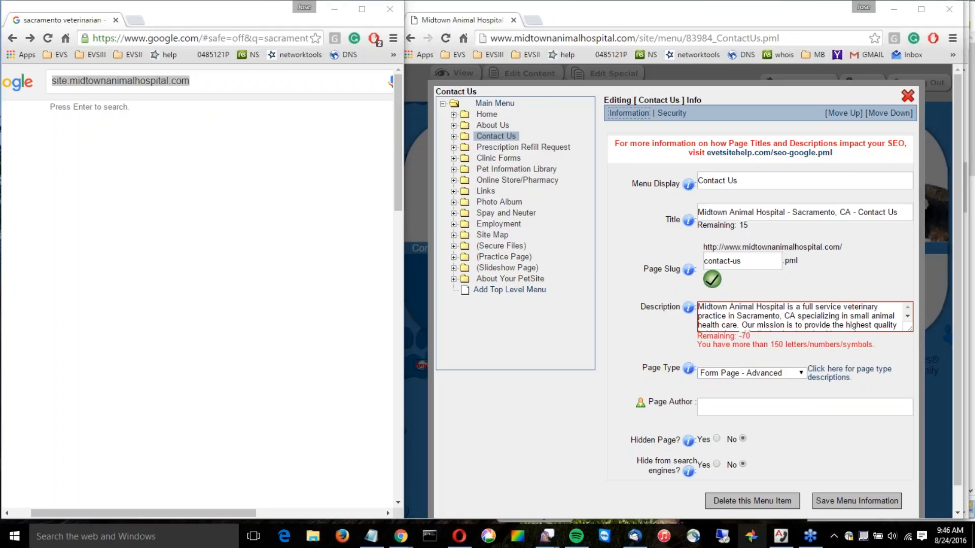
- Search Google within site:midtownanimalhospital.com for "feline" and for "elk grove"
left_click(194, 74)
type("feline")
key("Return")
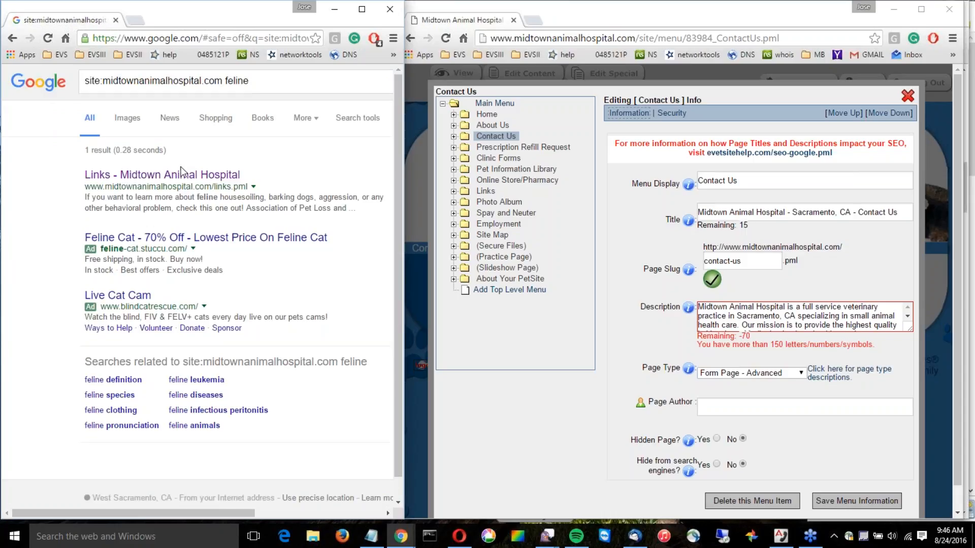
double_click(237, 81)
key("BackSpace")
type("elk grove")
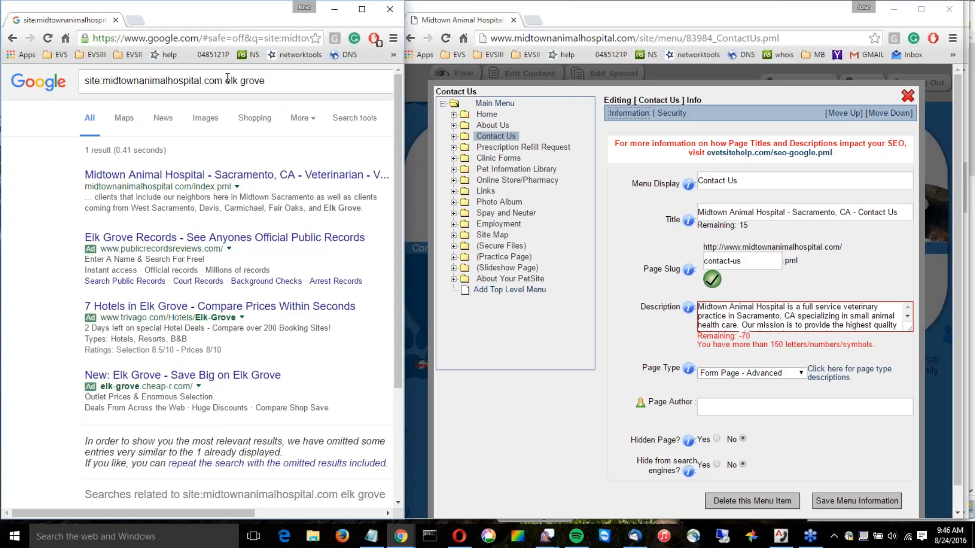
left_click_drag(226, 80, 266, 81)
left_click(376, 104)
type("board")
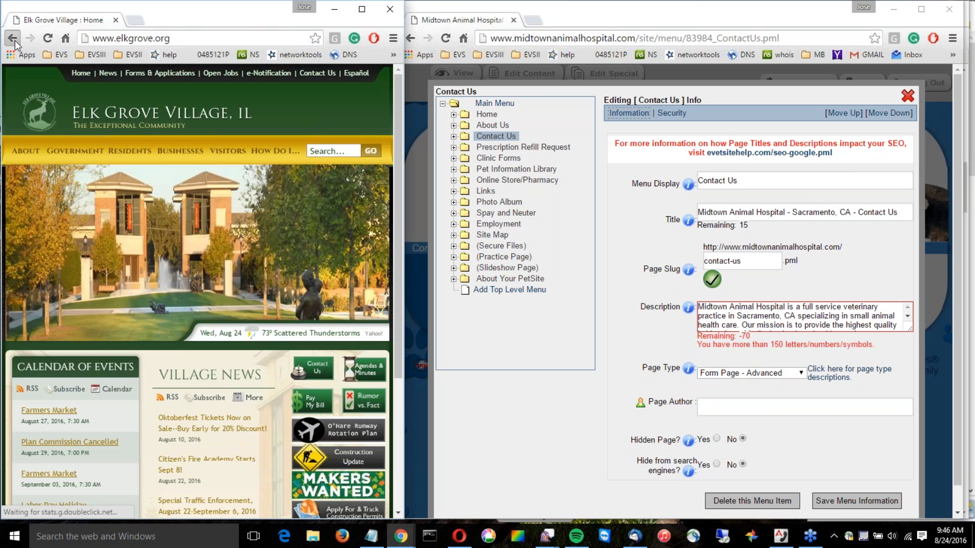
left_click(13, 39)
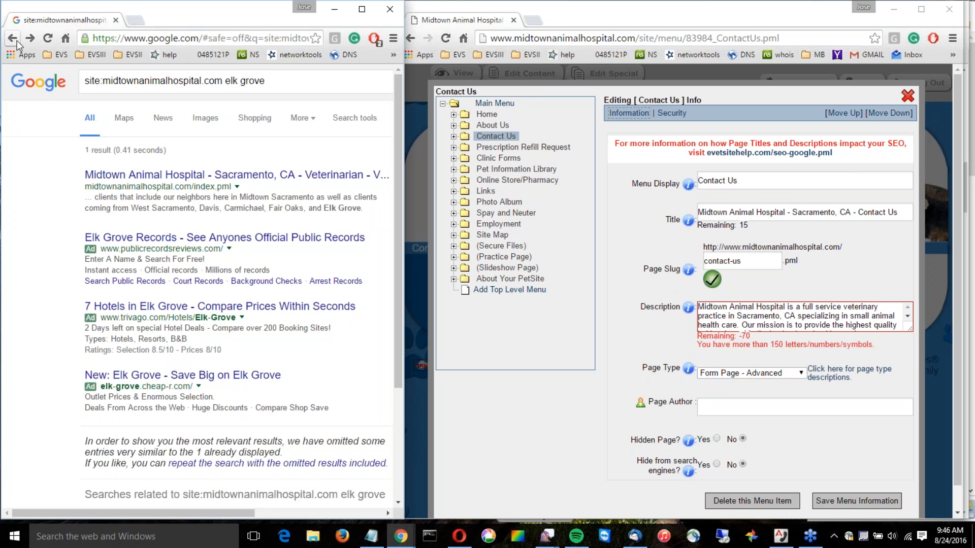
- Replace the keyword after the site operator with "boarding" and run the Google search
left_click_drag(226, 80, 311, 78)
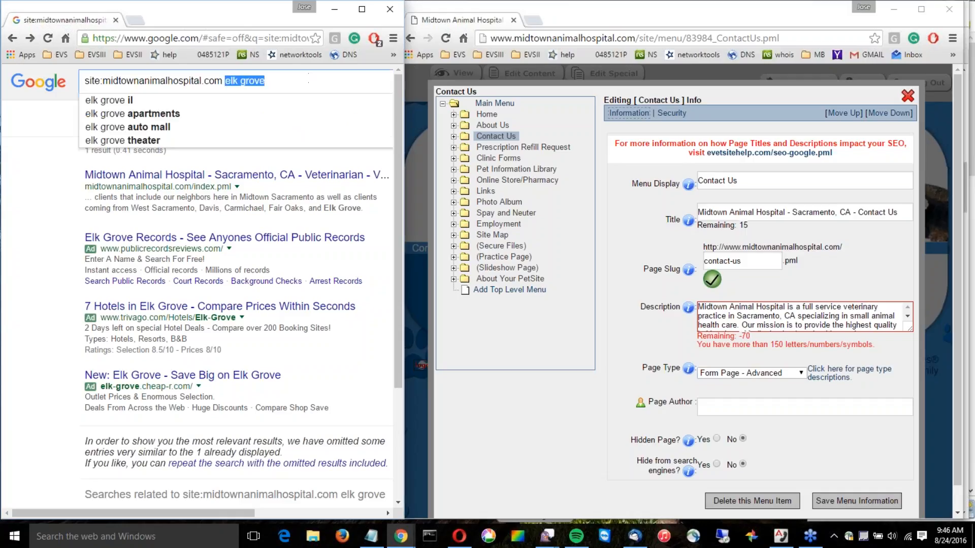
type("boarding")
key("Return")
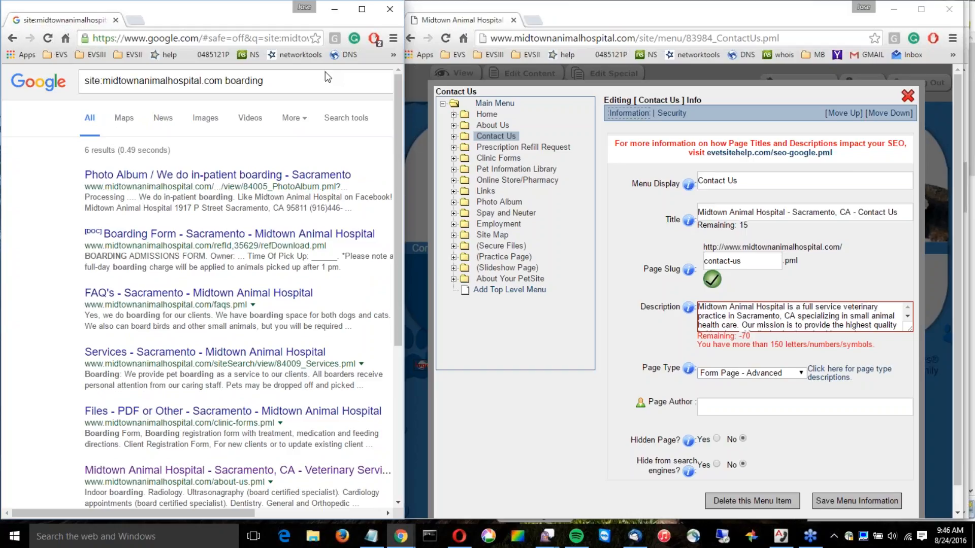
left_click(324, 72)
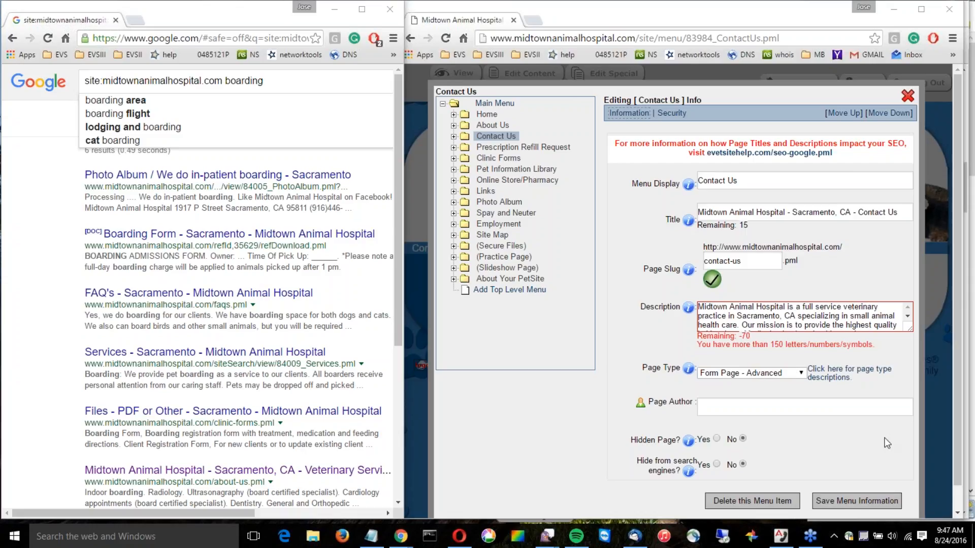
- Remove the keyword from the query and search Google for only "site:midtownanimalhospital.com" to list the site's indexed pages
left_click(222, 80)
key("shift+End")
key("Delete")
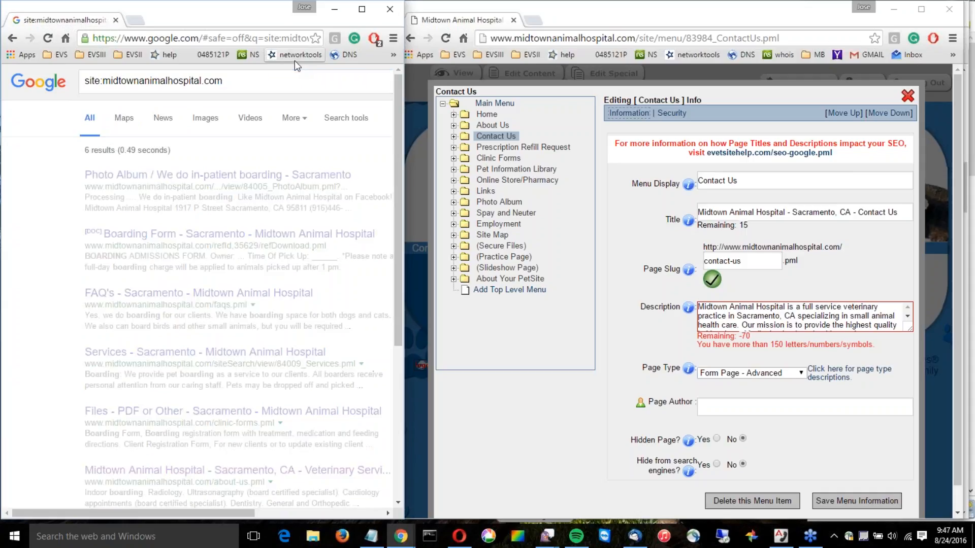
key("Return")
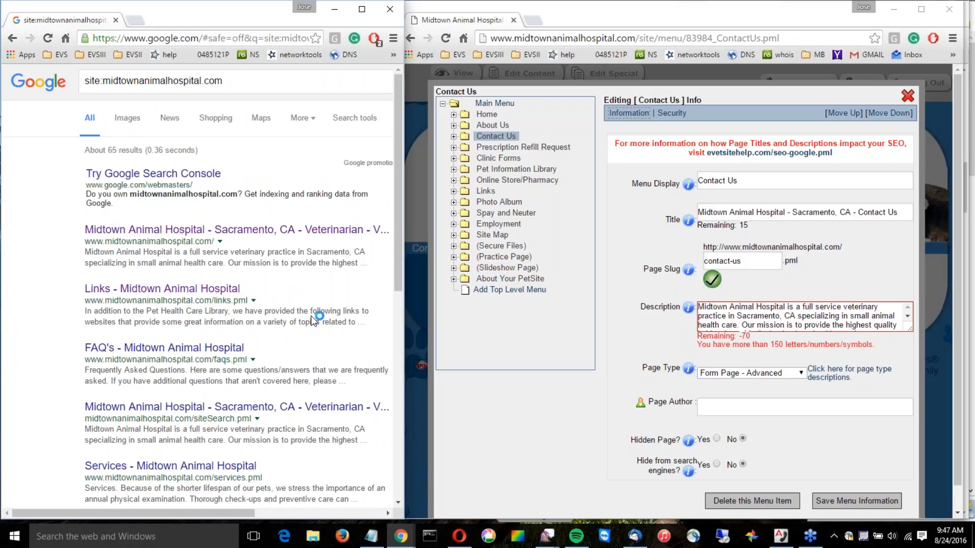
left_click(897, 437)
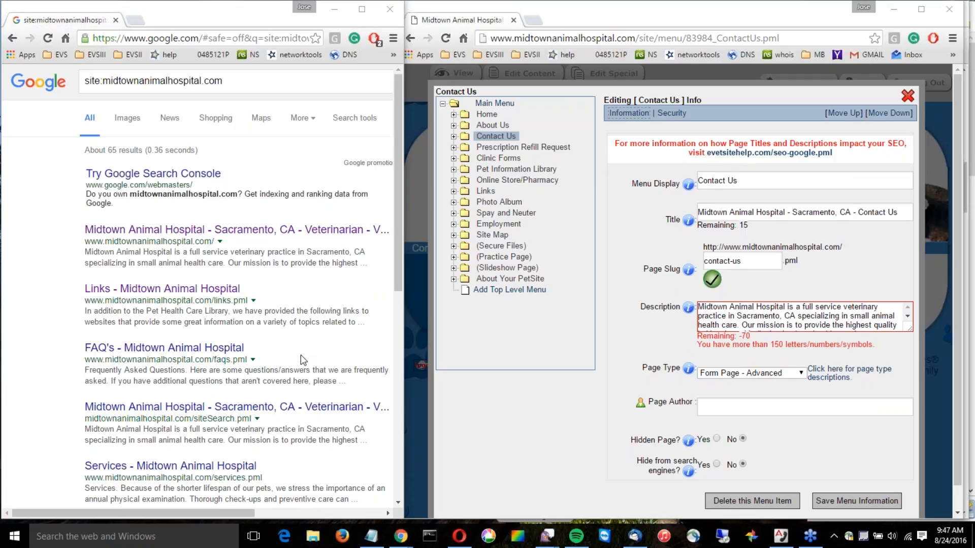
- Review the titles and descriptions of the Midtown Animal Hospital pages listed in the Google results
scroll(300, 354, "down", 3)
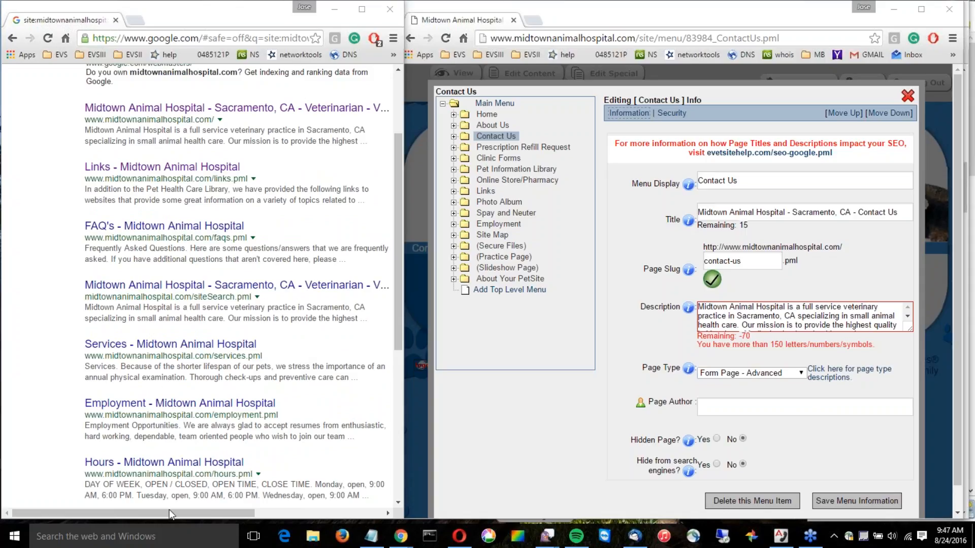
left_click_drag(168, 511, 200, 517)
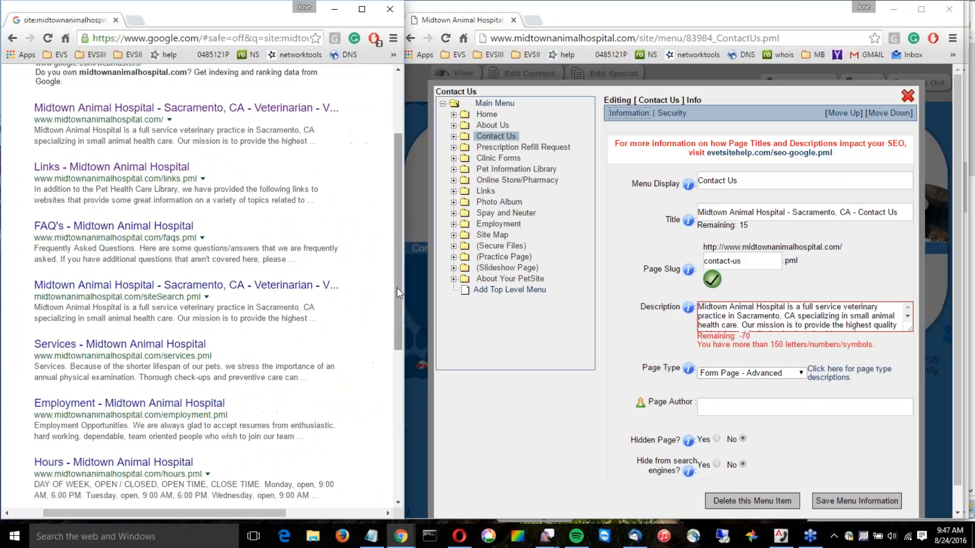
left_click_drag(397, 287, 397, 285)
left_click_drag(398, 276, 401, 250)
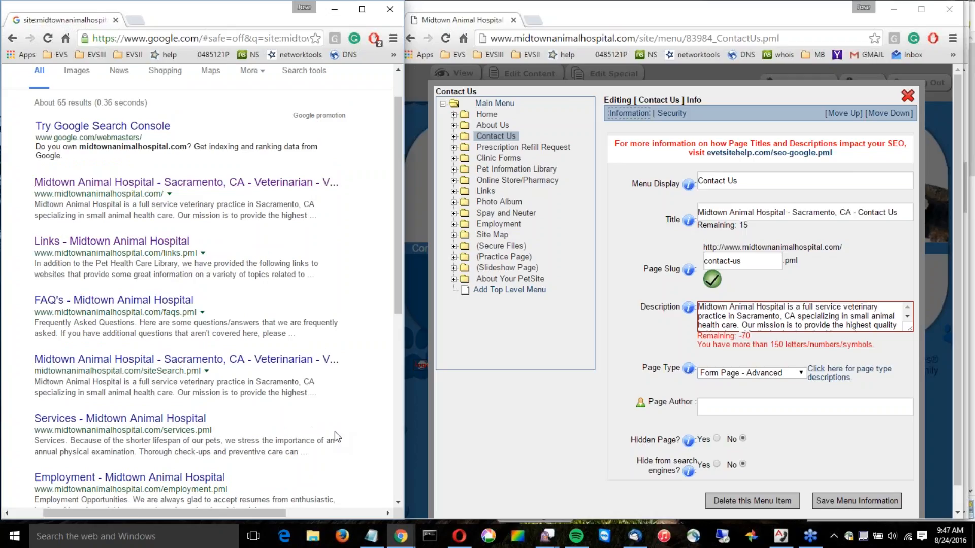
scroll(334, 432, "down", 5)
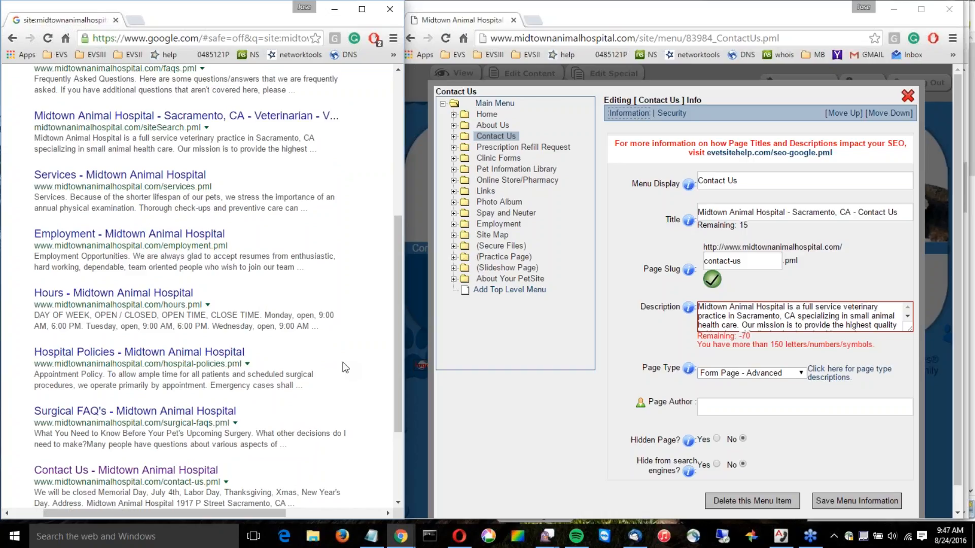
scroll(345, 367, "up", 4)
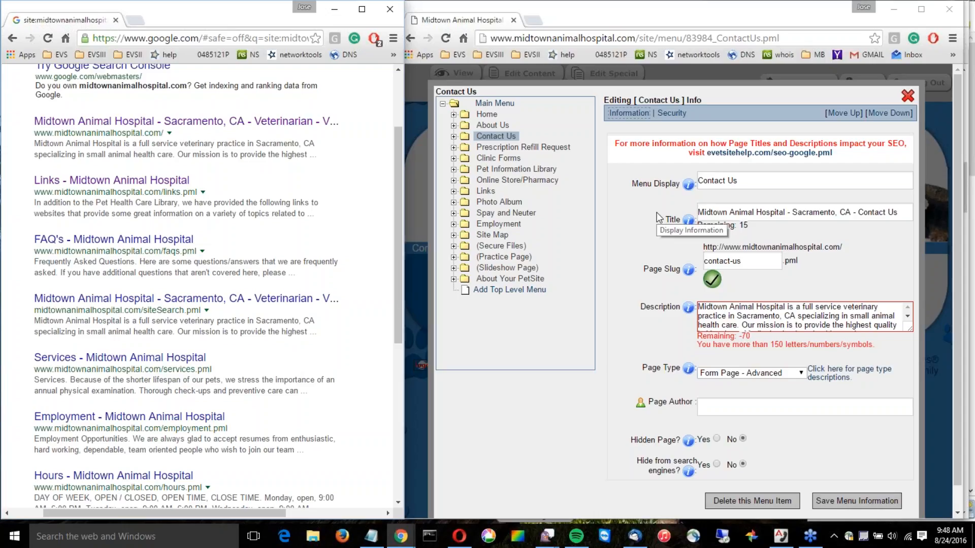
- Set the Links page's Title to "Midtown Animal Hospital - Sacramento, CA - Links" and save the menu information
left_click(486, 191)
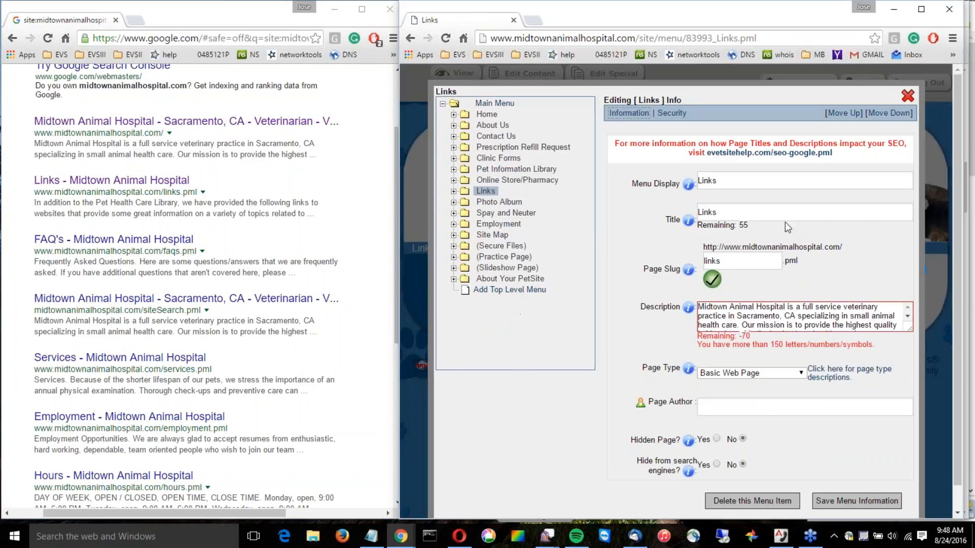
double_click(721, 215)
type("Midtown Animal Hospital - Sacramento, CA - Links")
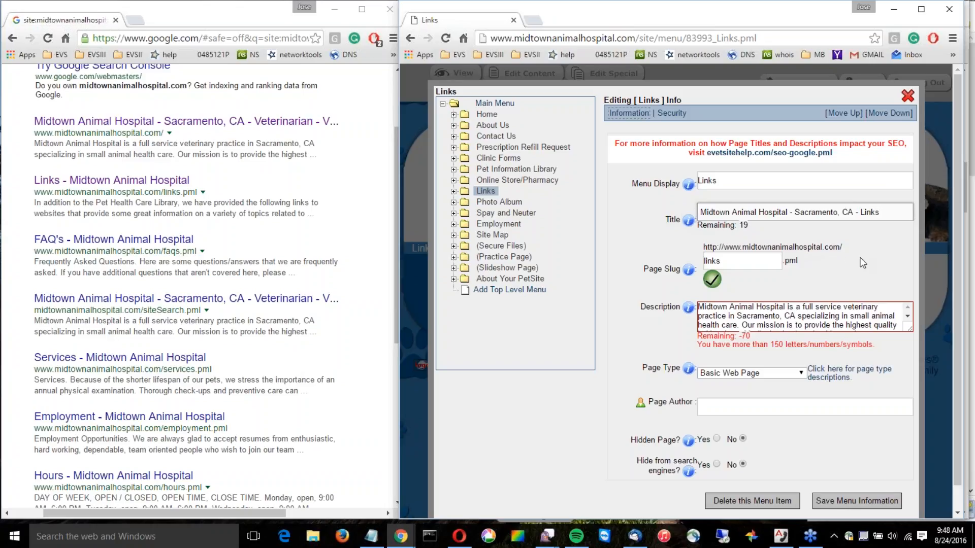
left_click(872, 309)
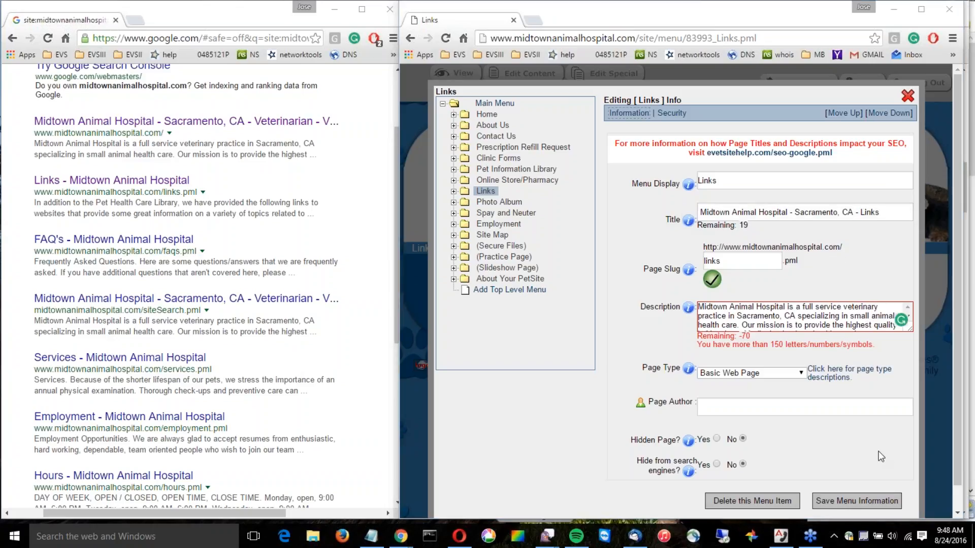
left_click(855, 501)
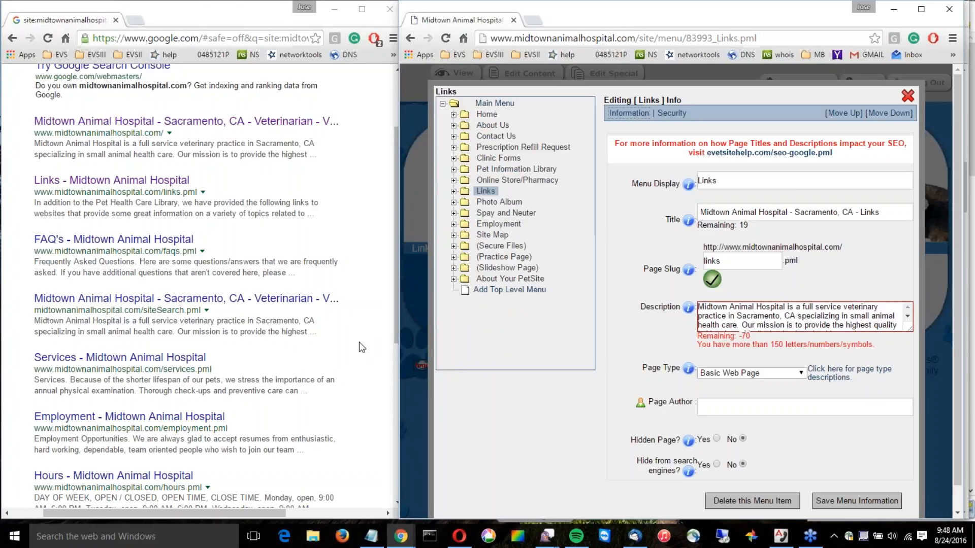
- Compare the page titles in the Google site results with the Title of the Links page
scroll(358, 342, "up", 3)
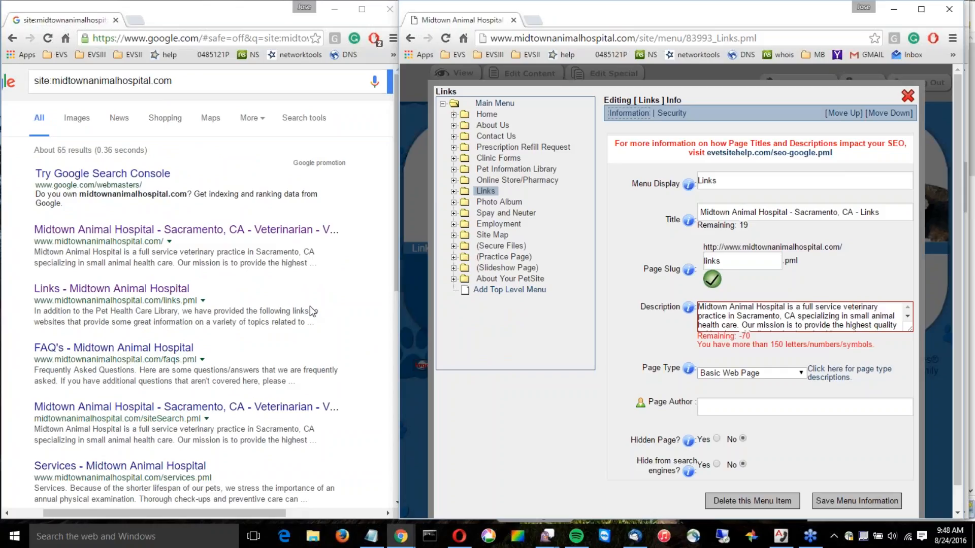
scroll(347, 318, "down", 3)
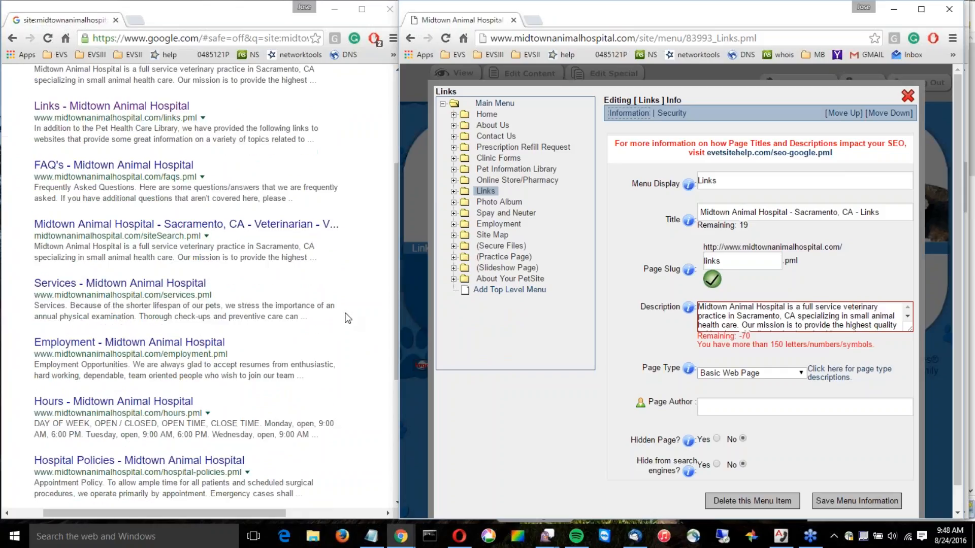
scroll(347, 318, "down", 4)
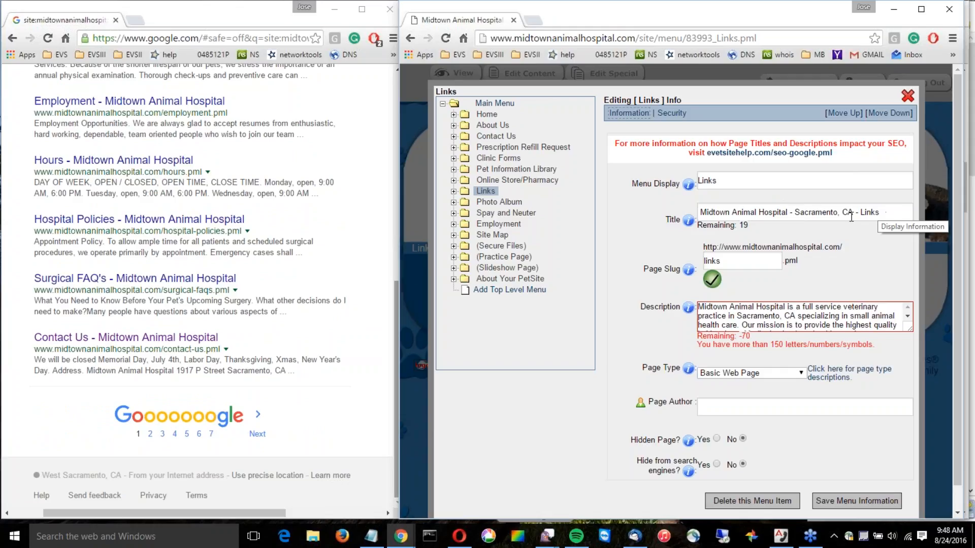
left_click(793, 212)
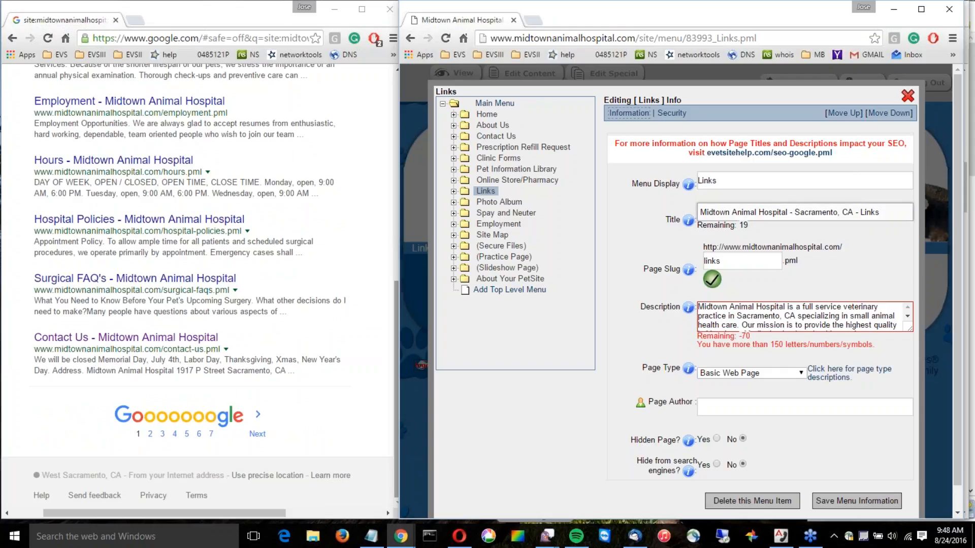
- Change the Links page's Title to "Midtown Animal Hospital in Sacramento, CA - Useful Links" and save the menu information
type("in")
key("Right")
key("Right")
key("Right")
key("Right")
key("Right")
key("Right")
key("Right")
key("Right")
key("Right")
key("Right")
key("Right")
key("Right")
key("Right")
type("Useful")
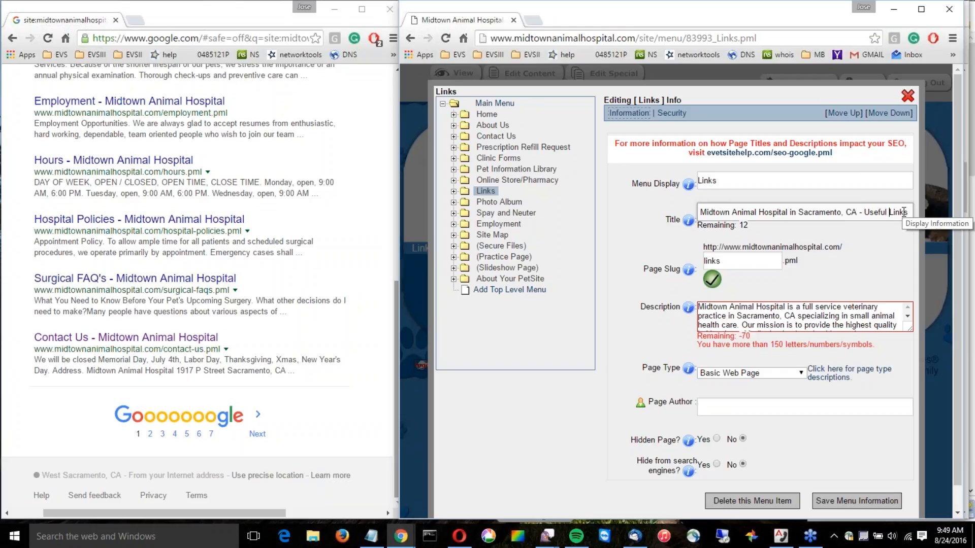
left_click(861, 500)
left_click_drag(737, 212, 899, 209)
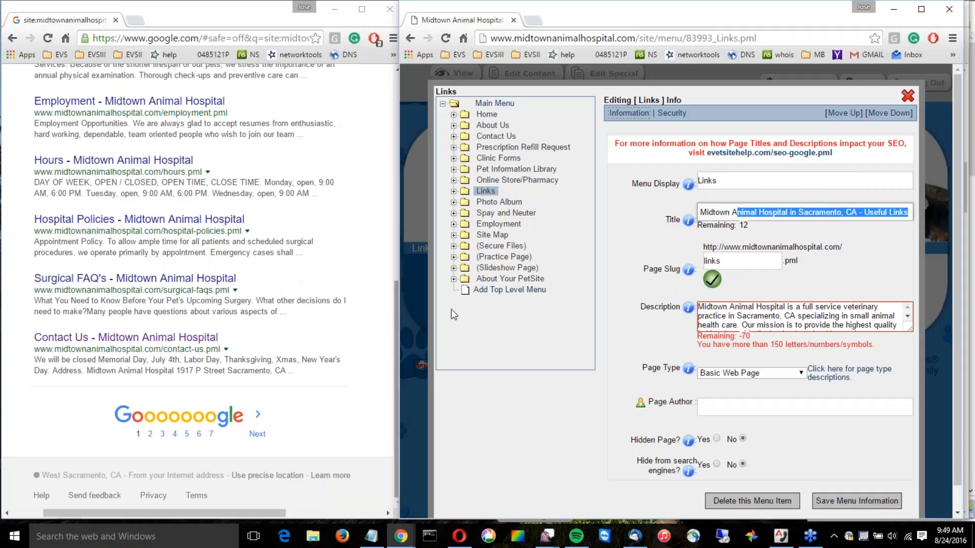
left_click(884, 281)
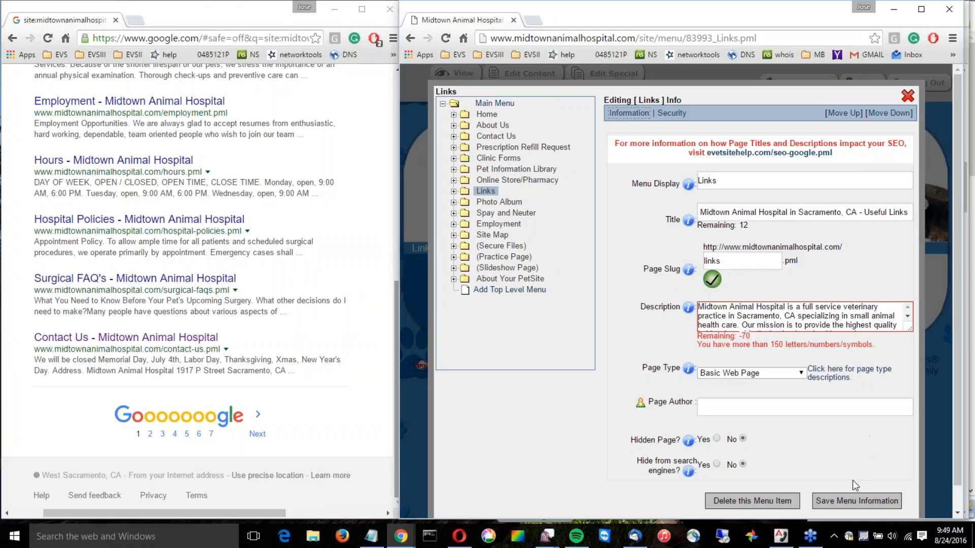
left_click(849, 504)
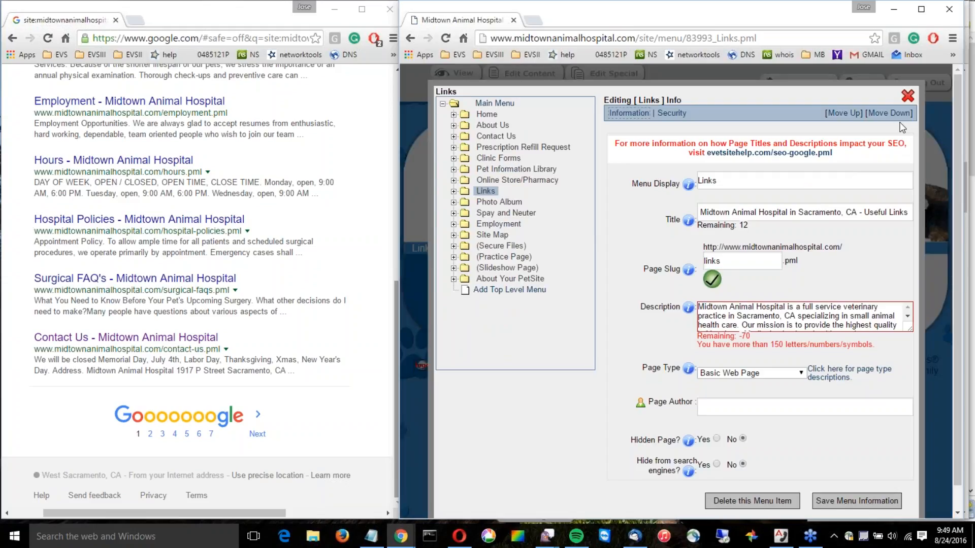
- Close the Links page's menu settings to look over the page content, and reopen its menu settings
left_click(907, 96)
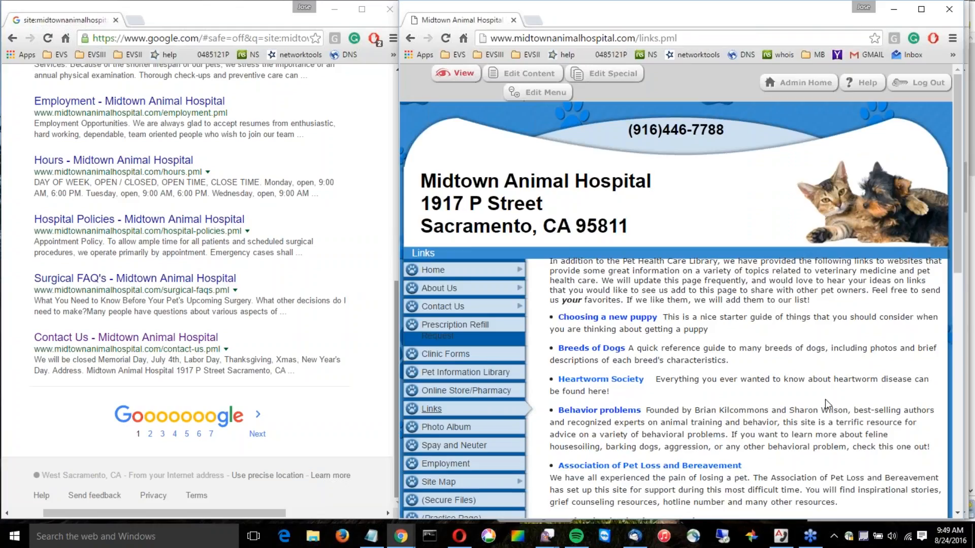
scroll(824, 399, "down", 10)
scroll(857, 278, "up", 10)
double_click(863, 262)
left_click(533, 94)
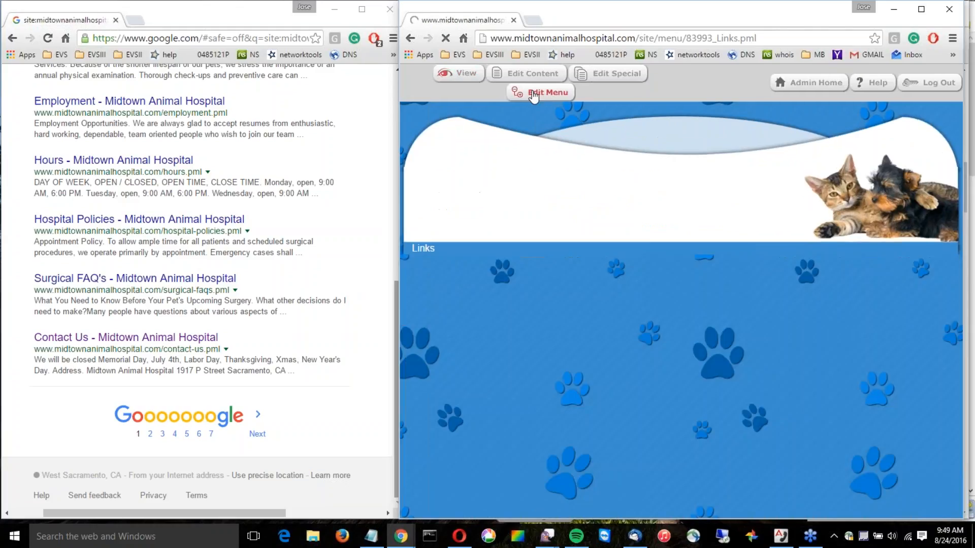
- Append the unrelated keywords "Harambe Taylor Swift Kanye" to the end of the Links page's Title
left_click_drag(895, 212, 965, 219)
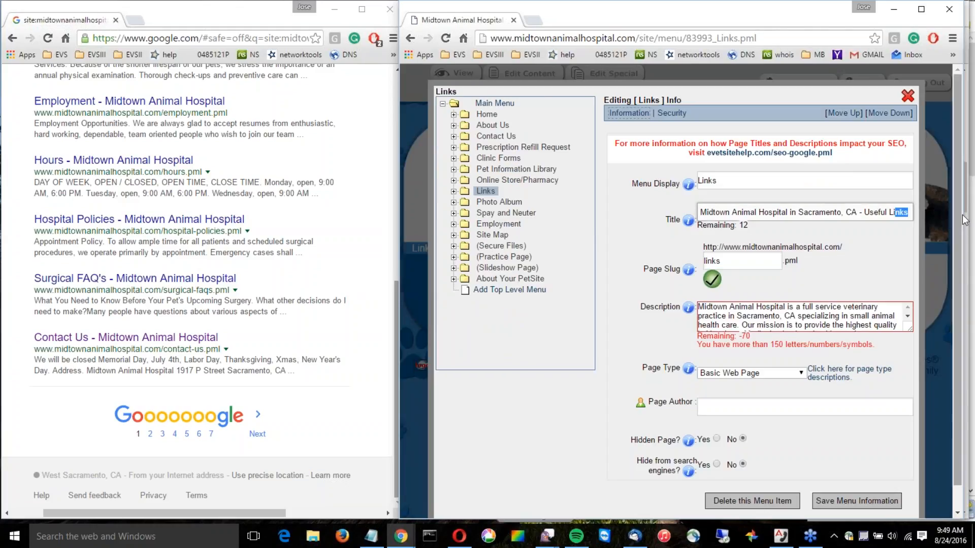
key("Right")
type("Haramb")
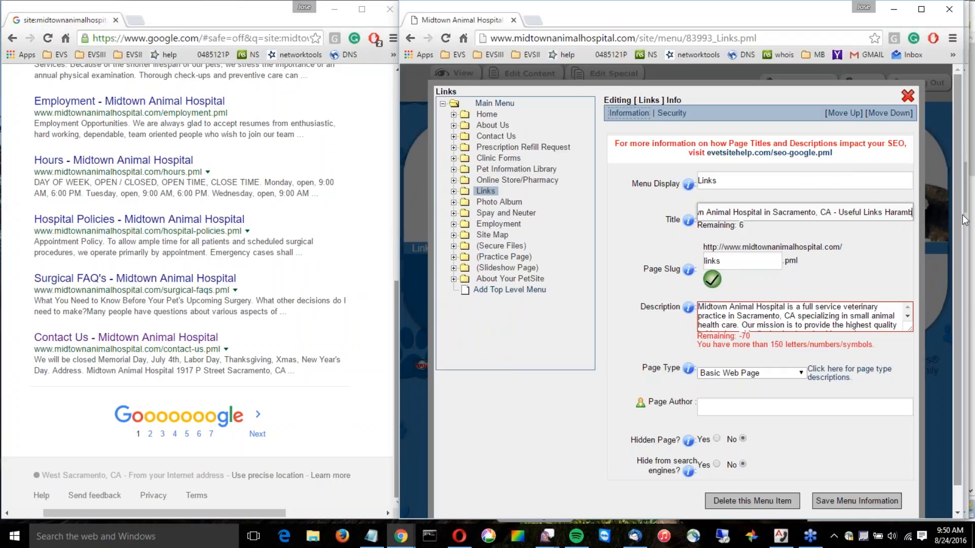
type("e Taylor Swift")
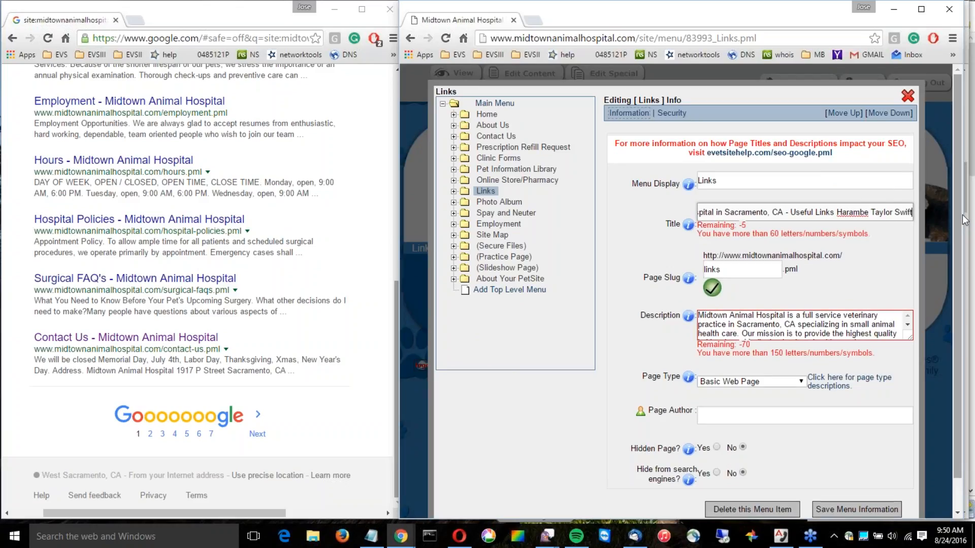
type(" Kanye")
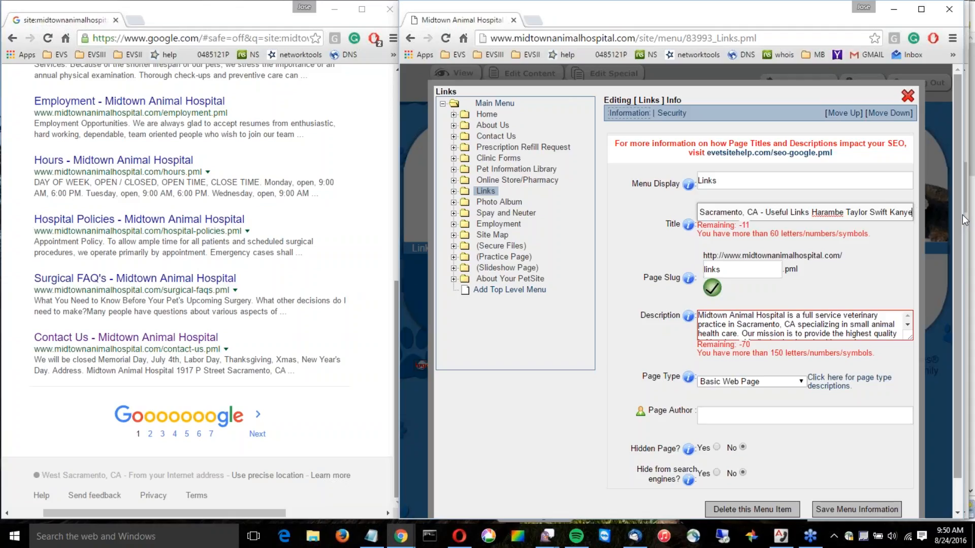
- Remove the unrelated keywords from the Title so it ends with "Useful Links"
key("BackSpace")
key("BackSpace")
key("BackSpace")
key("BackSpace")
key("BackSpace")
key("BackSpace")
key("BackSpace")
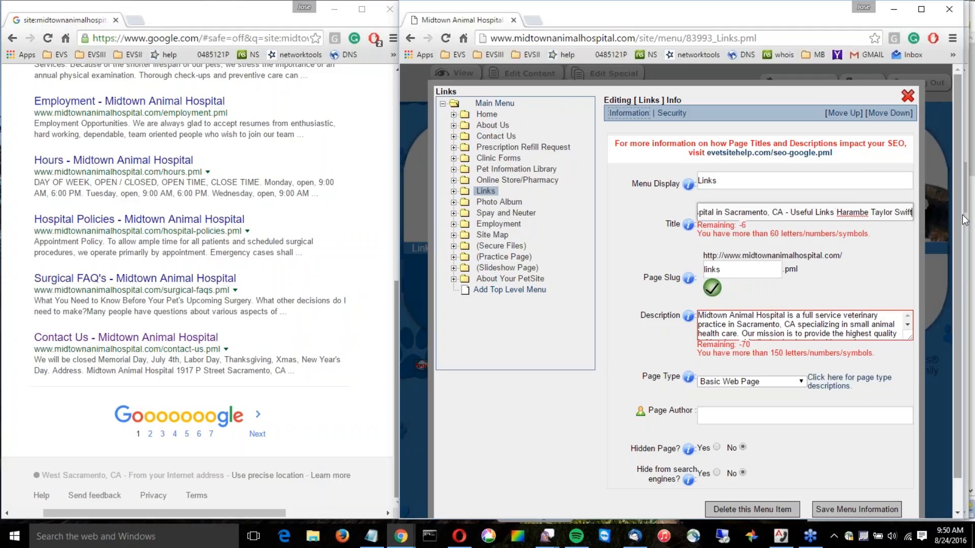
key("BackSpace")
key("BackSpace")
key("BackSpace")
key("BackSpace")
key("BackSpace")
key("BackSpace")
key("BackSpace")
key("BackSpace")
key("BackSpace")
key("BackSpace")
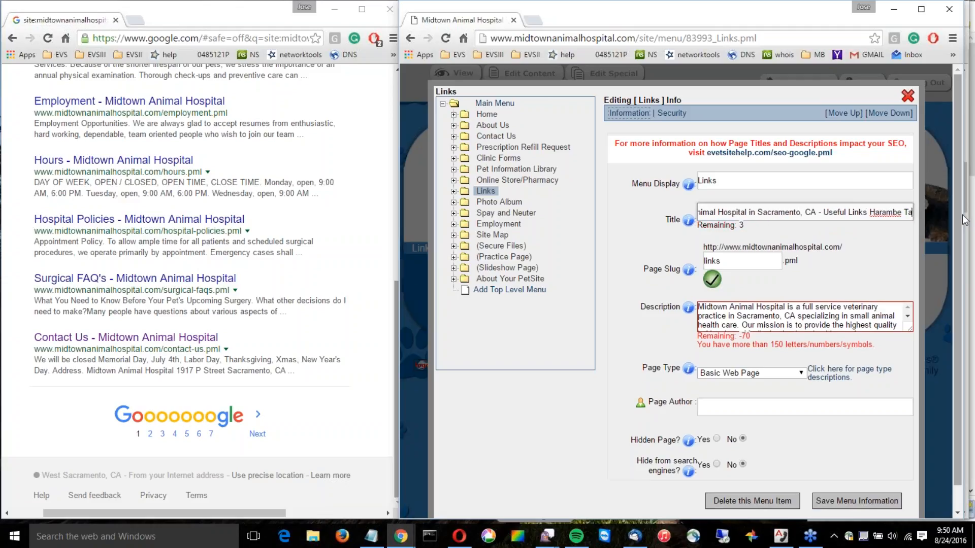
key("BackSpace")
key("BackSpace")
key("BackSpace")
key("BackSpace")
key("BackSpace")
key("BackSpace")
key("BackSpace")
key("BackSpace")
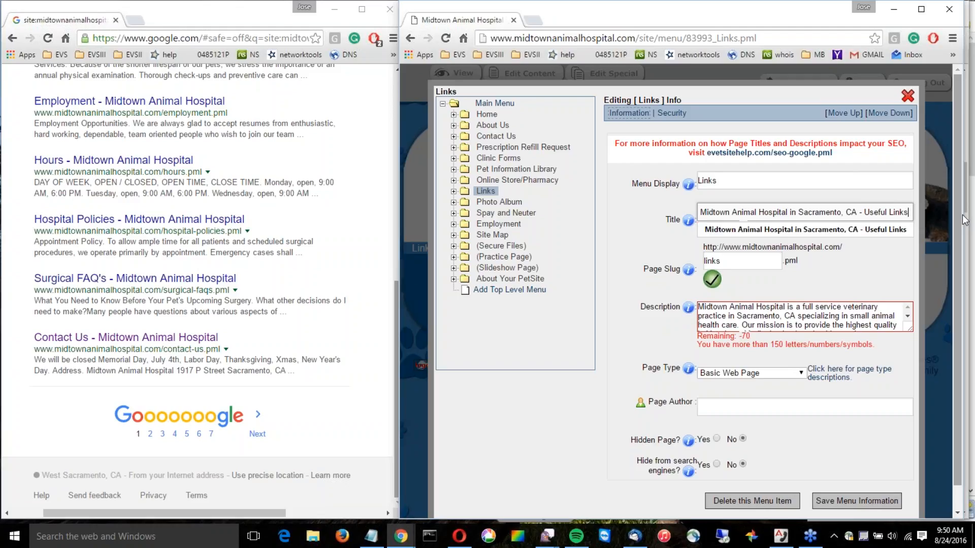
- Save the Links page's menu information
left_click(867, 264)
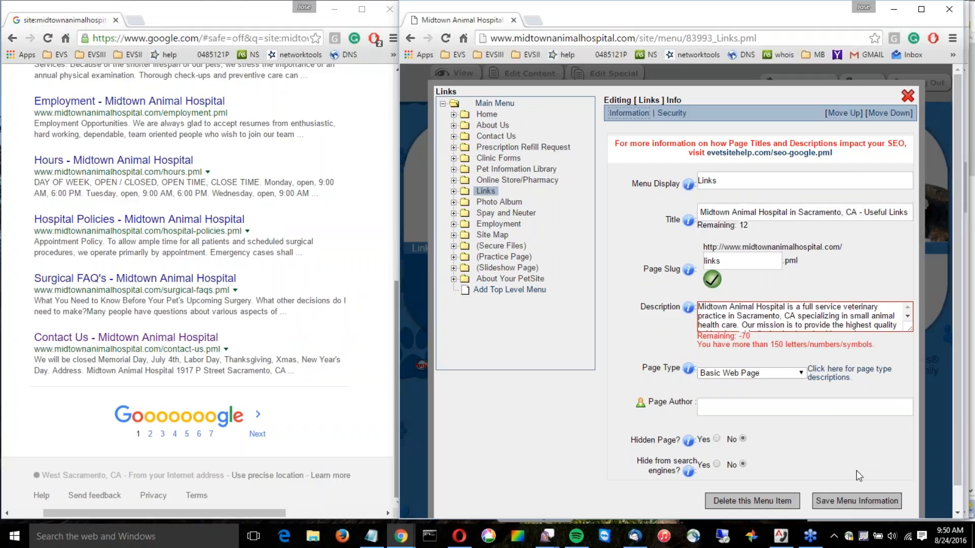
left_click(856, 502)
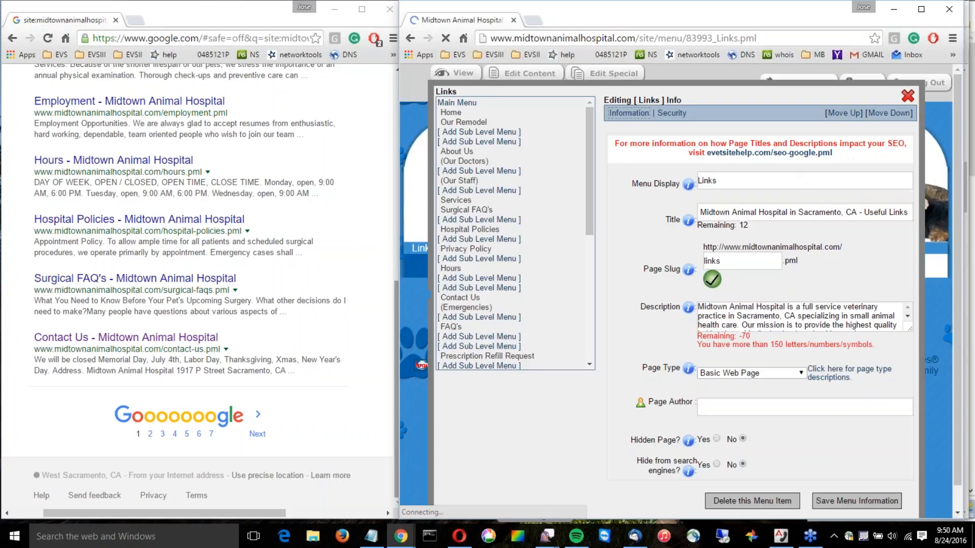
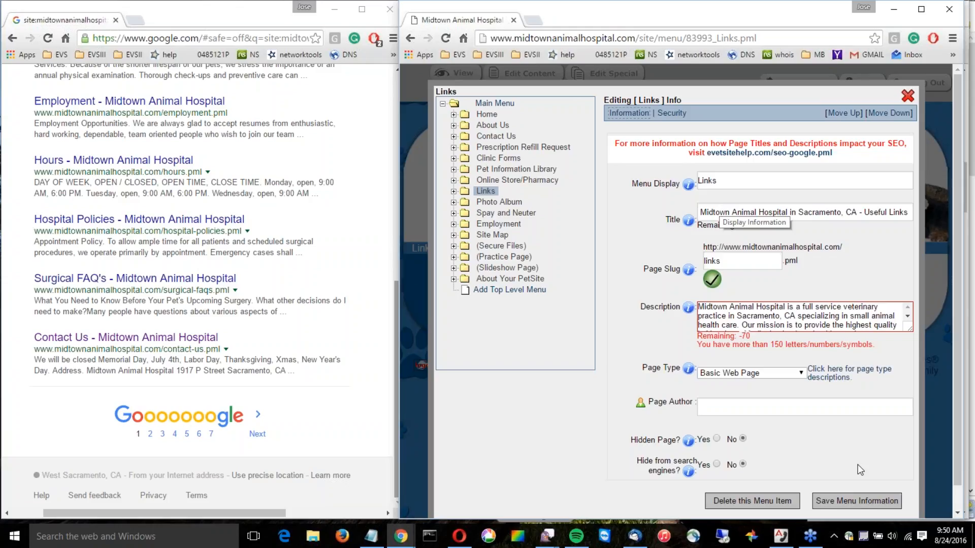
left_click(870, 501)
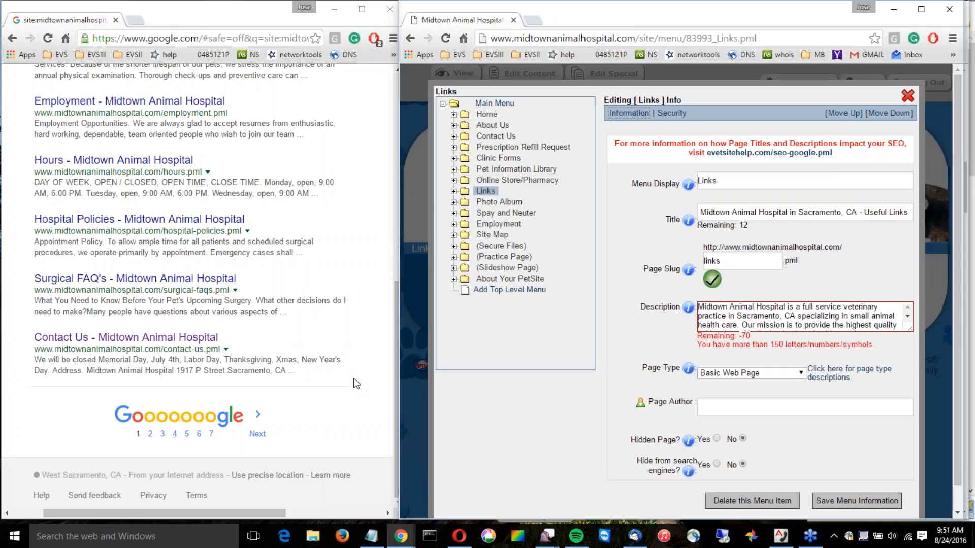
- Examine the page addresses in the Google site results and compare them with the Links page's Page Slug
left_click_drag(391, 330, 388, 331)
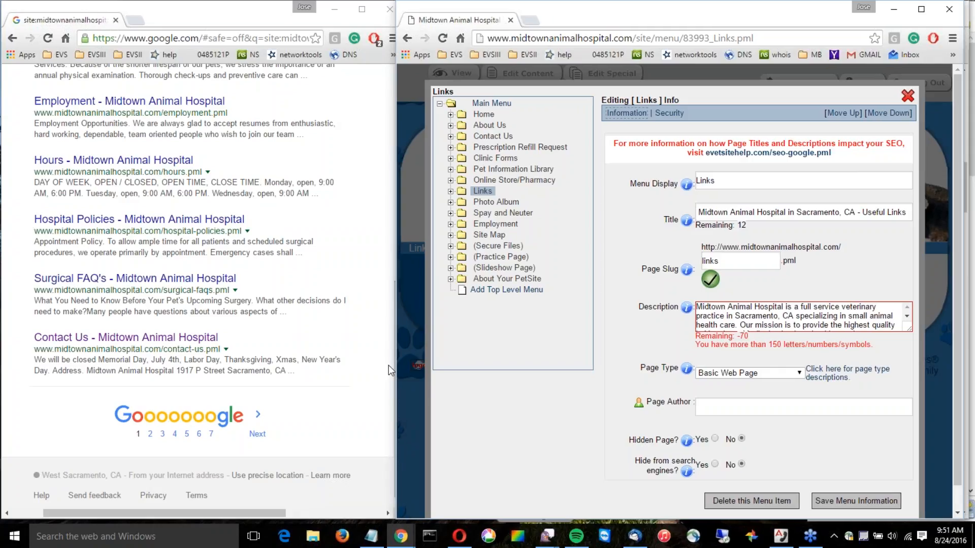
scroll(389, 370, "up", 8)
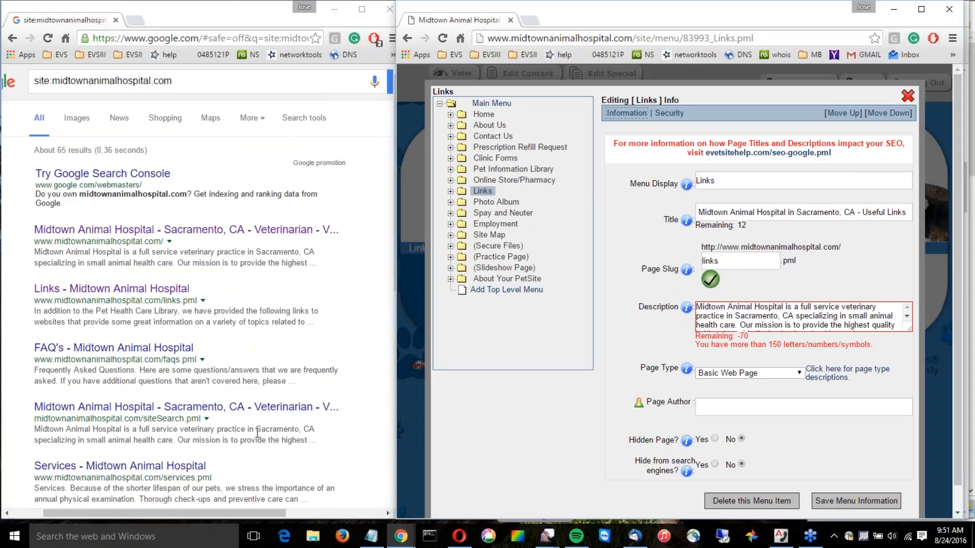
scroll(256, 432, "down", 1)
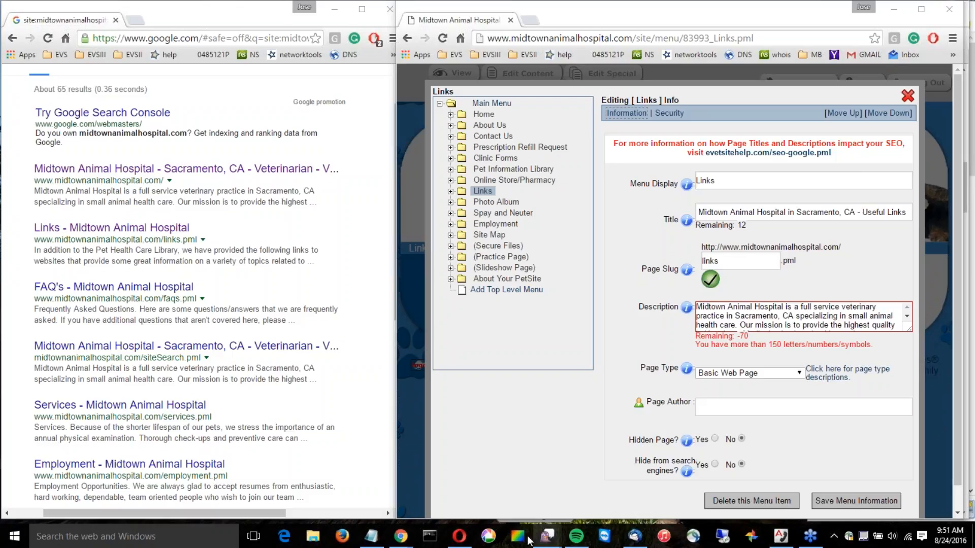
mouse_move(791, 544)
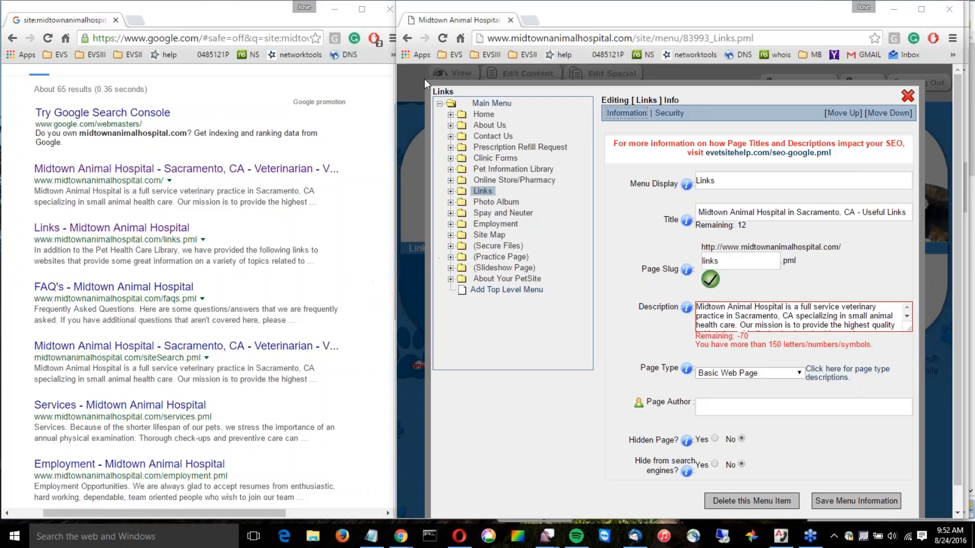
left_click(370, 128)
scroll(364, 215, "up", 2)
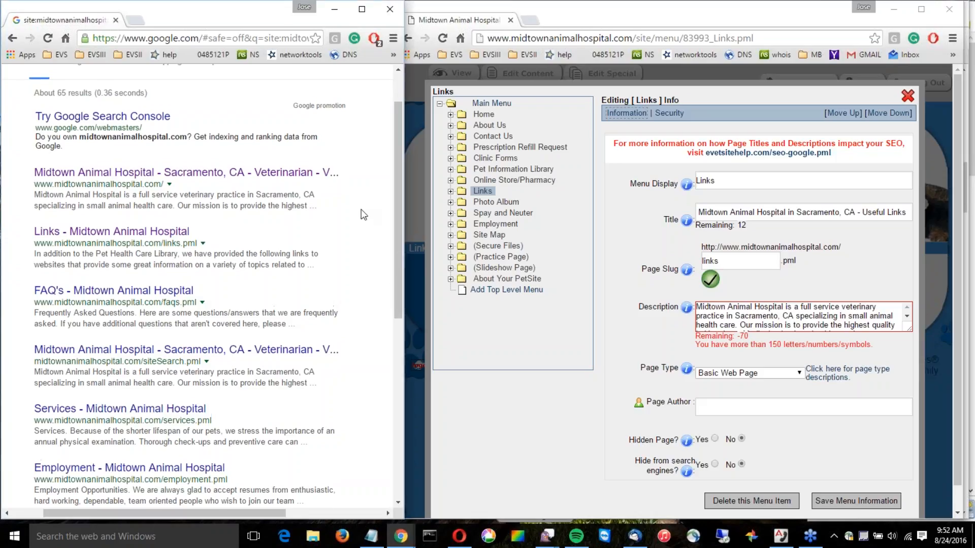
left_click(892, 328)
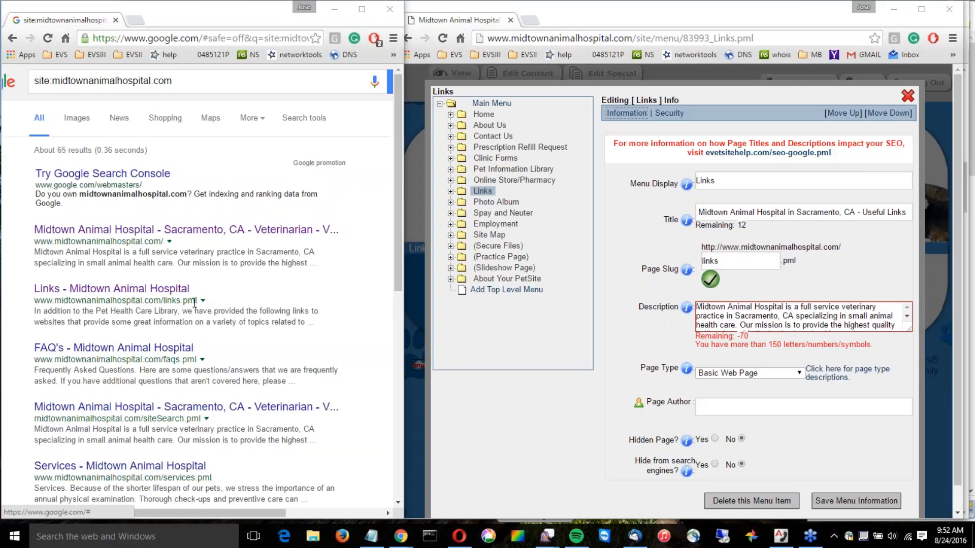
left_click_drag(196, 360, 154, 361)
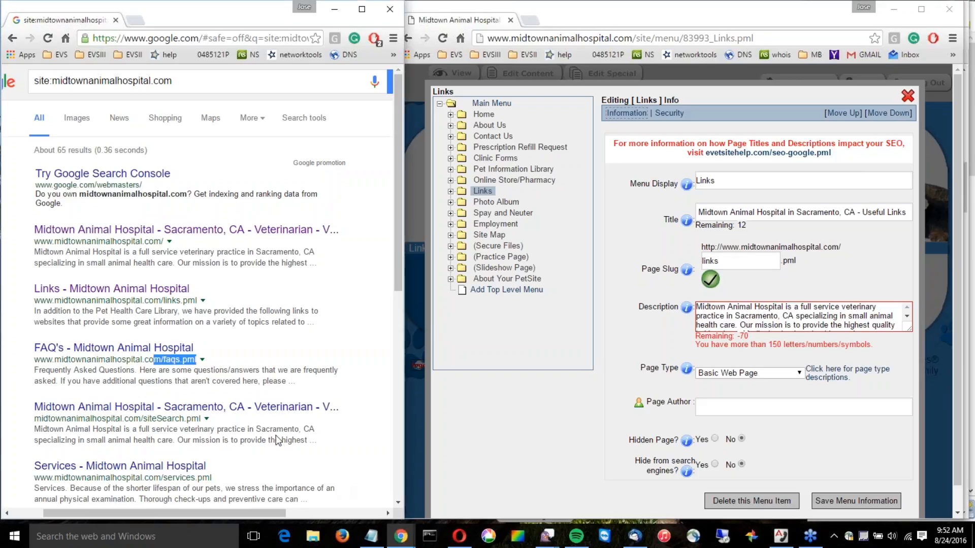
left_click_drag(201, 419, 141, 420)
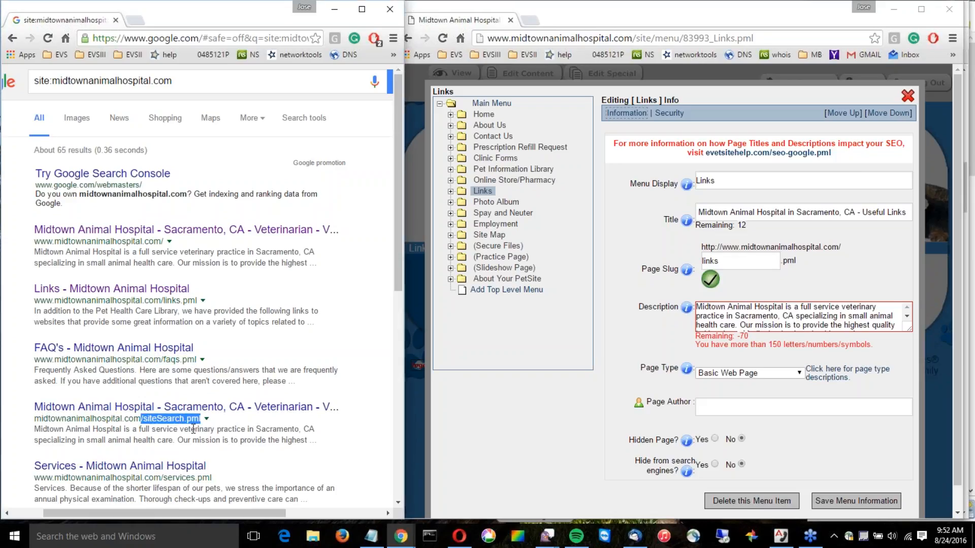
scroll(269, 436, "down", 3)
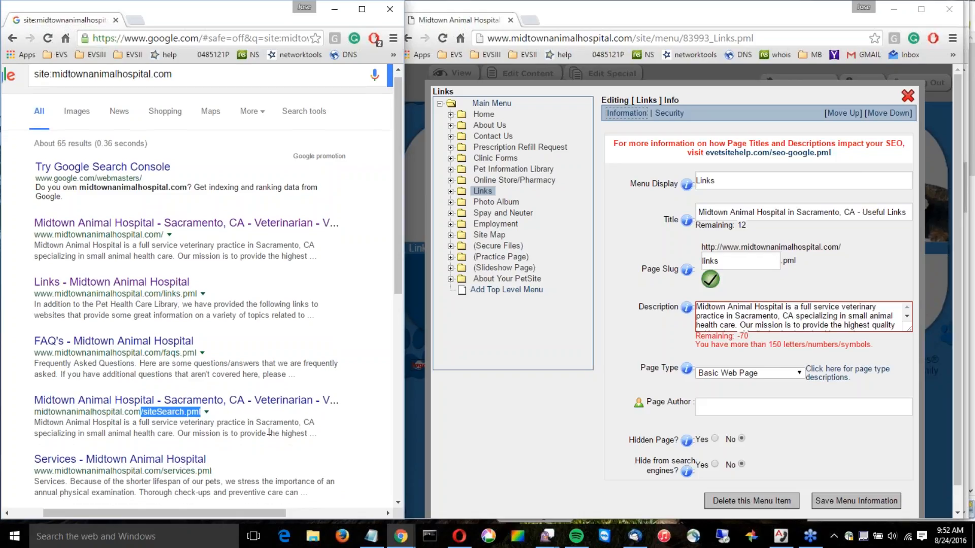
left_click(751, 260)
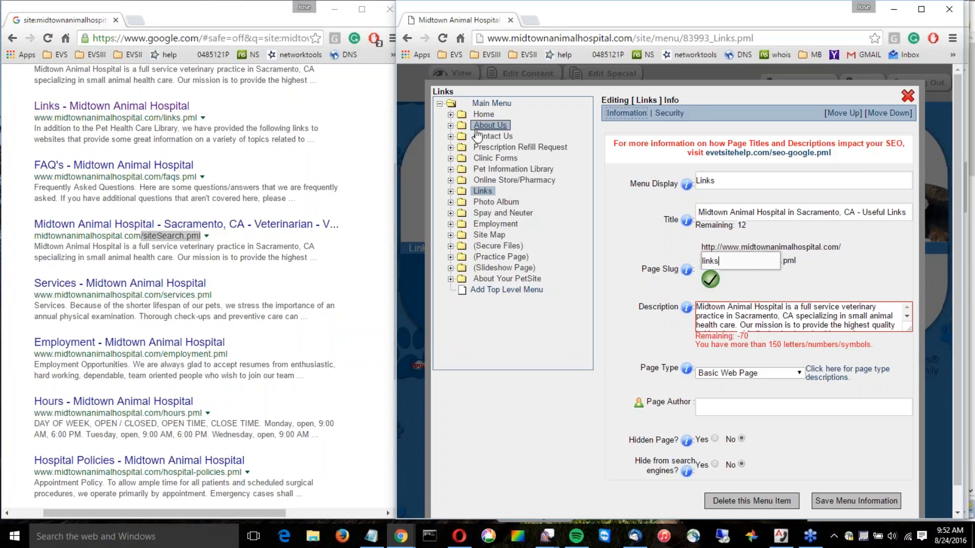
- Add a new page under About Us and set its Menu Display to "All About" plus the team member's first name
left_click(450, 126)
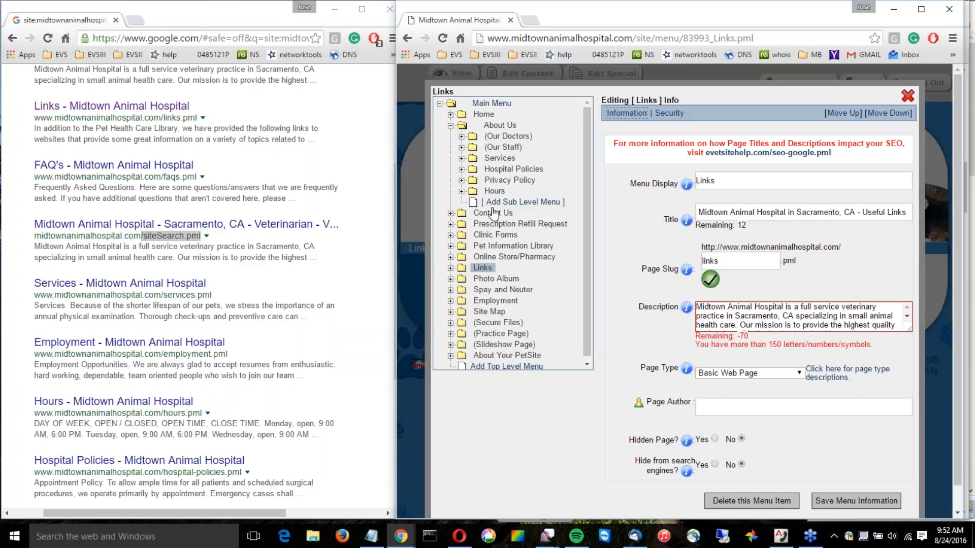
left_click(520, 202)
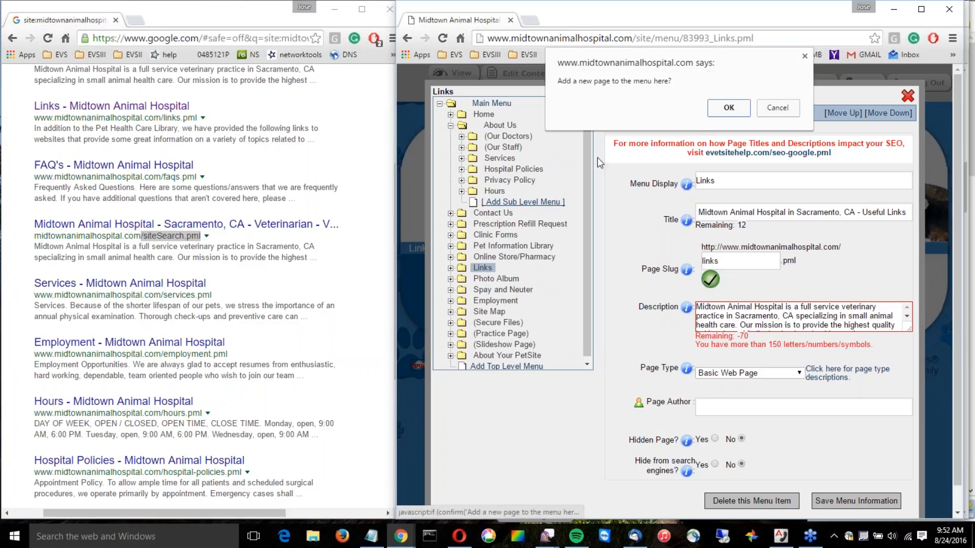
left_click(718, 115)
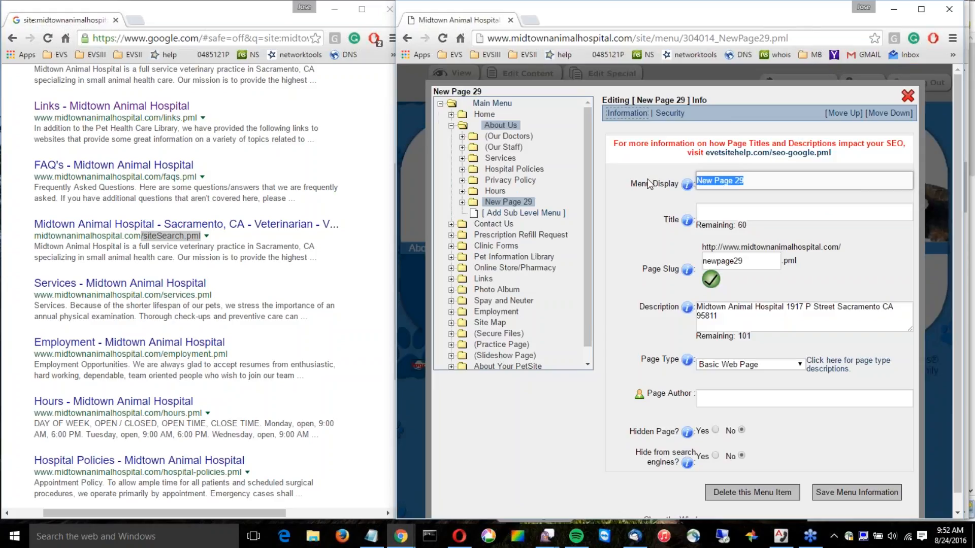
type("J")
key("BackSpace")
type("All About Jose")
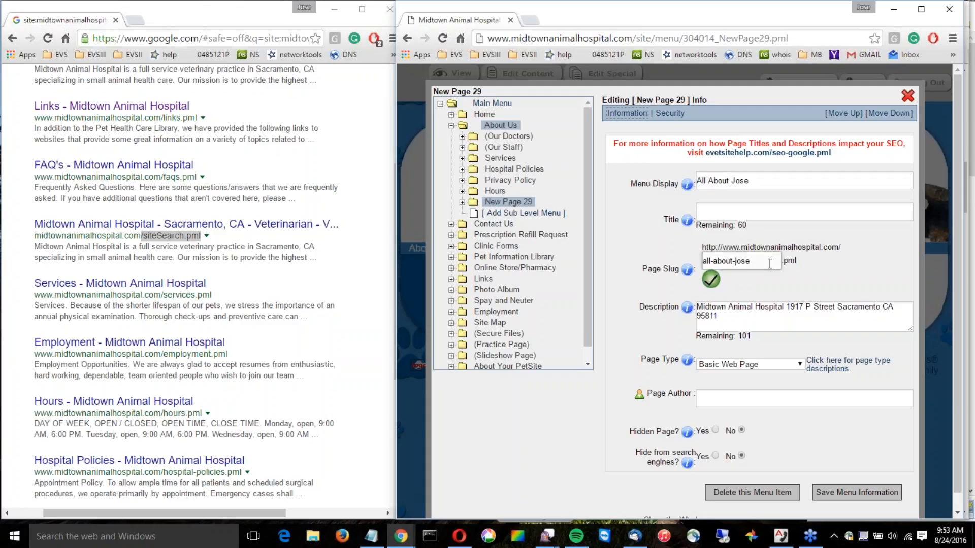
- Append "-social-media" to the new page's Page Slug
key("BackSpace")
type("sss")
key("BackSpace")
key("BackSpace")
type("-social-media")
- Set the new page's Title to "Meet our new team member -" followed by the member's first name and "is here to help"
left_click(726, 209)
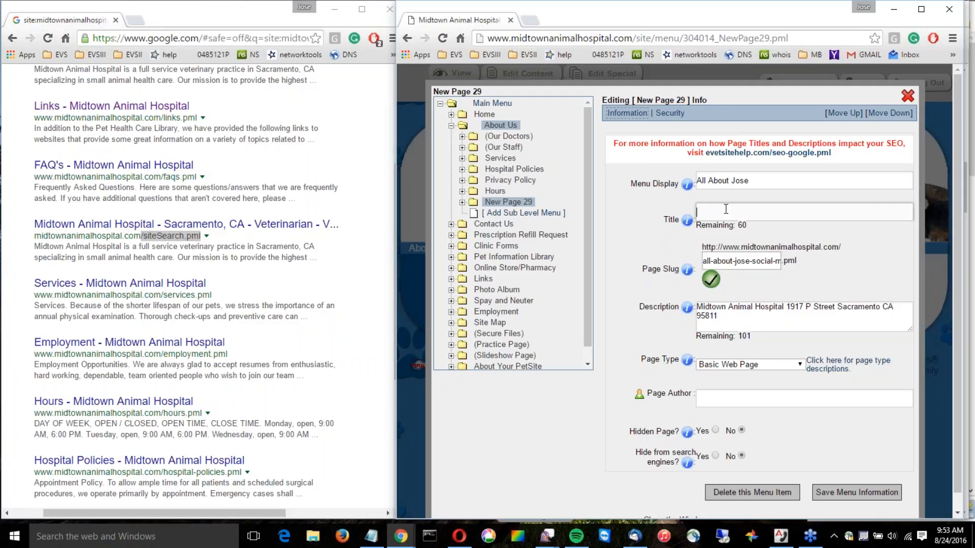
type("Meet o")
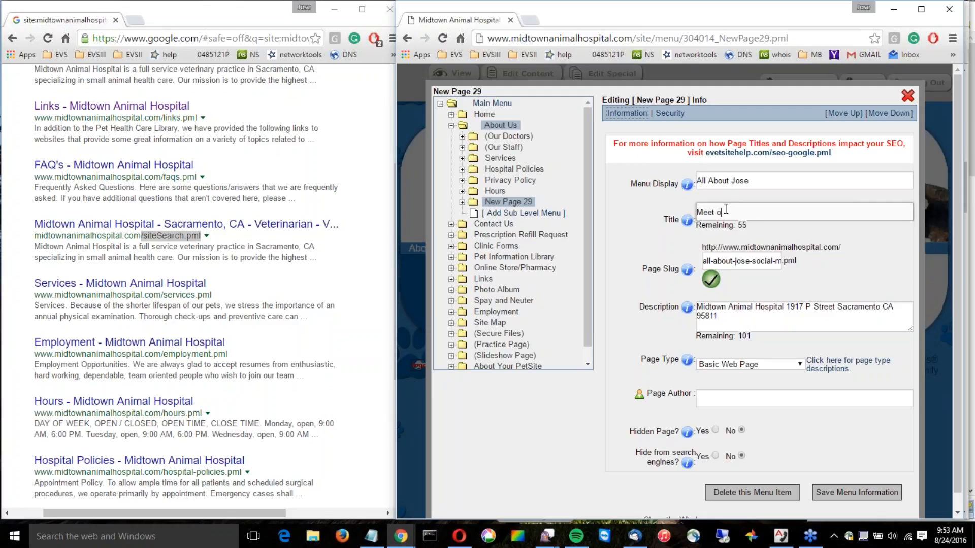
type("ur new team member -")
key("Tab")
left_click(812, 213)
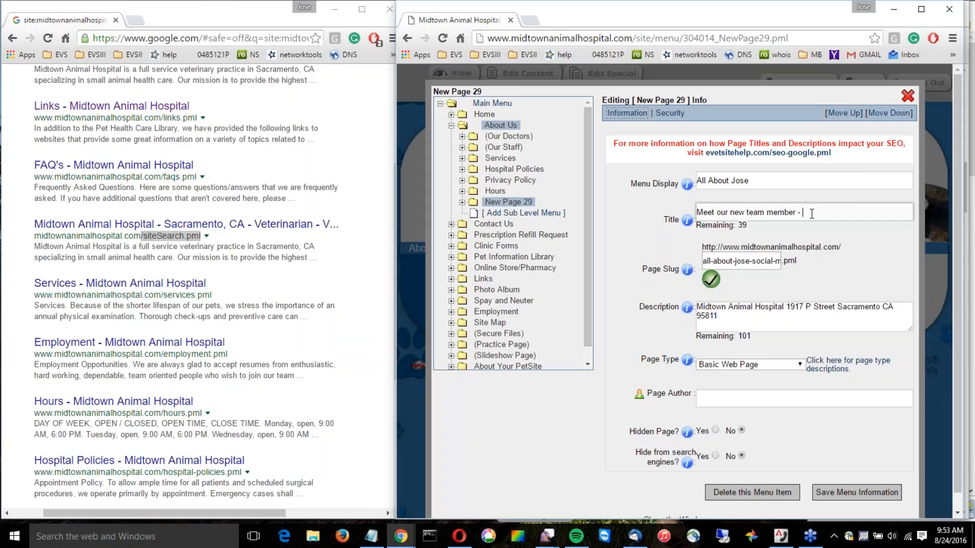
type("Jose is here to help")
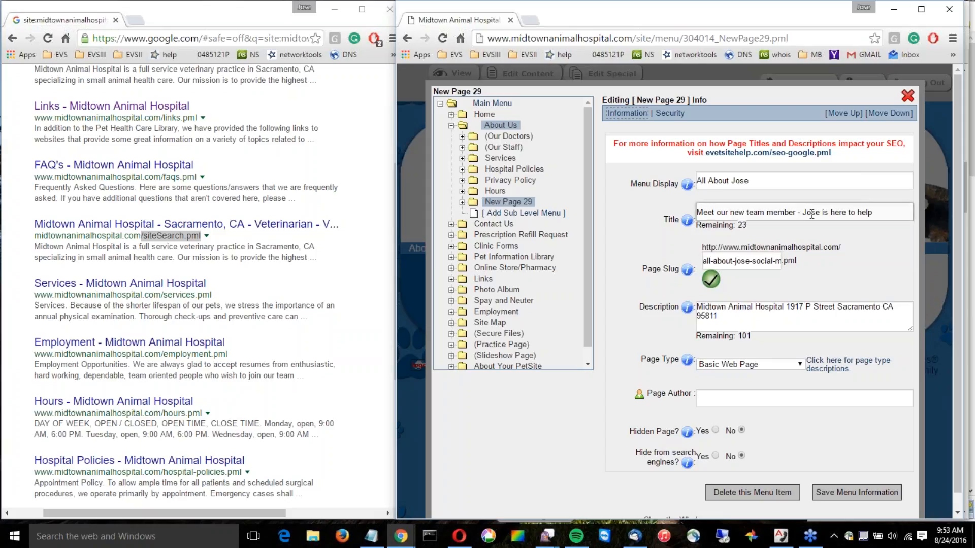
- Review the new page's slug and read the title and Page Slugs sections of the Google presence help article
left_click_drag(751, 261, 677, 267)
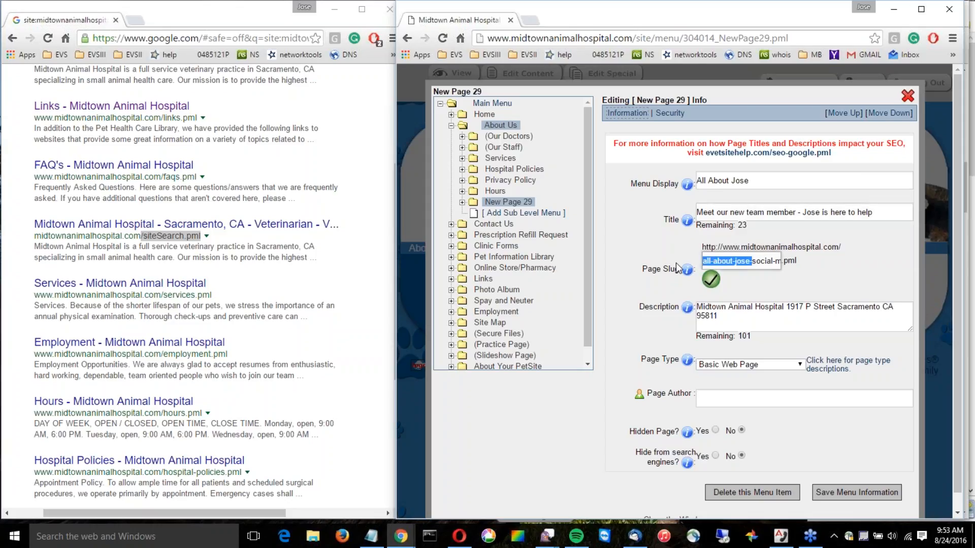
left_click(761, 260)
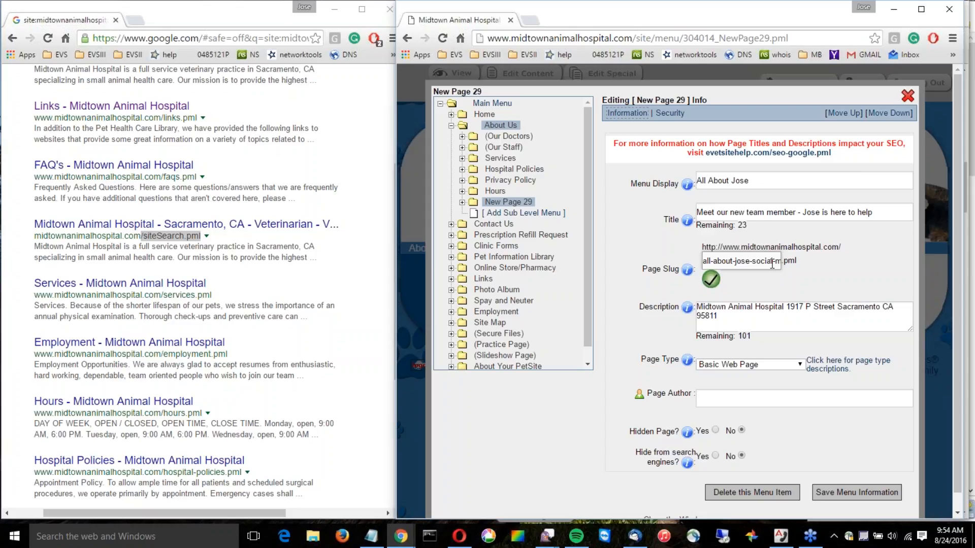
mouse_move(405, 544)
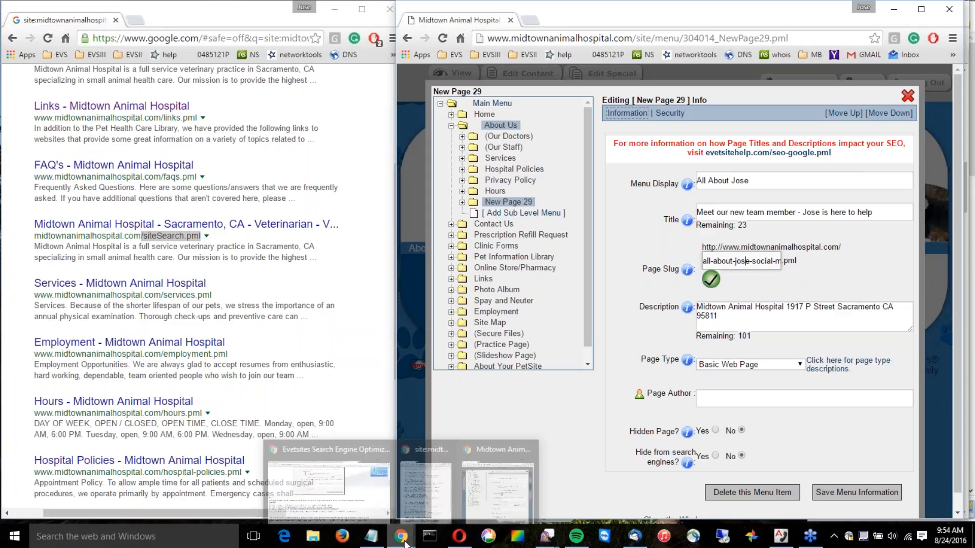
left_click(367, 497)
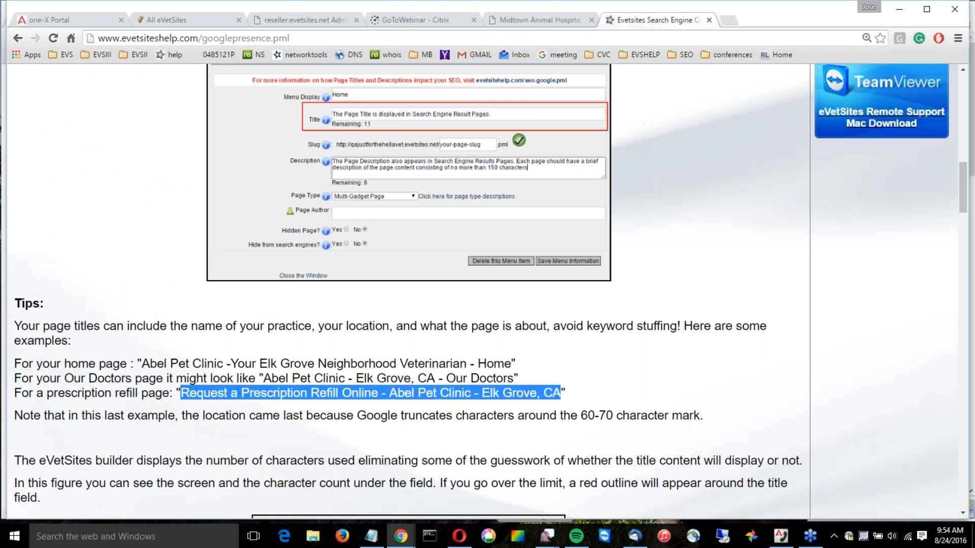
scroll(406, 289, "up", 6)
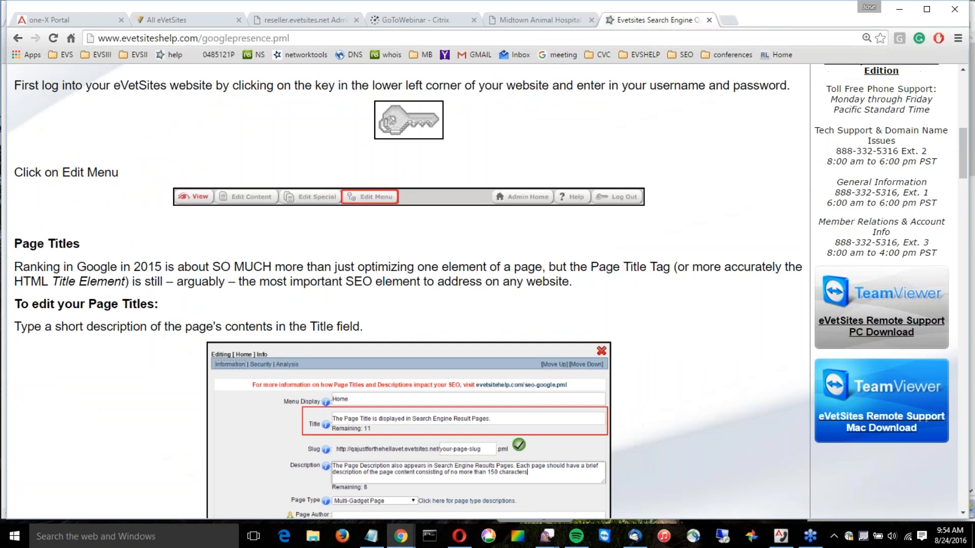
scroll(406, 290, "down", 5)
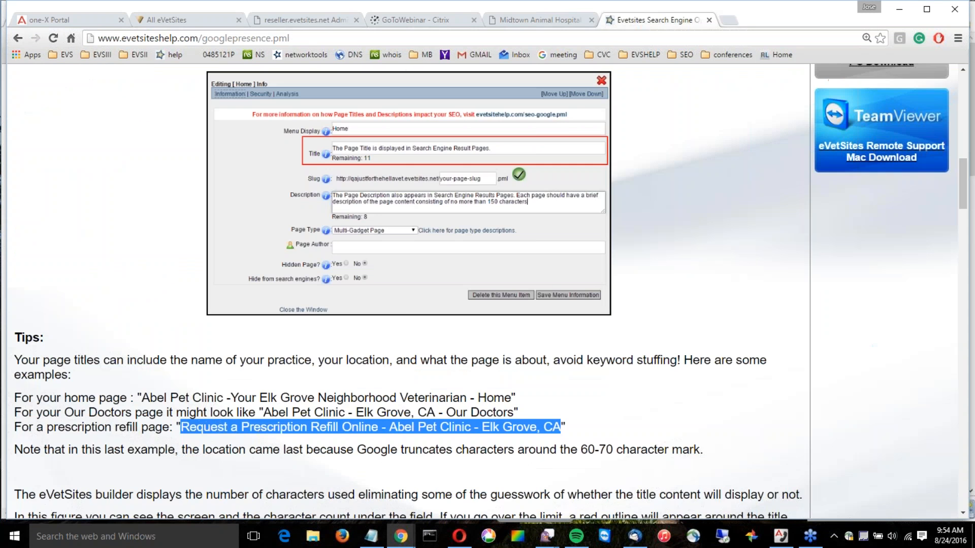
scroll(488, 292, "down", 9)
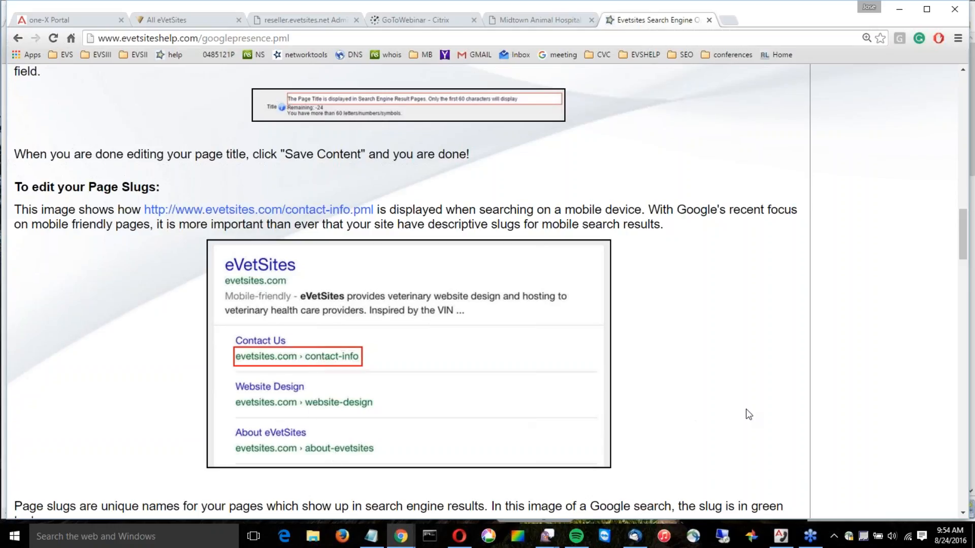
scroll(745, 410, "down", 7)
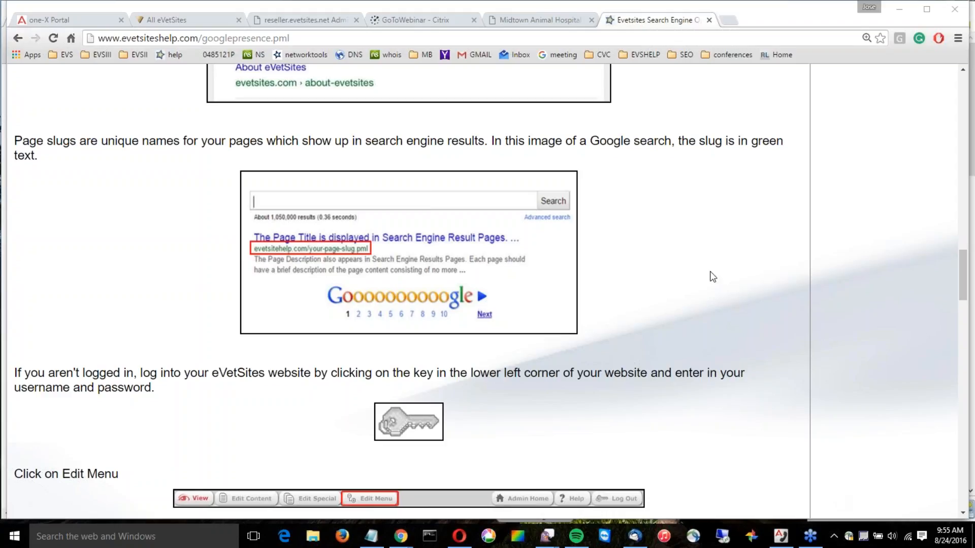
- Read the help article's slug tips and its Meta Description section, including the advice on length and uniqueness
left_click(670, 219)
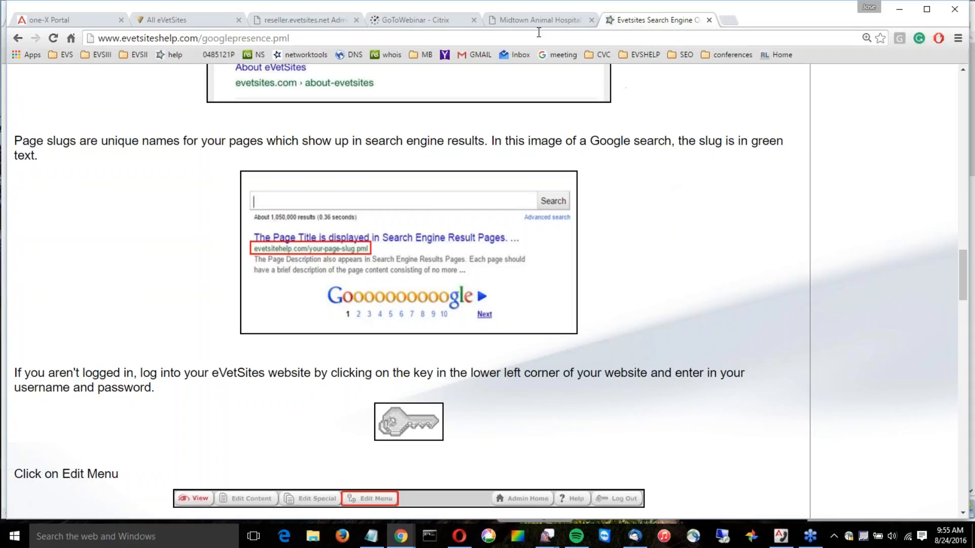
left_click(400, 536)
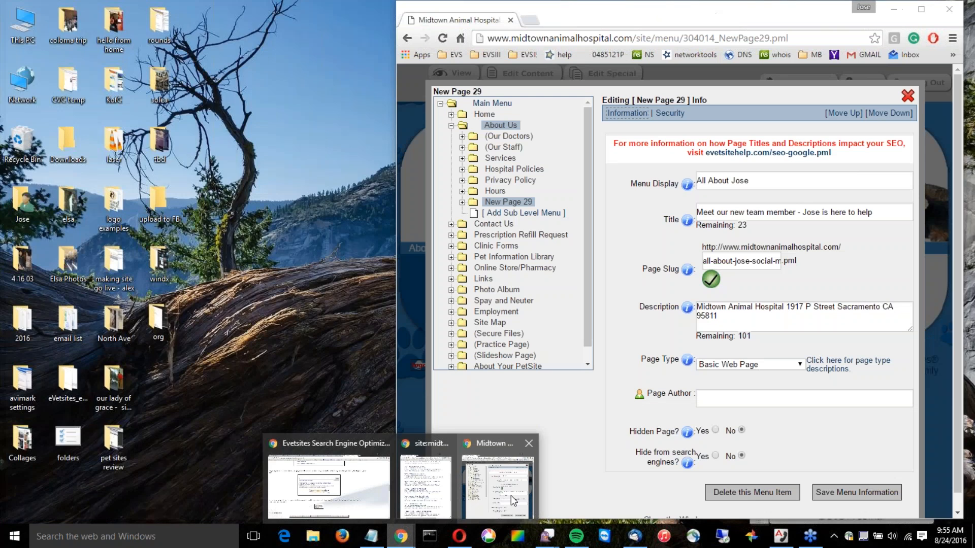
left_click(511, 495)
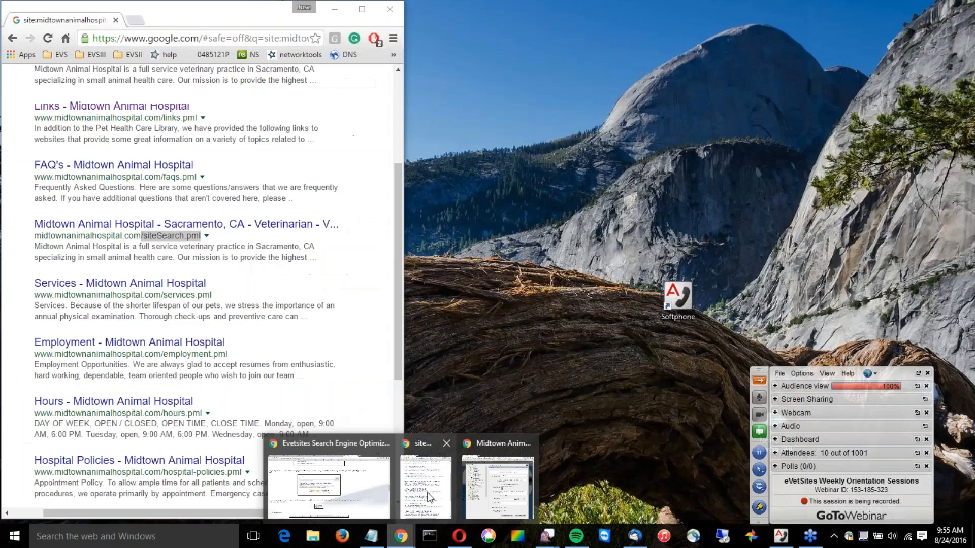
left_click(387, 489)
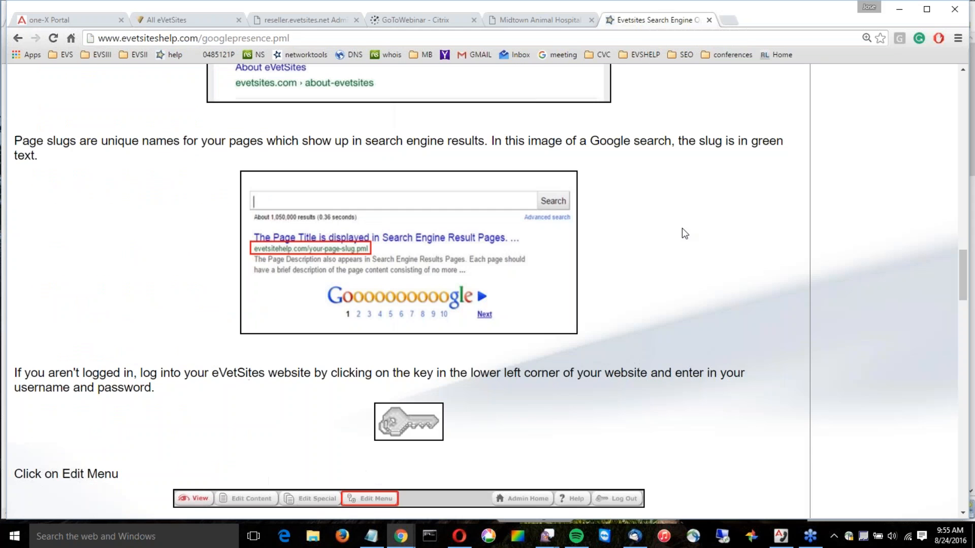
scroll(682, 232, "down", 12)
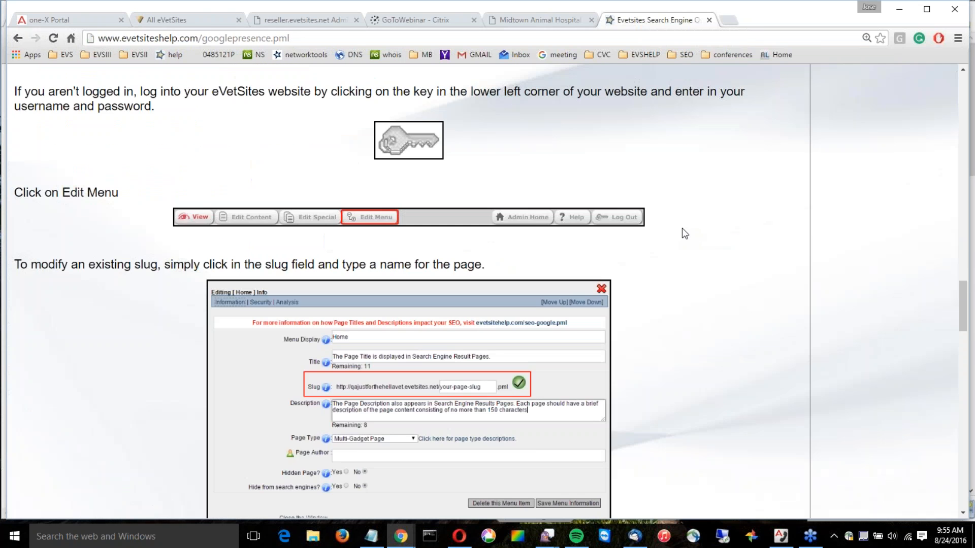
scroll(681, 233, "down", 3)
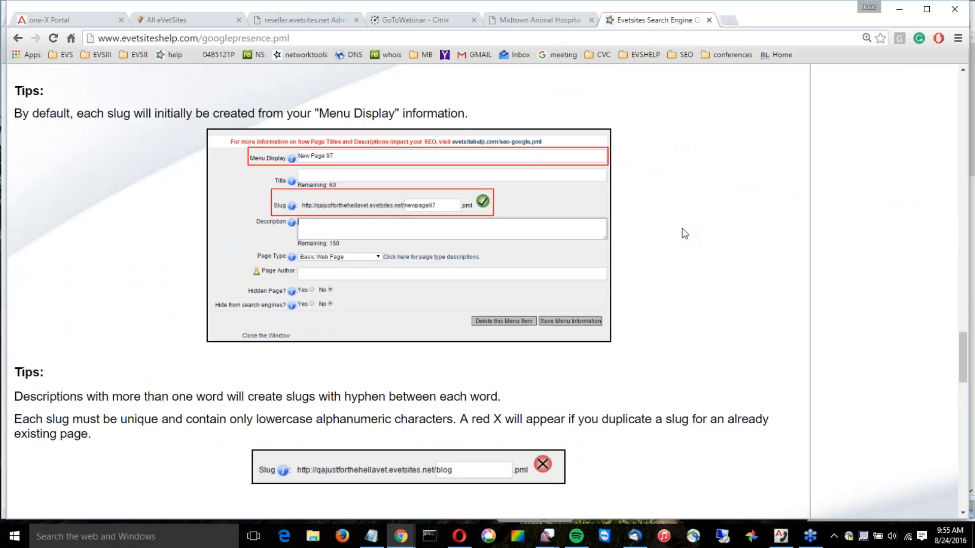
scroll(682, 233, "down", 3)
scroll(681, 233, "down", 10)
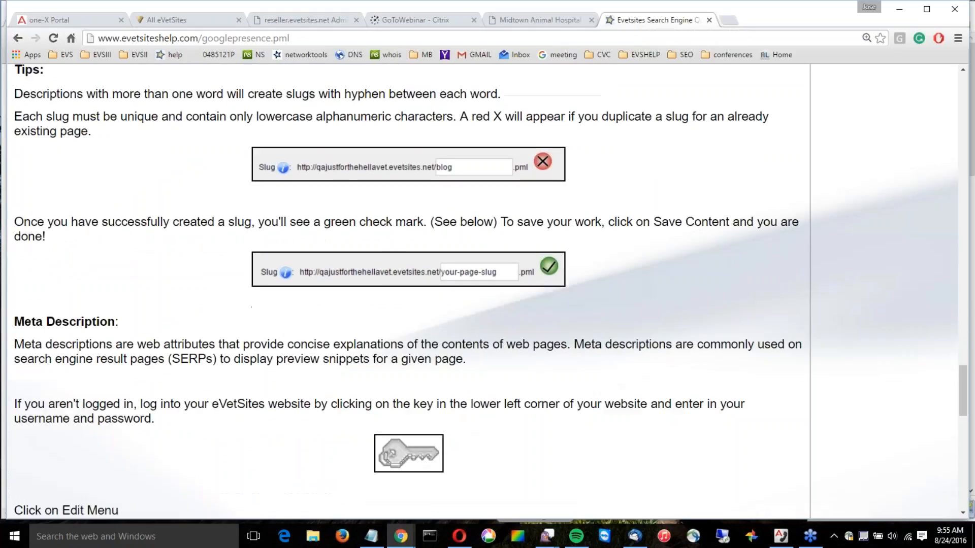
scroll(608, 217, "down", 5)
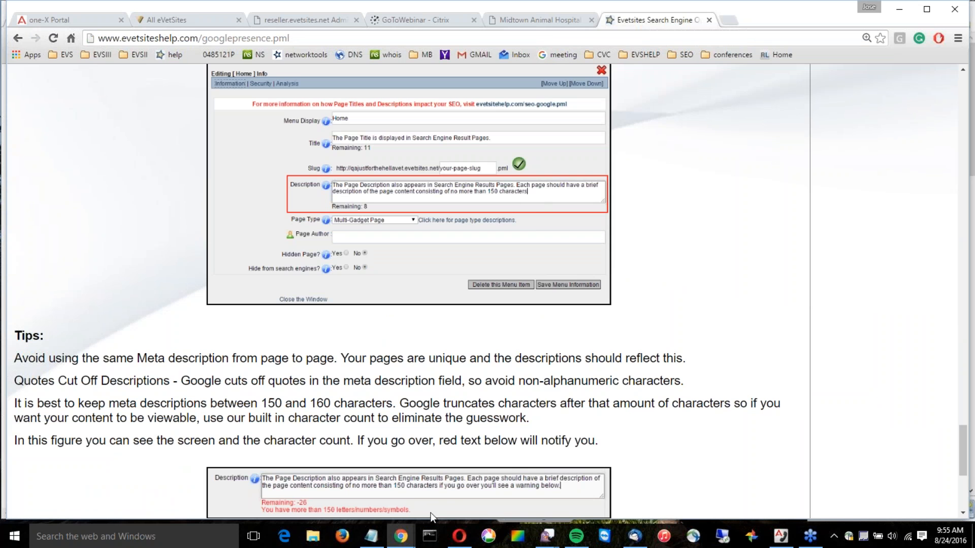
- Examine the description snippets under the Services, site search and FAQ's entries in the Google site results
mouse_move(431, 513)
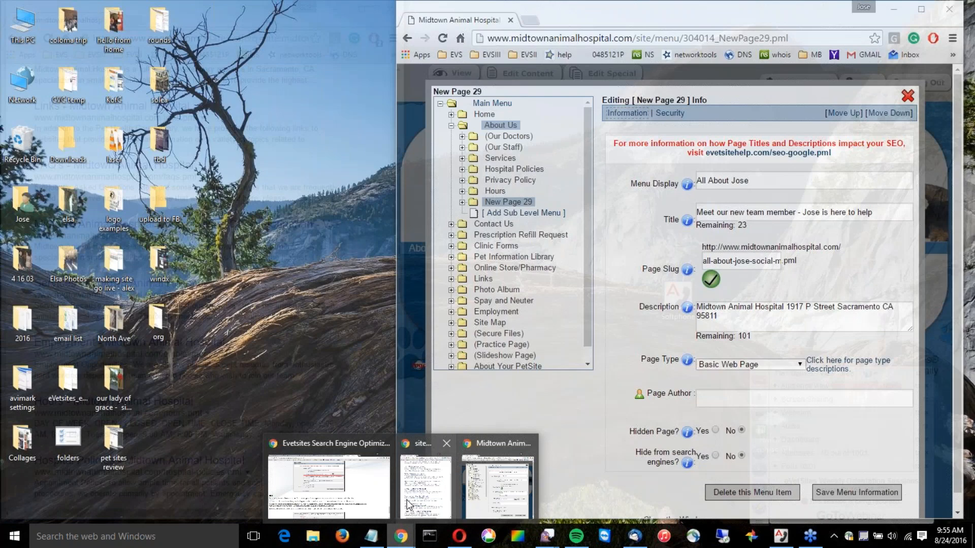
left_click(425, 488)
left_click_drag(34, 305, 303, 316)
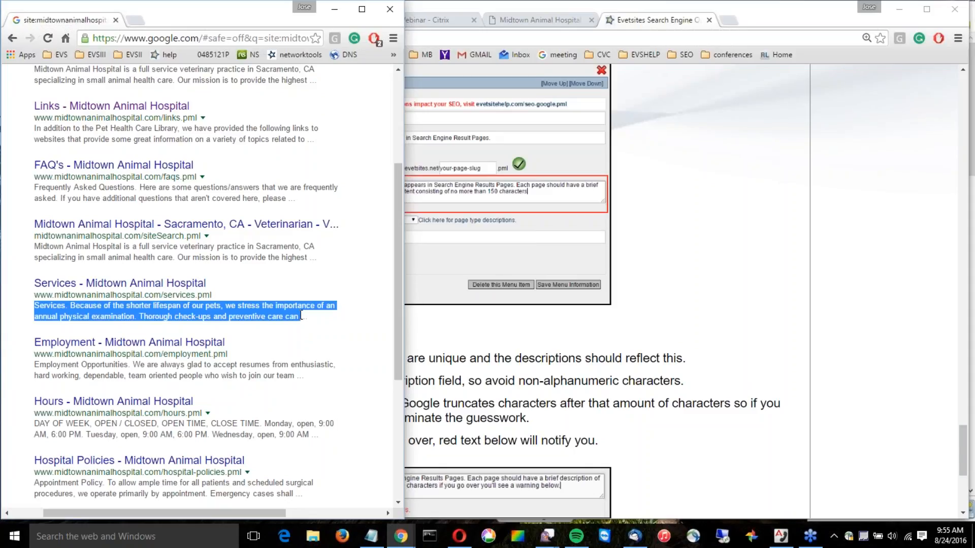
left_click_drag(33, 247, 312, 258)
left_click_drag(34, 187, 321, 197)
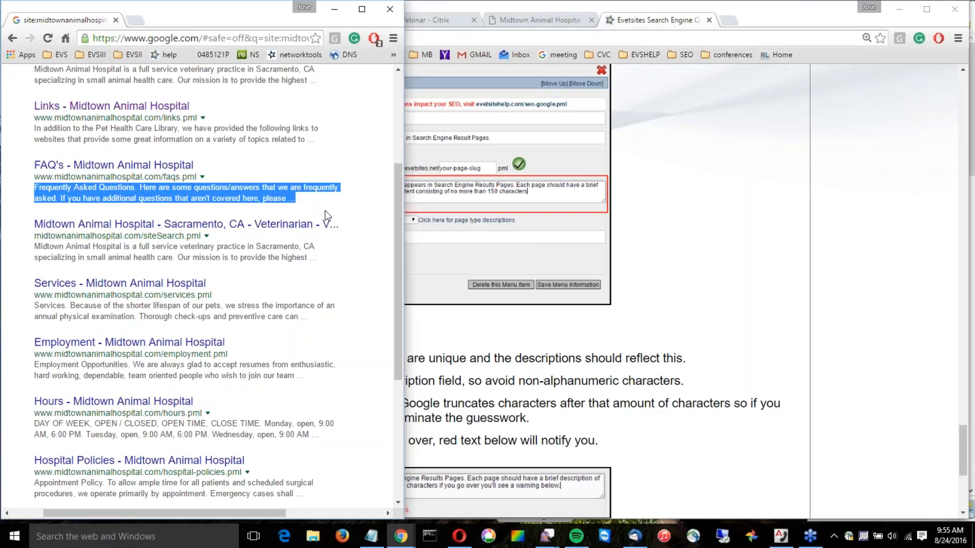
- Return to the new page's menu information and examine its default Description text
left_click(401, 538)
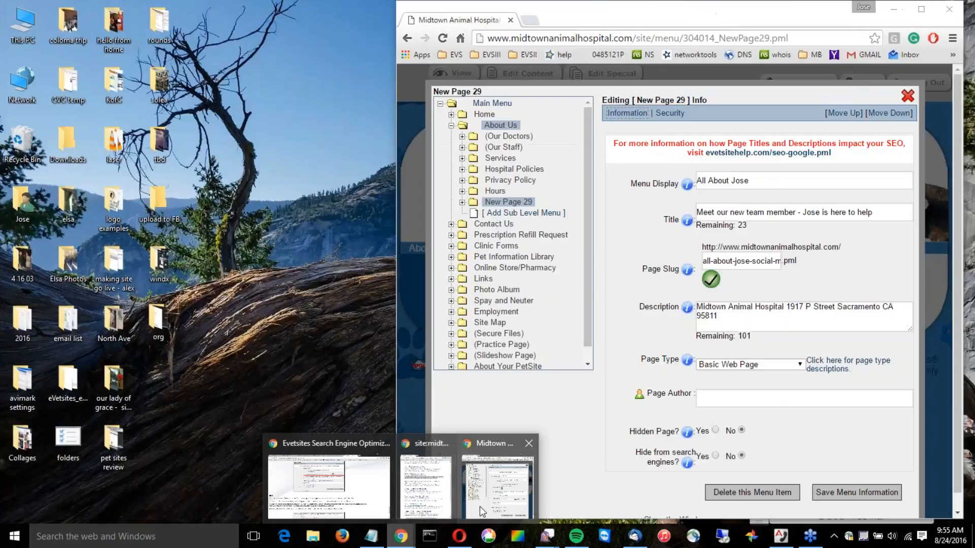
left_click(477, 508)
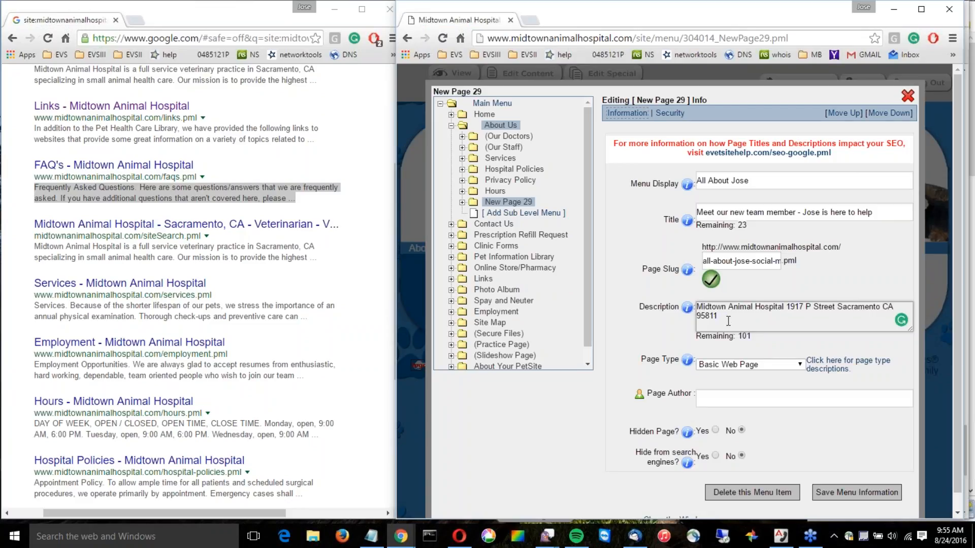
left_click_drag(728, 321, 669, 300)
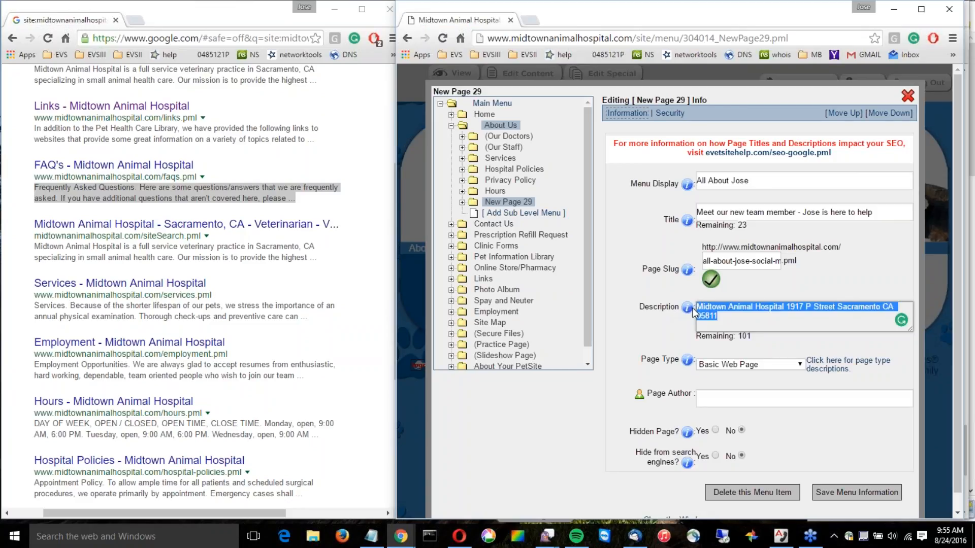
left_click(737, 321)
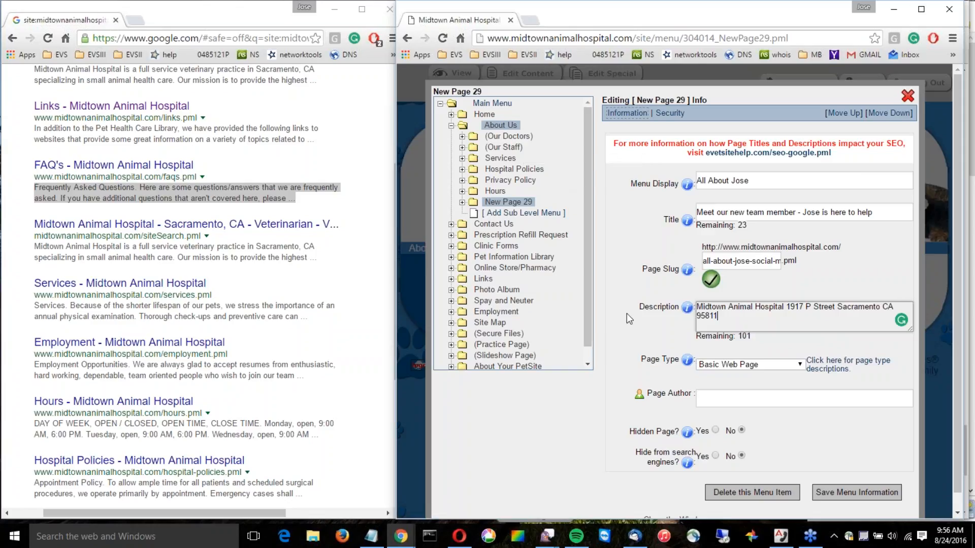
- Delete the new team member page from the About Us menu
left_click(646, 339)
scroll(647, 339, "down", 1)
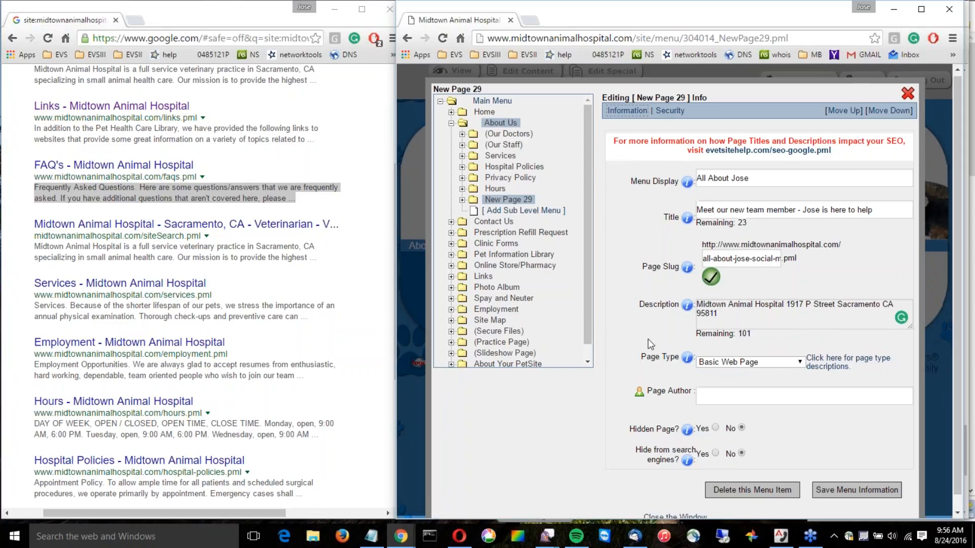
scroll(648, 339, "down", 1)
left_click(751, 476)
left_click(727, 114)
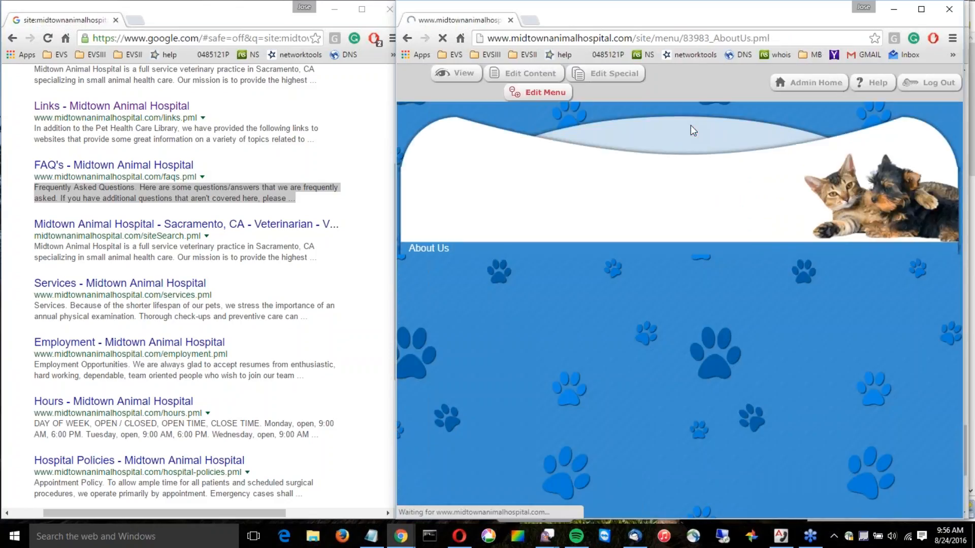
- Open the Home page's menu information and compare its full Description with the home page's snippet in the Google results
scroll(325, 202, "up", 4)
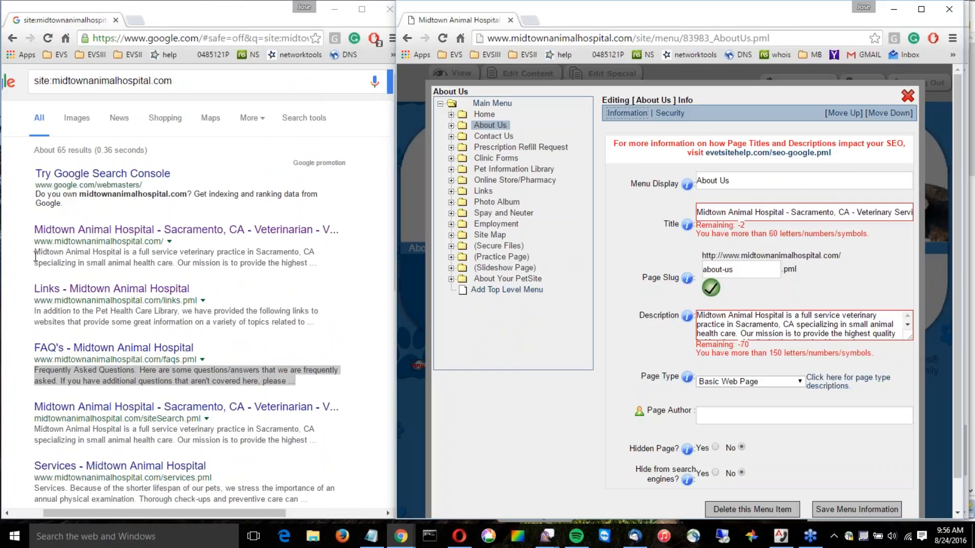
left_click(485, 114)
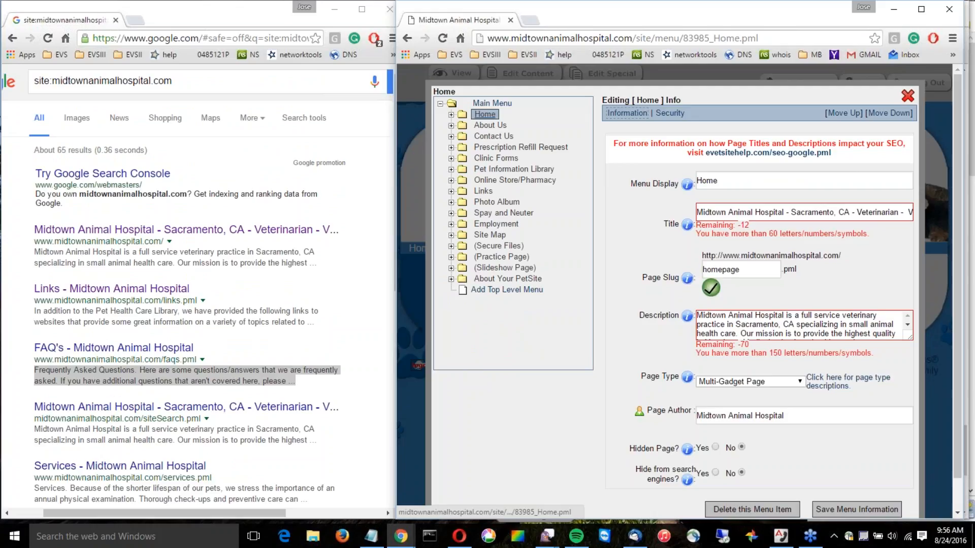
left_click_drag(33, 257, 311, 263)
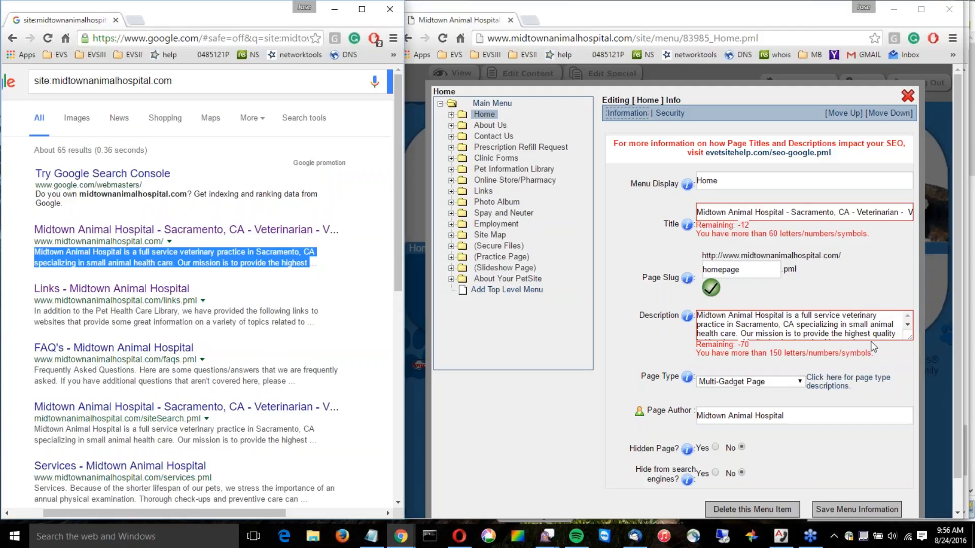
left_click_drag(910, 338, 911, 360)
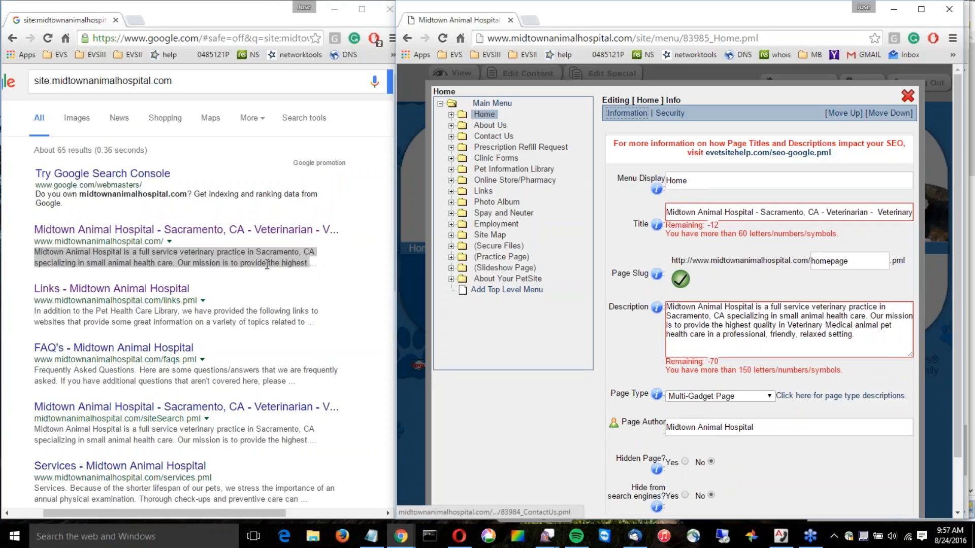
- Compare the Links page's full Description with its Google snippet and open the Links result to check the page's own text
left_click(484, 191)
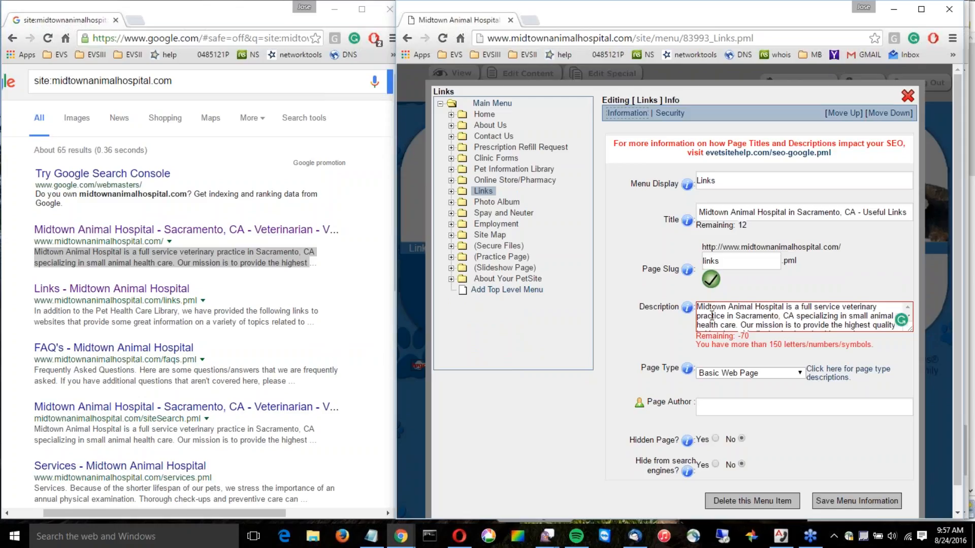
left_click_drag(697, 311, 912, 347)
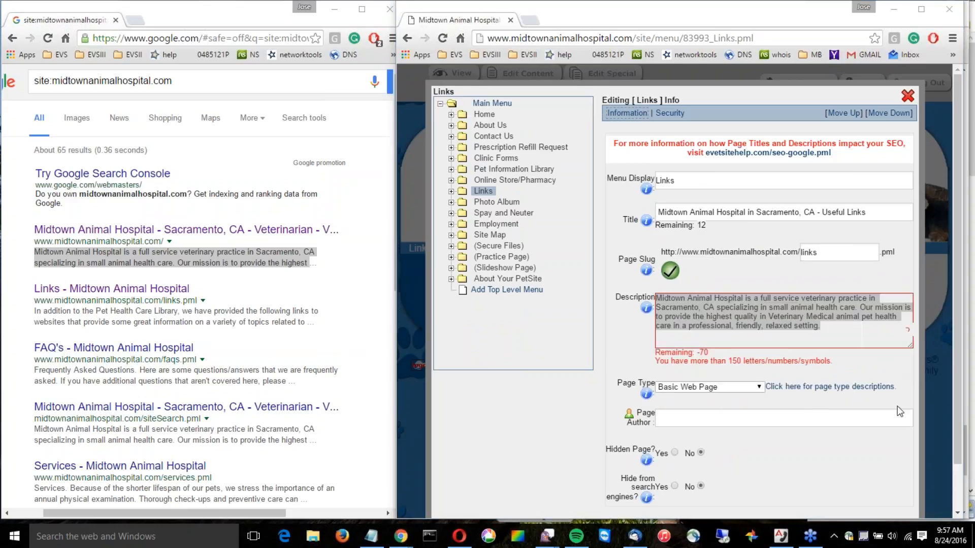
left_click_drag(838, 337, 660, 298)
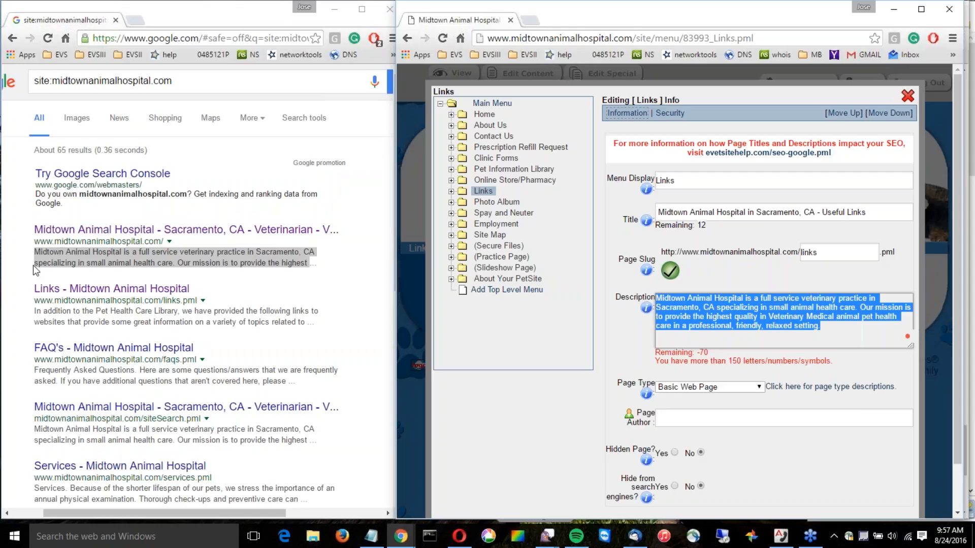
left_click_drag(35, 312, 317, 323)
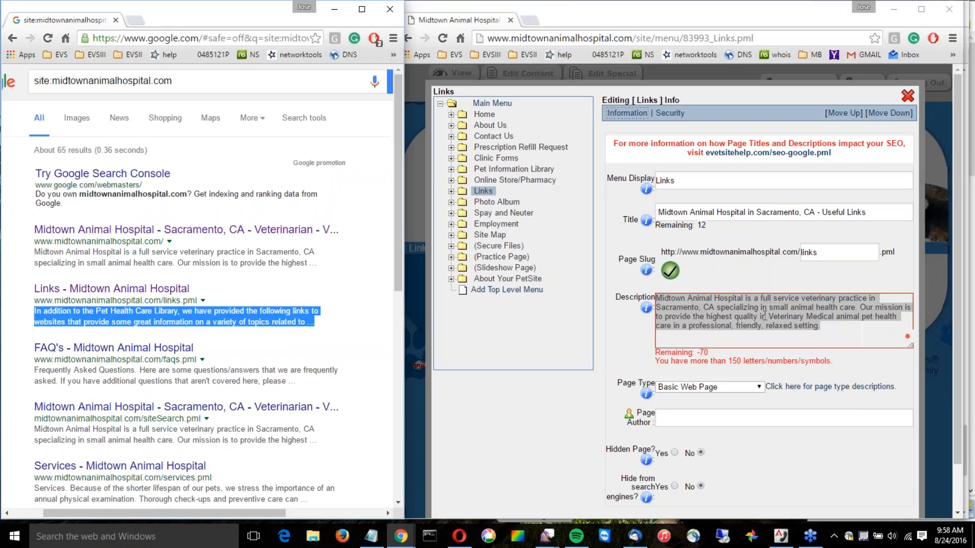
left_click(834, 324)
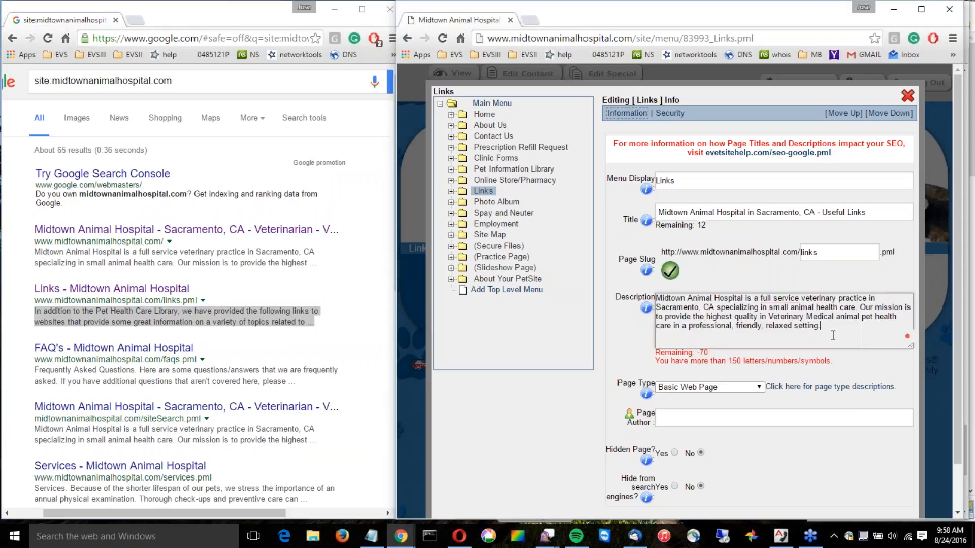
left_click(113, 289)
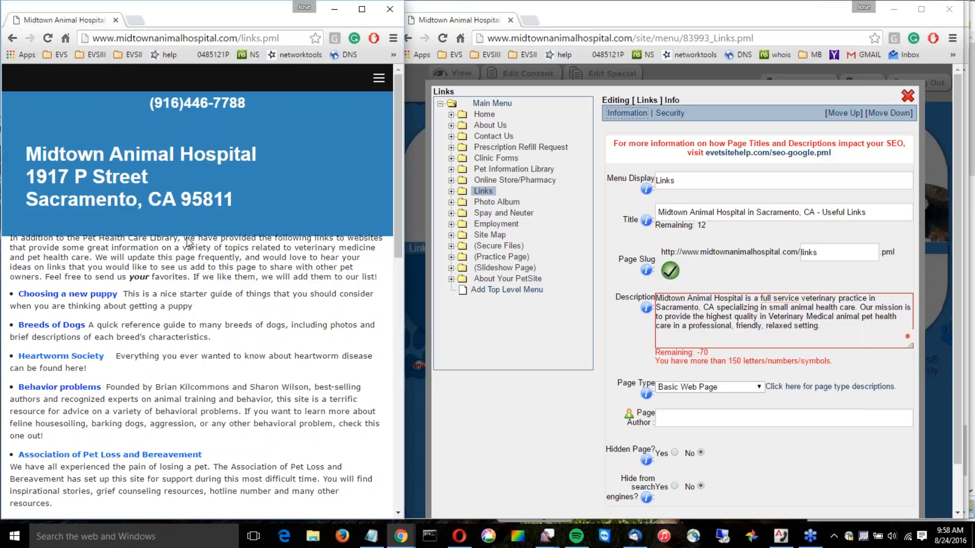
- Replace the Links page's Description with the introductory passage from "we have provided the following links" to "pet health care", copied from the live page
mouse_move(184, 239)
left_mouse_down()
mouse_move(191, 252)
mouse_move(90, 258)
left_mouse_up()
key("ctrl+c")
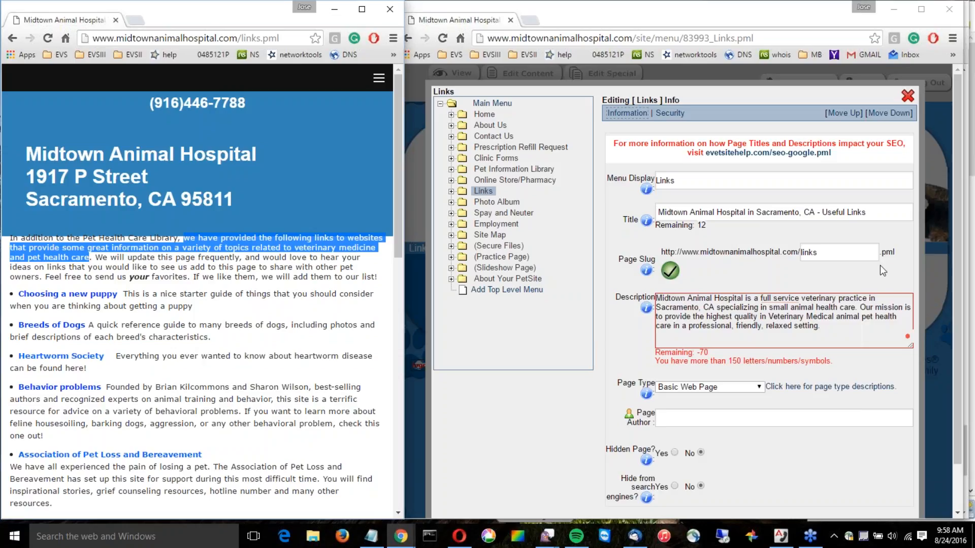
left_click(837, 333)
key("ctrl+a")
key("ctrl+v")
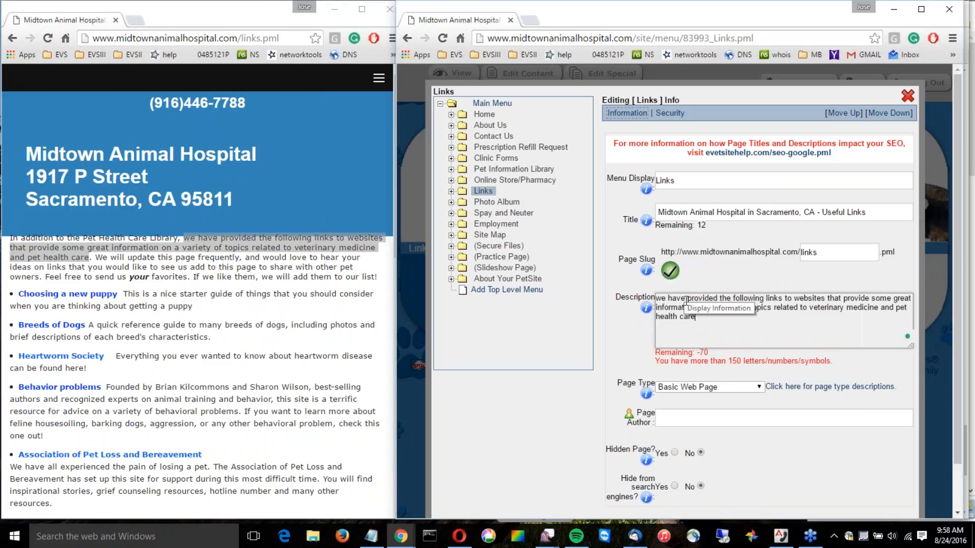
- Change the opening "we have" of the Links Description to "Midtown Animal Hospital has" and save the menu information
left_click_drag(685, 300, 656, 299)
type("Midtown Animal H")
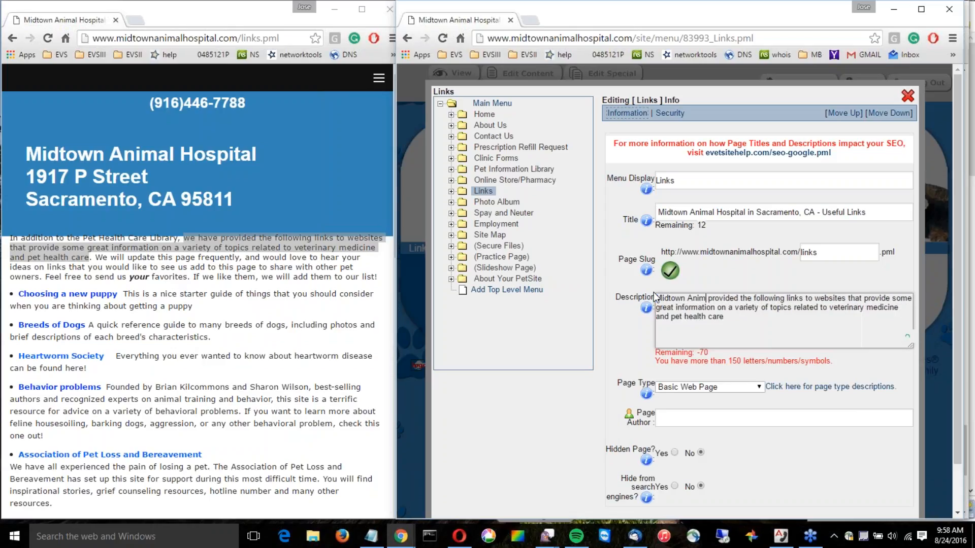
type("ospital h")
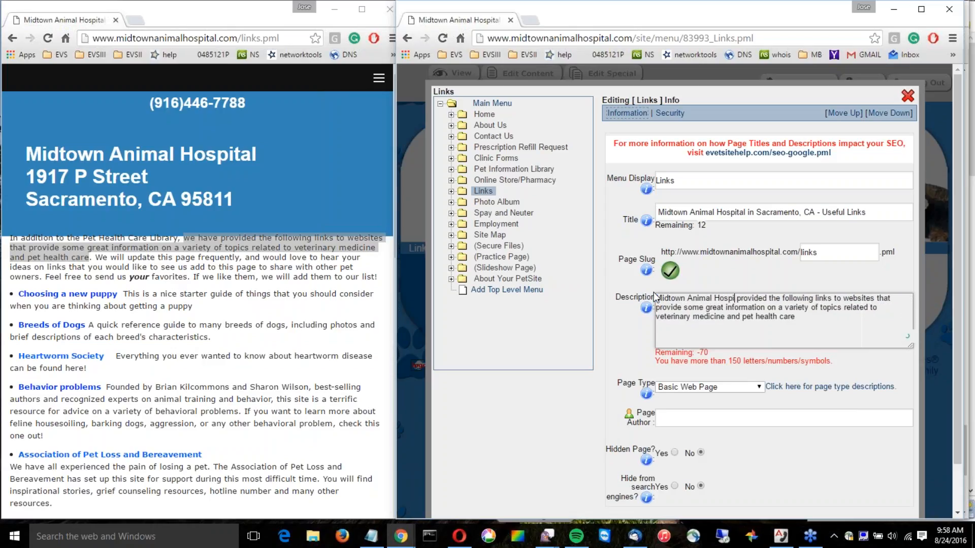
type("as")
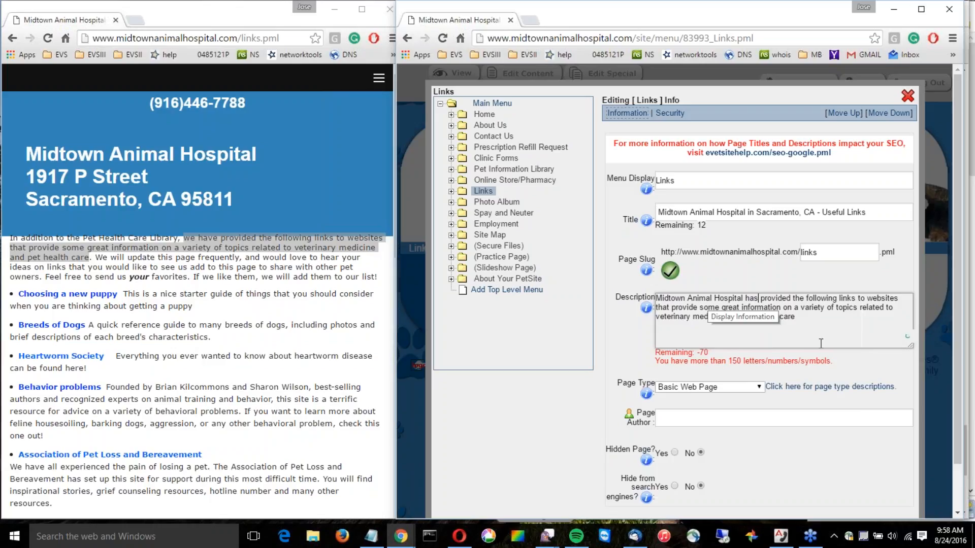
scroll(850, 461, "down", 1)
left_click(819, 474)
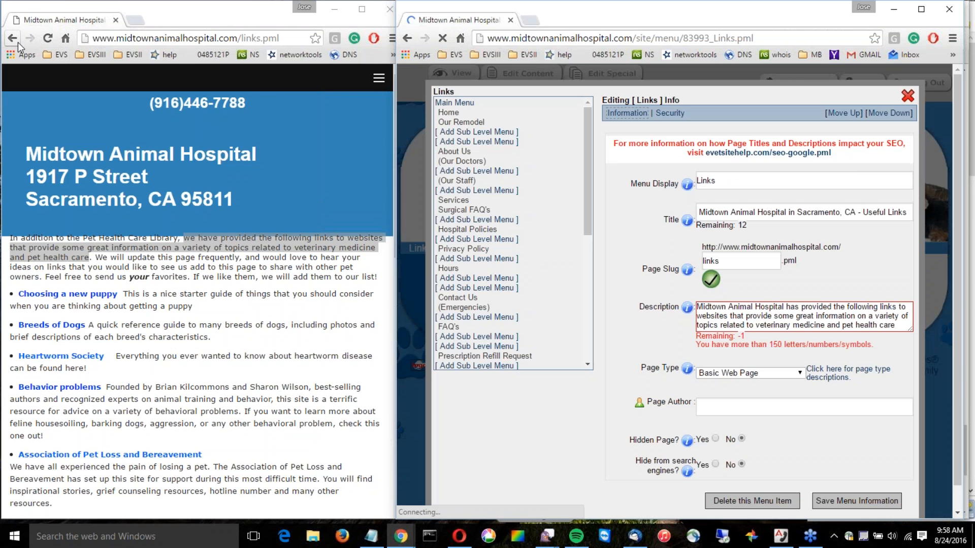
- Return to the Google site results and examine the snippets of the Links and Employment pages
left_click(18, 41)
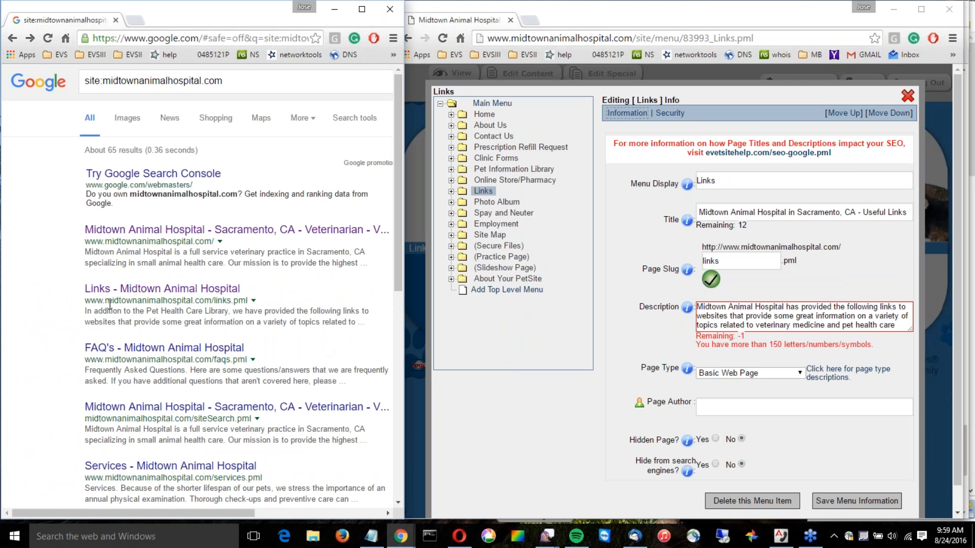
left_click_drag(84, 315, 363, 325)
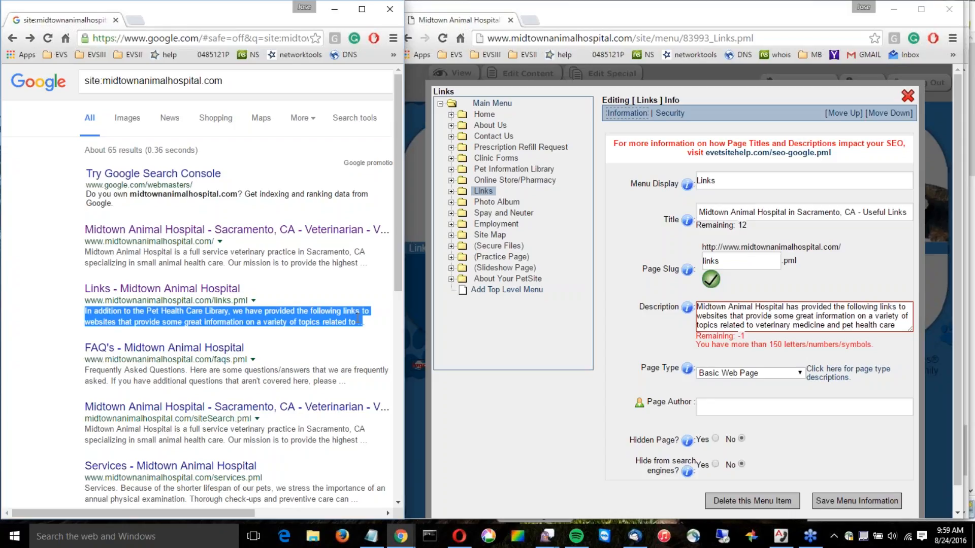
left_click(363, 291)
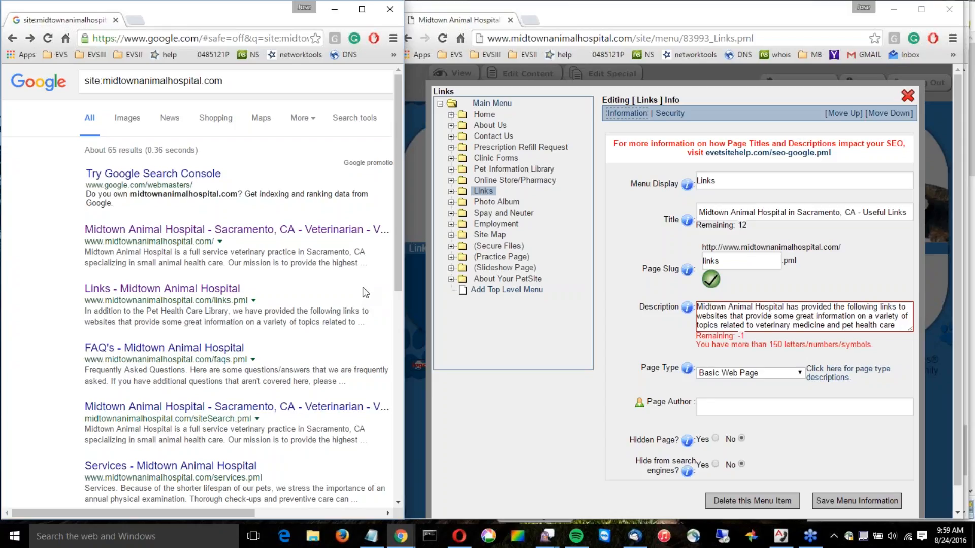
scroll(335, 306, "down", 1)
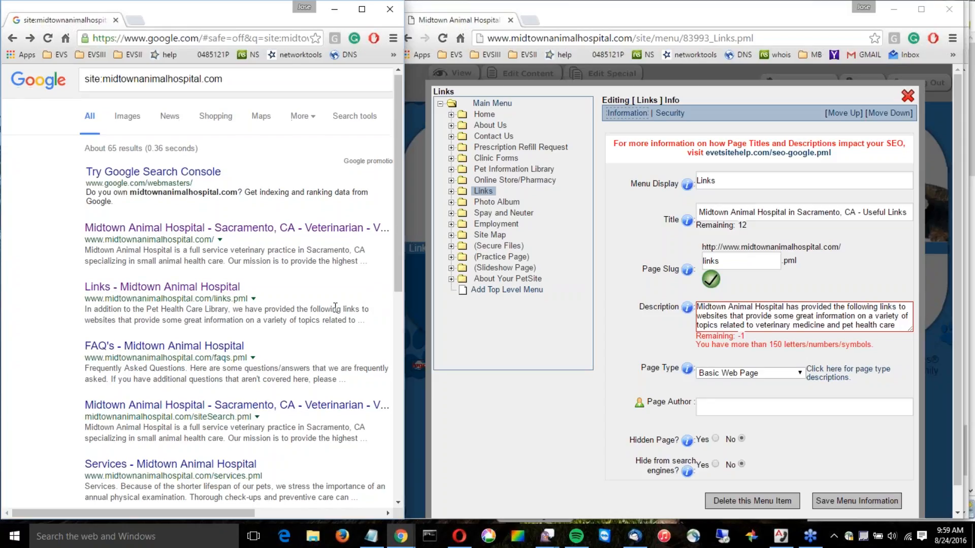
scroll(335, 307, "down", 3)
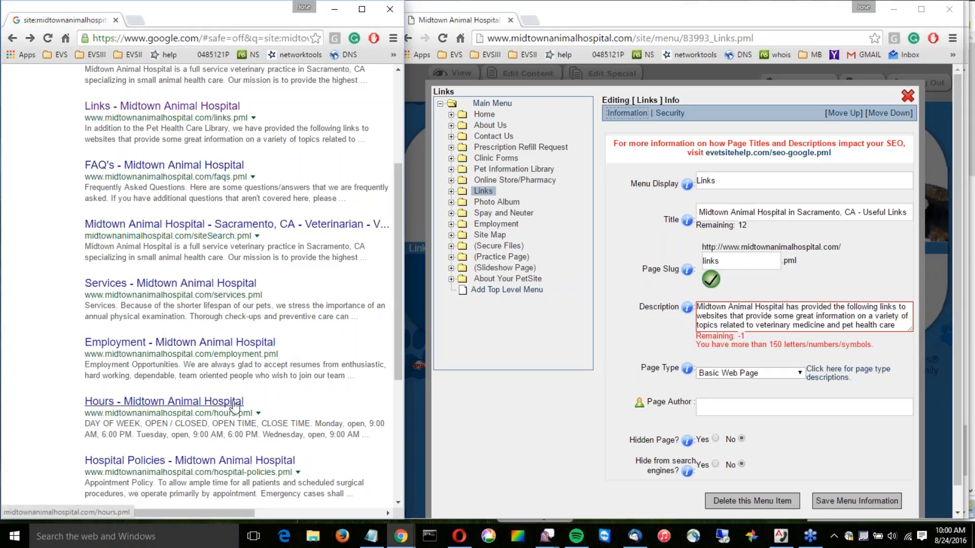
left_click_drag(84, 366, 347, 378)
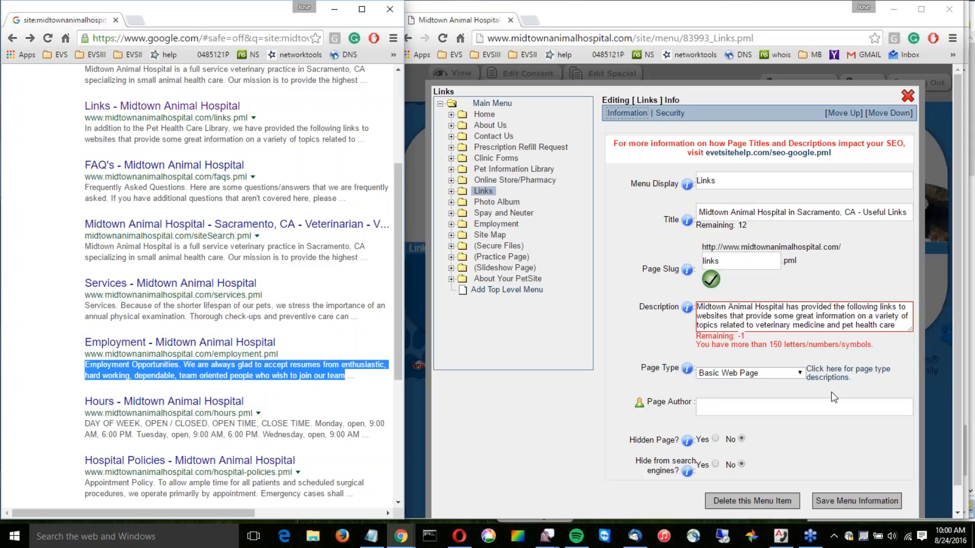
left_click(937, 514)
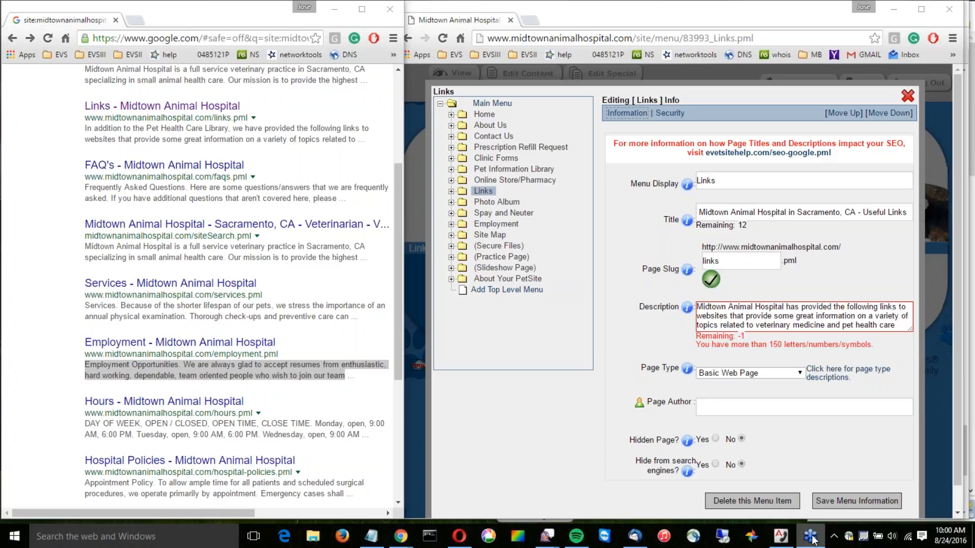
left_click(834, 537)
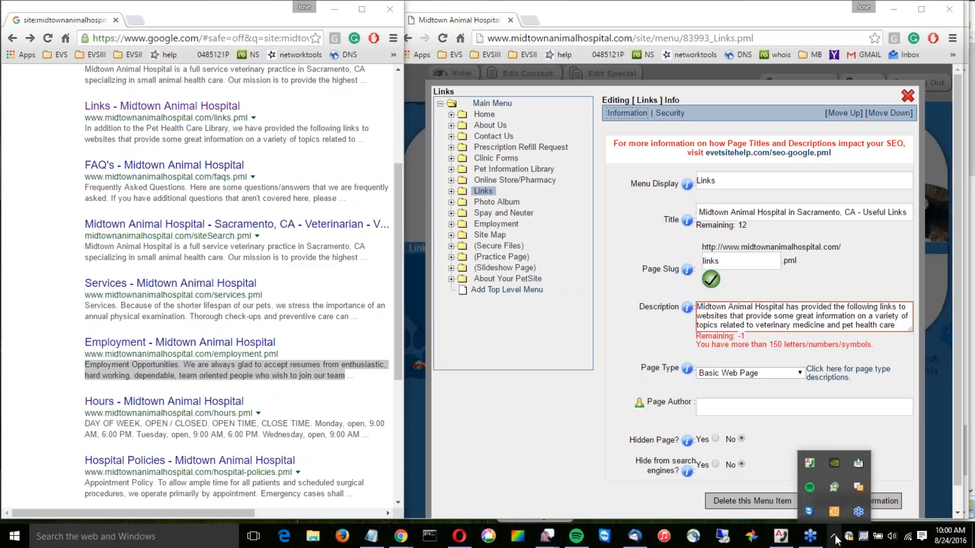
left_click(849, 391)
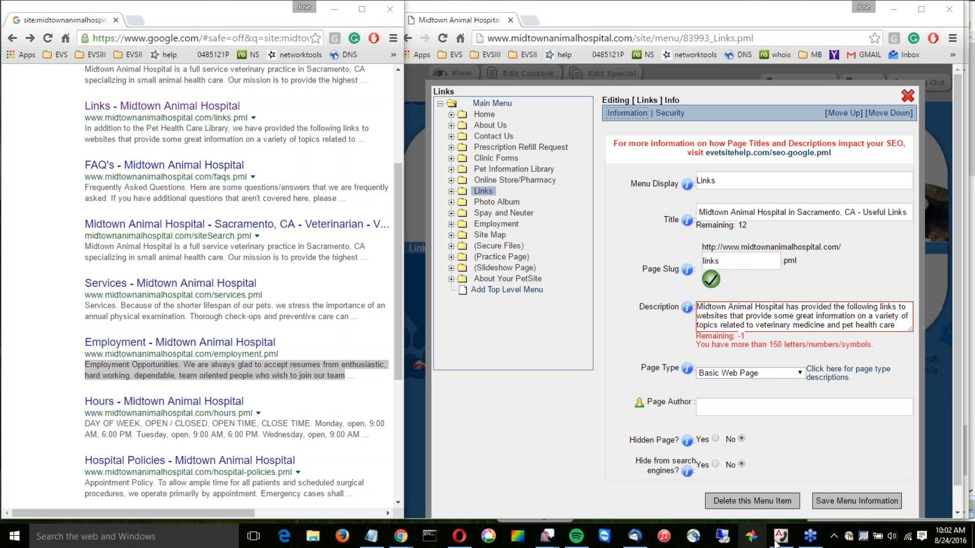
mouse_move(781, 543)
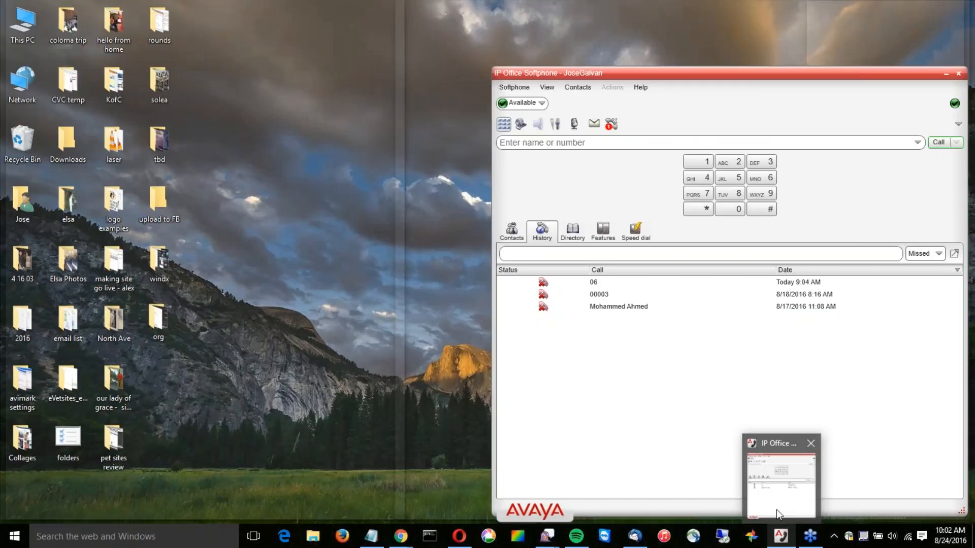
left_click(775, 510)
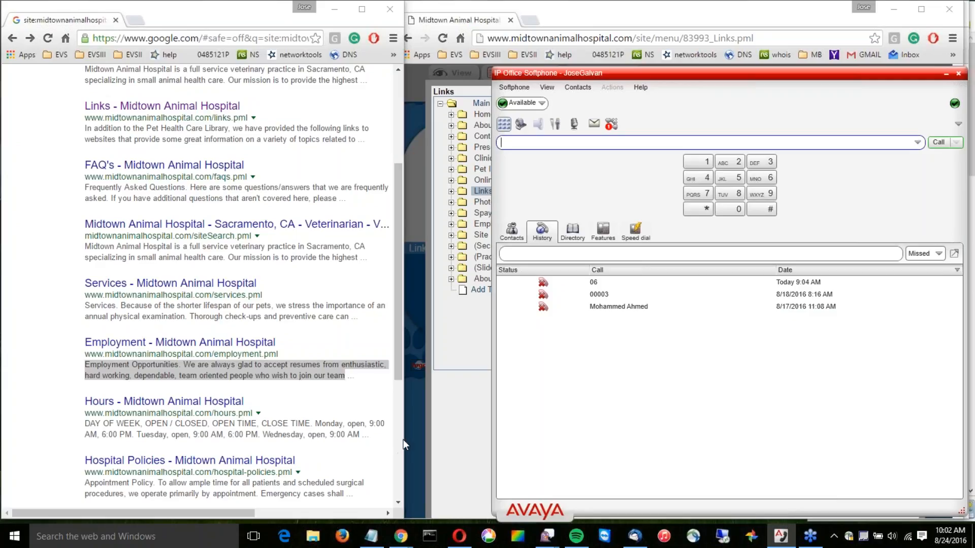
- Open google.com/webmasters in the browser window showing the Google site results
left_click_drag(404, 438, 426, 435)
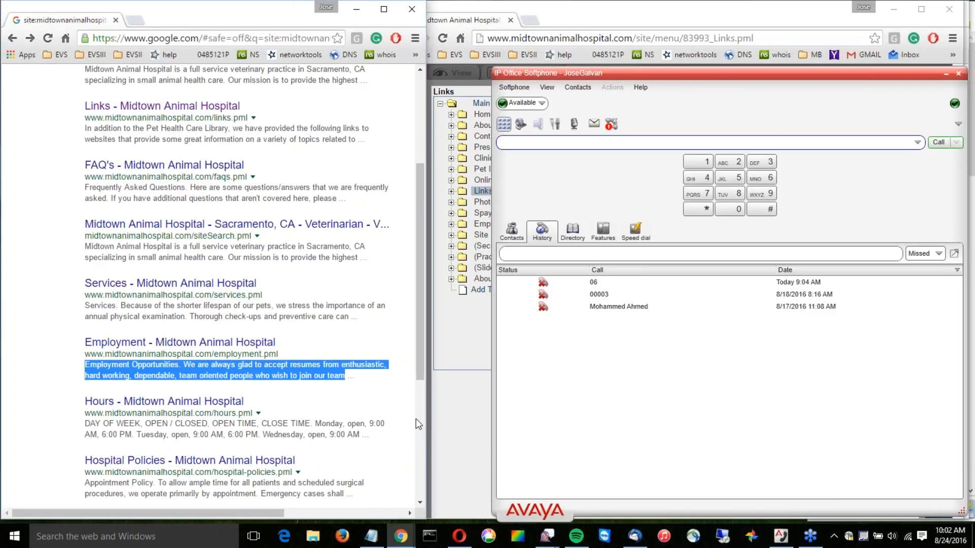
scroll(416, 419, "up", 4)
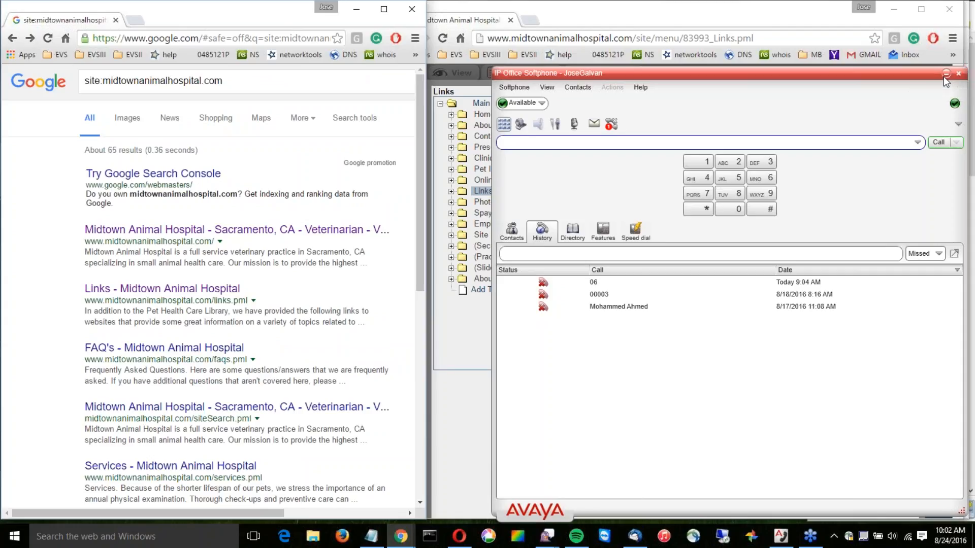
left_click(161, 38)
type("google.com")
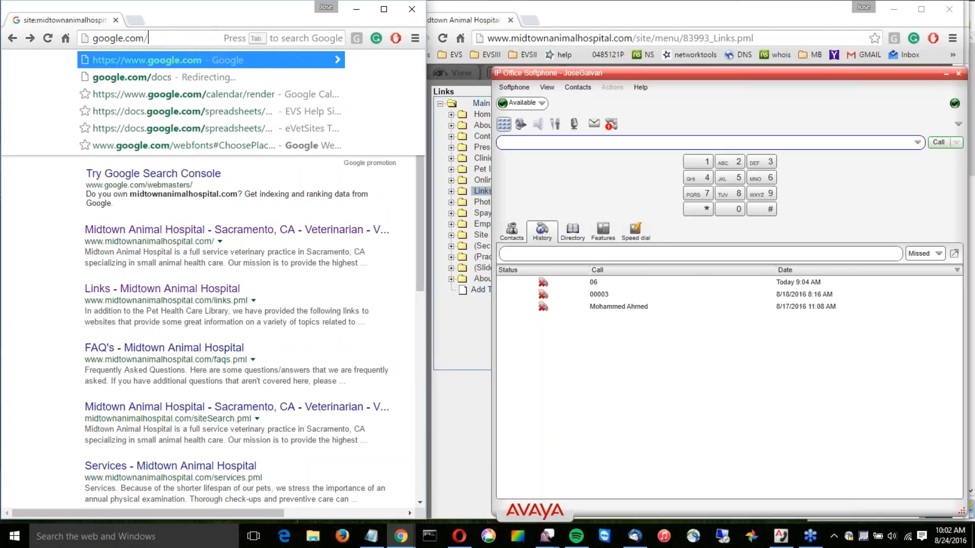
type("/webmasters")
key("Return")
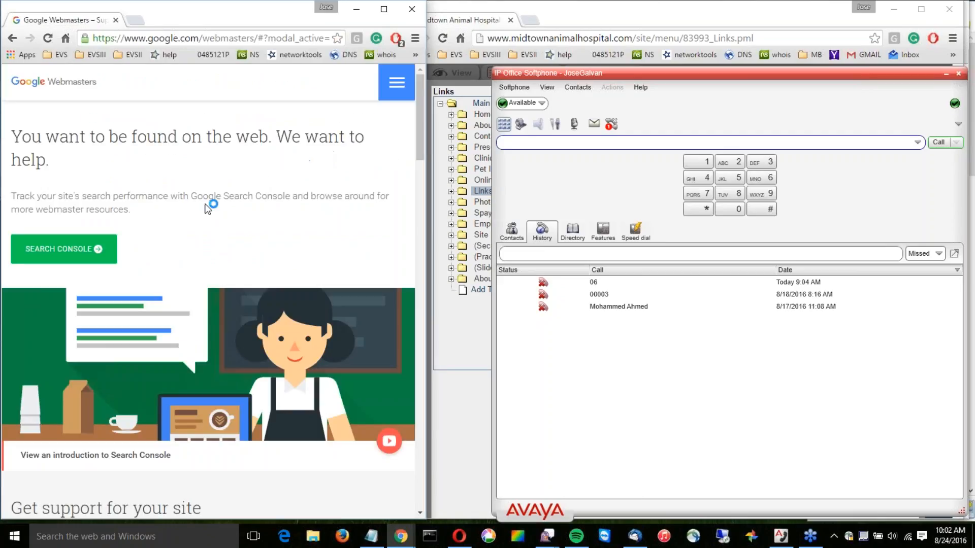
- Open Search Console in a widened window, view the evetsitehelp.com property's dashboard, return to the property list and minimize the window
left_click_drag(427, 208, 838, 208)
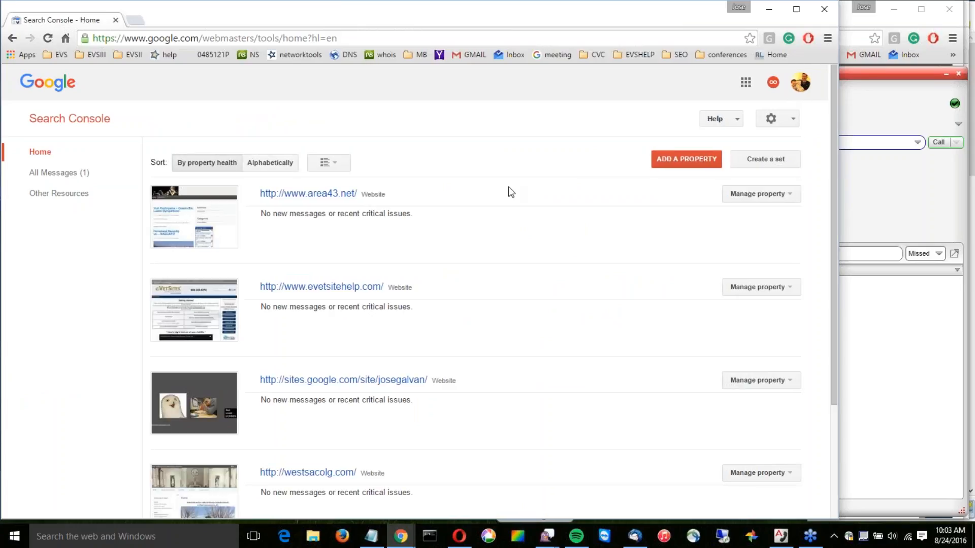
left_click(336, 287)
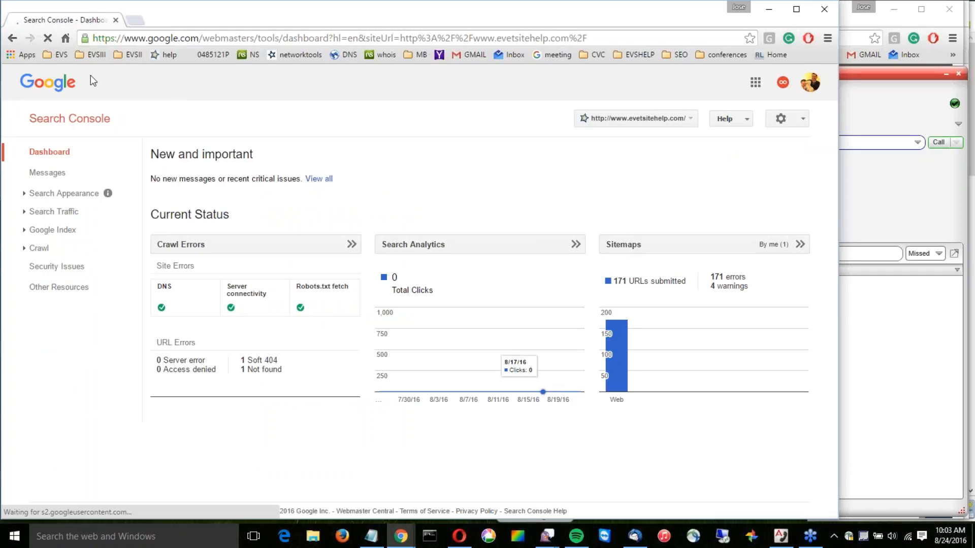
left_click(12, 38)
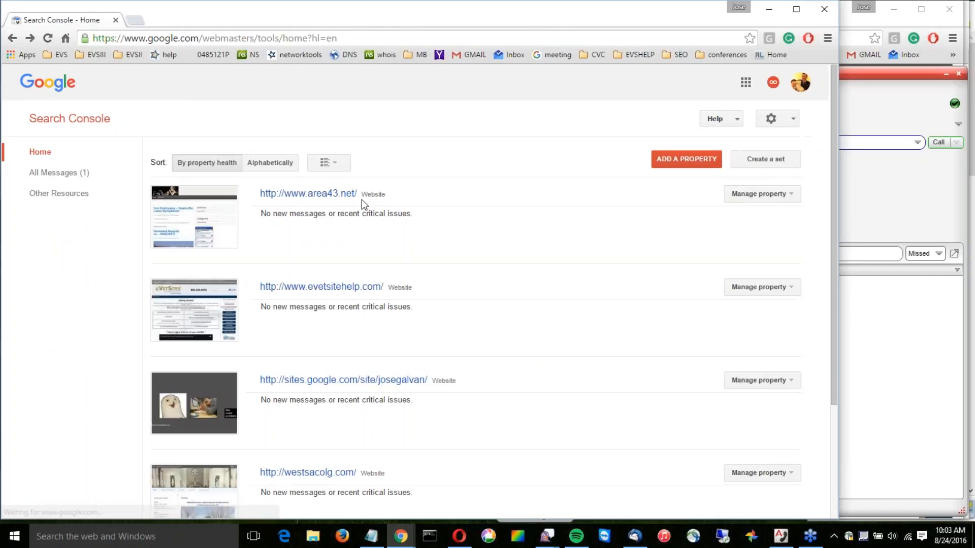
left_click(769, 13)
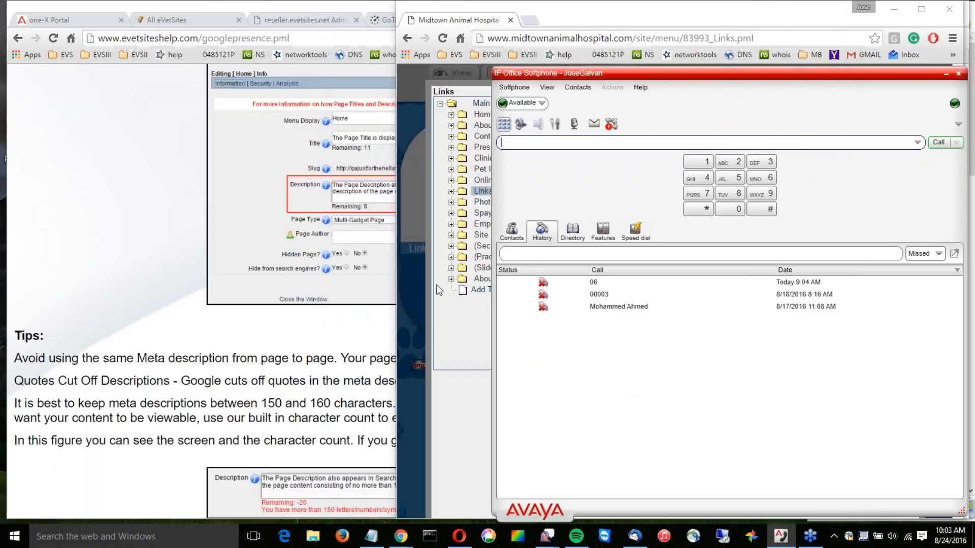
- Widen the site editor's window, switch to Opera and return to the Search Console dashboard for midtownanimalhospital.com
left_click_drag(396, 293, 160, 294)
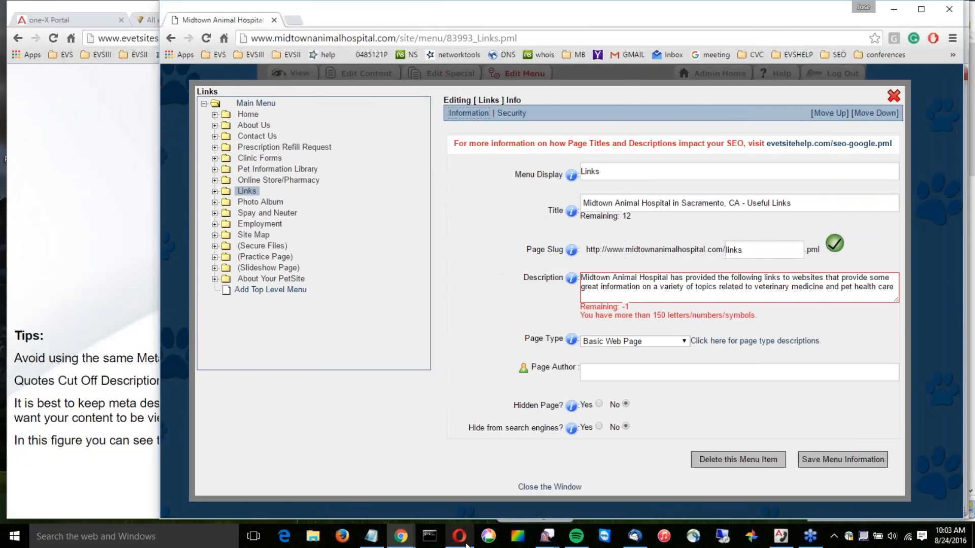
left_click(459, 536)
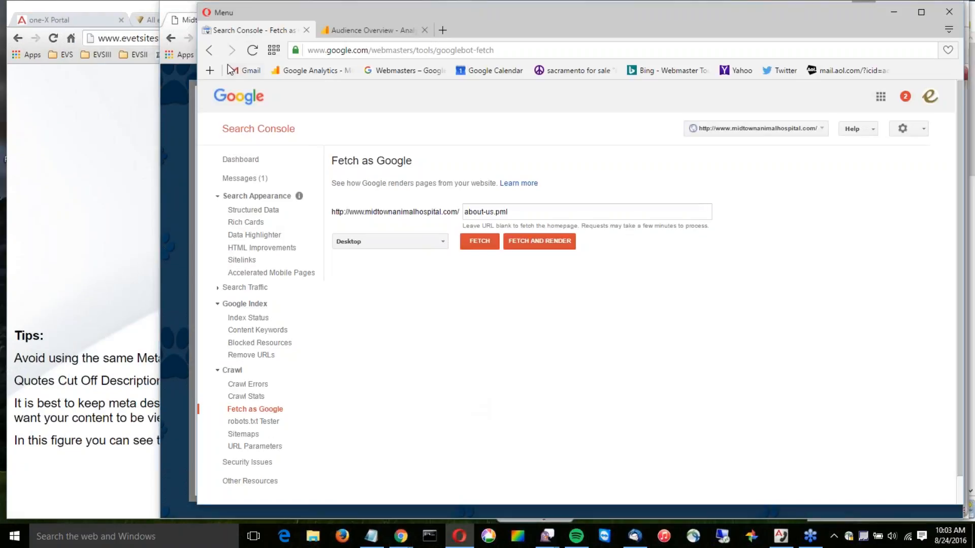
left_click(210, 51)
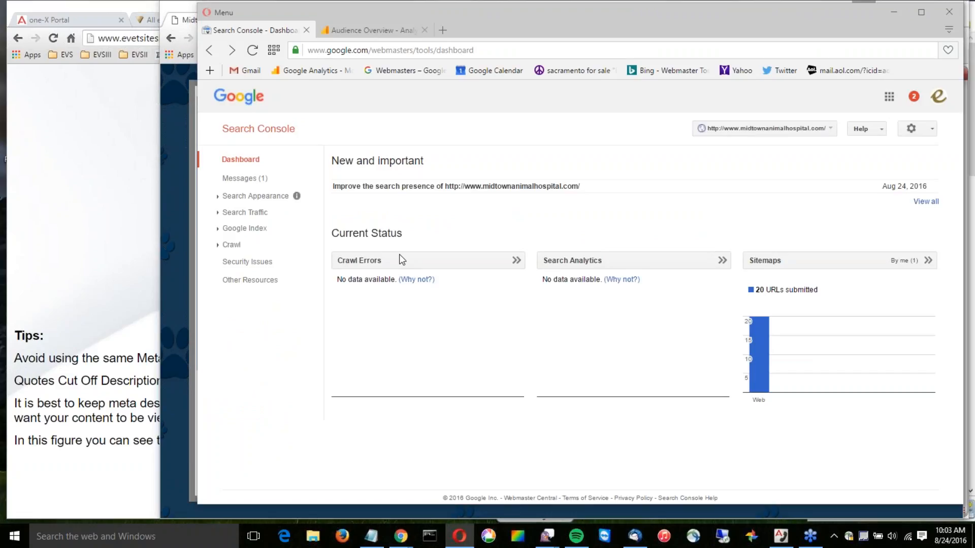
- Open the evetsites.com website in a new browser tab
left_click(445, 37)
type("evetst")
key("BackSpace")
type("it")
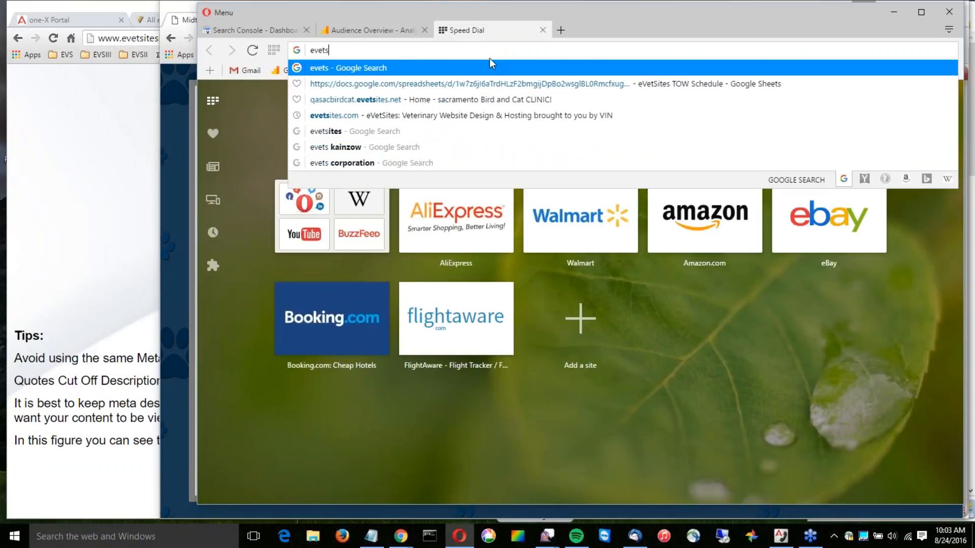
key("End")
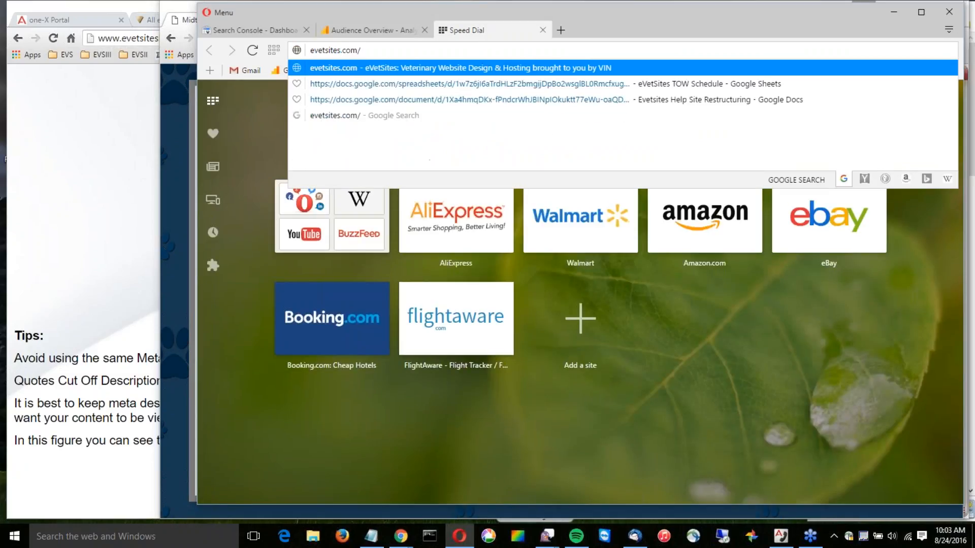
left_click(491, 66)
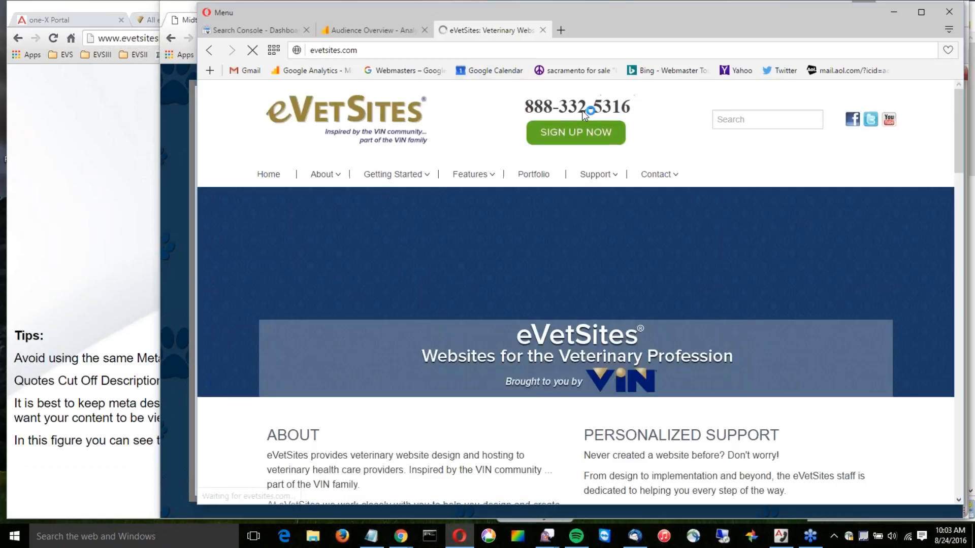
- Open the site's Orientation Sessions support page and review the open and individual session information
mouse_move(596, 177)
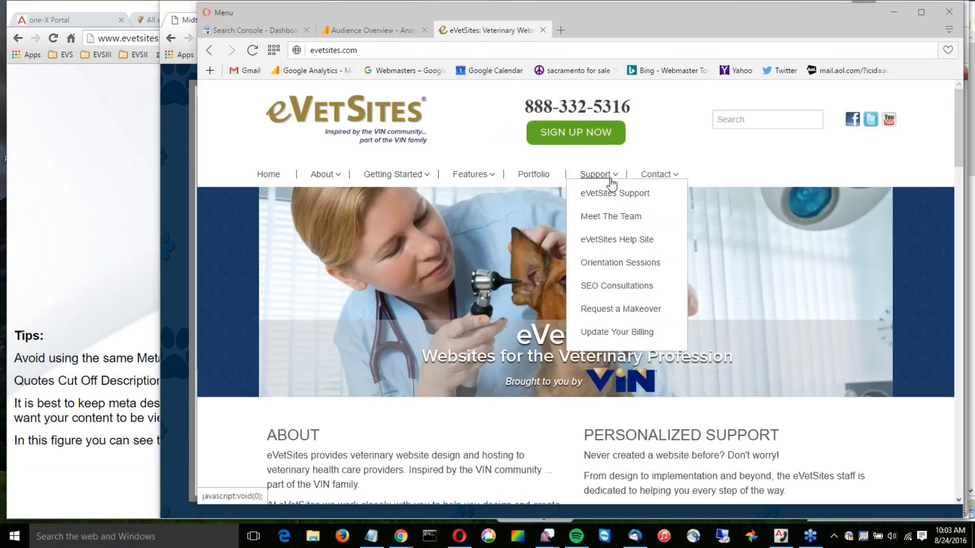
left_click(620, 263)
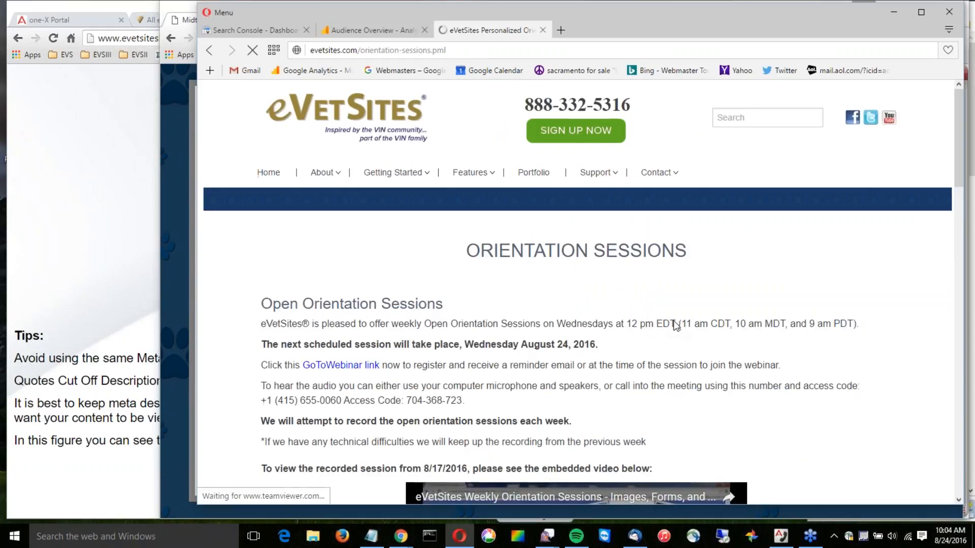
scroll(729, 234, "down", 3)
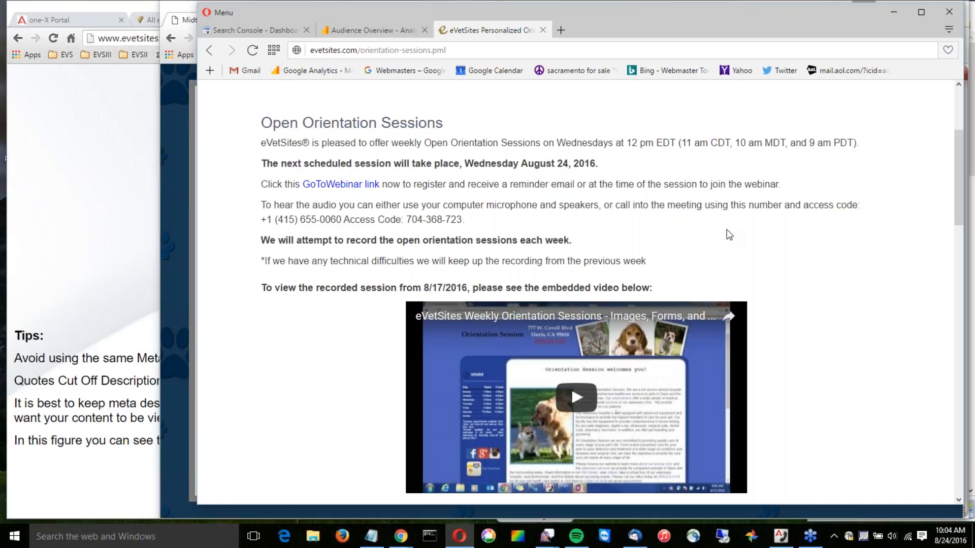
scroll(729, 235, "down", 6)
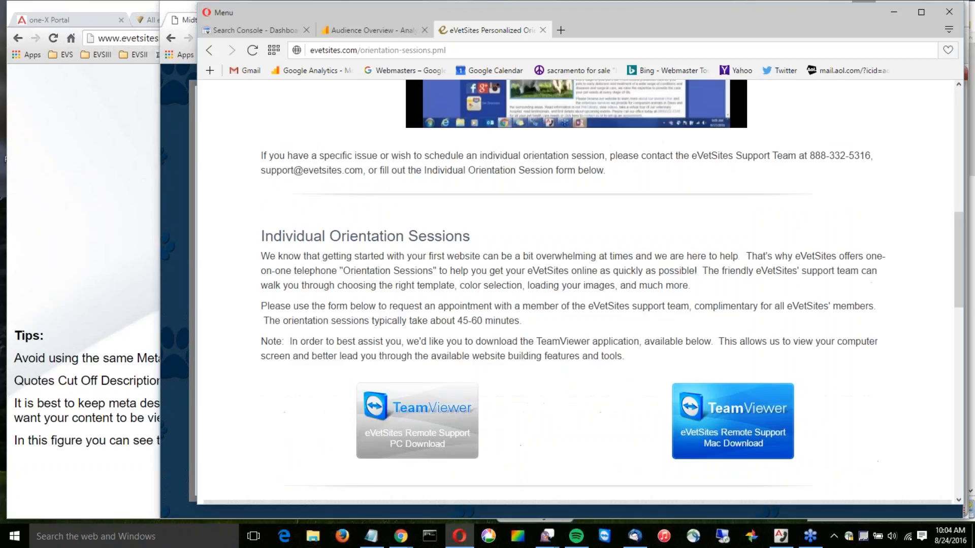